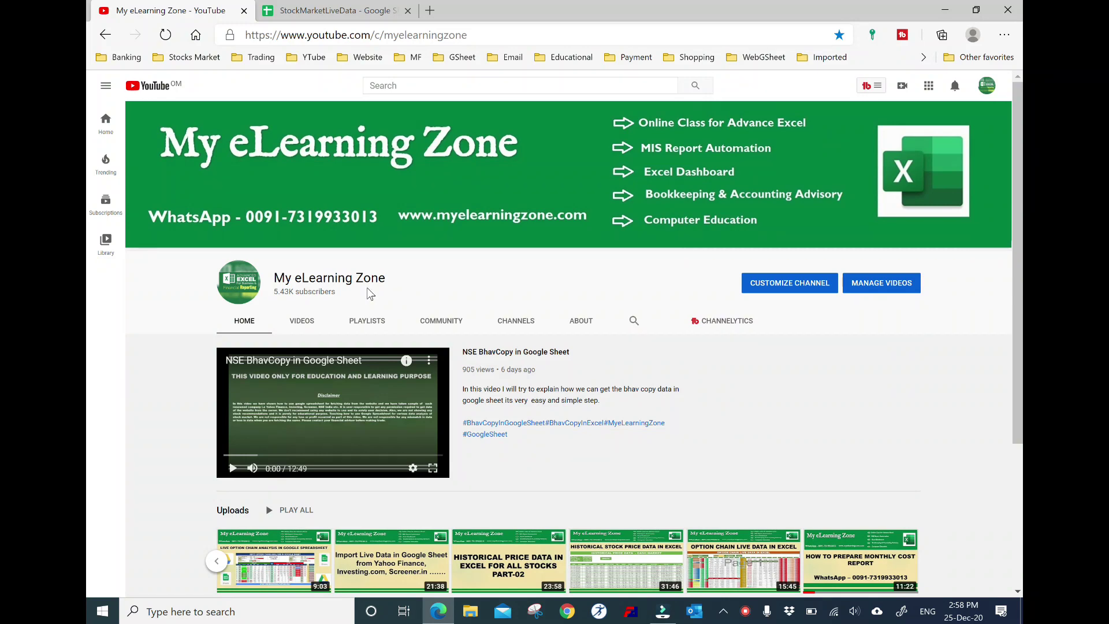
- Leave the YouTube channel page for the StockMarketLiveData NIFTY option chain spreadsheet tab
scroll(381, 327, "down", 3)
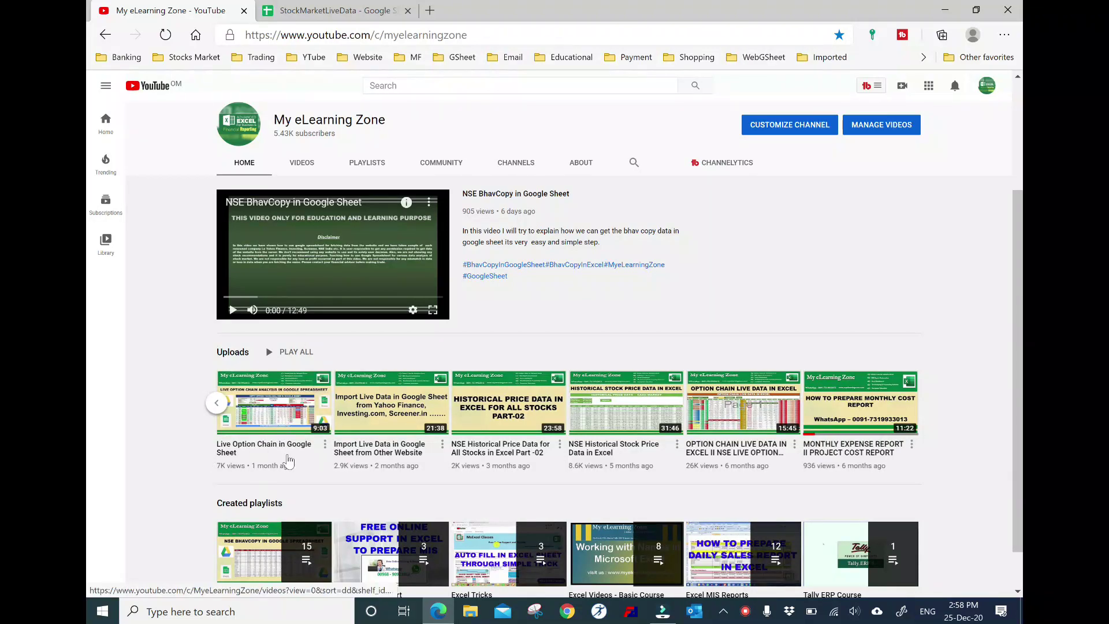
scroll(295, 368, "up", 3)
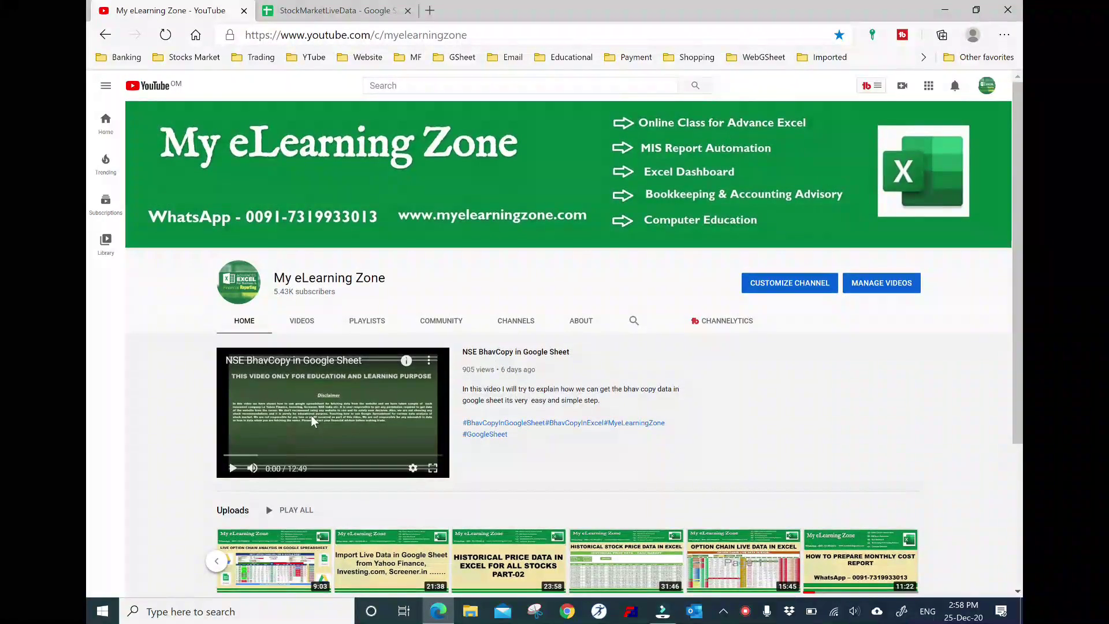
left_click(332, 10)
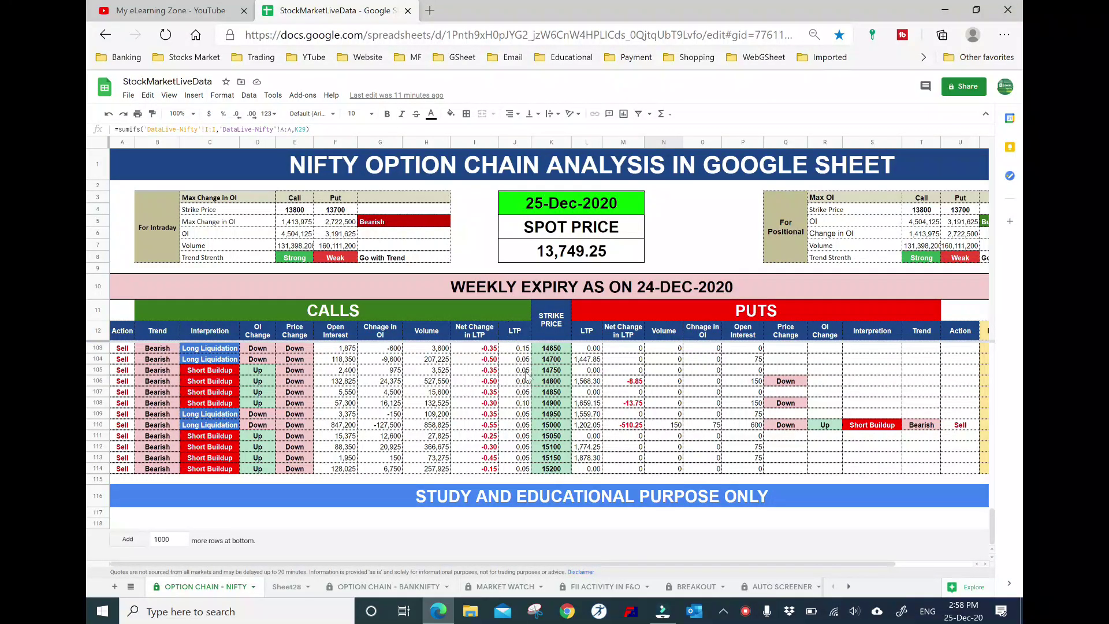
scroll(580, 401, "up", 2)
scroll(580, 402, "up", 3)
scroll(549, 402, "up", 3)
scroll(519, 401, "up", 3)
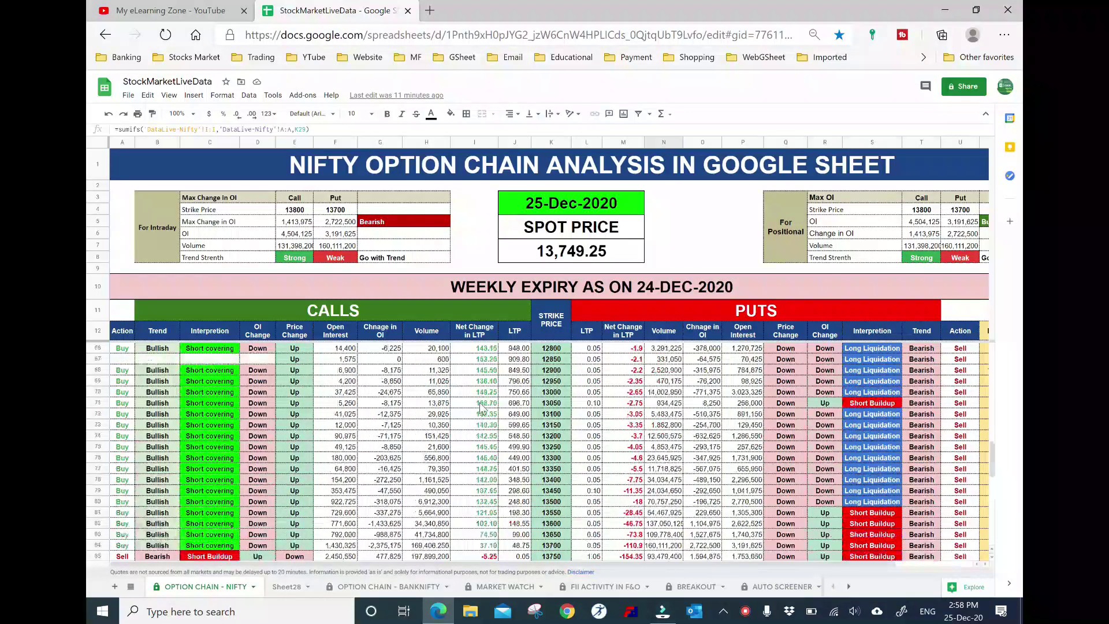
scroll(481, 402, "up", 2)
scroll(481, 402, "up", 2)
scroll(520, 381, "up", 2)
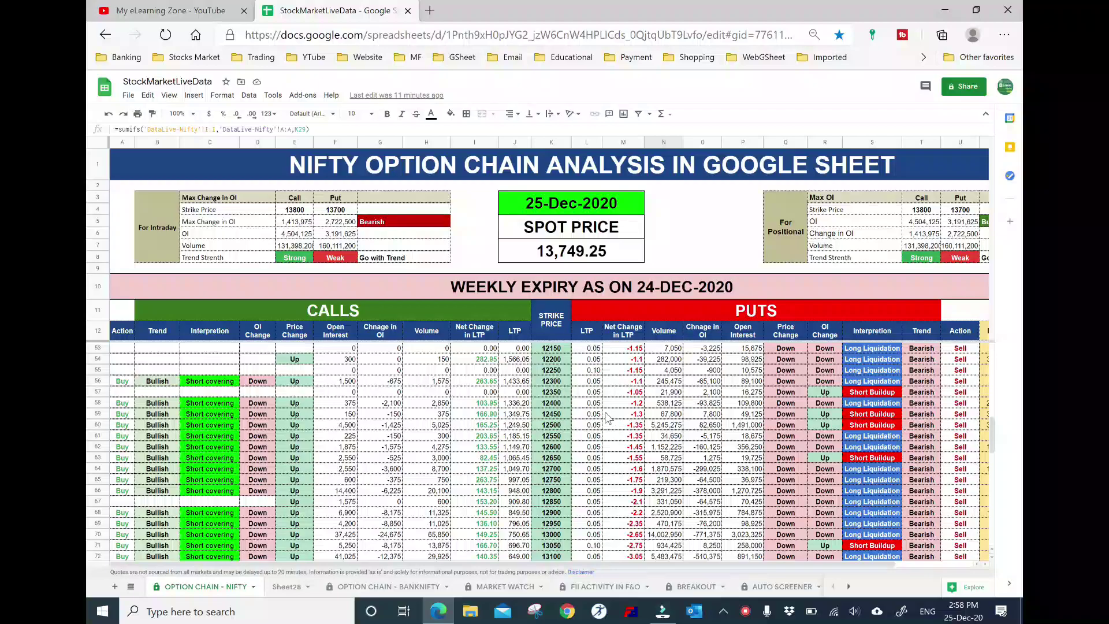
scroll(608, 417, "down", 2)
scroll(608, 417, "down", 5)
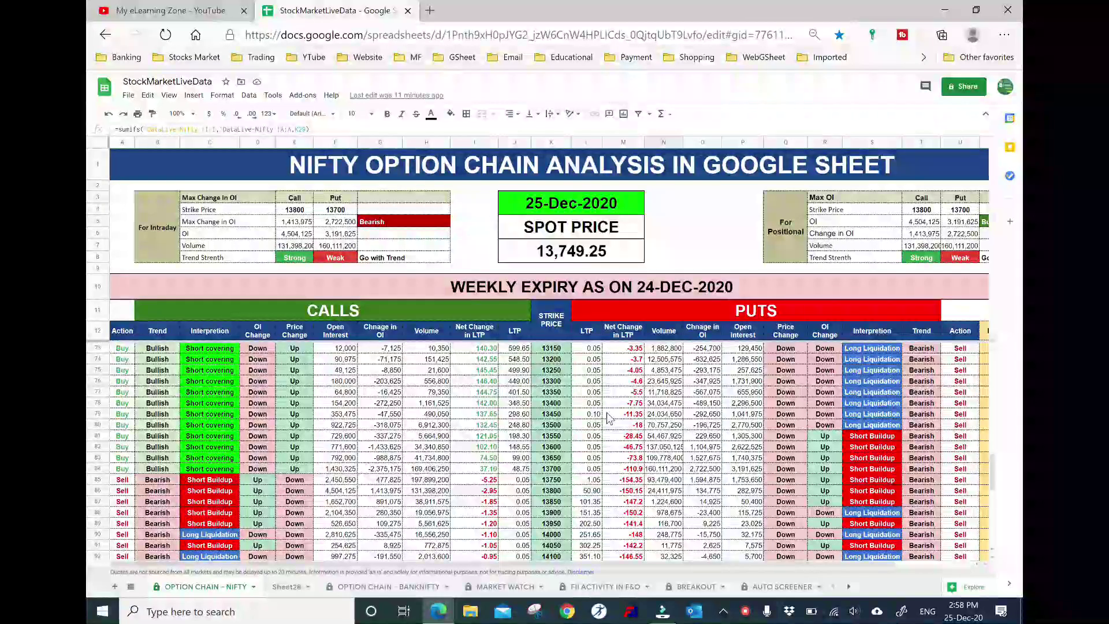
scroll(487, 432, "down", 3)
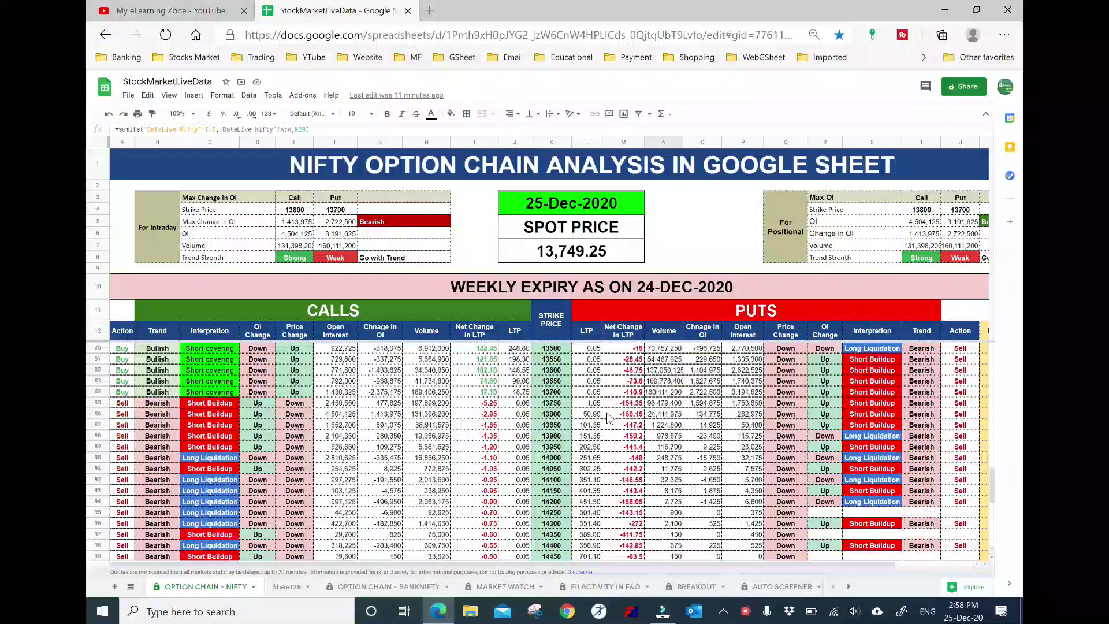
scroll(500, 419, "down", 3)
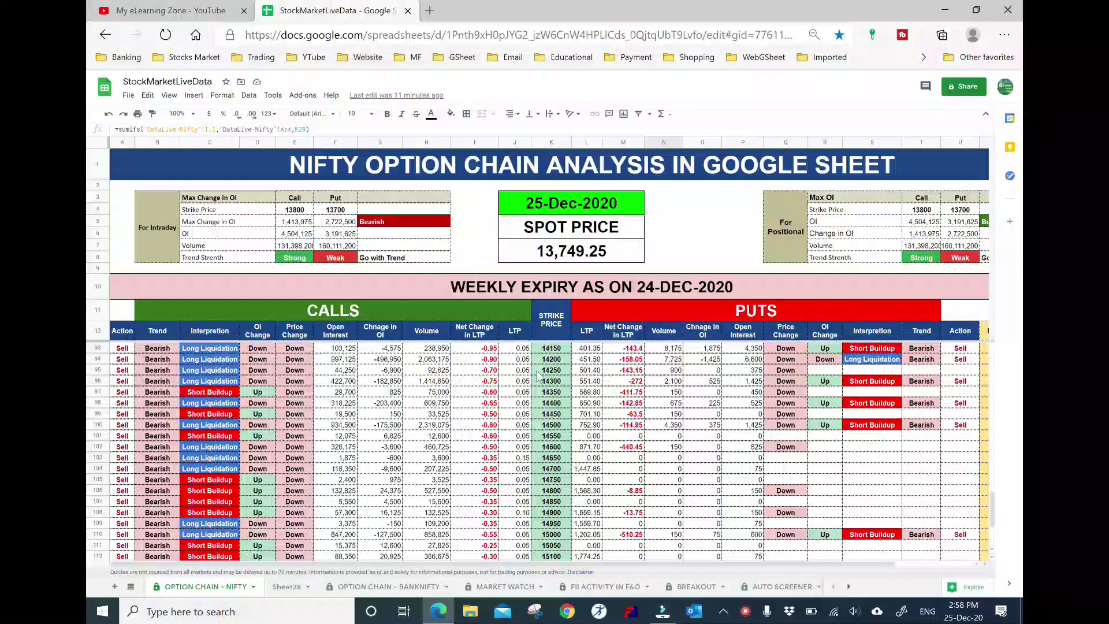
scroll(512, 407, "down", 2)
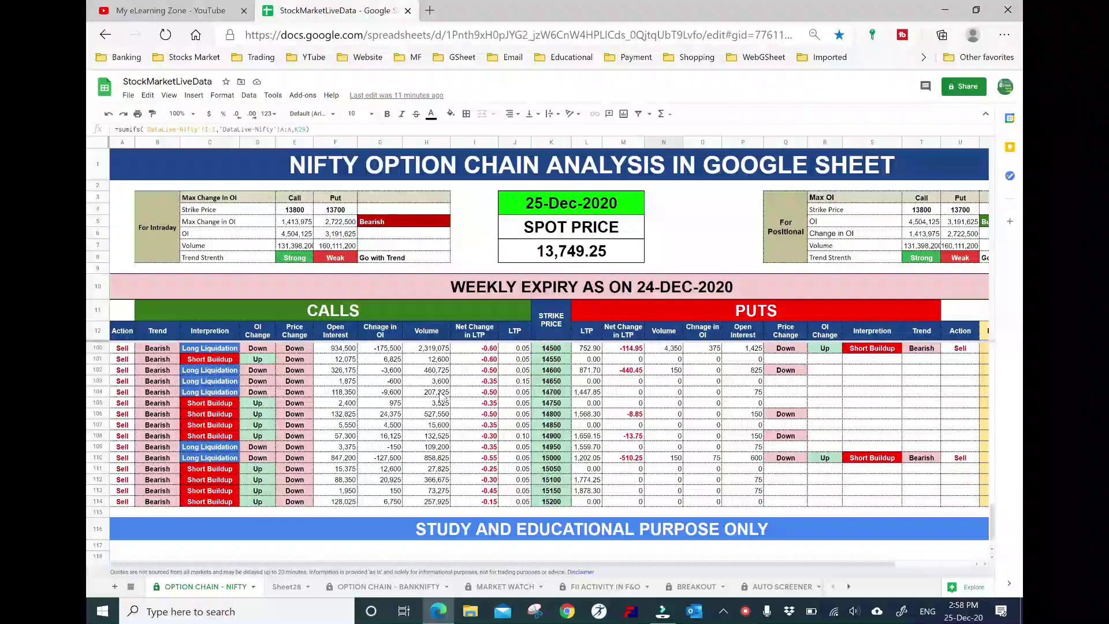
scroll(448, 384, "up", 2)
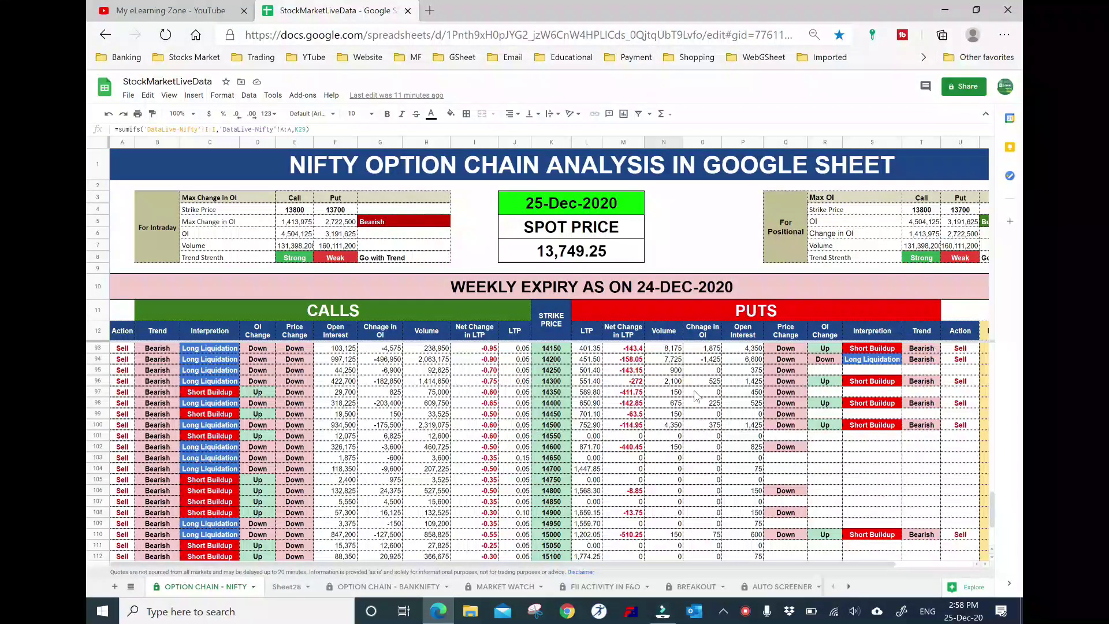
scroll(428, 392, "up", 3)
scroll(428, 392, "up", 3)
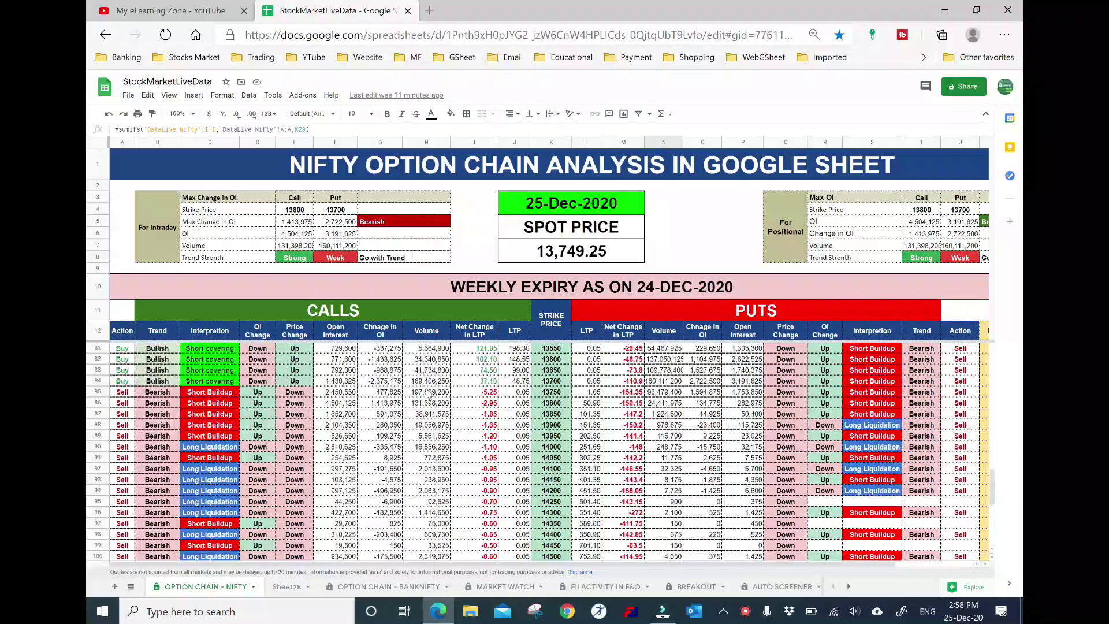
scroll(428, 392, "up", 3)
scroll(428, 393, "up", 3)
scroll(439, 382, "up", 3)
scroll(456, 369, "up", 3)
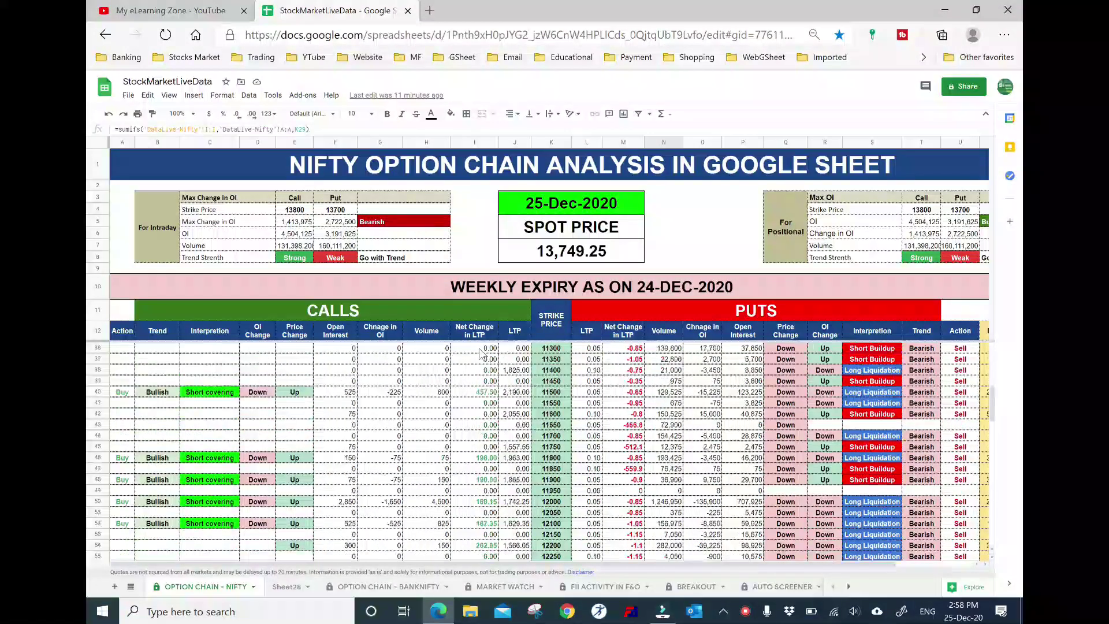
scroll(480, 353, "up", 2)
scroll(480, 353, "up", 3)
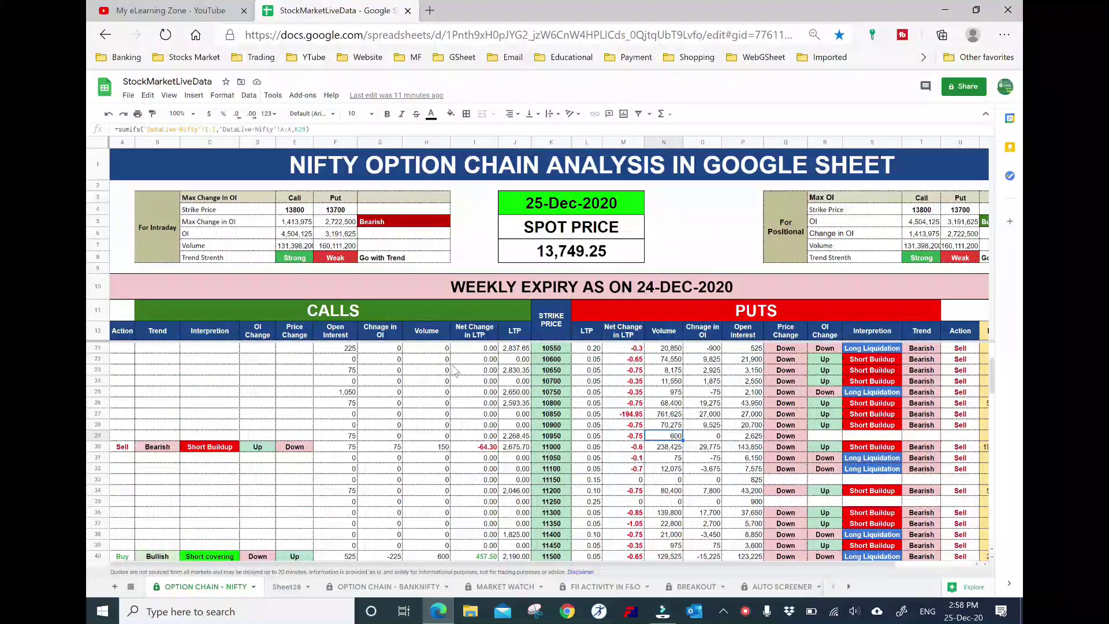
scroll(452, 370, "up", 3)
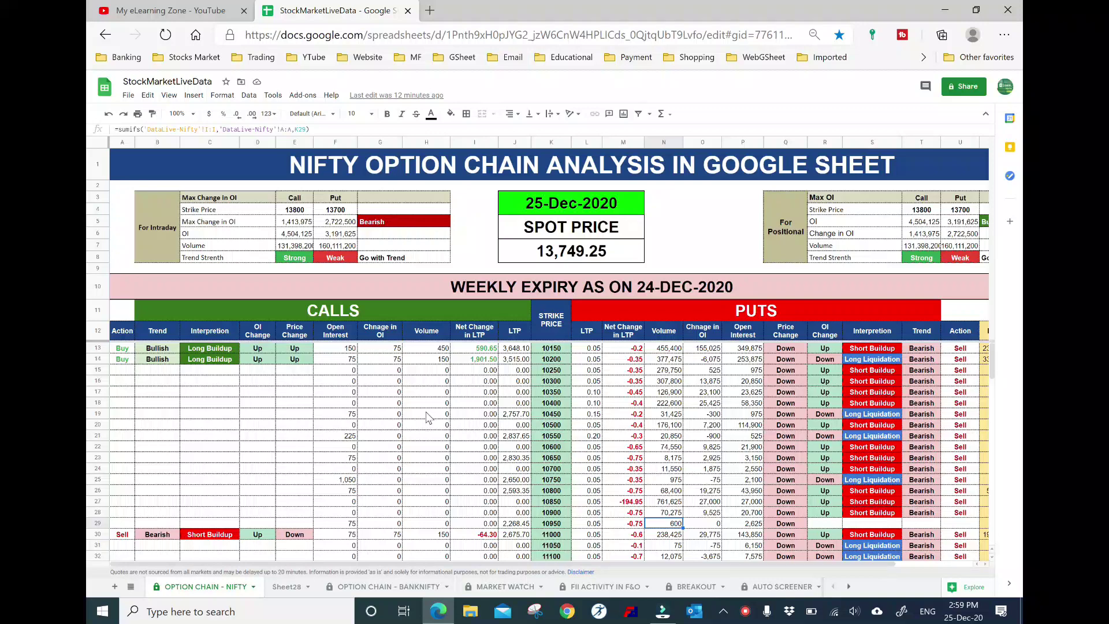
- Revisit the YouTube tab, open a blank tab, return to the spreadsheet, and launch File Explorer
left_click(196, 11)
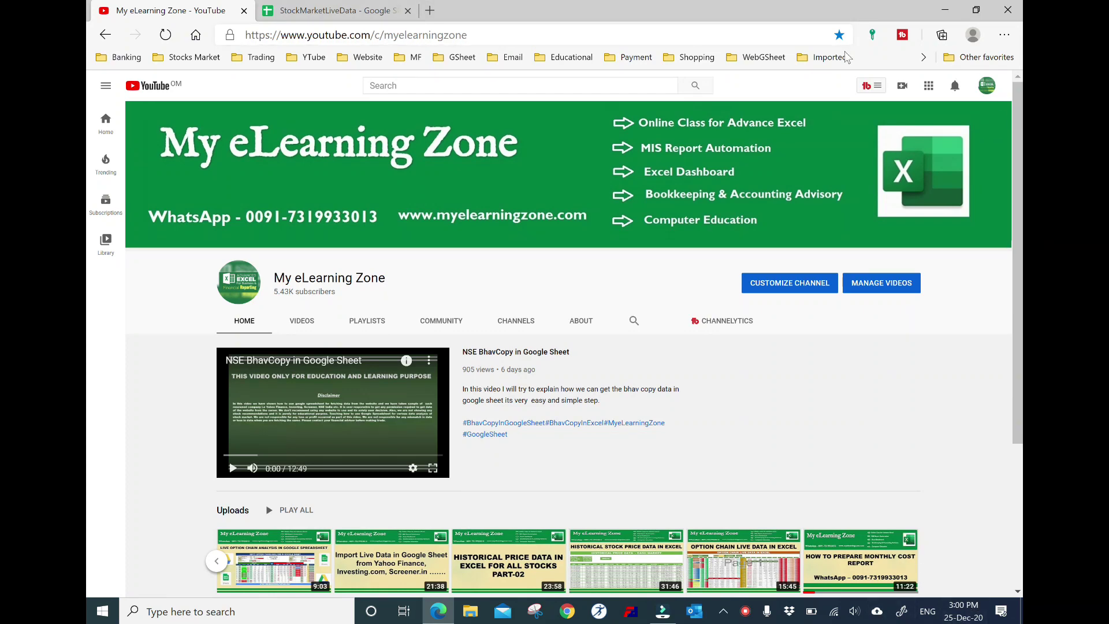
left_click(430, 11)
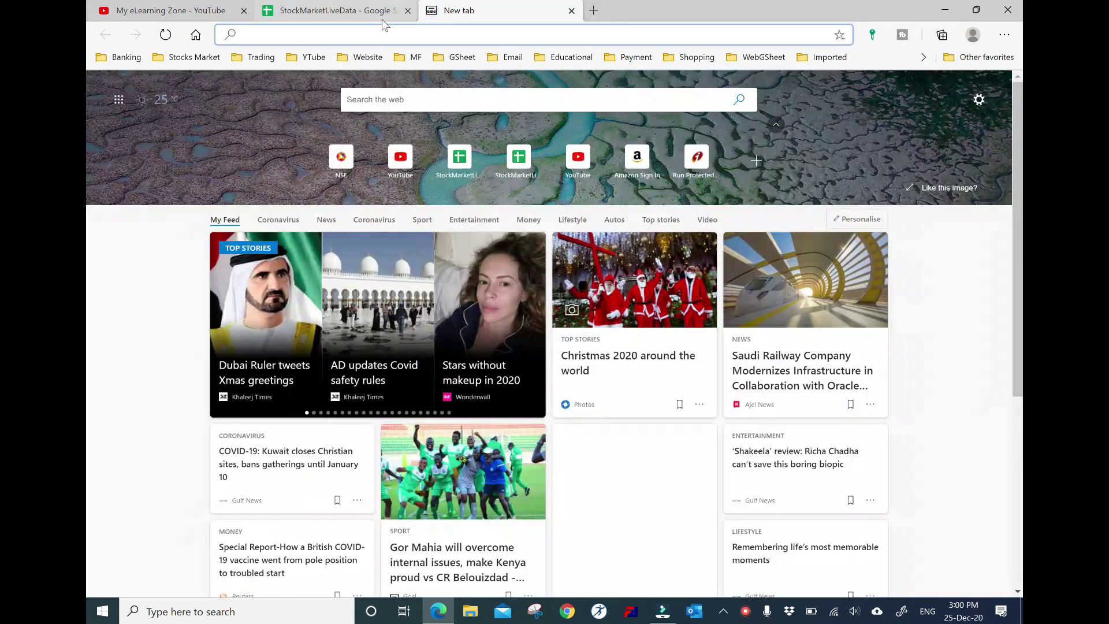
left_click(361, 12)
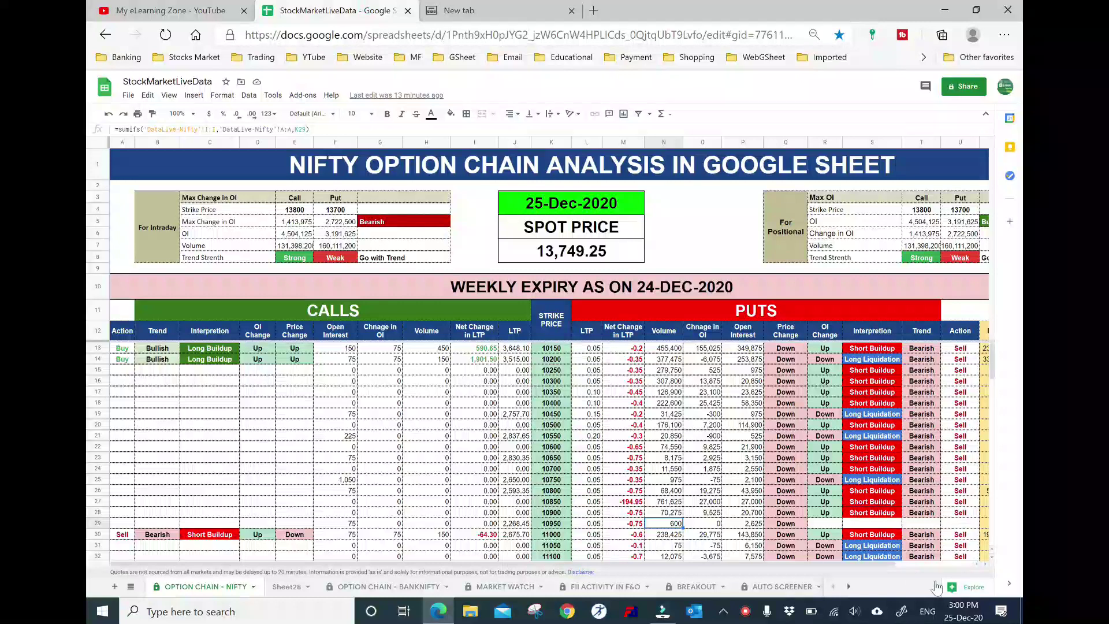
left_click(877, 612)
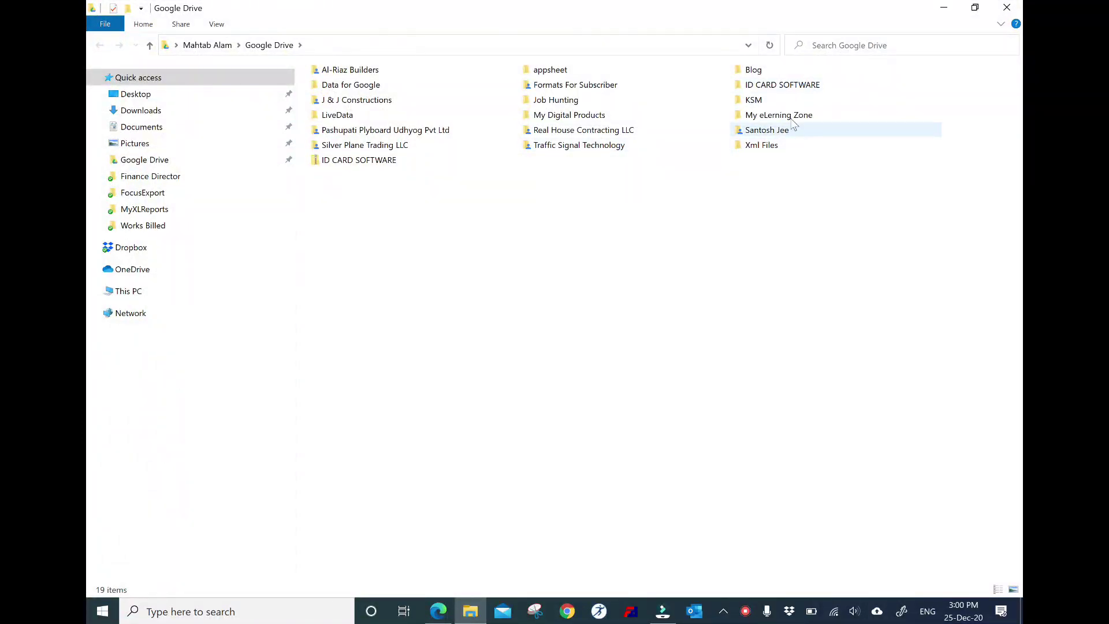
- Open OptionChainAnalysis Ver 1.0 from the My eLerning Zone Drive folder in a new browser tab
left_click(798, 118)
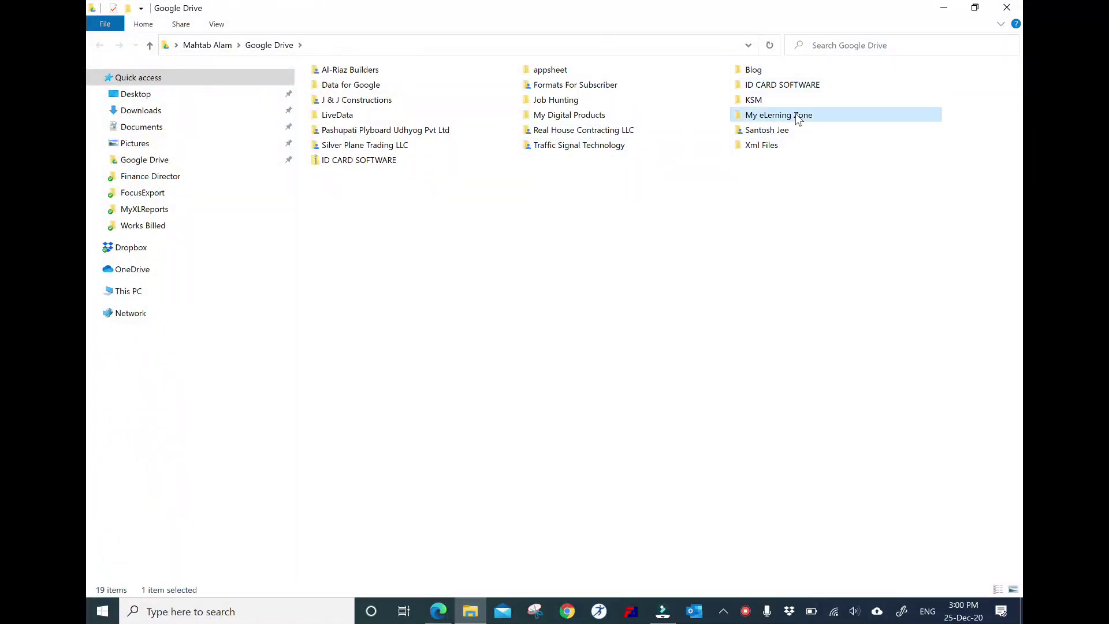
double_click(798, 118)
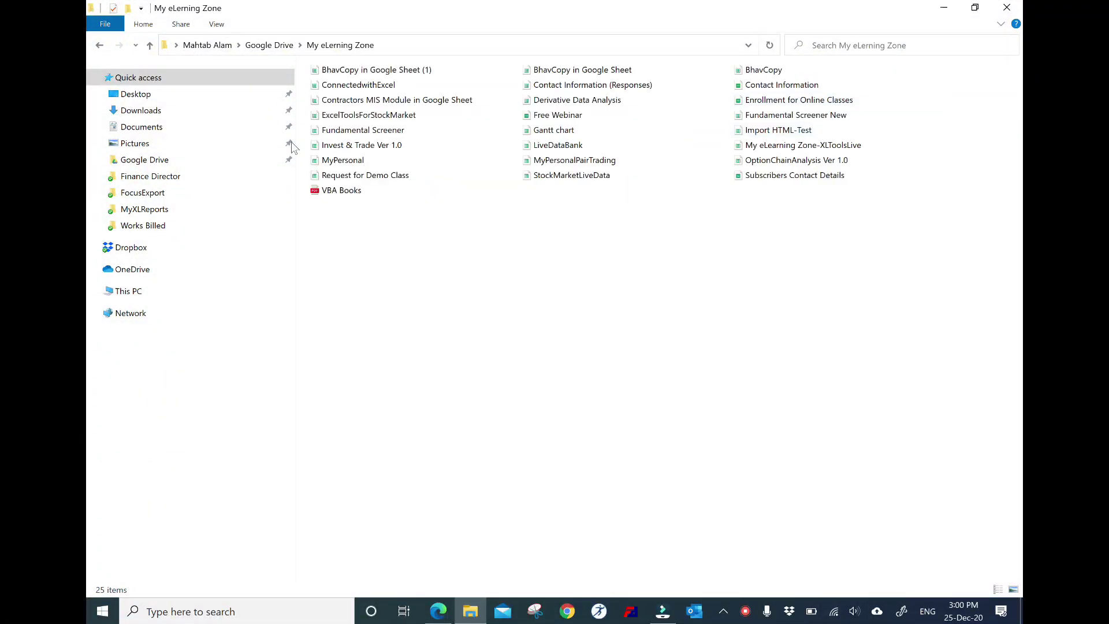
double_click(807, 165)
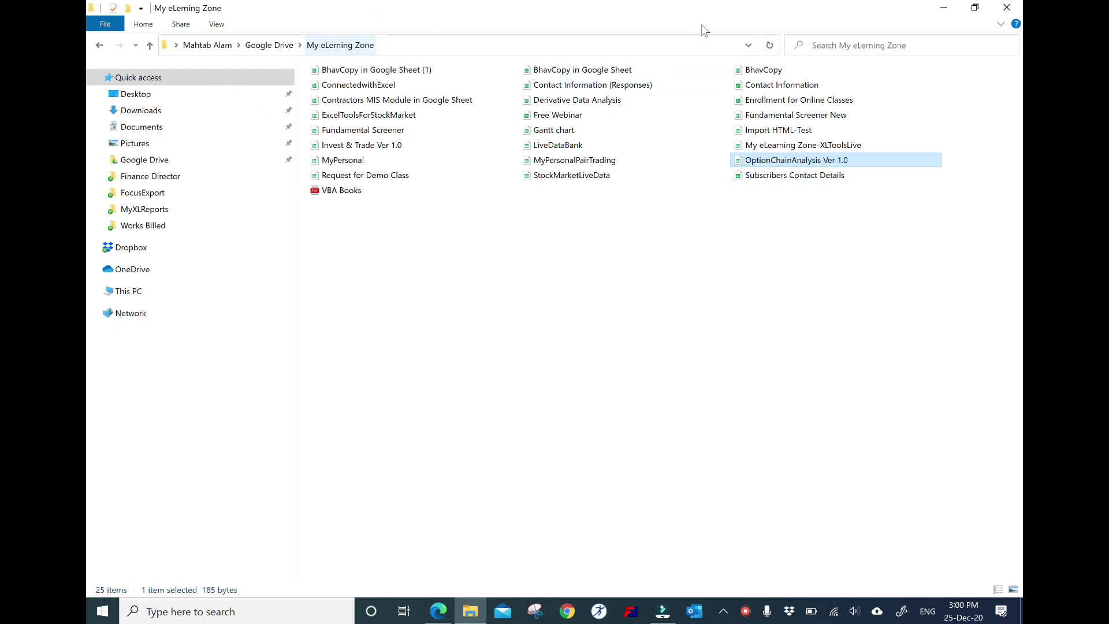
left_click(506, 16)
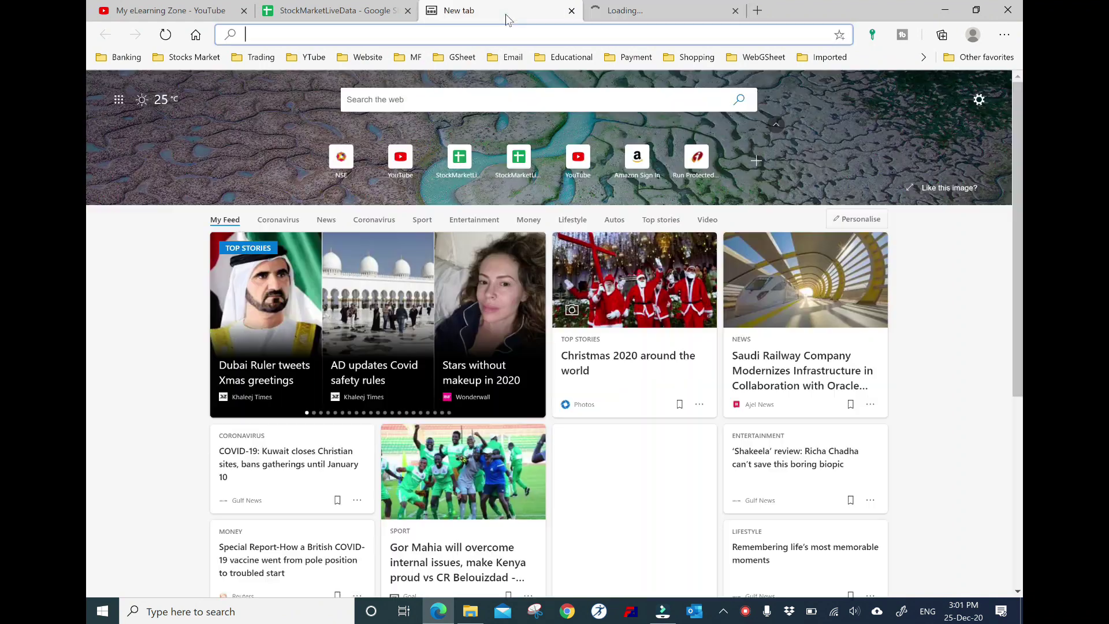
- Close the leftover blank tab and delete Sheet3 from the workbook
left_click(571, 11)
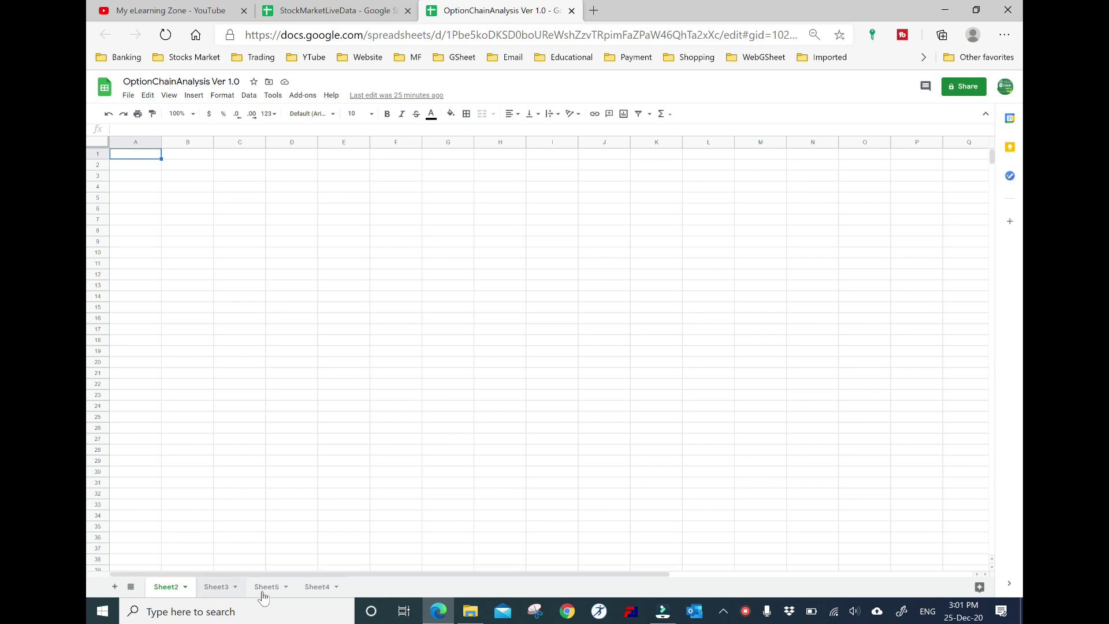
left_click(227, 589)
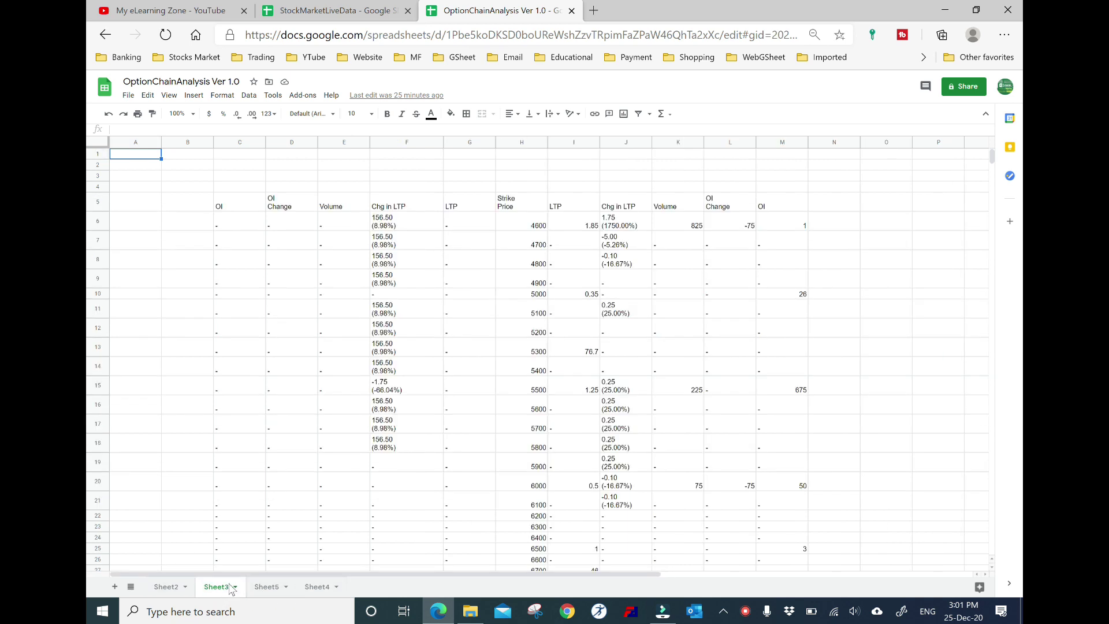
left_click(235, 587)
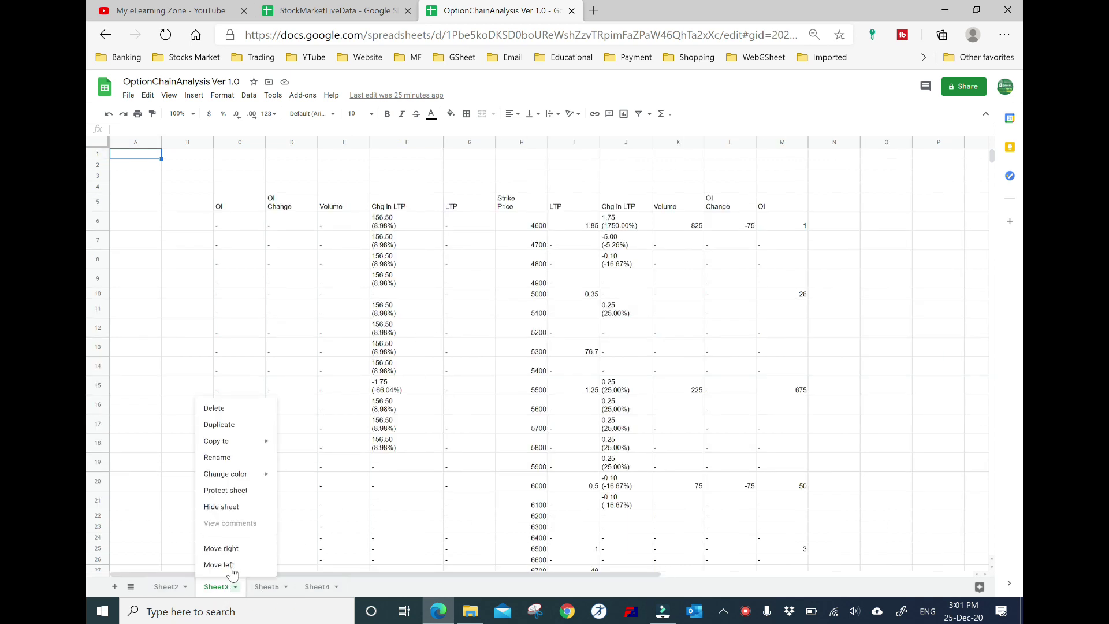
left_click(222, 410)
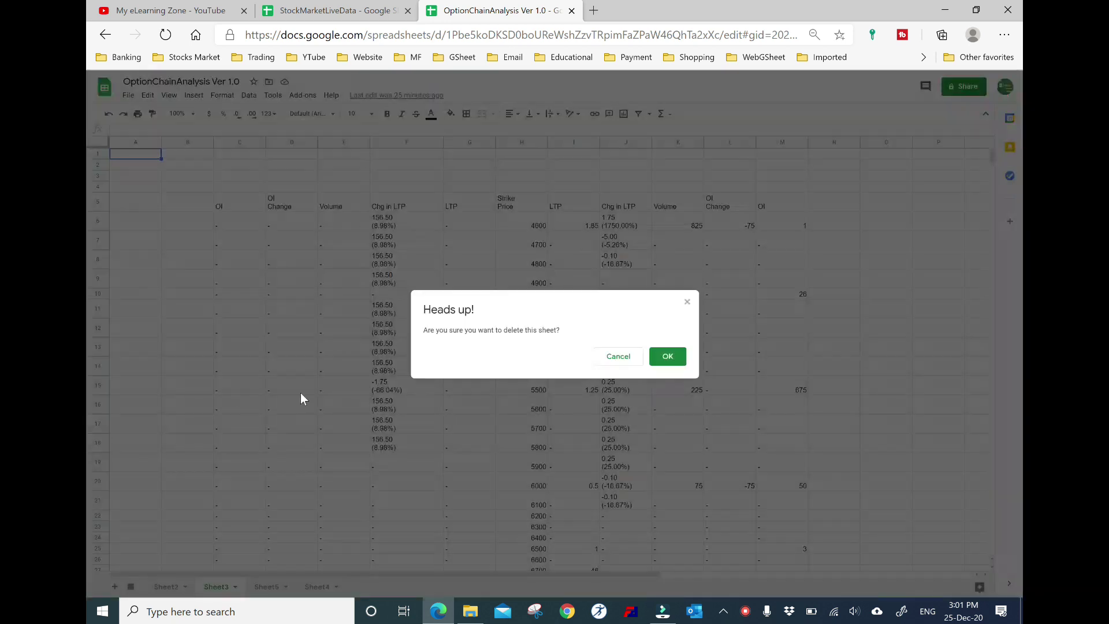
left_click(667, 357)
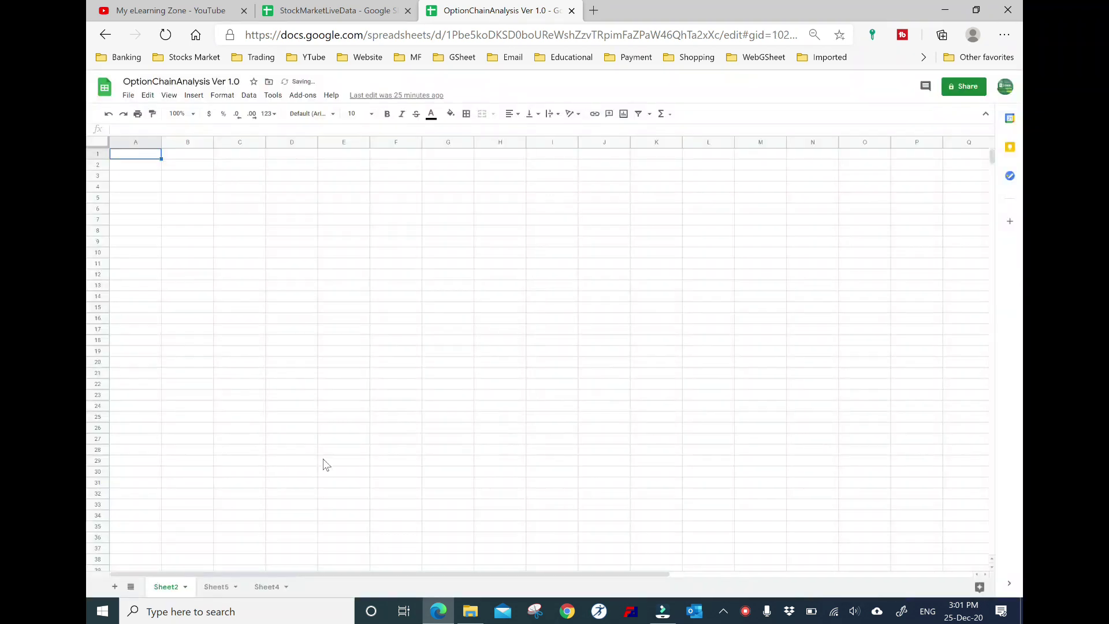
- Look through Sheet5 and Sheet4's formula examples, ending on the empty Sheet2
left_click(217, 587)
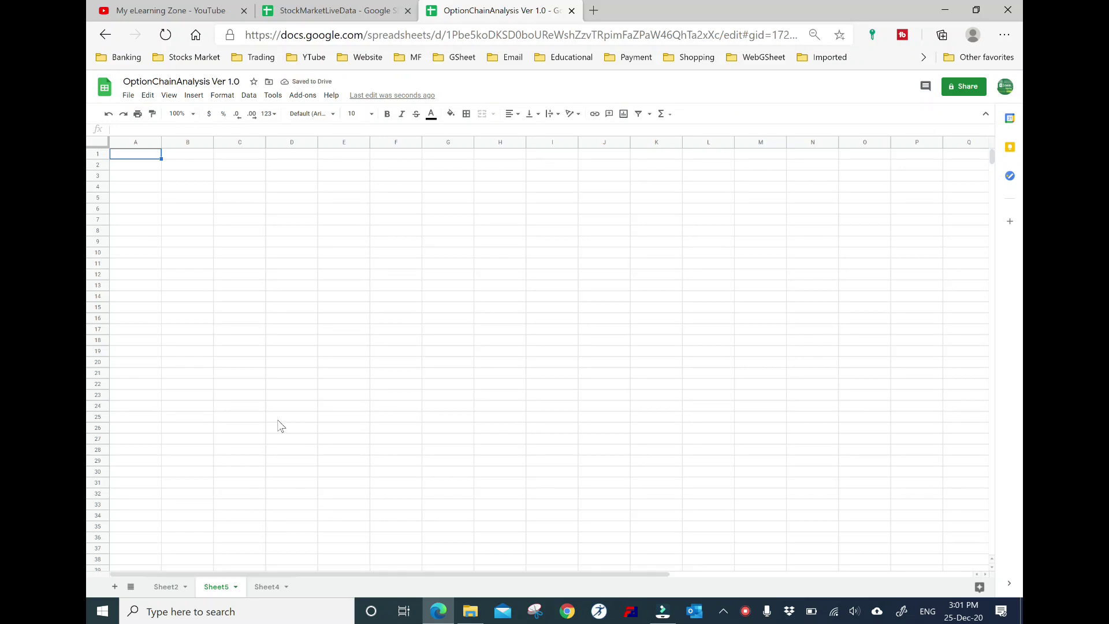
left_click(167, 587)
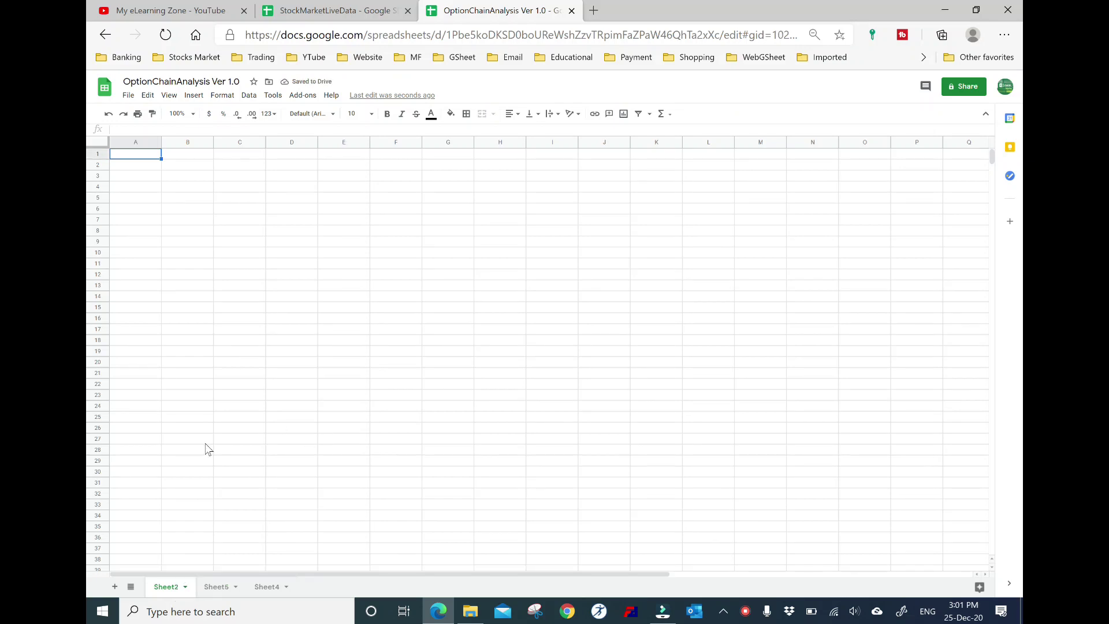
left_click(270, 587)
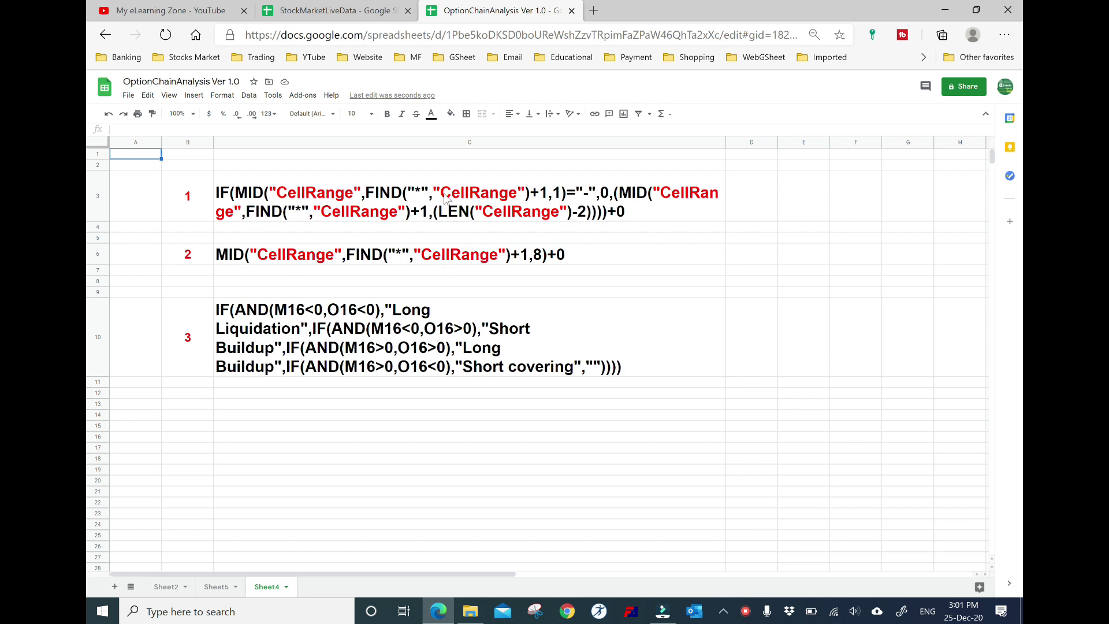
left_click(167, 586)
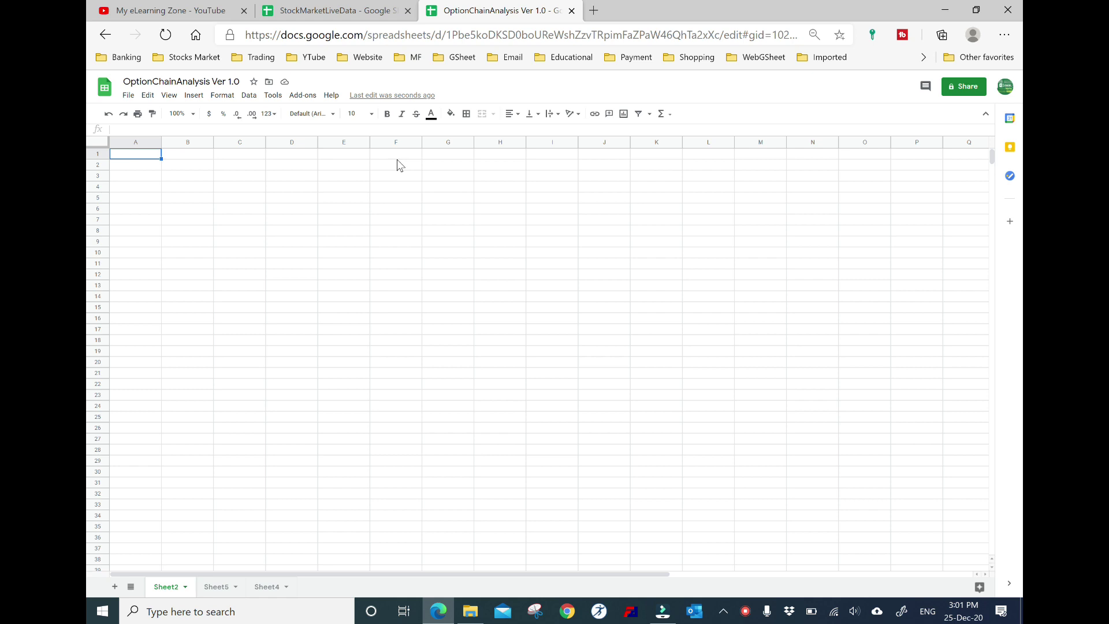
- Rename the Sheet2 tab to LiveData
right_click(170, 590)
left_click(172, 461)
type("Liv")
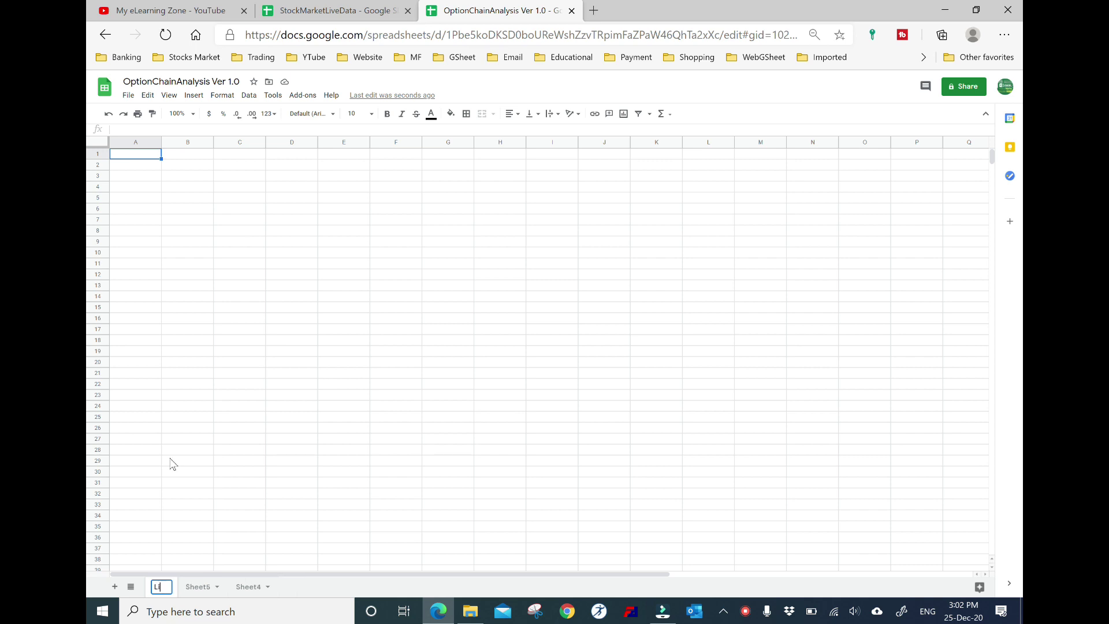
type("es")
key("BackSpace")
key("BackSpace")
key("BackSpace")
key("BackSpace")
type("ives")
key("BackSpace")
type("Dat")
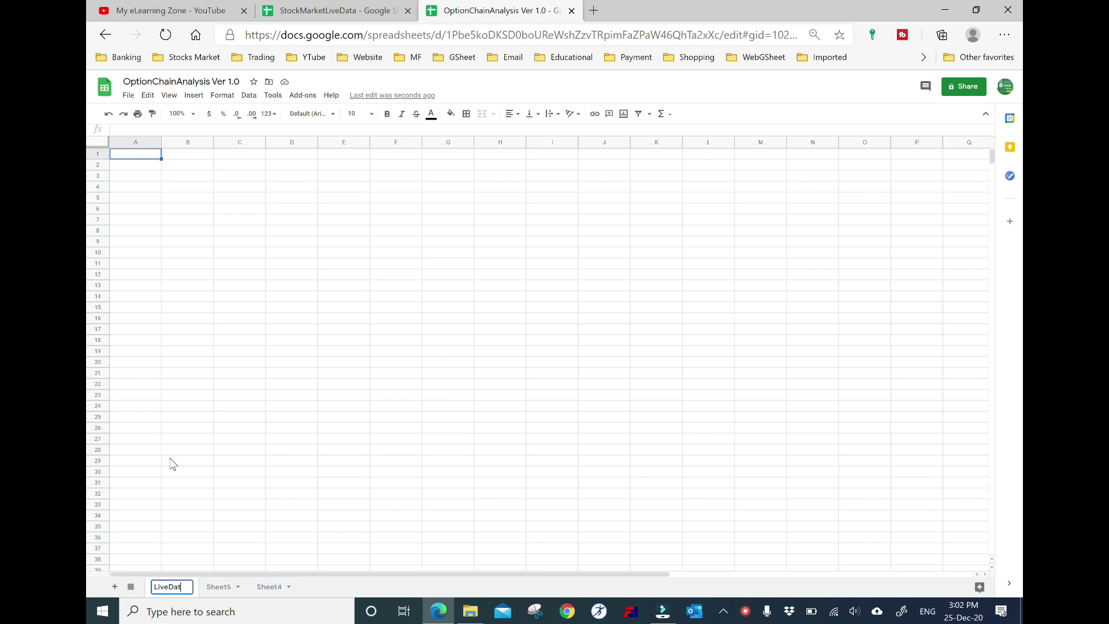
type("a")
left_click(240, 406)
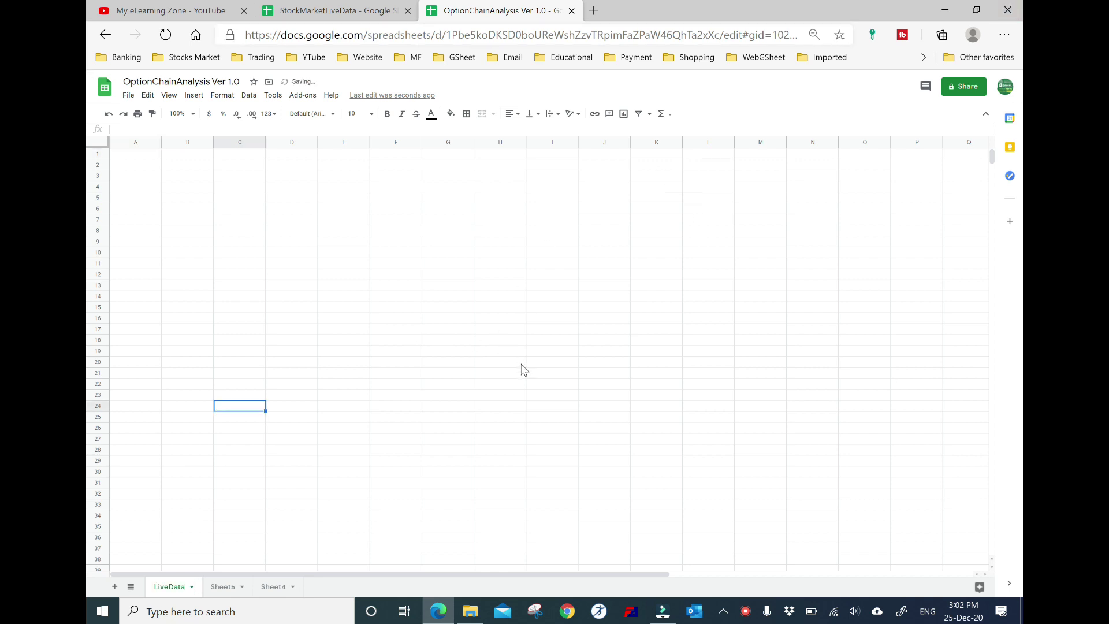
left_click(346, 290)
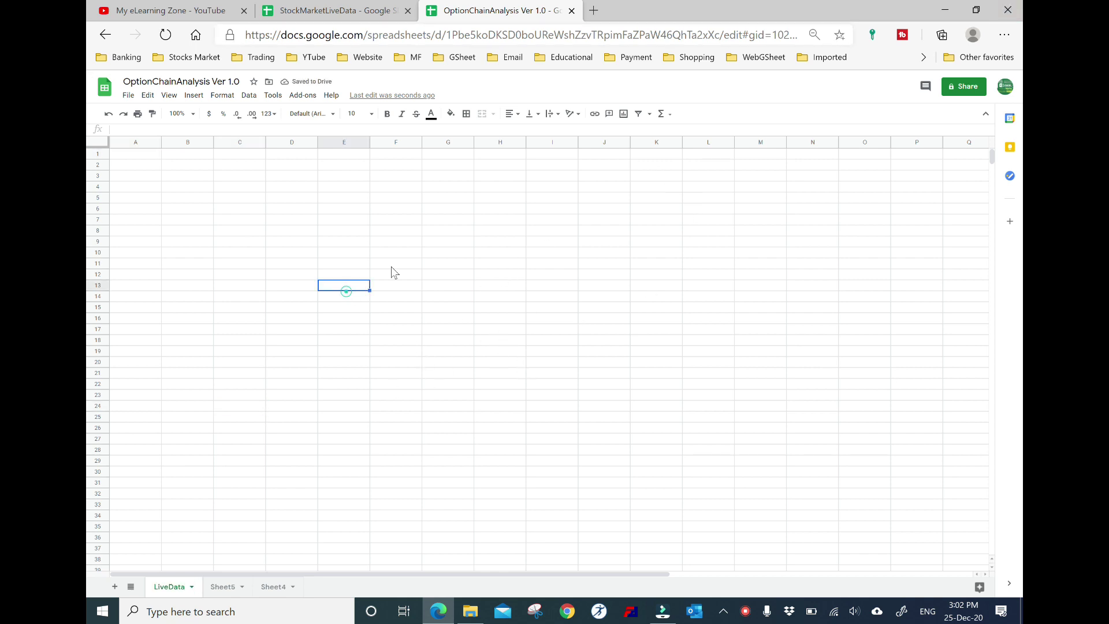
- Open moneycontrol.com in a new tab and get past the promo to the home page
left_click(595, 13)
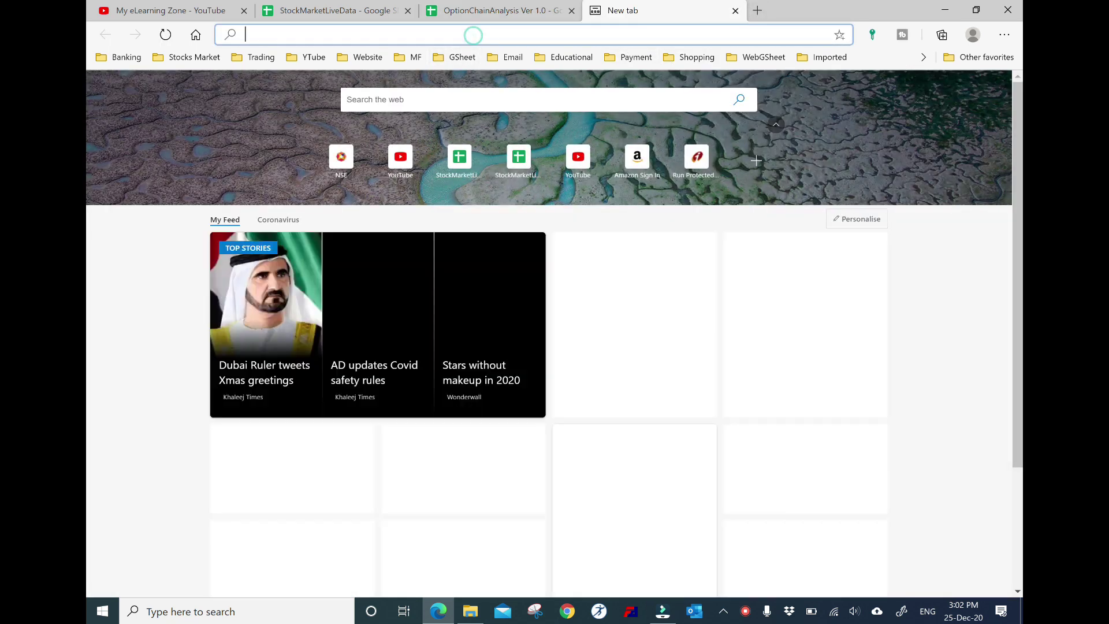
type("mon")
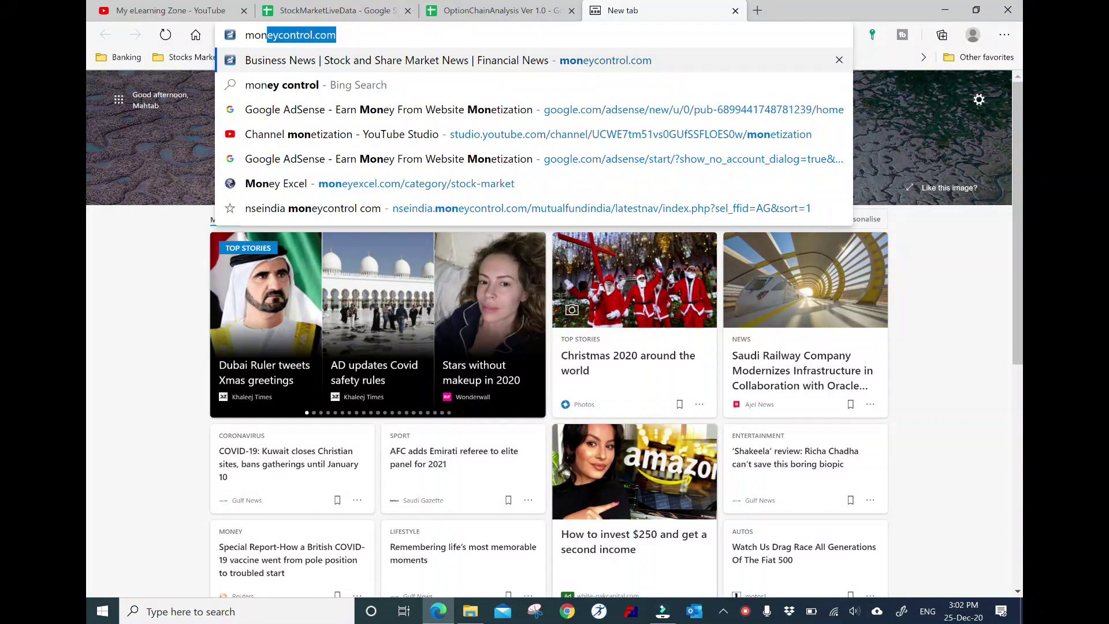
type("ey")
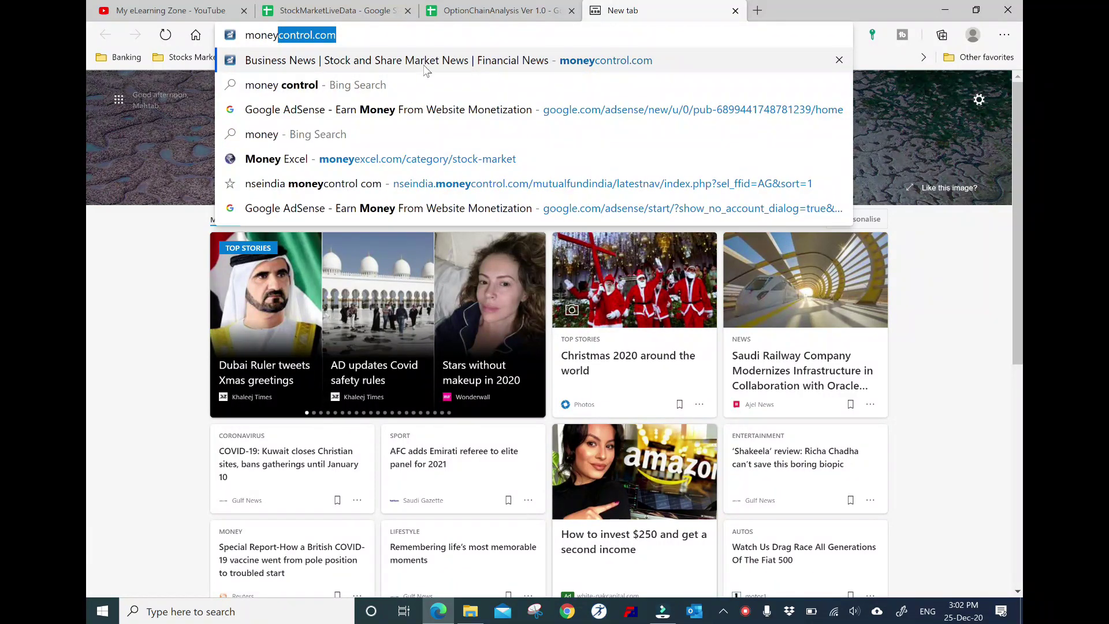
key("Return")
left_click(495, 16)
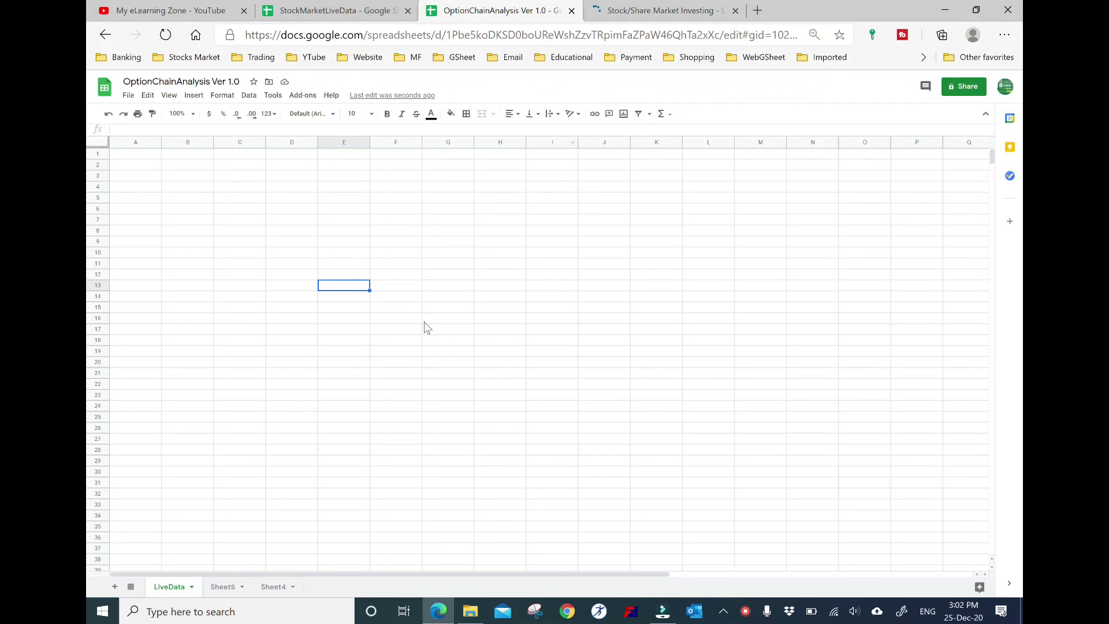
left_click(664, 10)
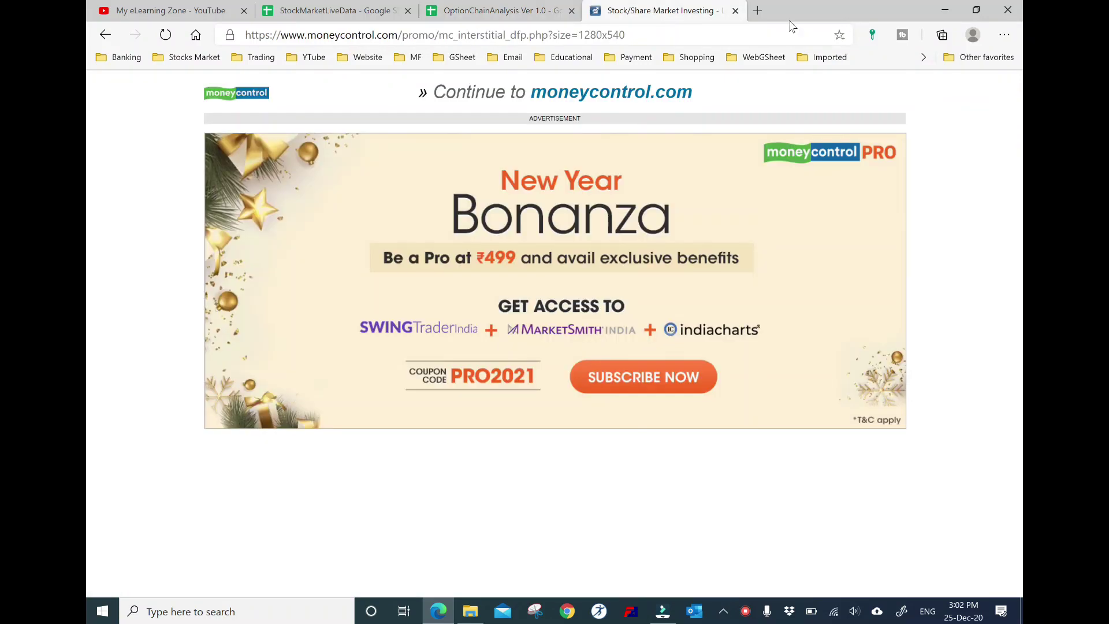
left_click(540, 101)
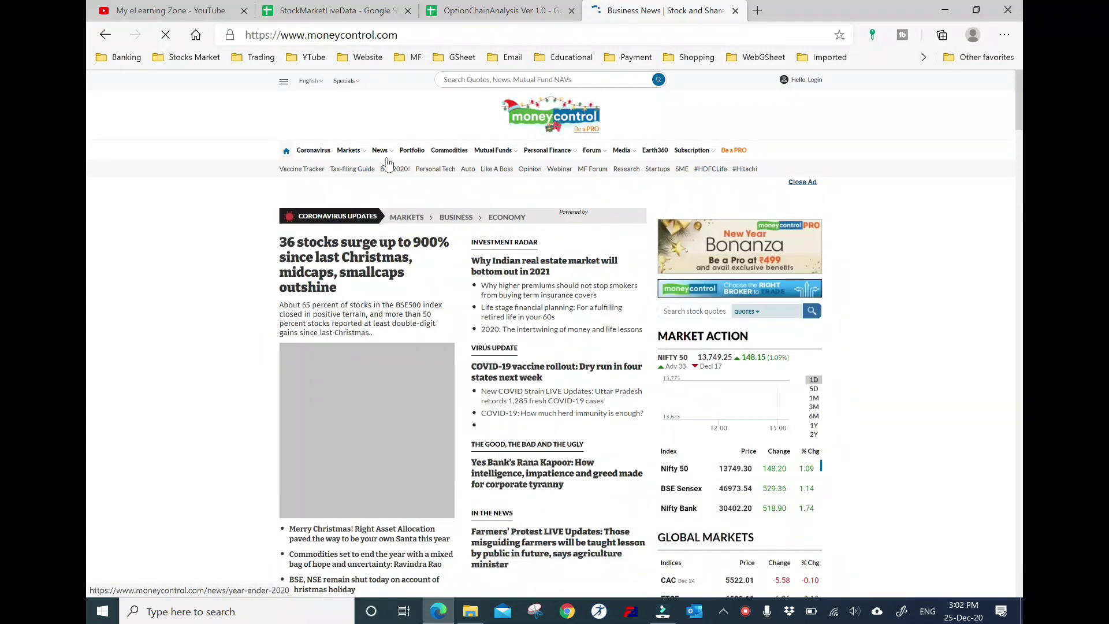
mouse_move(348, 149)
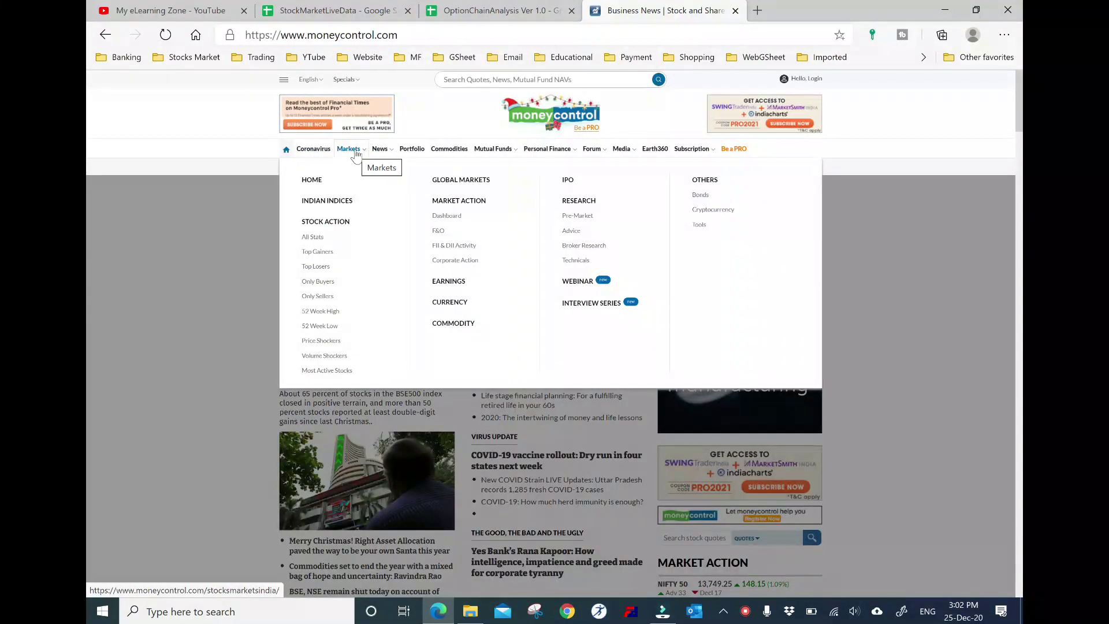
- Go to Moneycontrol's F&O Market Snapshot page showing NIFTY futures
scroll(374, 191, "down", 3)
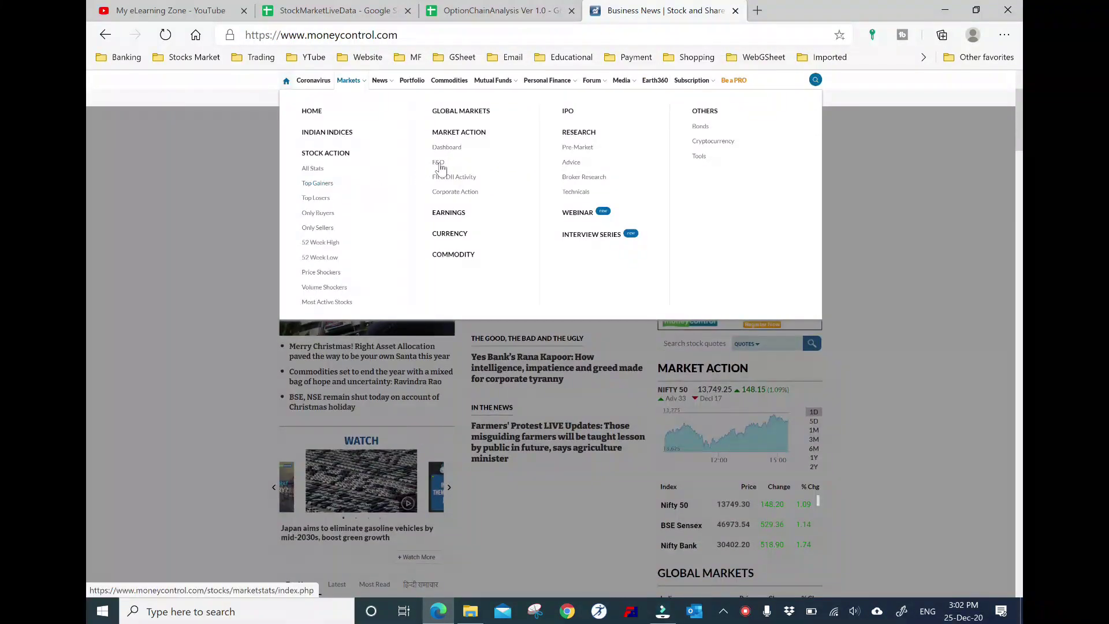
left_click(439, 164)
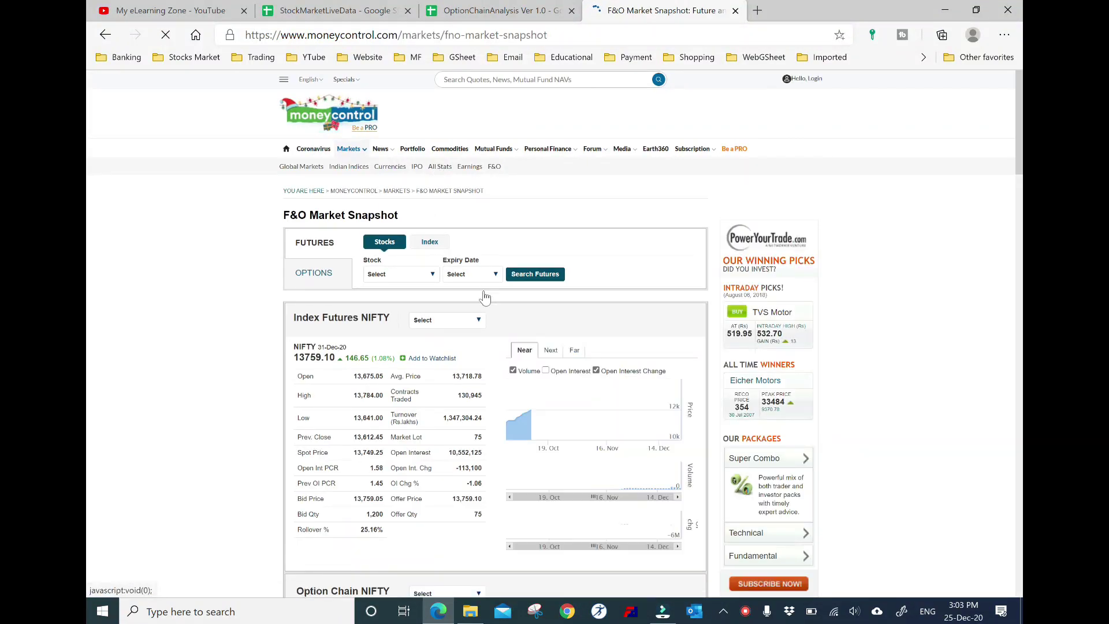
scroll(495, 372, "down", 1)
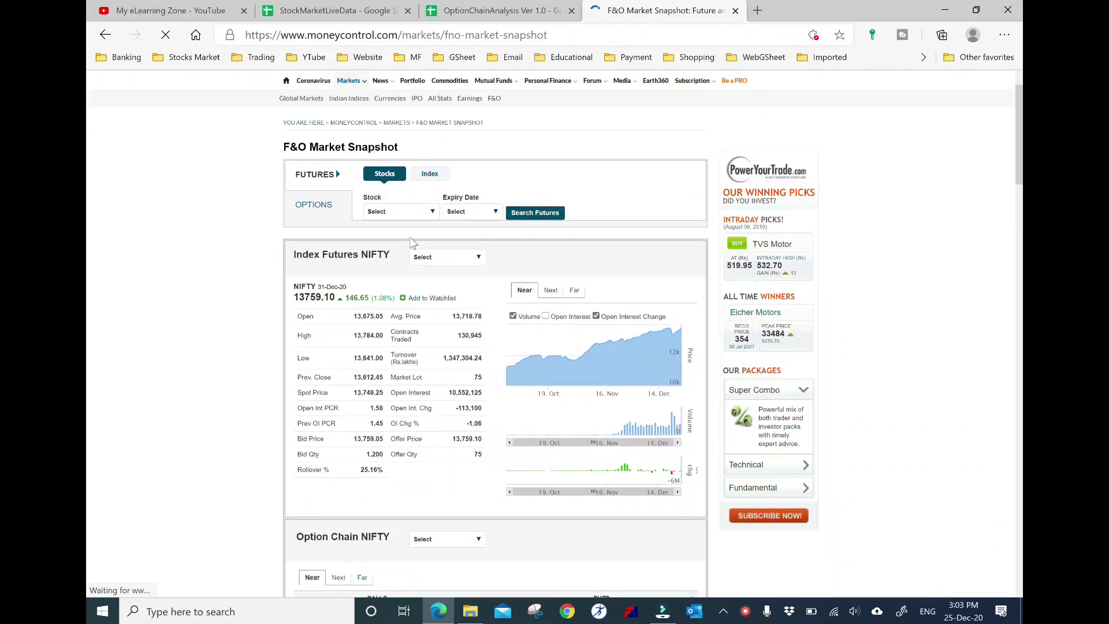
scroll(404, 245, "up", 1)
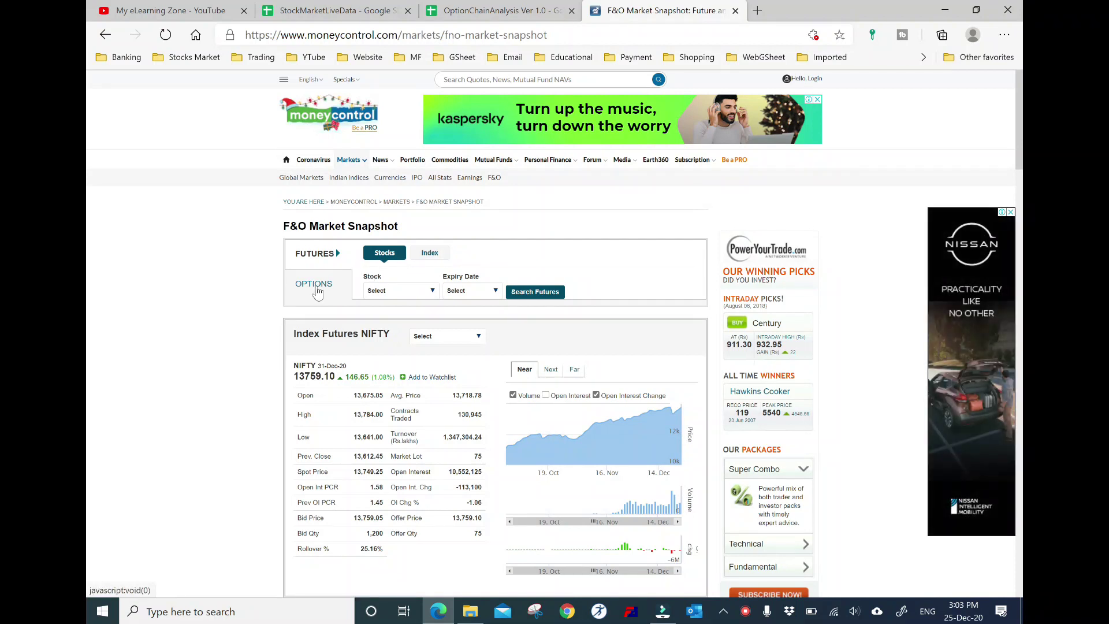
- Switch the lookup to index options and choose NIFTY
left_click(429, 254)
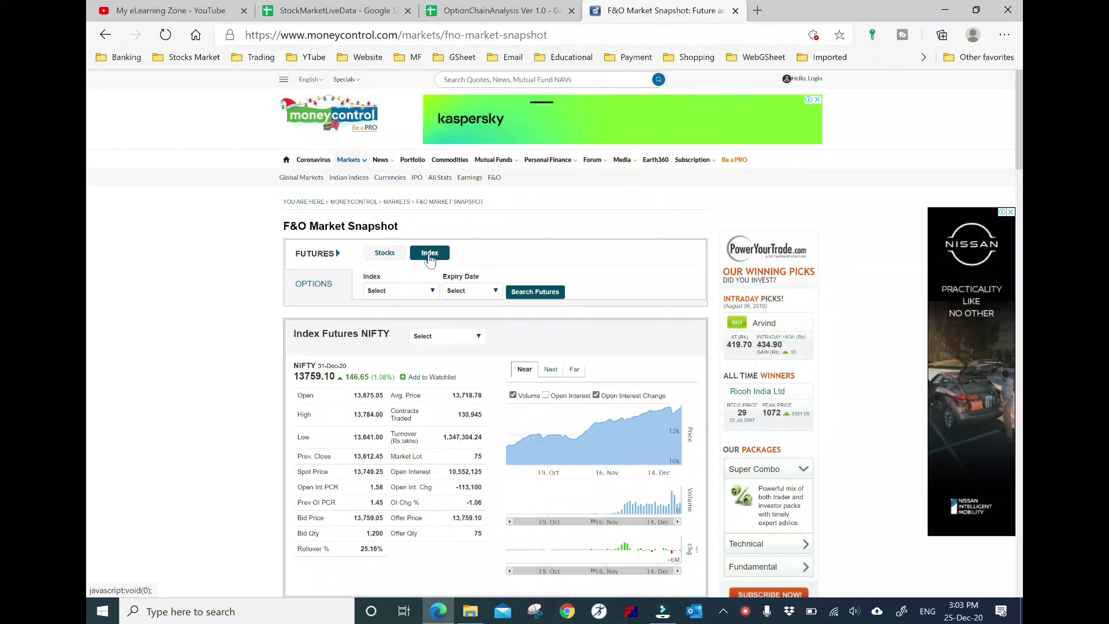
left_click(314, 285)
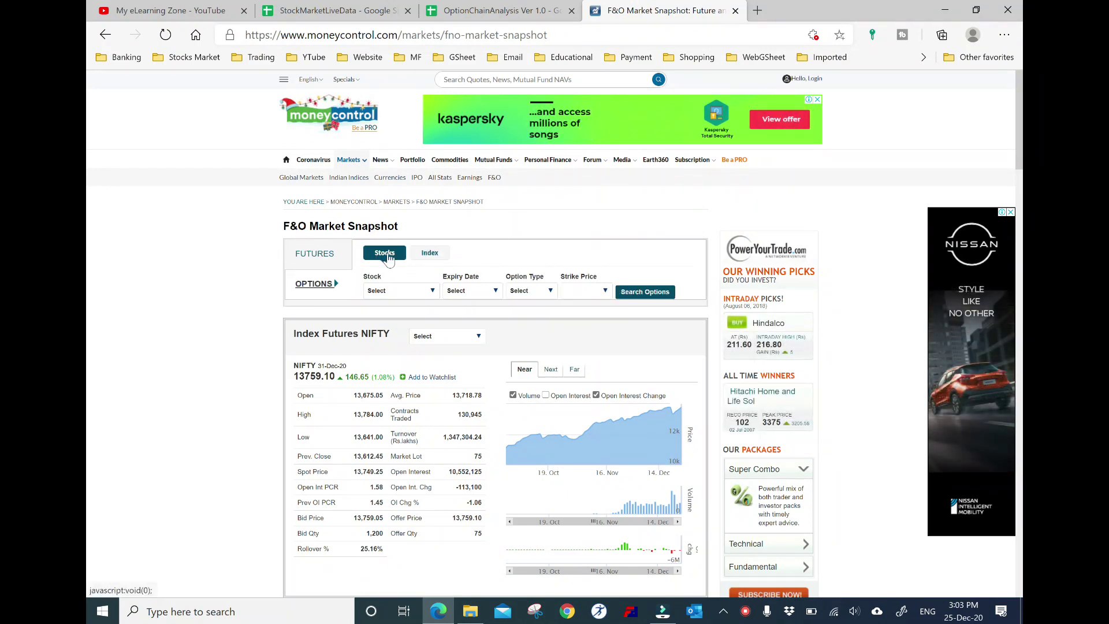
left_click(428, 254)
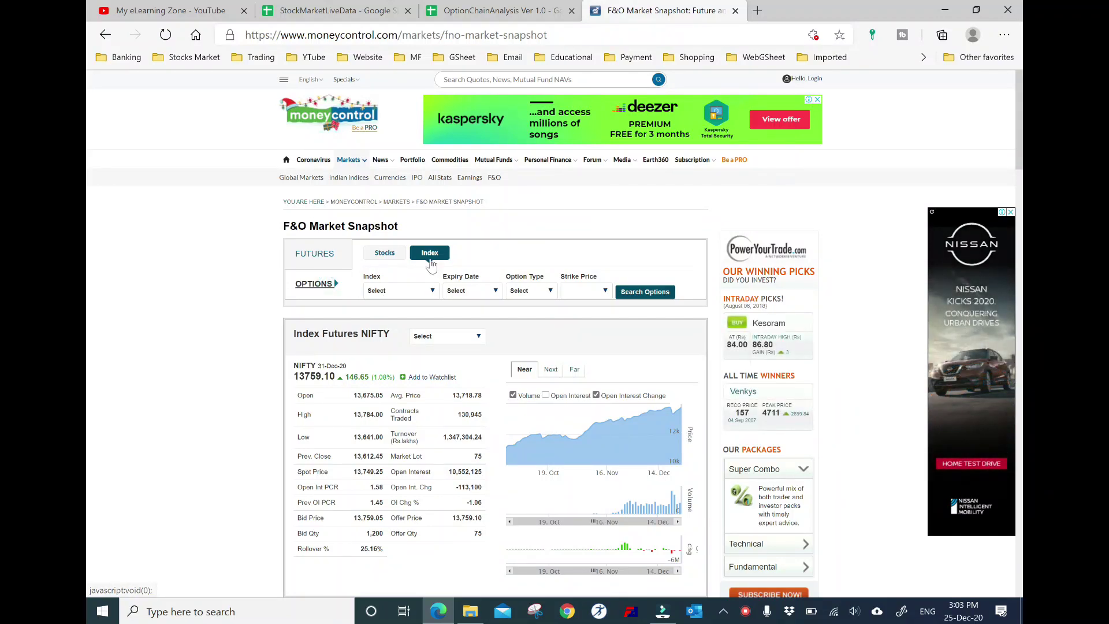
left_click(423, 292)
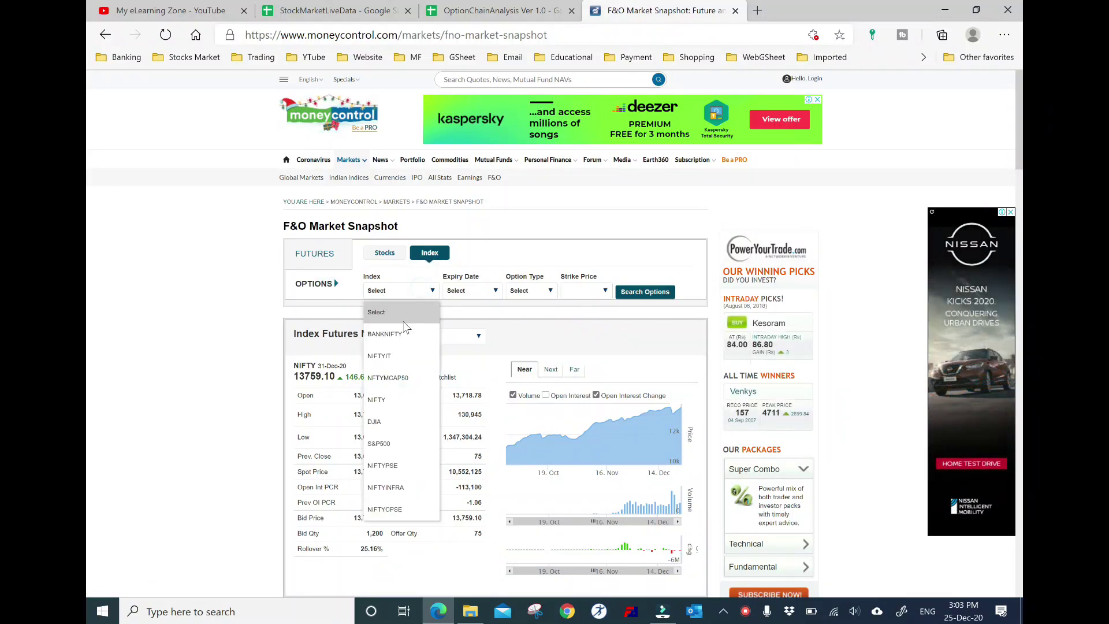
left_click(391, 399)
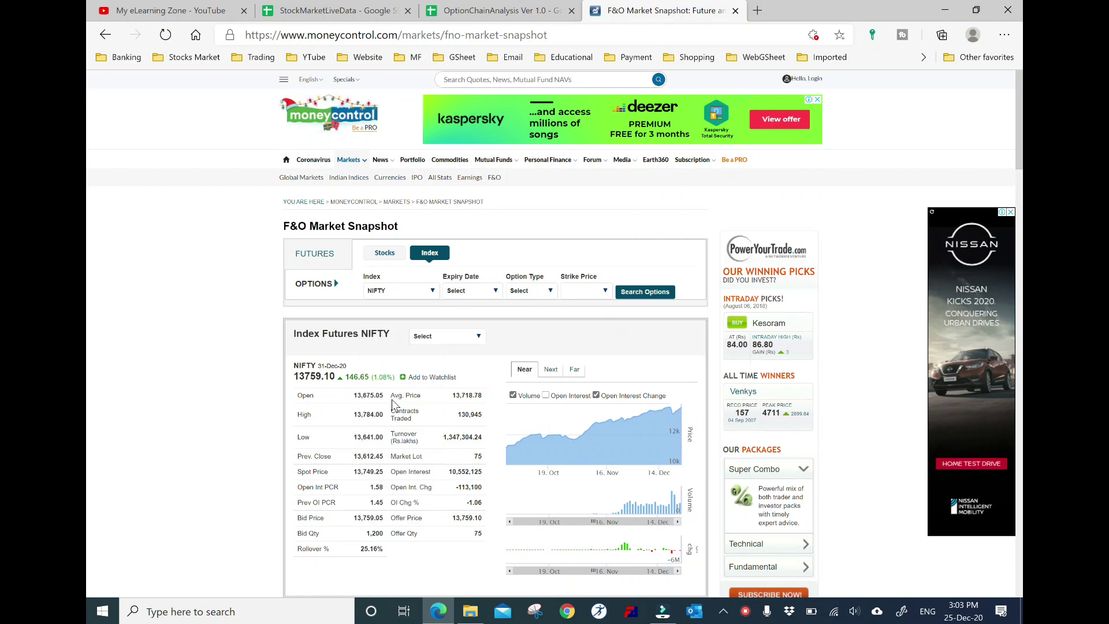
- Search NIFTY CE options expiring 31-12-2020, then grab the quote page URL for Sheets
left_click(495, 293)
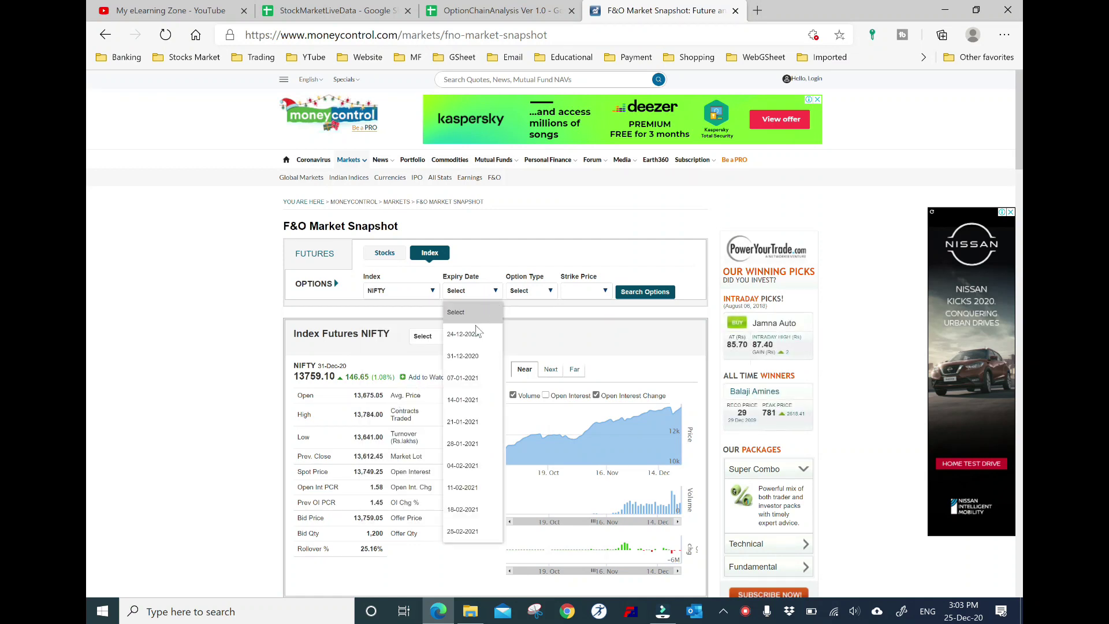
left_click(463, 357)
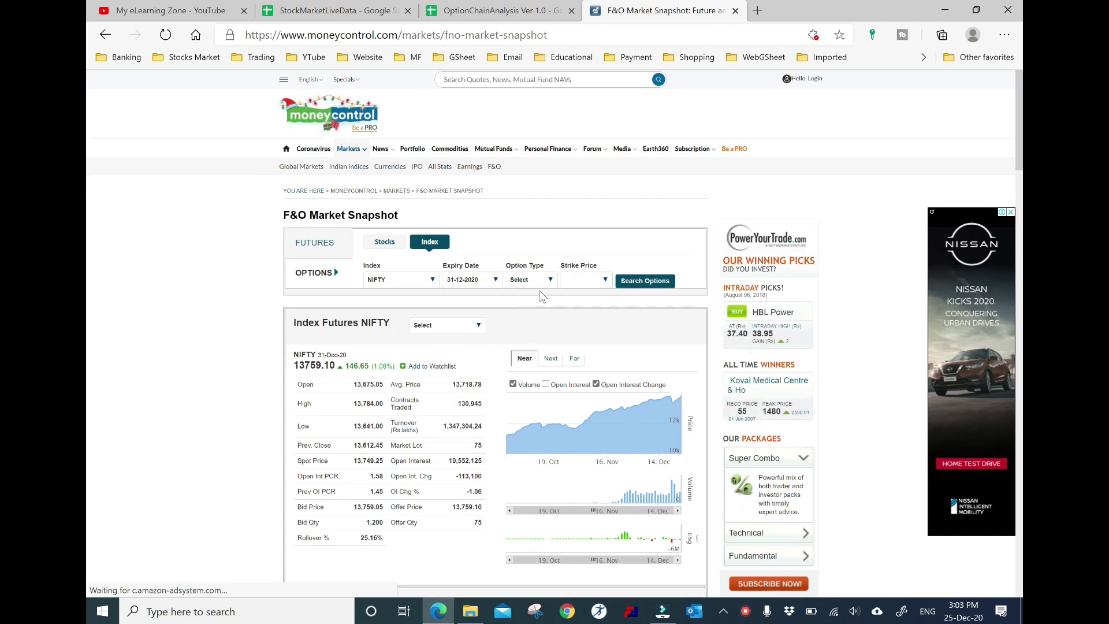
left_click(548, 282)
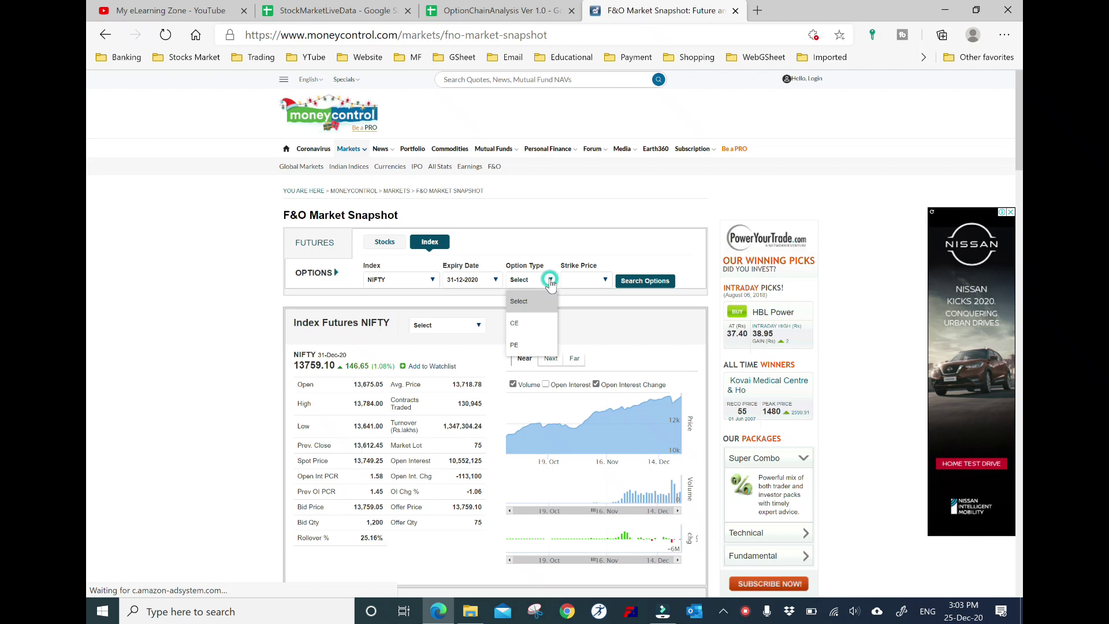
left_click(527, 328)
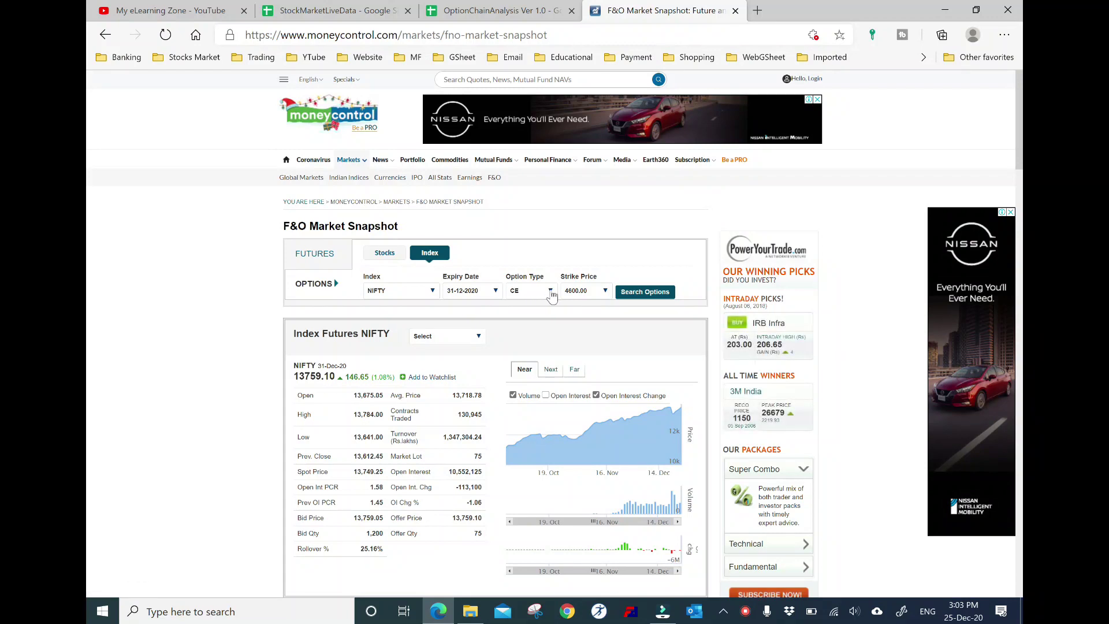
left_click(642, 300)
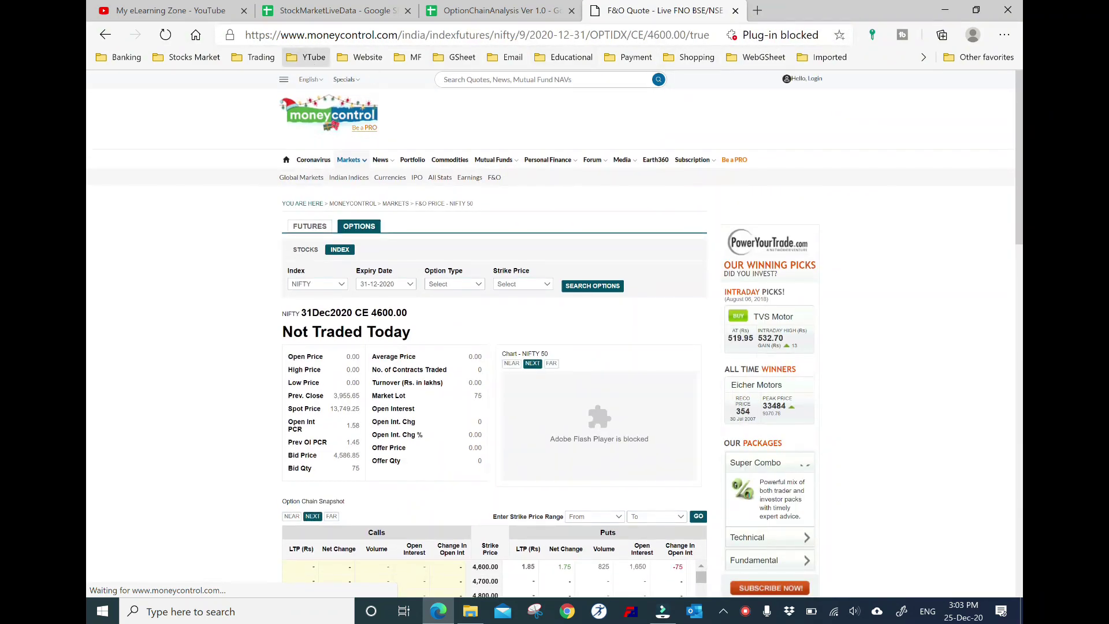
left_click(418, 35)
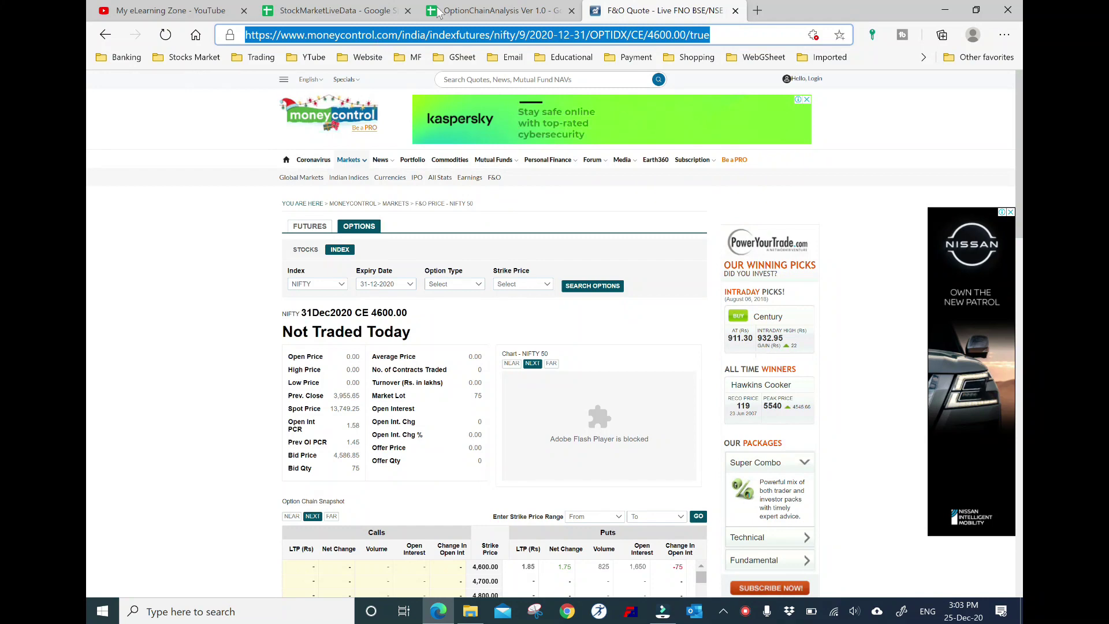
left_click(479, 14)
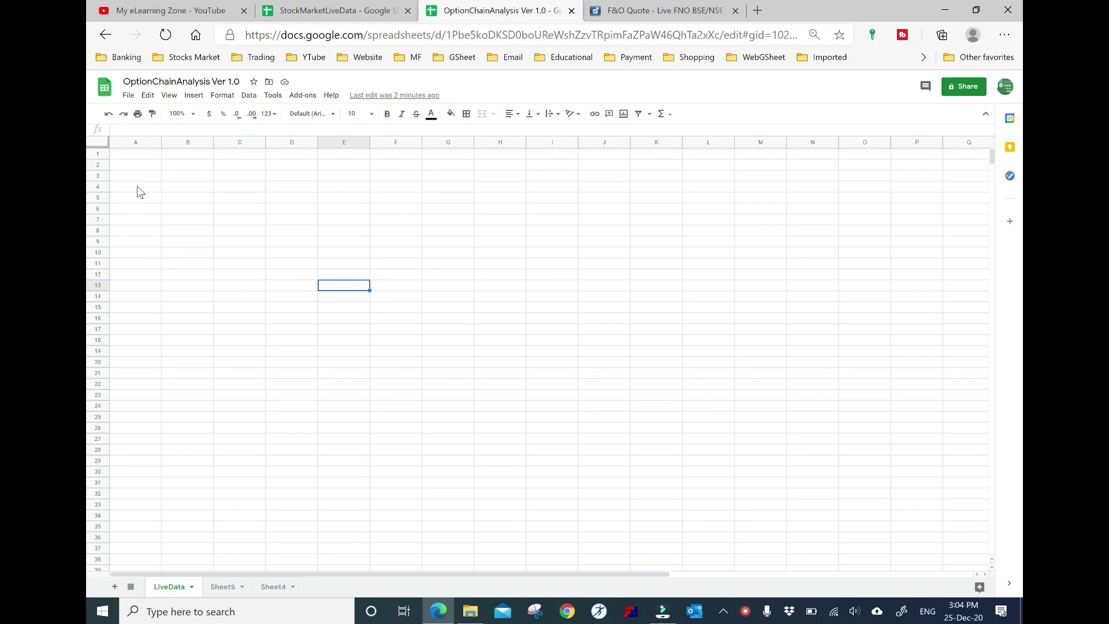
- Enter =IMPORTHTML in A4 with the pasted moneycontrol quote URL, "table" and index 5
left_click(157, 189)
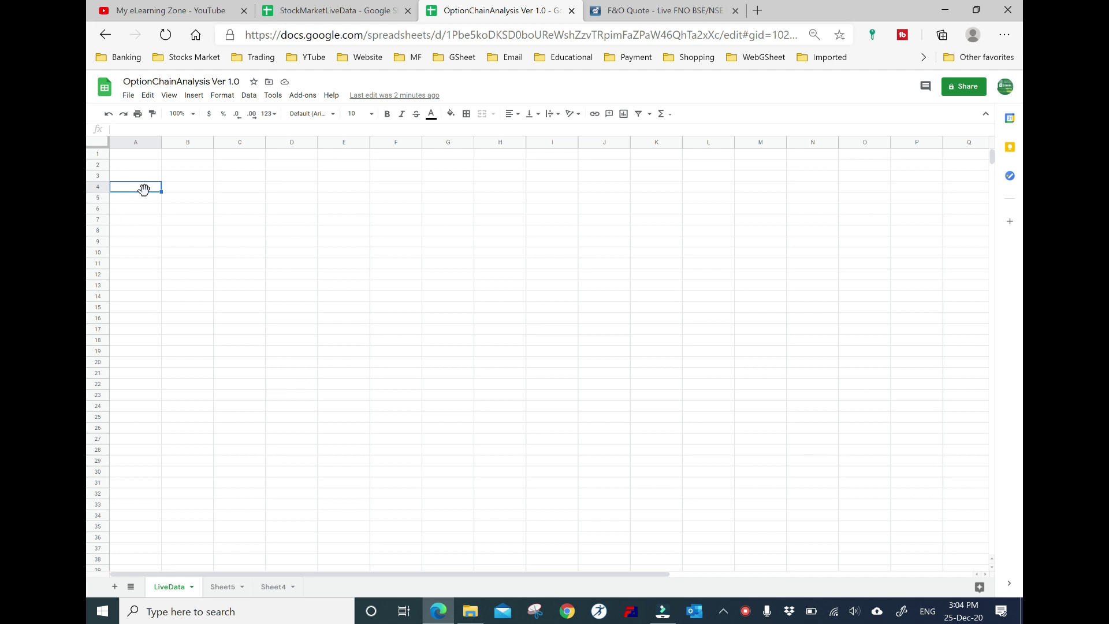
type("=")
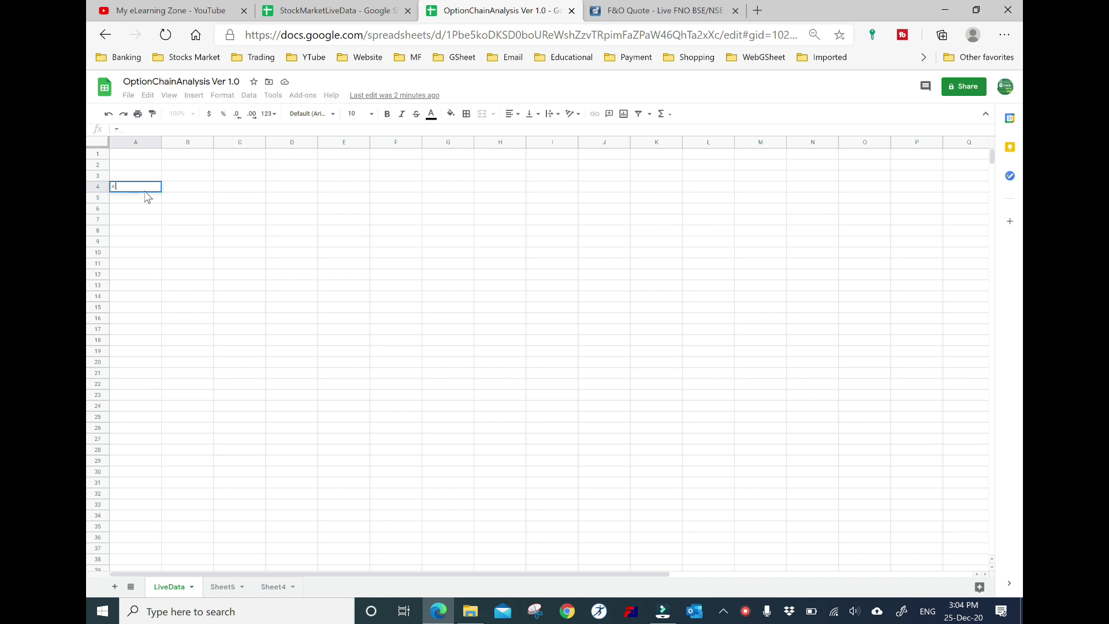
type("i")
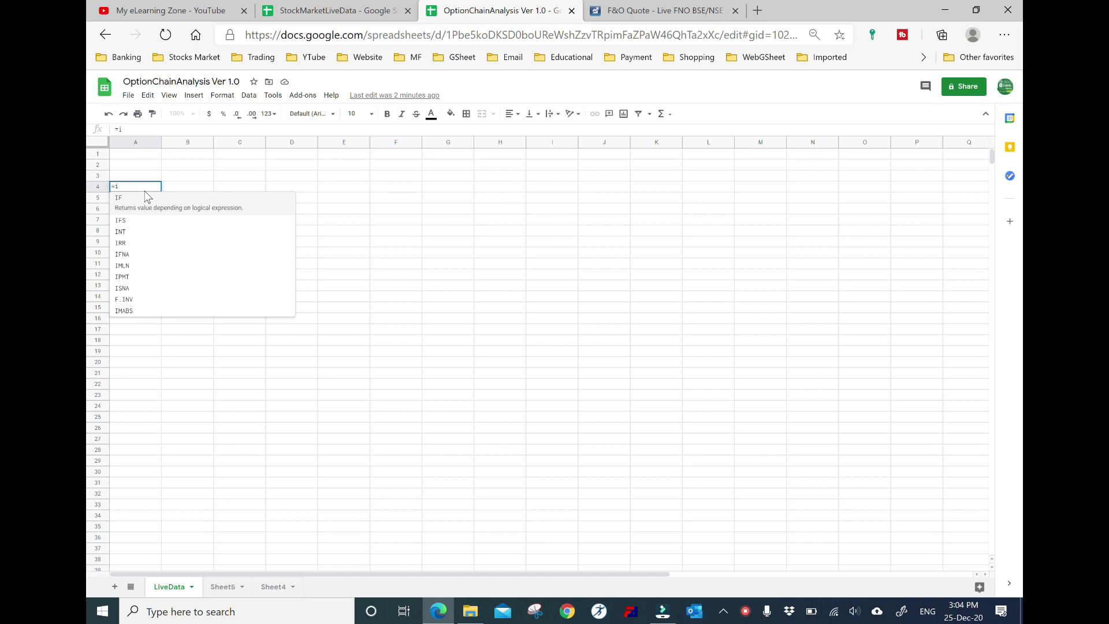
type("port")
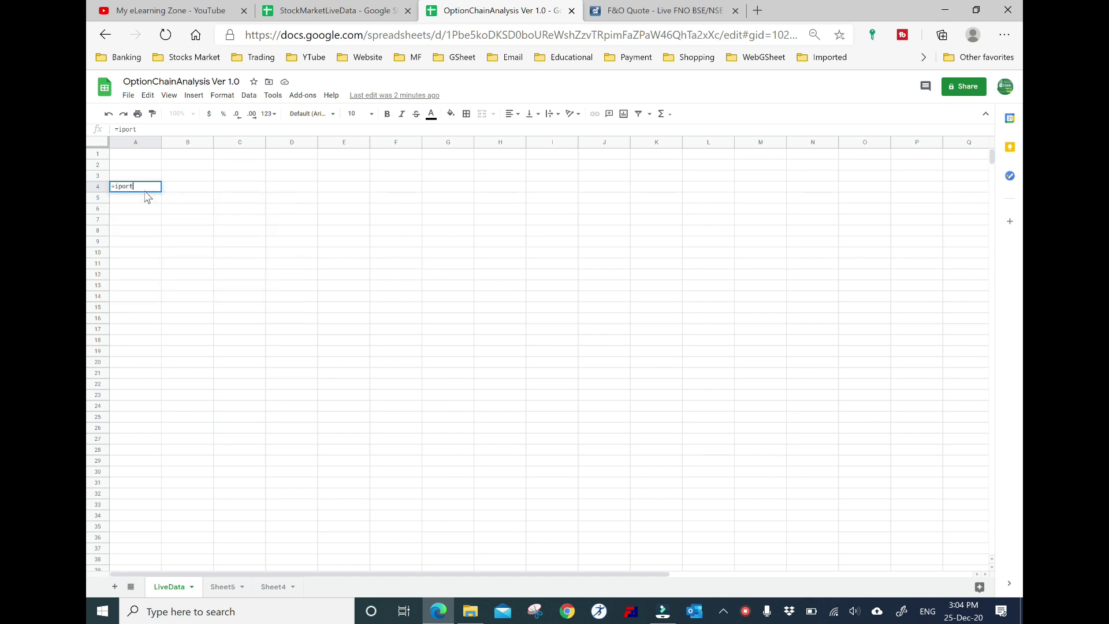
key("BackSpace")
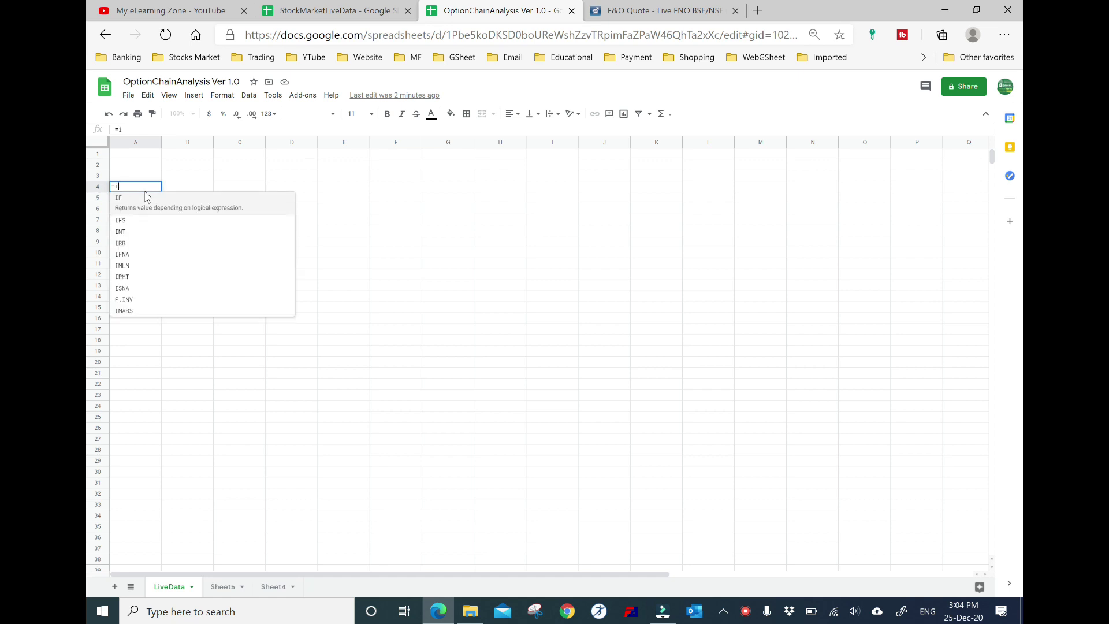
type("mpo")
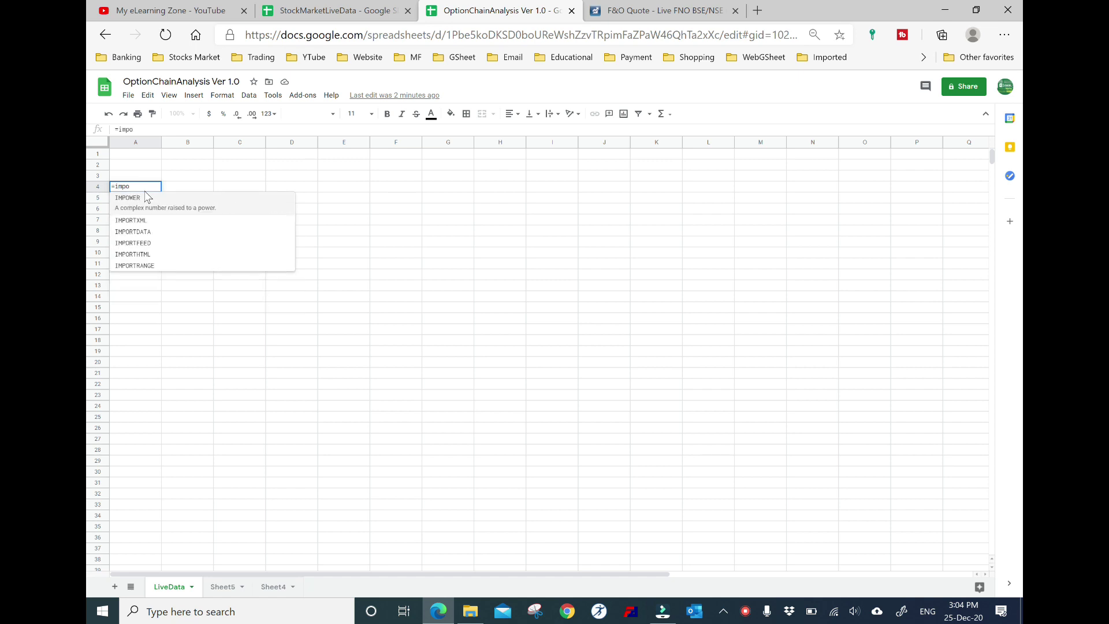
key("Down")
key("Down")
key("Down")
key("Down")
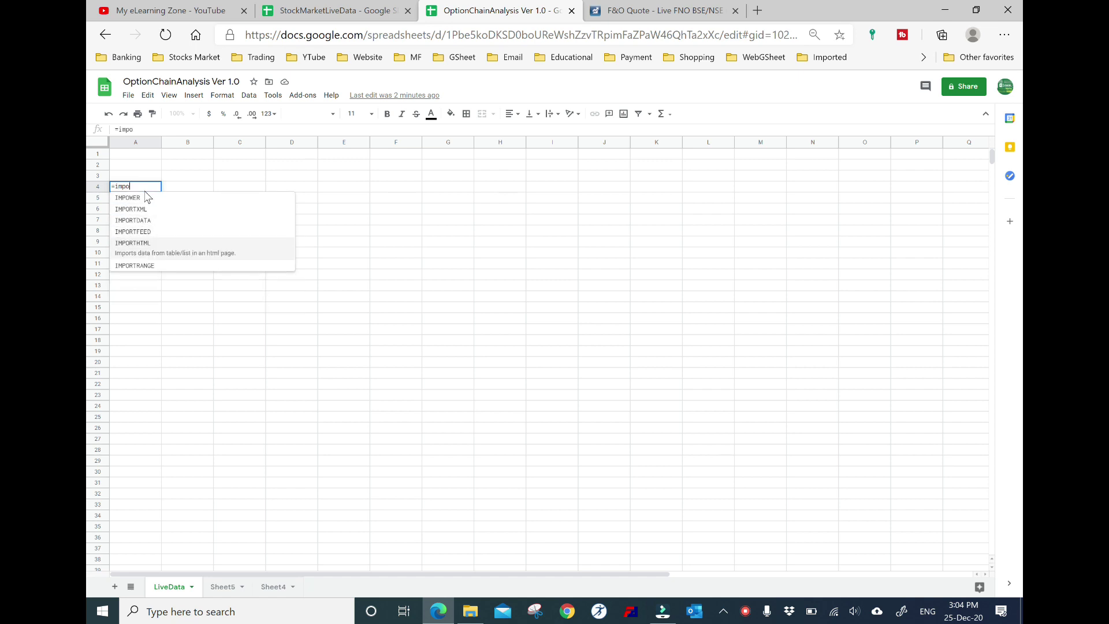
key("Tab")
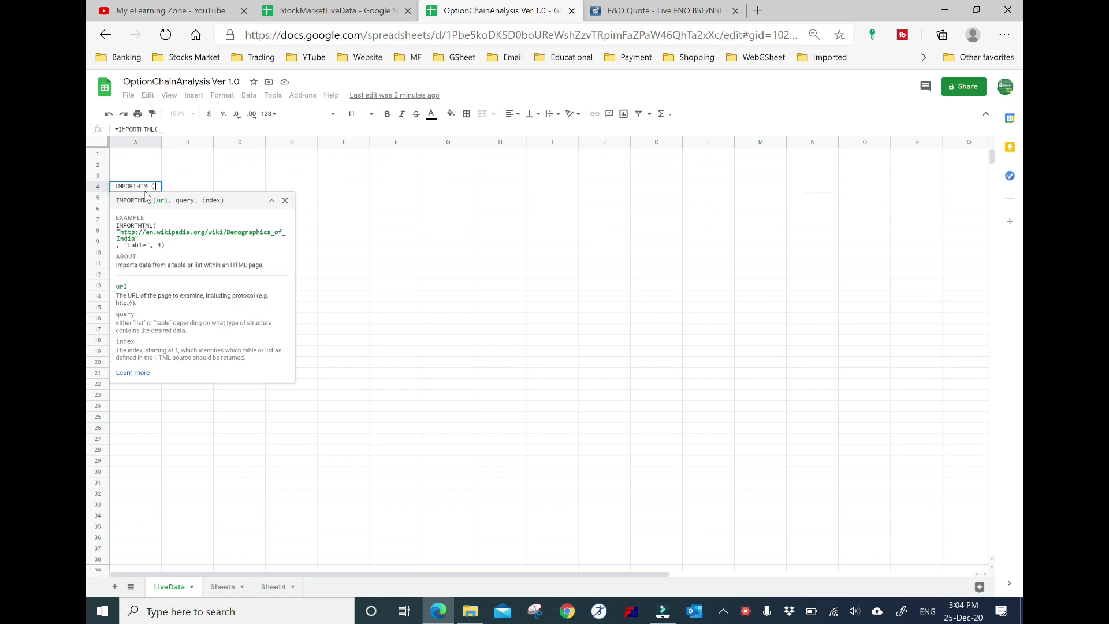
type("\"")
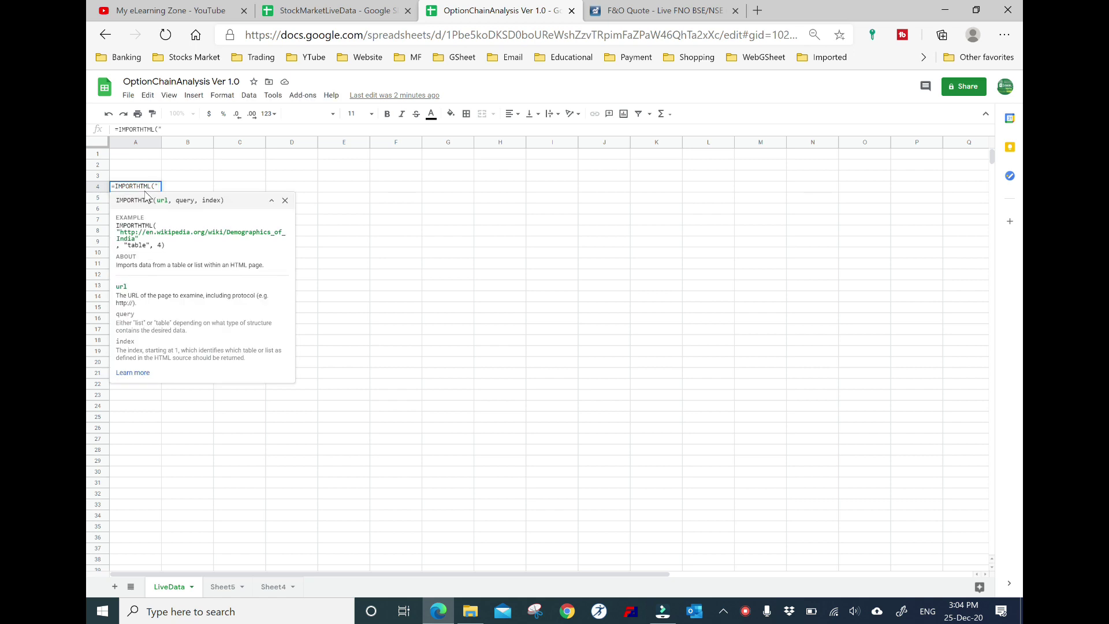
type("https://www.moneycontrol.com/india/indexfutures/nifty/9/2020-12-31/OPTIDX/CE/4600.00/true")
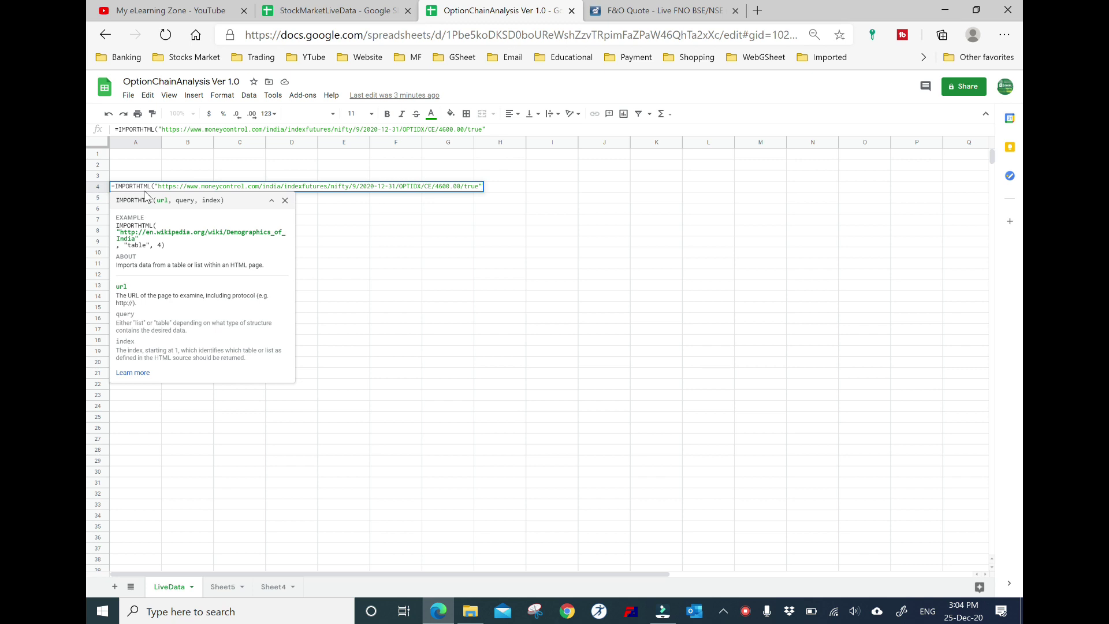
type(",")
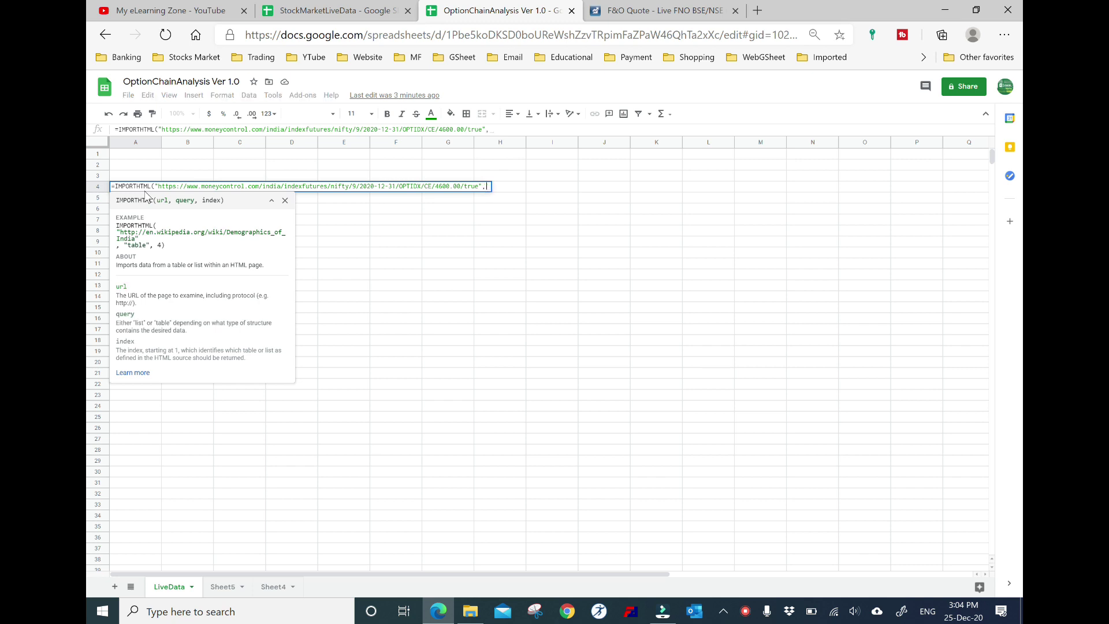
type("\"table")
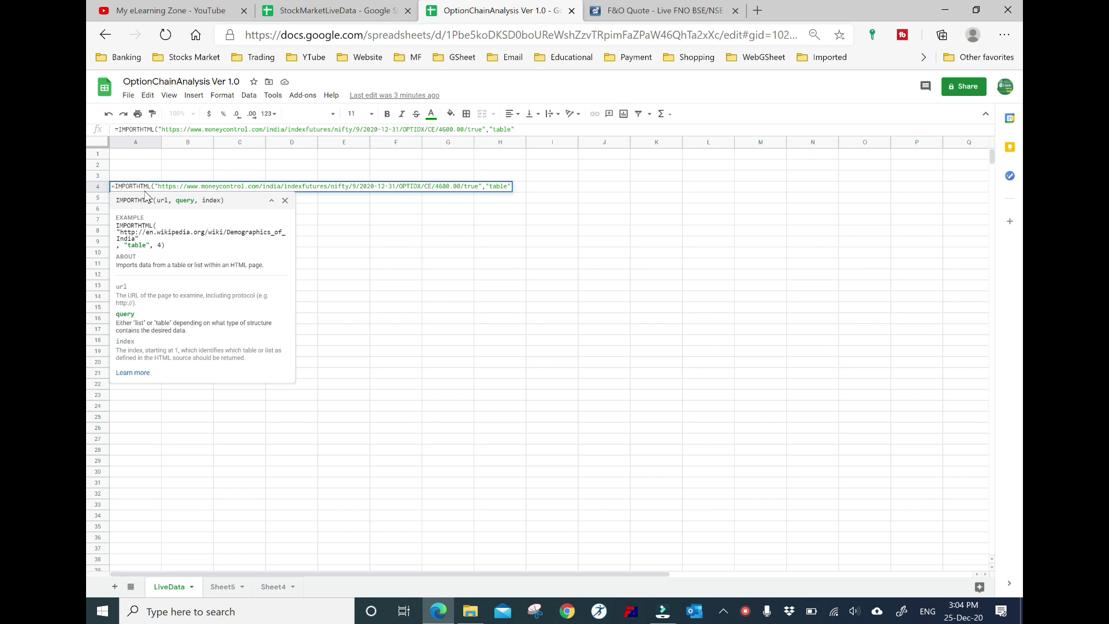
type(",")
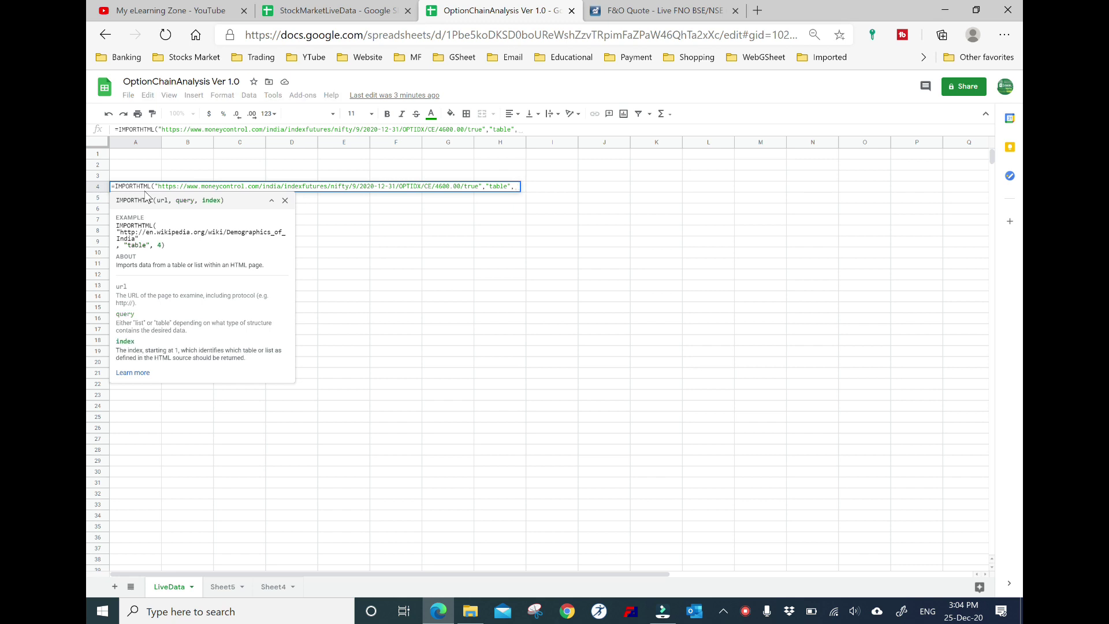
type("5)")
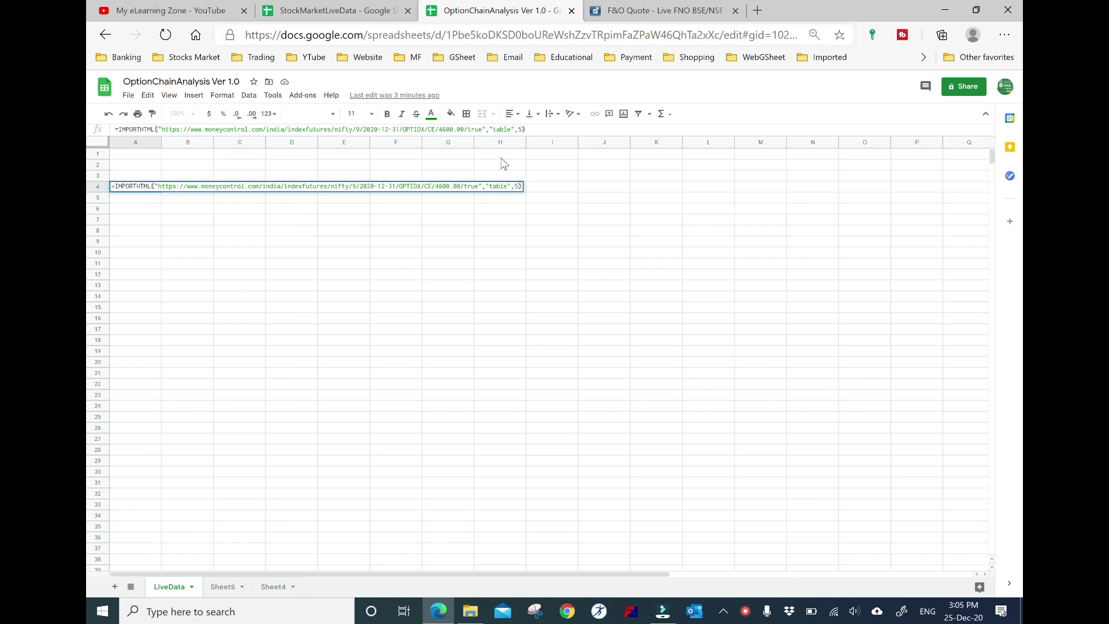
left_click(682, 12)
scroll(317, 313, "down", 5)
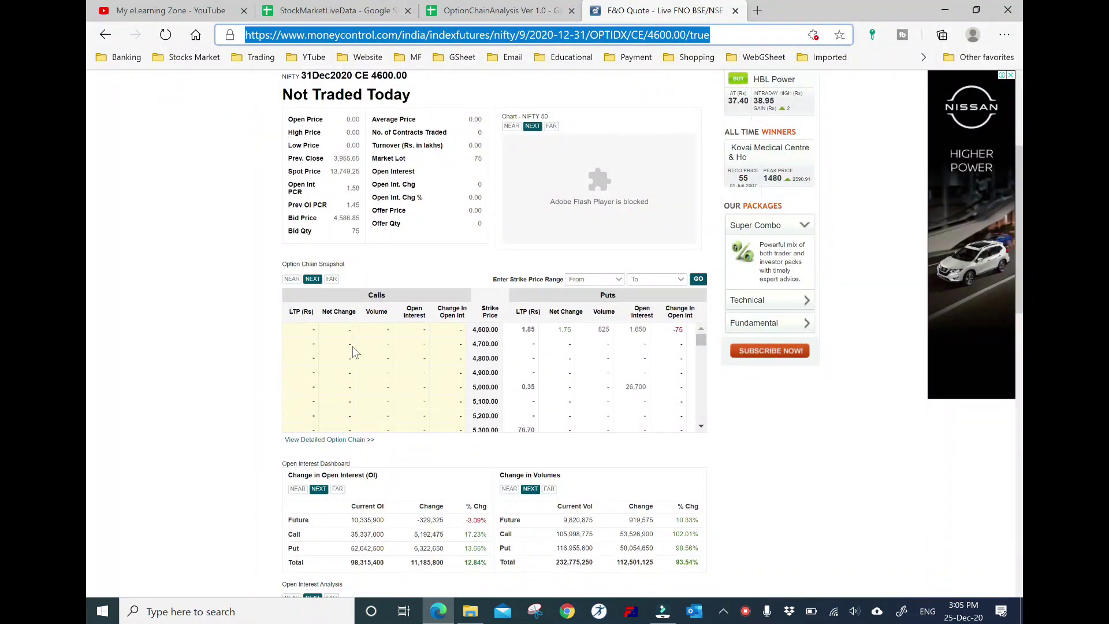
scroll(364, 346, "up", 5)
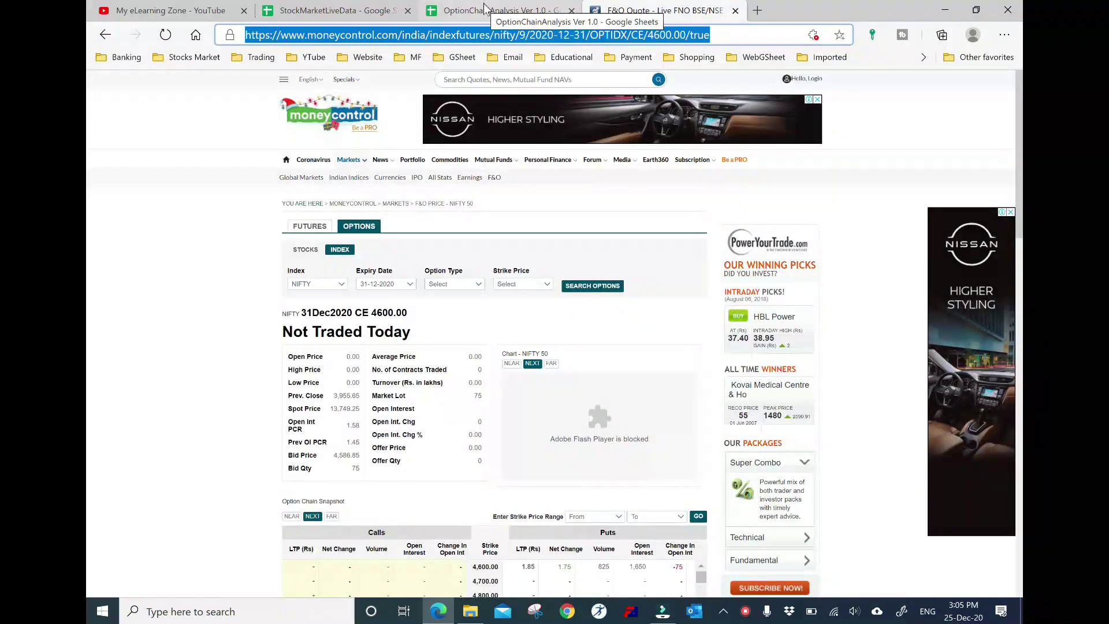
left_click(485, 8)
left_click(664, 10)
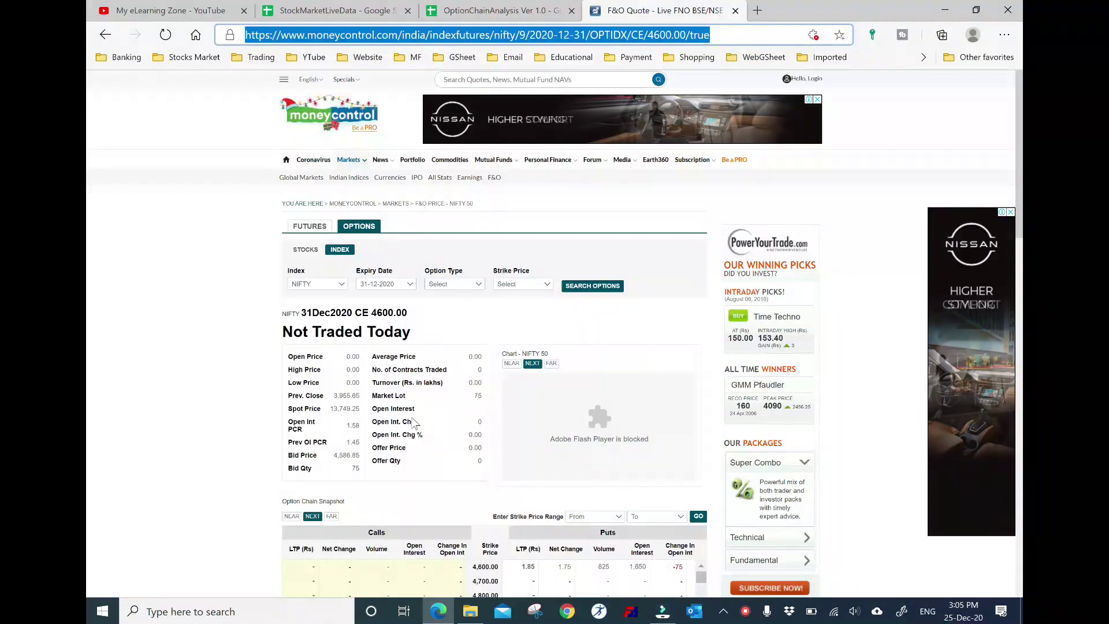
scroll(412, 423, "down", 5)
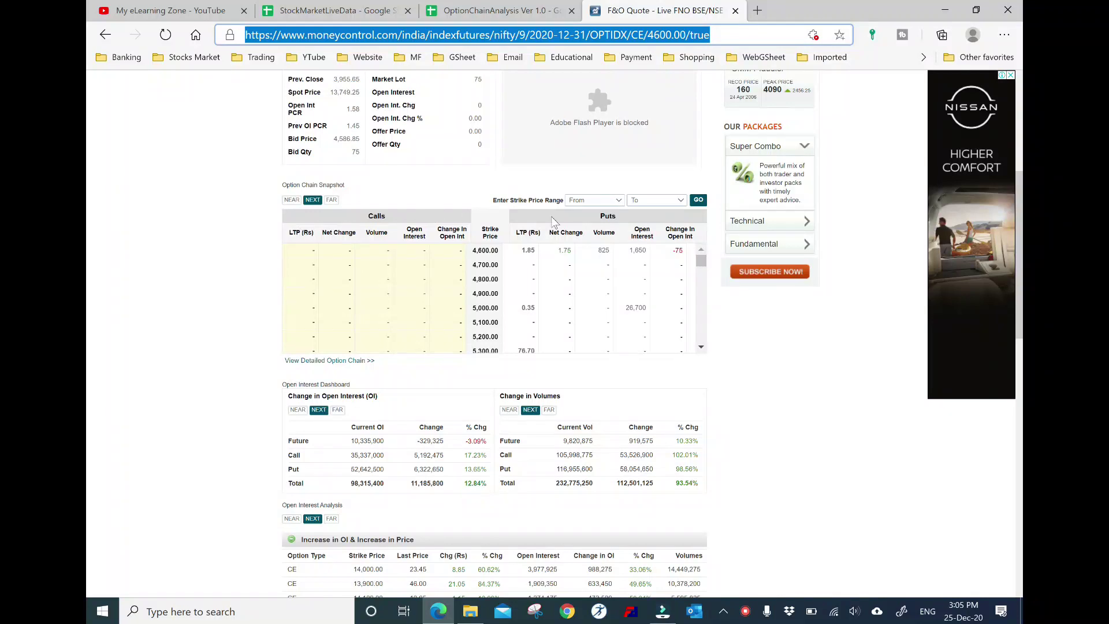
left_click(497, 11)
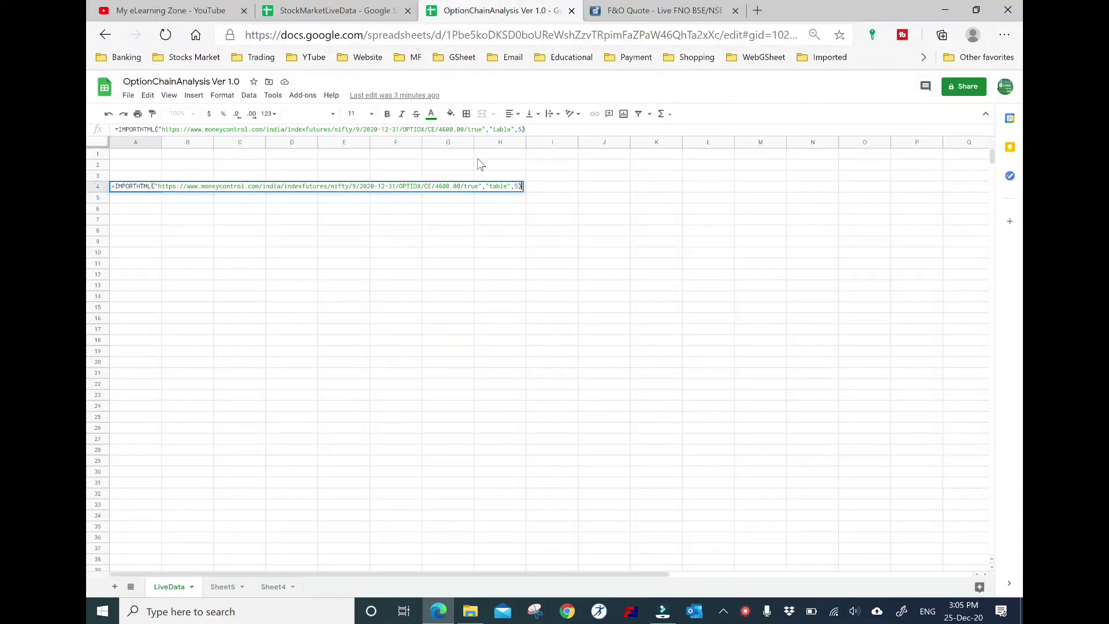
- Commit the import, widen column K, and make the A4:K5 header text dark grey
key("Return")
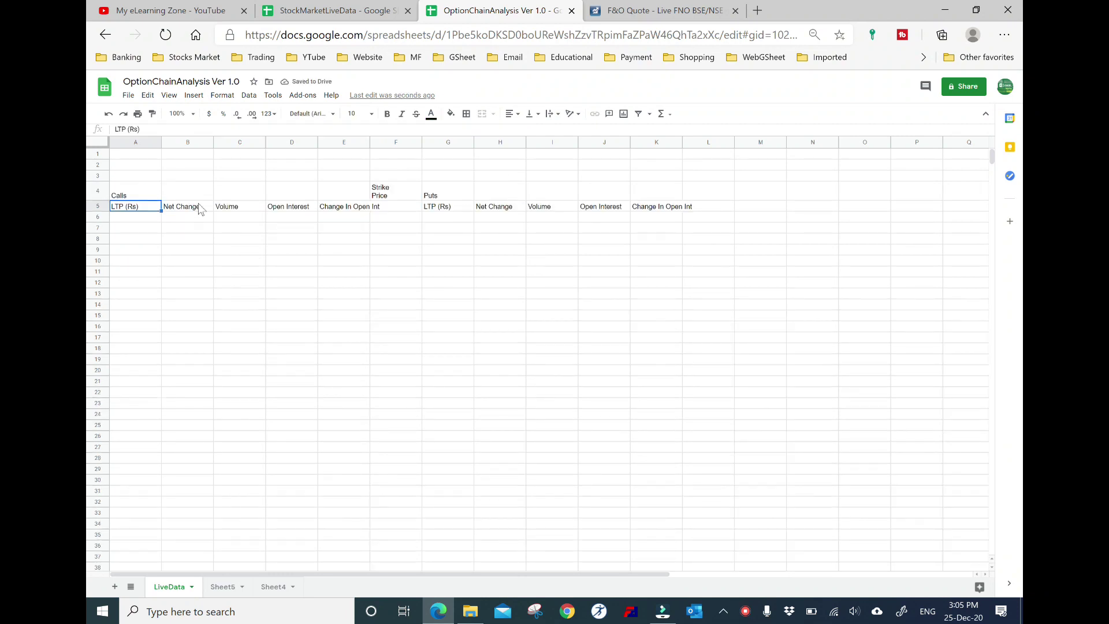
left_click_drag(147, 193, 676, 213)
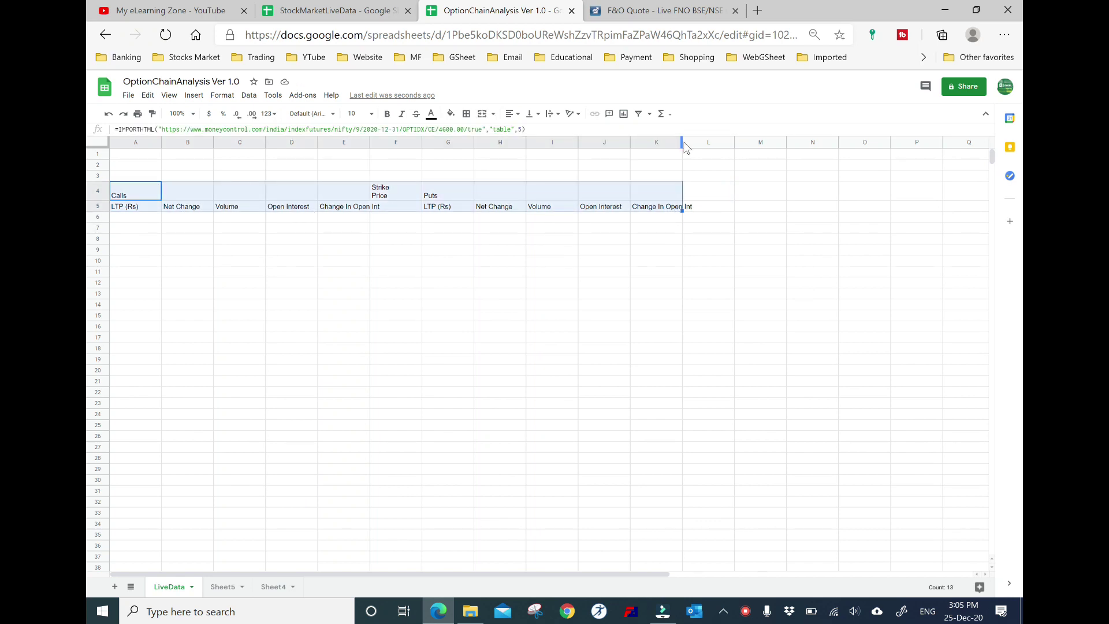
left_click_drag(680, 140, 693, 141)
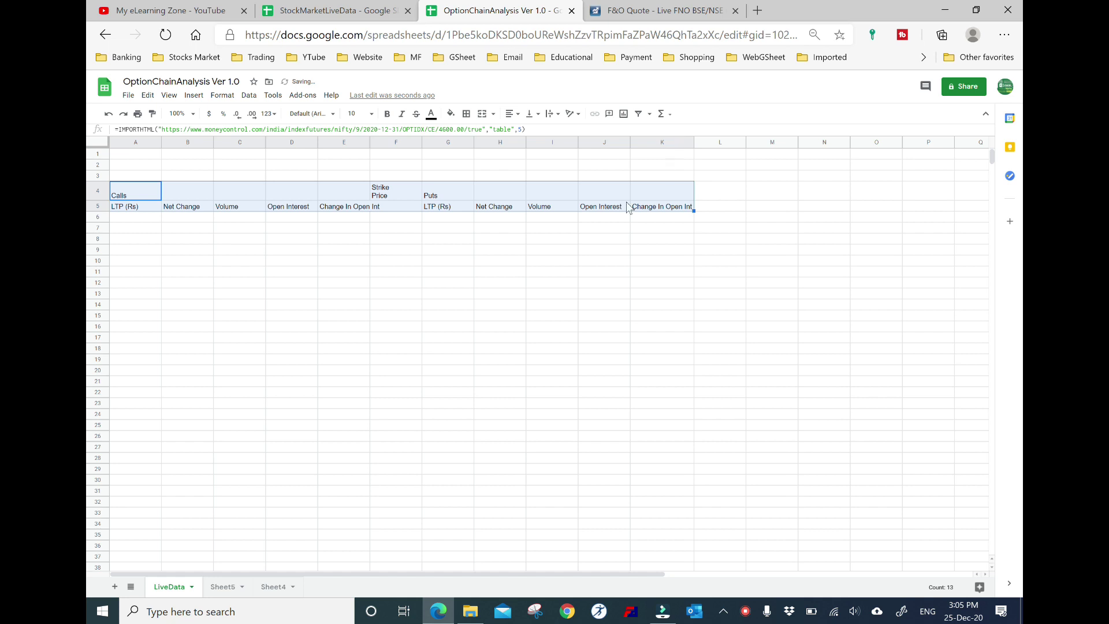
left_click(431, 113)
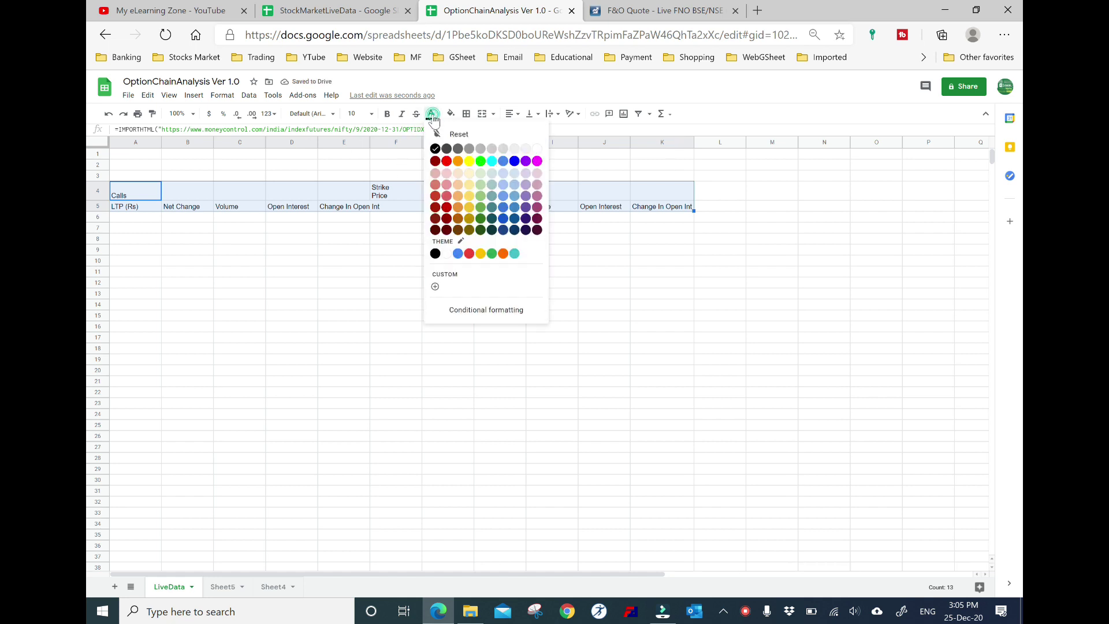
left_click(446, 149)
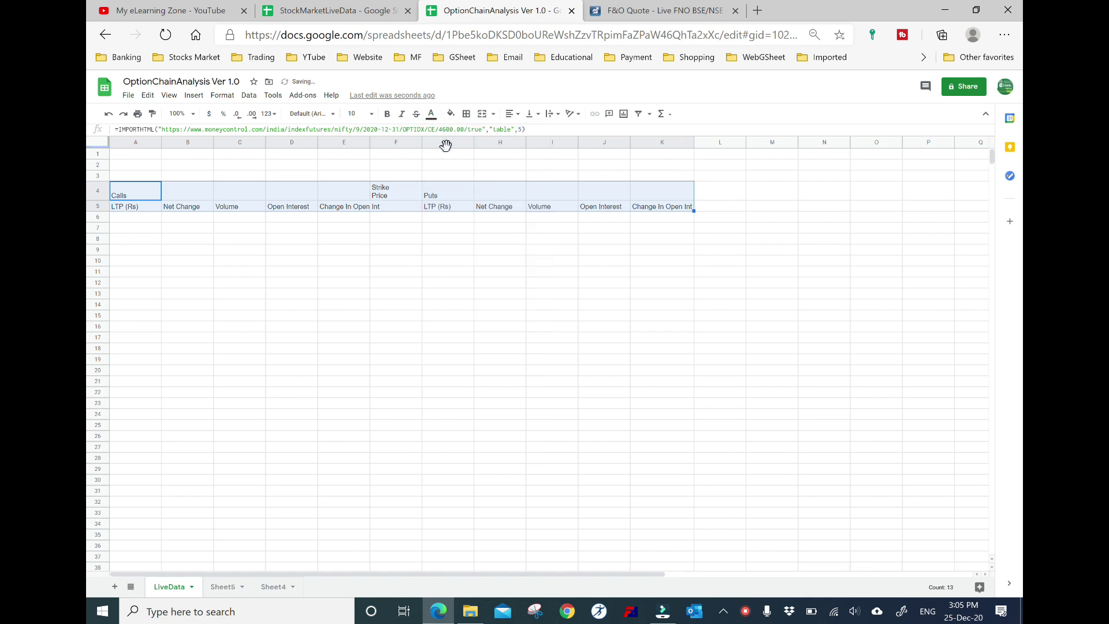
- Narrow column F for Strike Price and fit column E to Change In Open Int
left_click(378, 291)
left_click(385, 193)
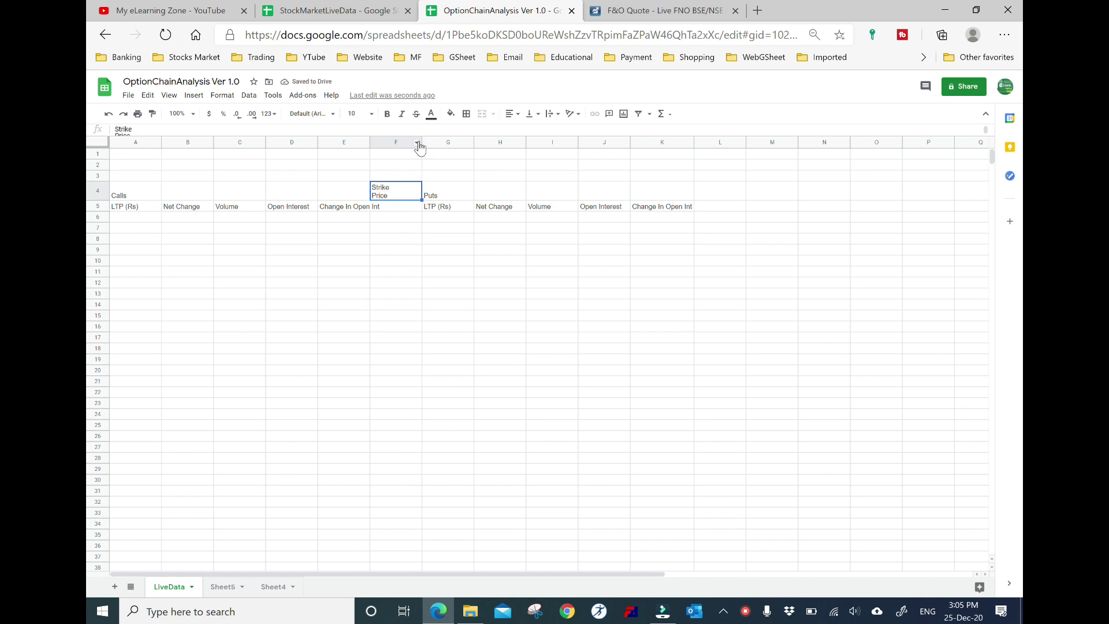
mouse_move(421, 142)
left_mouse_down()
mouse_move(391, 142)
mouse_move(450, 142)
left_mouse_up()
double_click(368, 141)
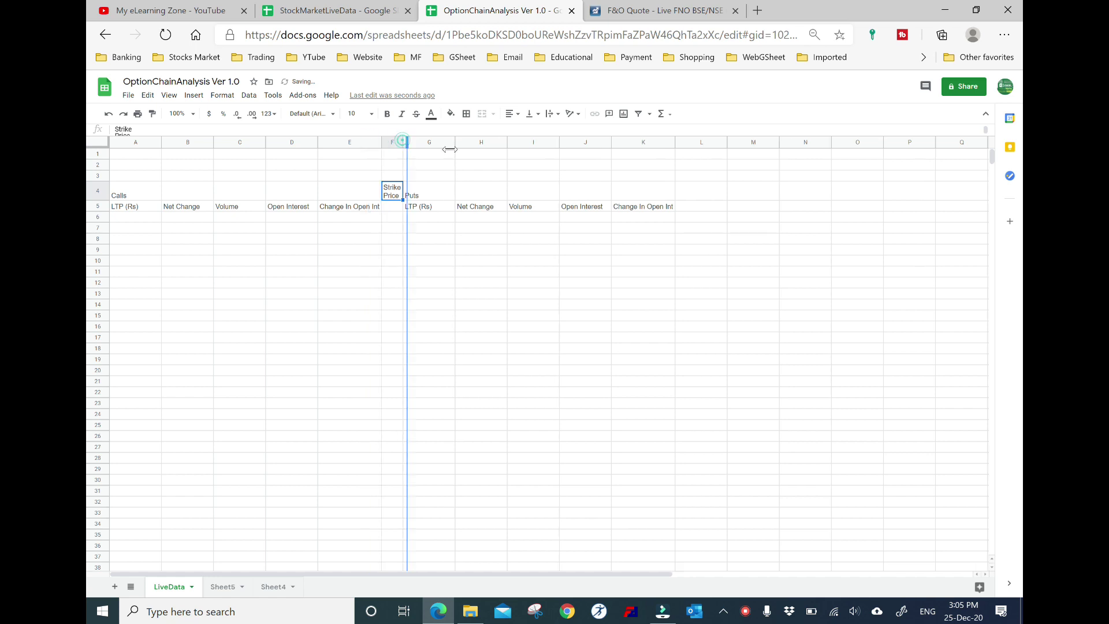
left_click(370, 212)
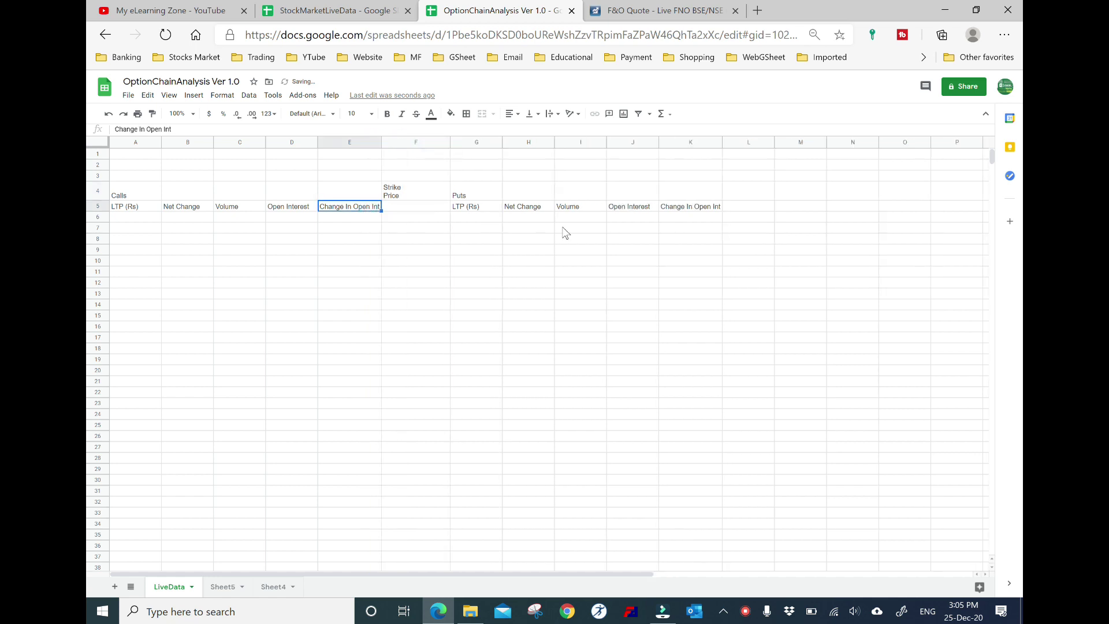
- Copy the A4 import formula and paste it into cell A6
left_click(143, 218)
left_click(135, 203)
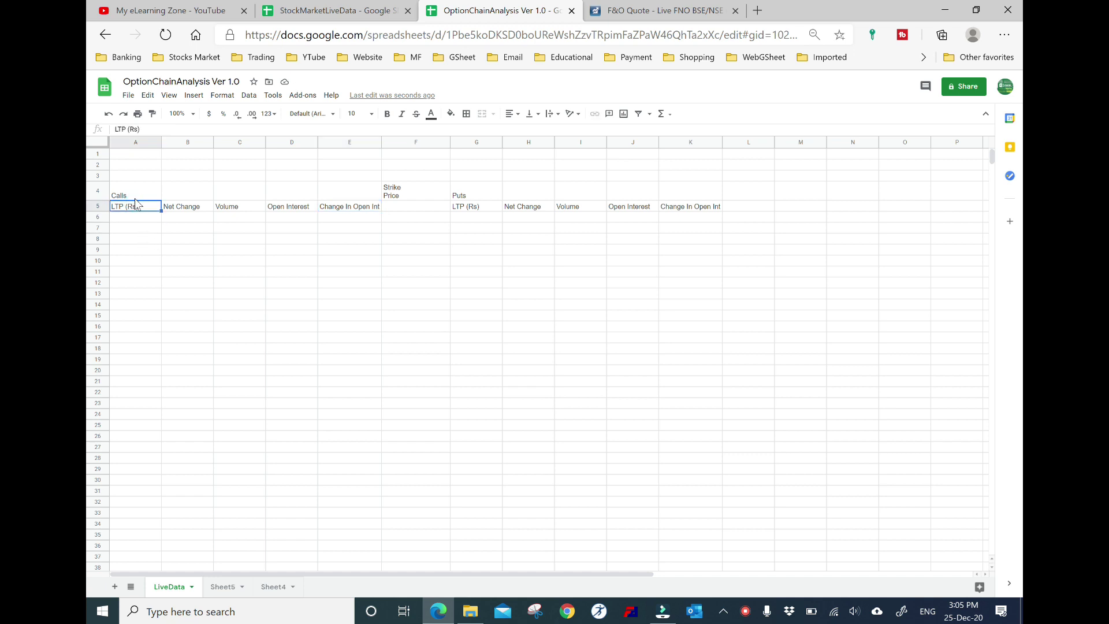
left_click(136, 196)
left_click_drag(526, 129, 90, 174)
key("ctrl+c")
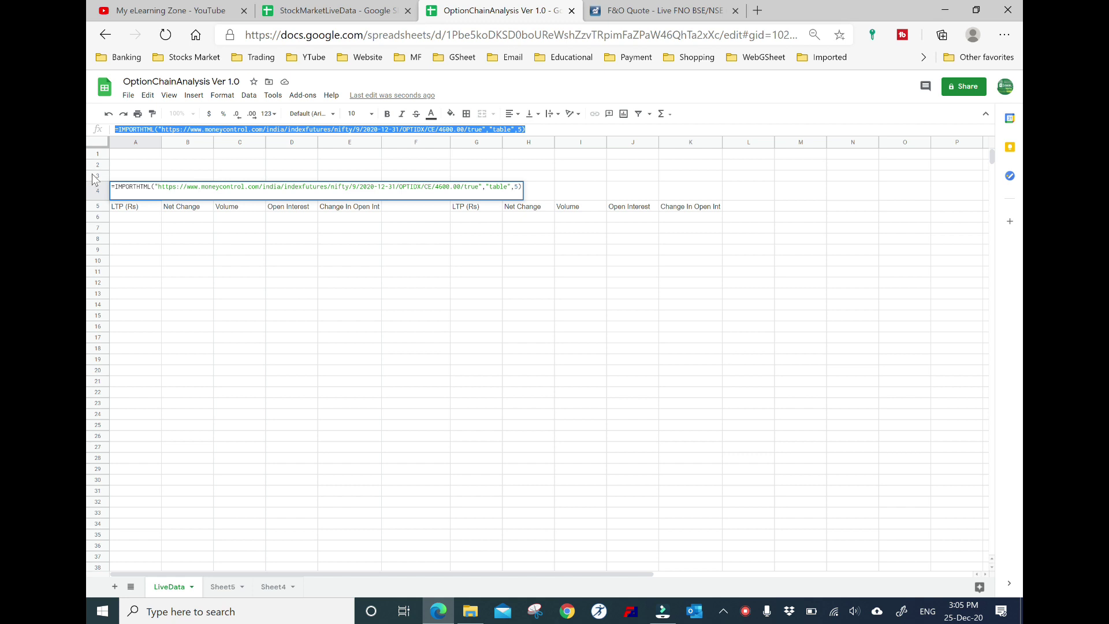
key("Escape")
left_click(137, 218)
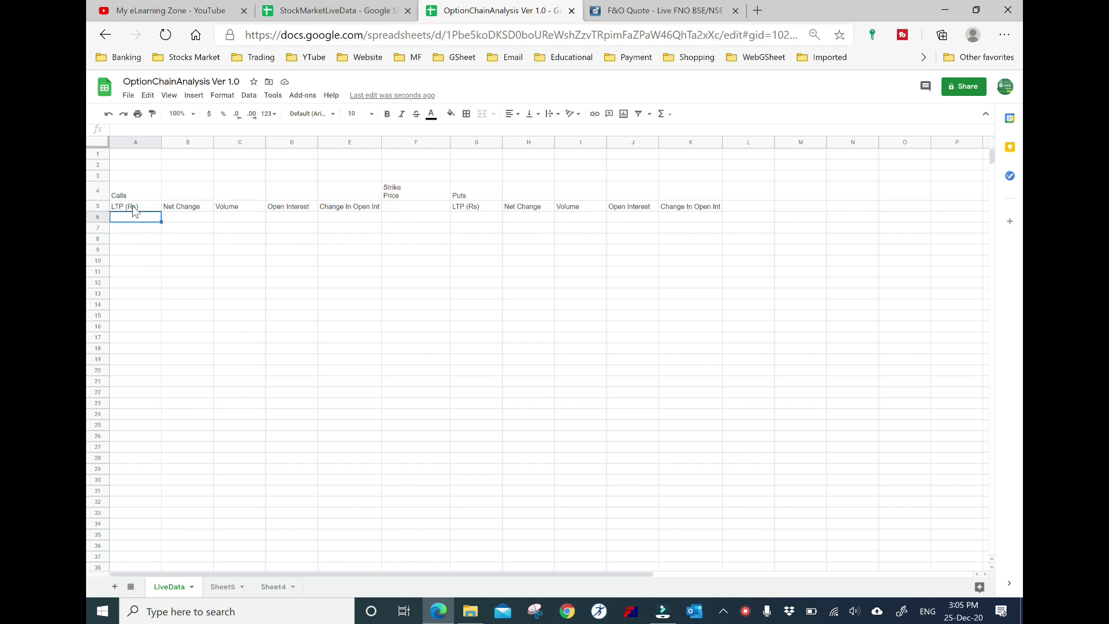
left_click(126, 197)
left_click(125, 207)
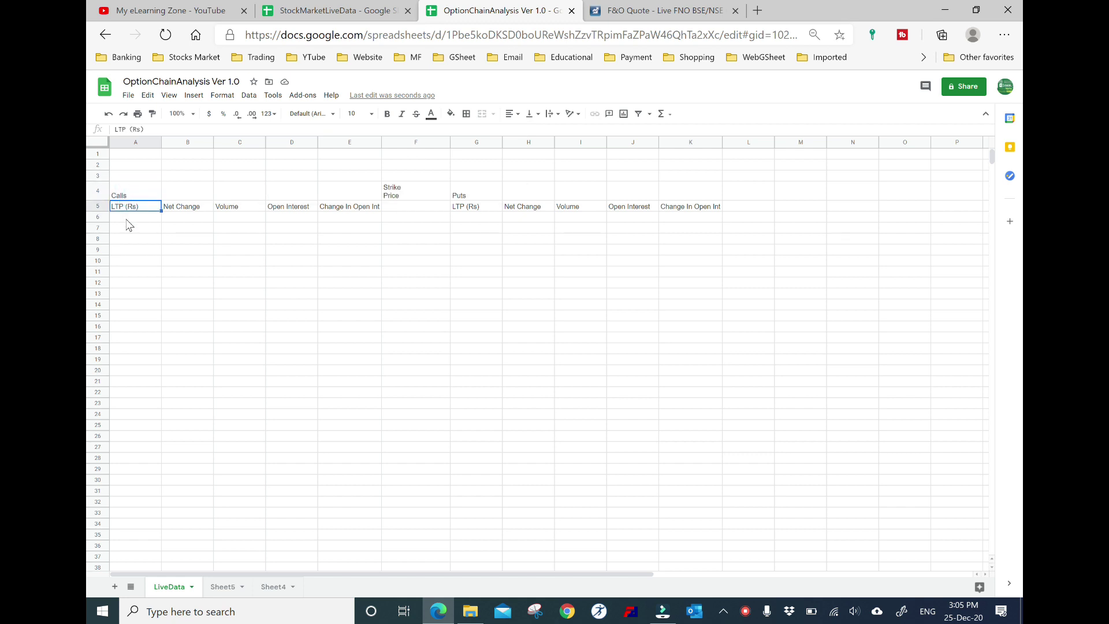
left_click(125, 218)
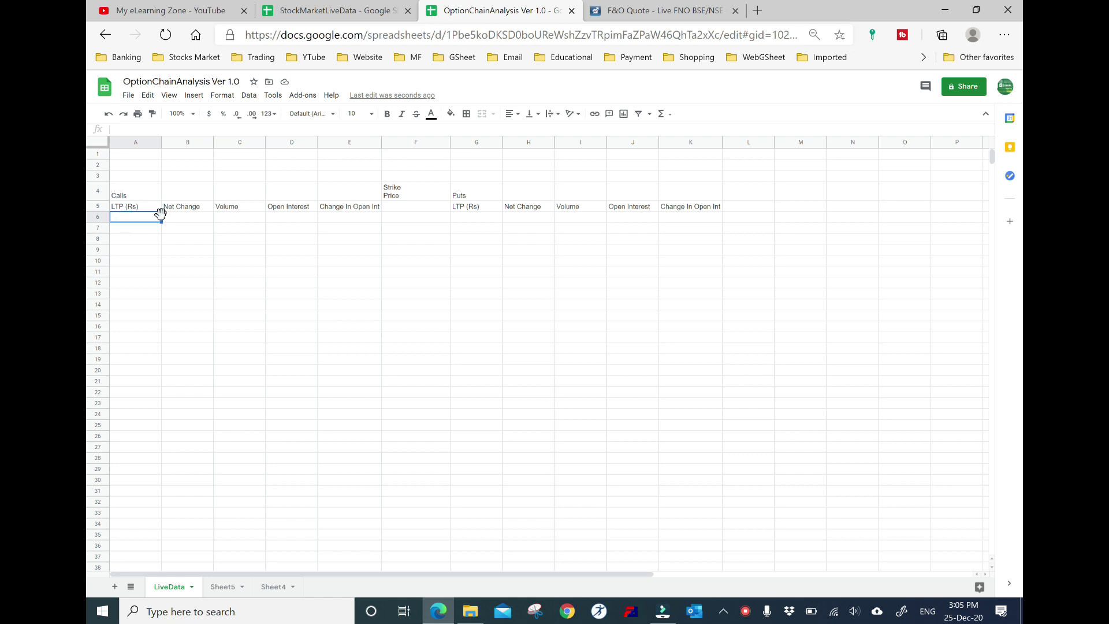
key("ctrl+v")
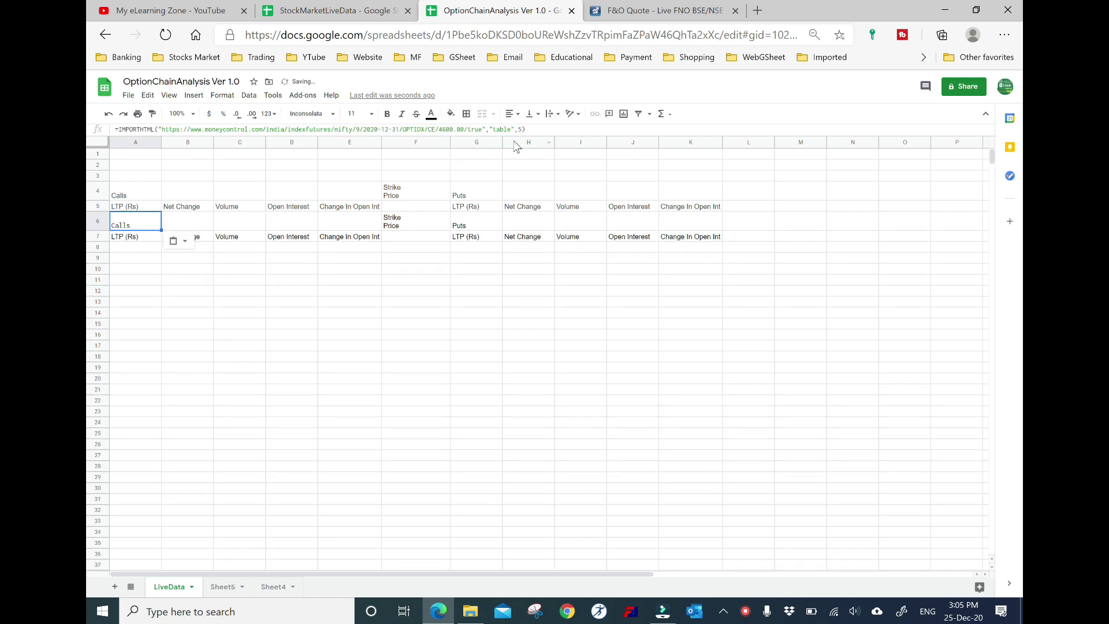
- Change the A6 formula's table index from 5 to 6 to pull the option chain rows
key("F2")
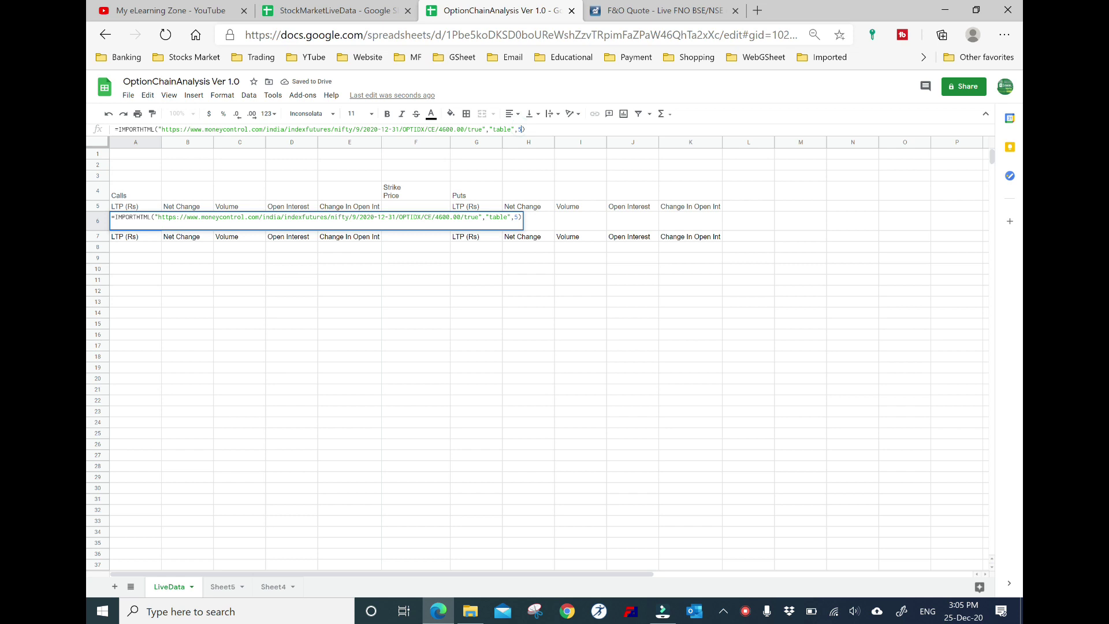
type("6")
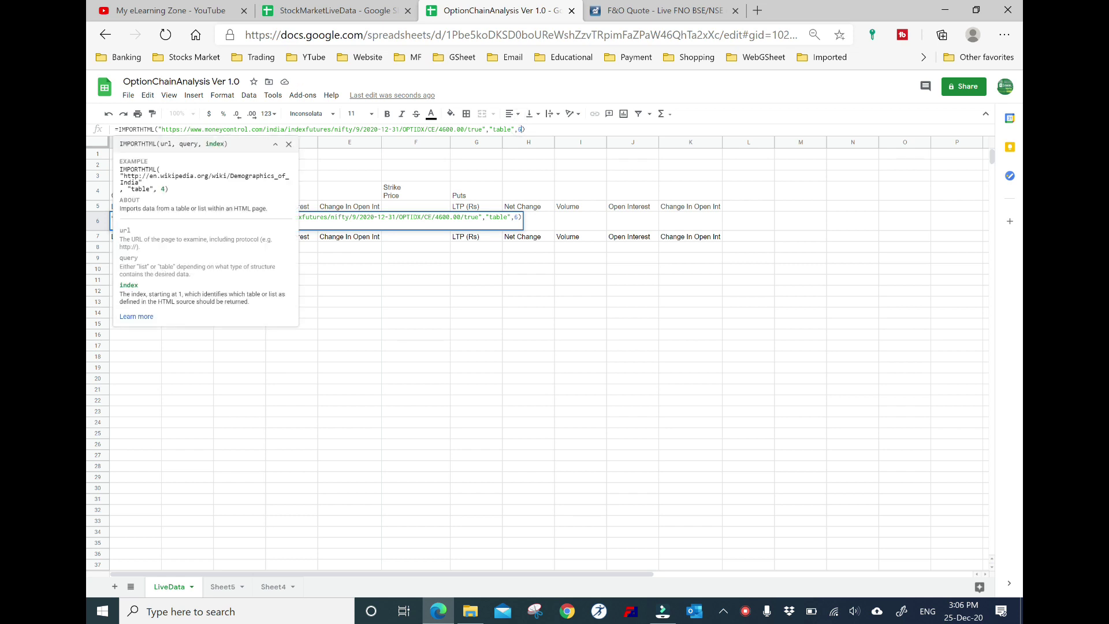
key("Return")
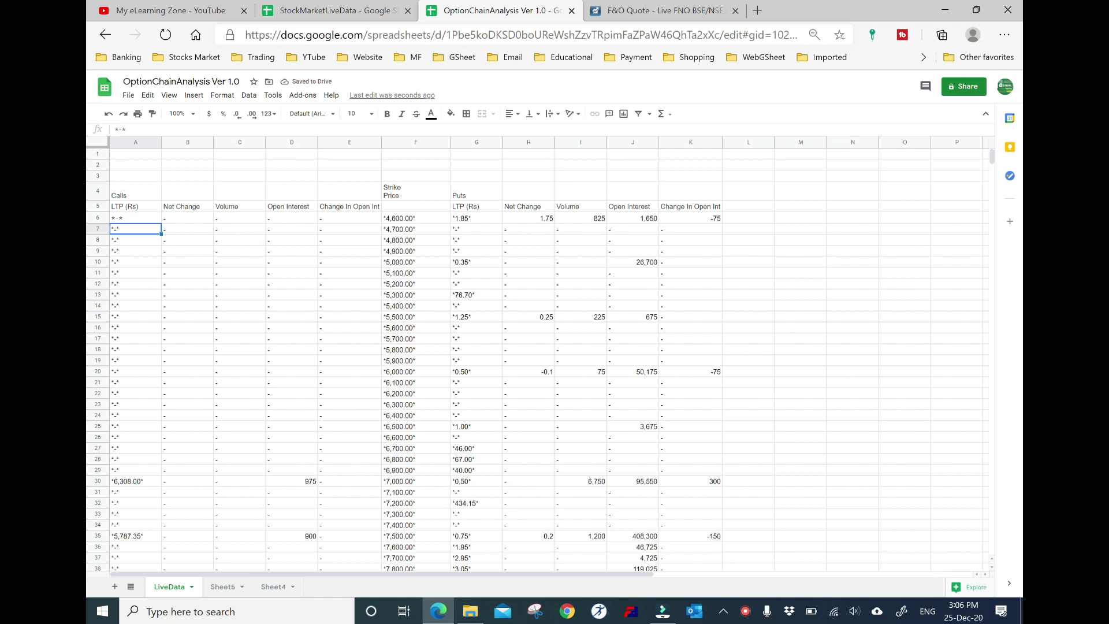
- Select the option chain table A4:K172, extending from A172 across to column K and up
scroll(488, 301, "down", 4)
scroll(490, 302, "down", 4)
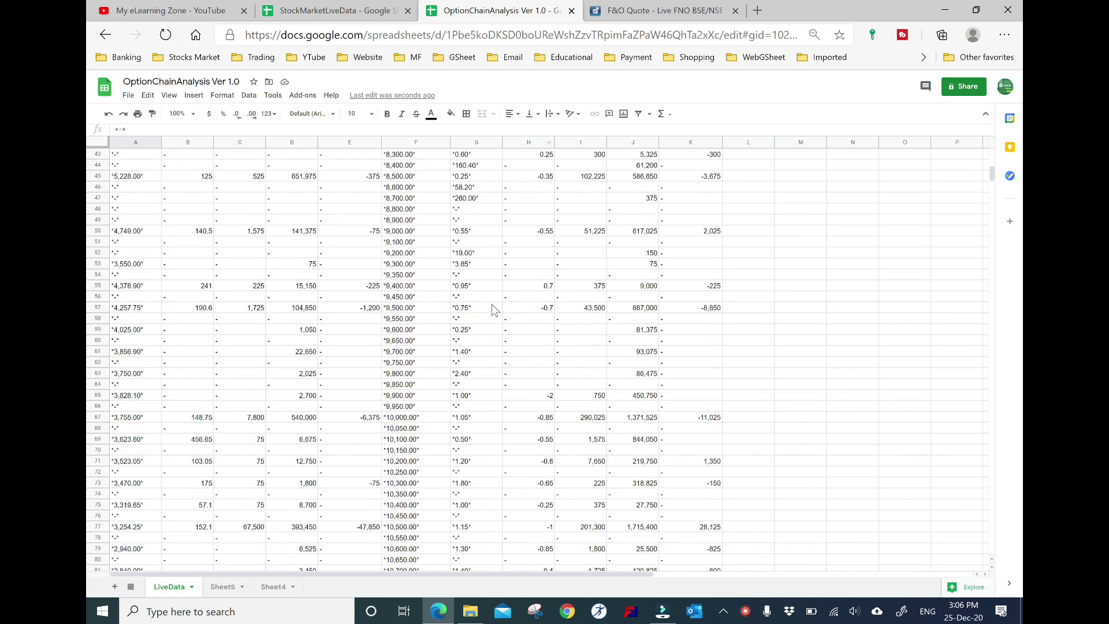
scroll(492, 303, "down", 4)
scroll(494, 303, "down", 5)
scroll(495, 310, "down", 6)
scroll(496, 310, "down", 6)
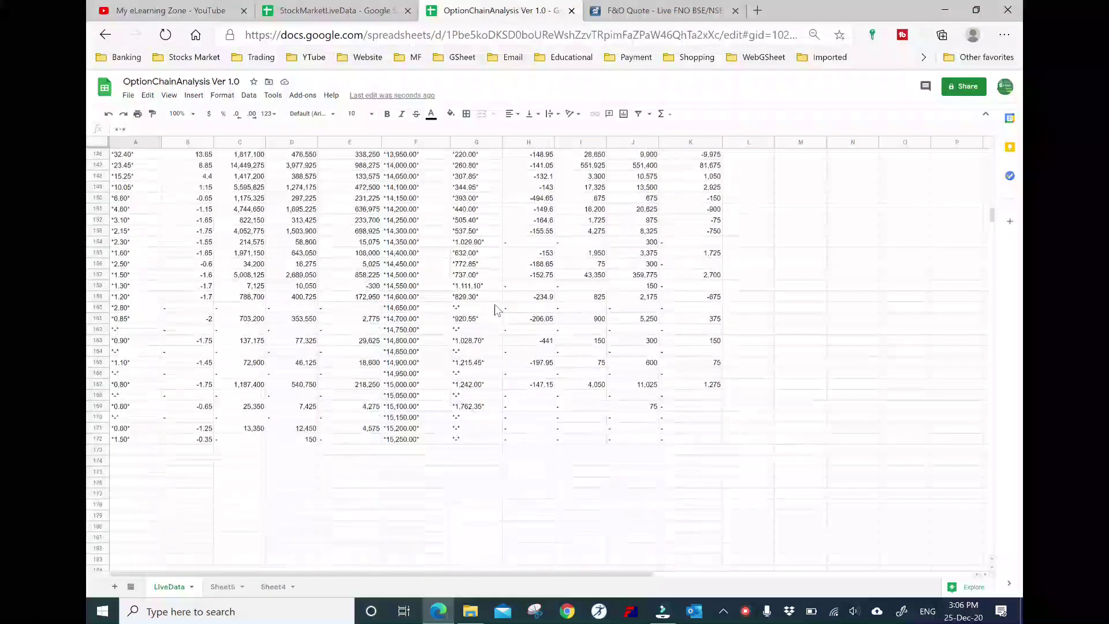
scroll(495, 310, "down", 2)
left_click(138, 333)
key("shift+Right")
key("shift+Right")
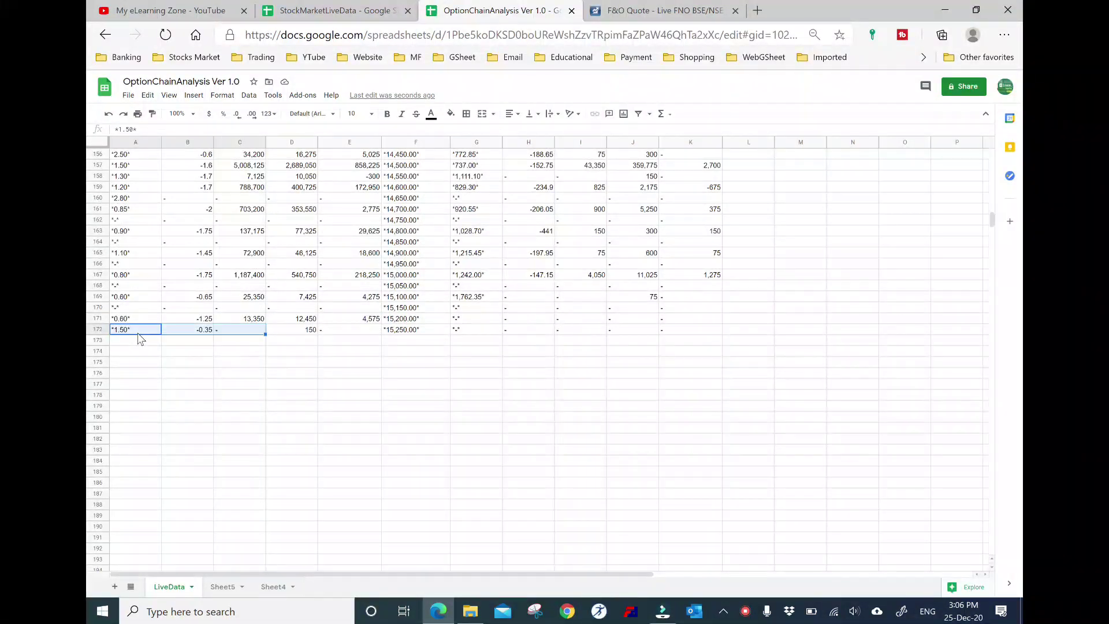
key("shift+Right")
key("shift+Right")
key("shift+Right")
key("shift+Right")
key("shift+Right")
key("shift+Right")
key("shift+Right")
key("shift+Right")
key("shift+Right")
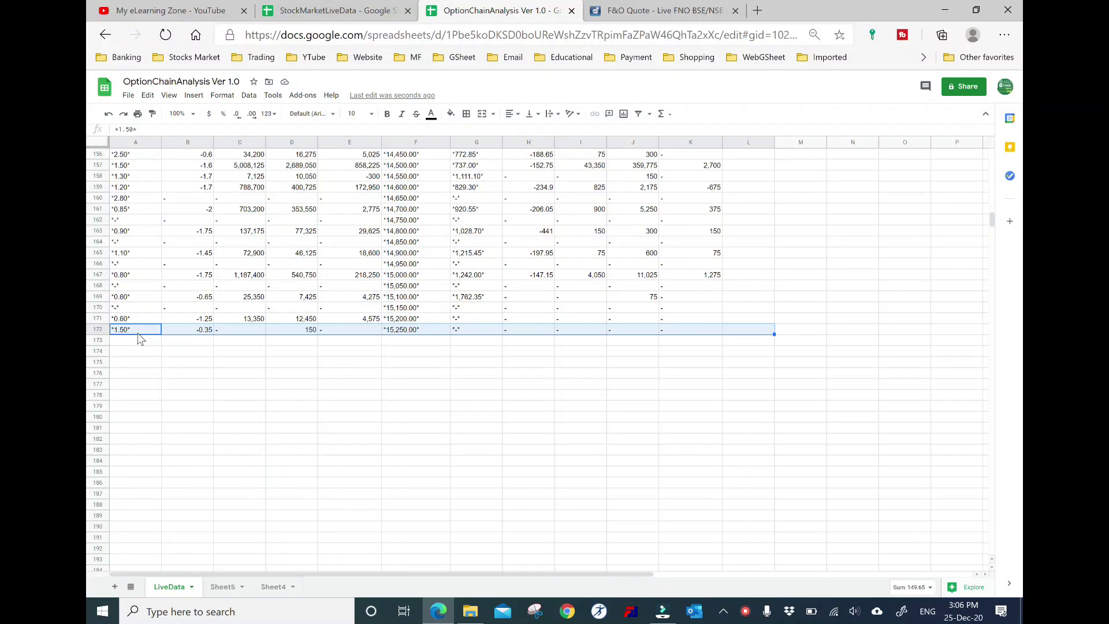
key("shift+Left")
key("ctrl+shift+Up")
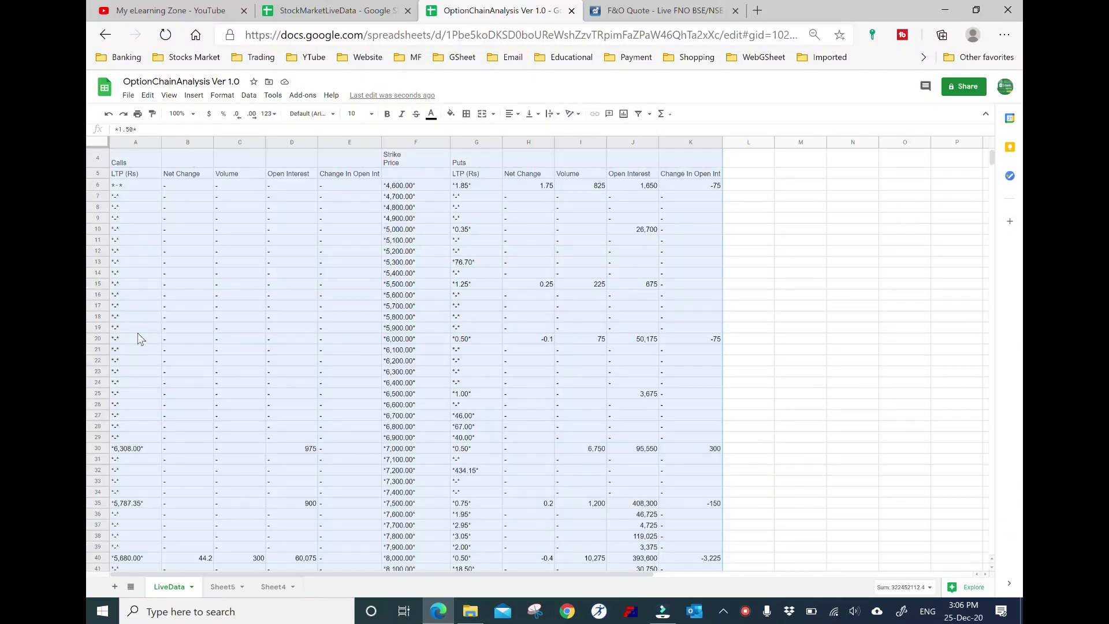
- Apply All borders to every cell of the selected table A4:K172
scroll(178, 243, "up", 1)
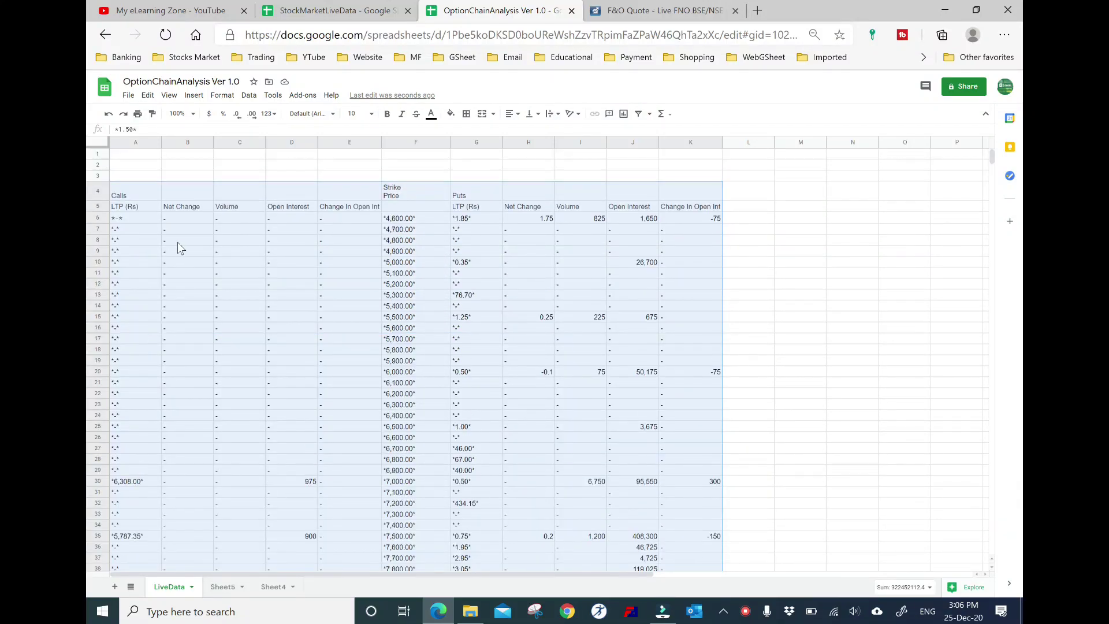
left_click(466, 114)
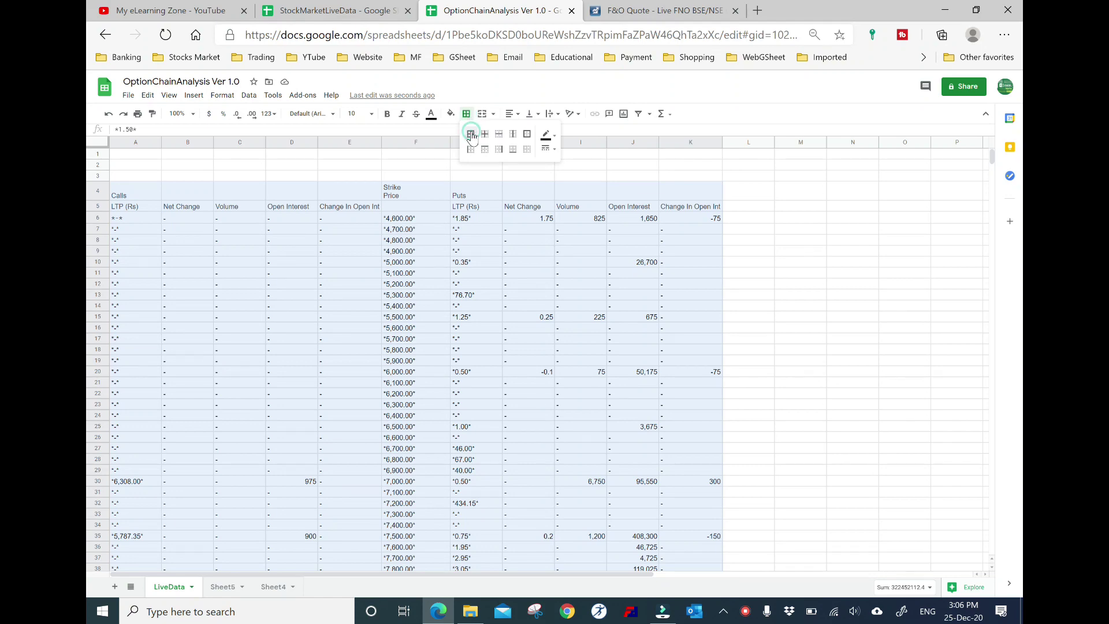
left_click(471, 134)
scroll(420, 263, "down", 4)
scroll(419, 262, "up", 4)
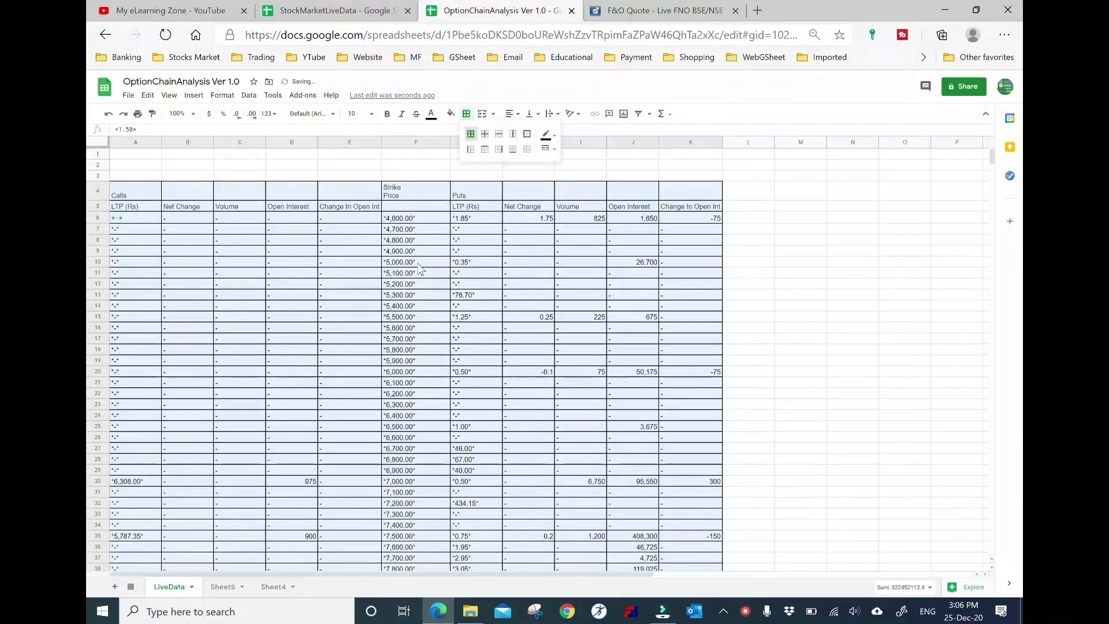
- Pick cell A6 and move right along row 6 toward the empty columns
left_click(327, 296)
left_click(144, 223)
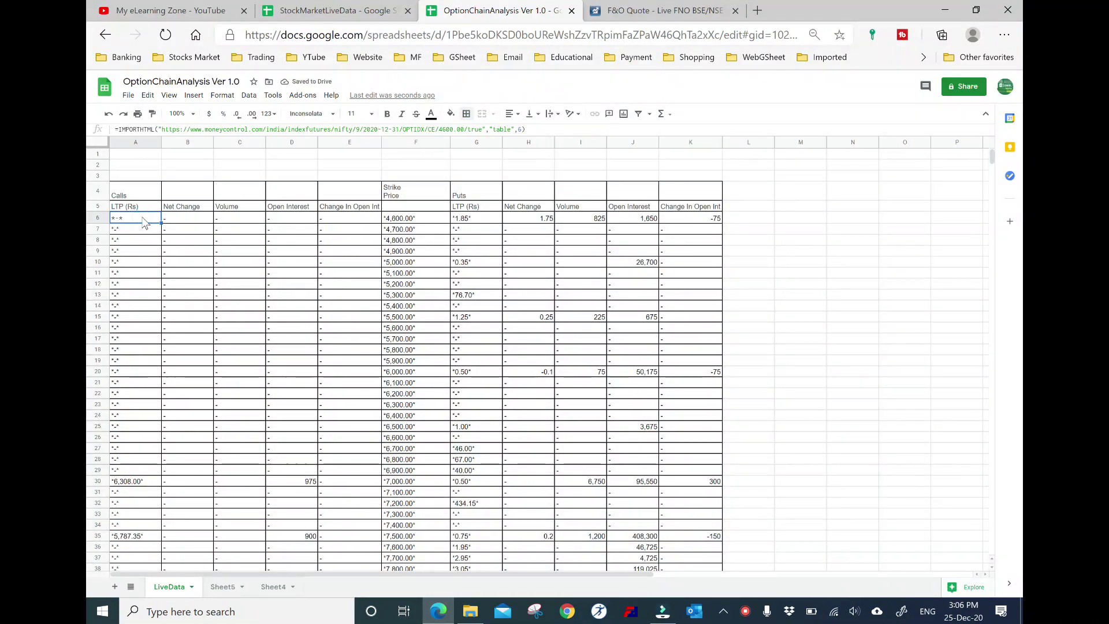
key("Right")
key("Right")
key("Right")
key("Right")
key("Right")
key("Right")
key("Right")
key("Right")
key("Right")
key("Right")
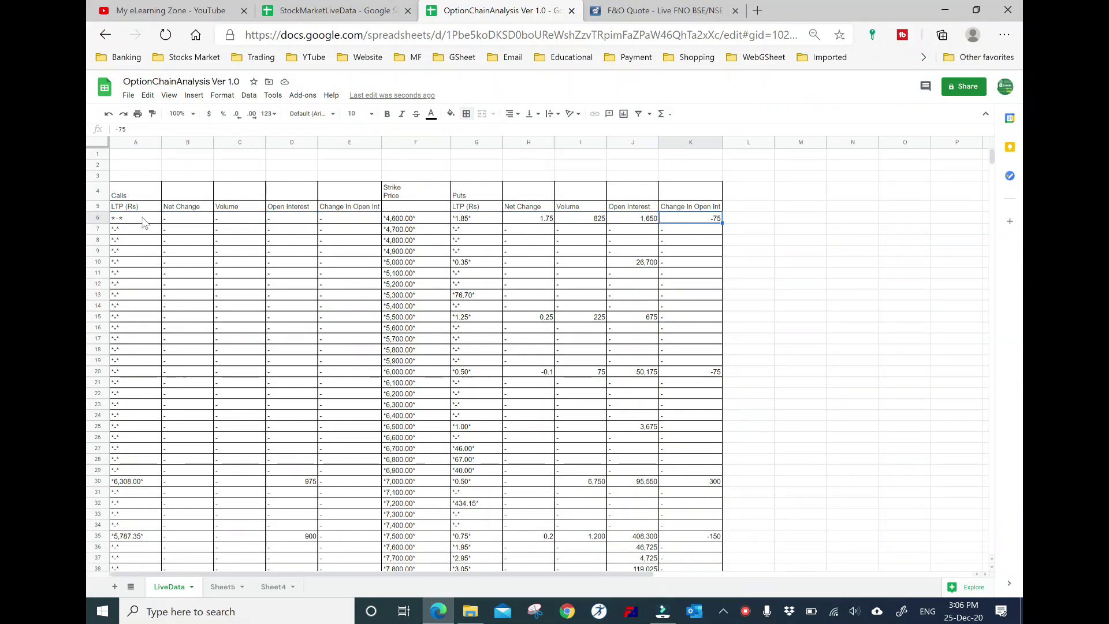
key("Right")
key("Right")
type("=")
key("Left")
key("Left")
key("Left")
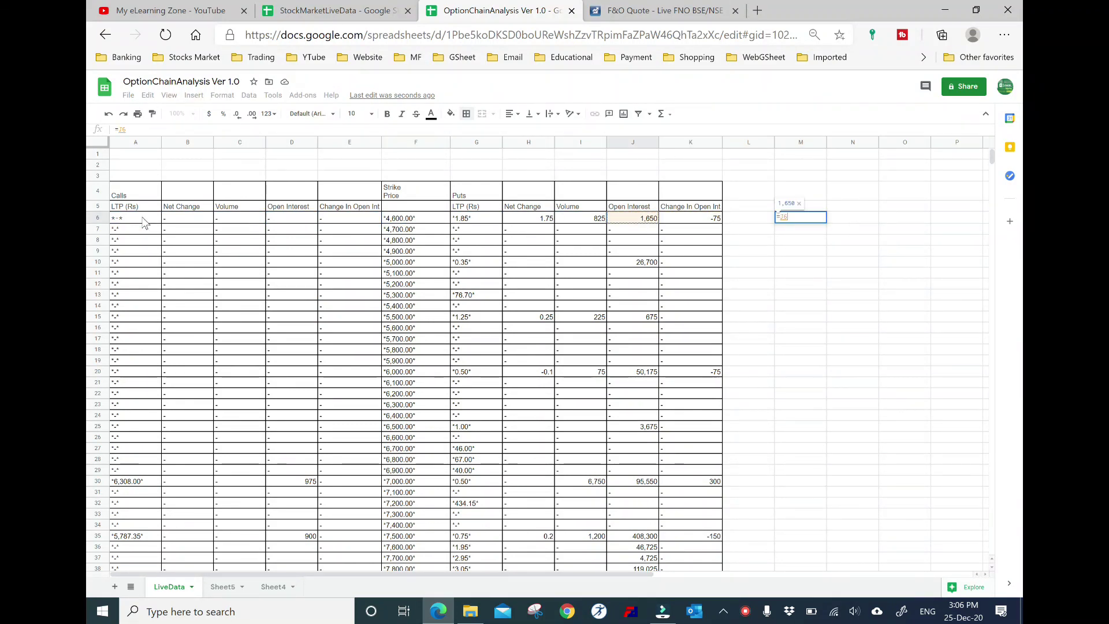
key("Left")
key("Left")
key("Left")
key("Left")
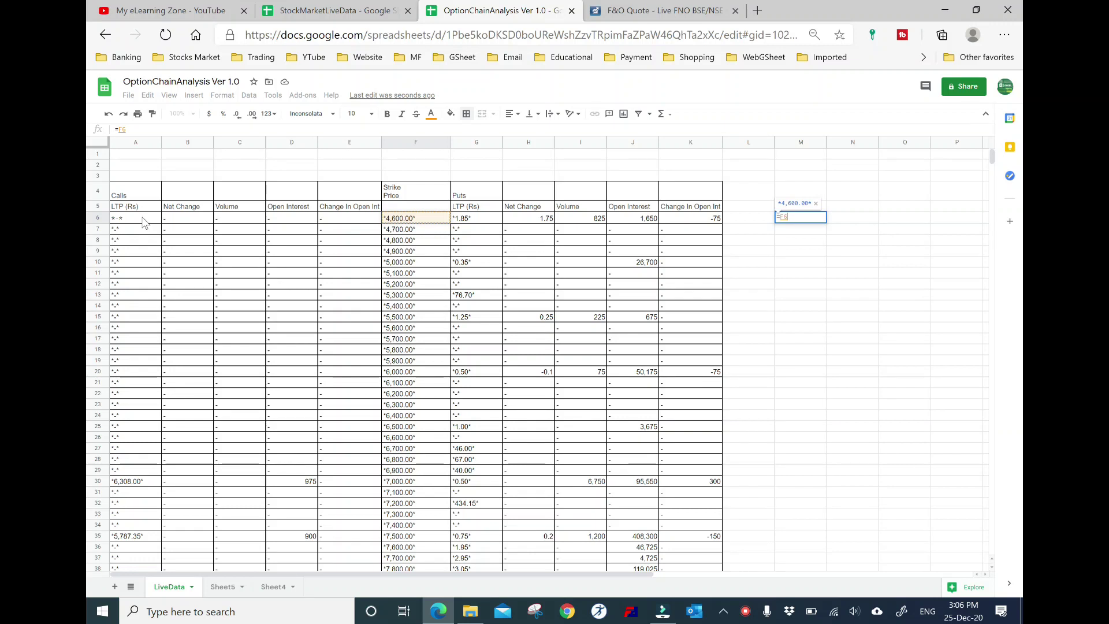
type("+50")
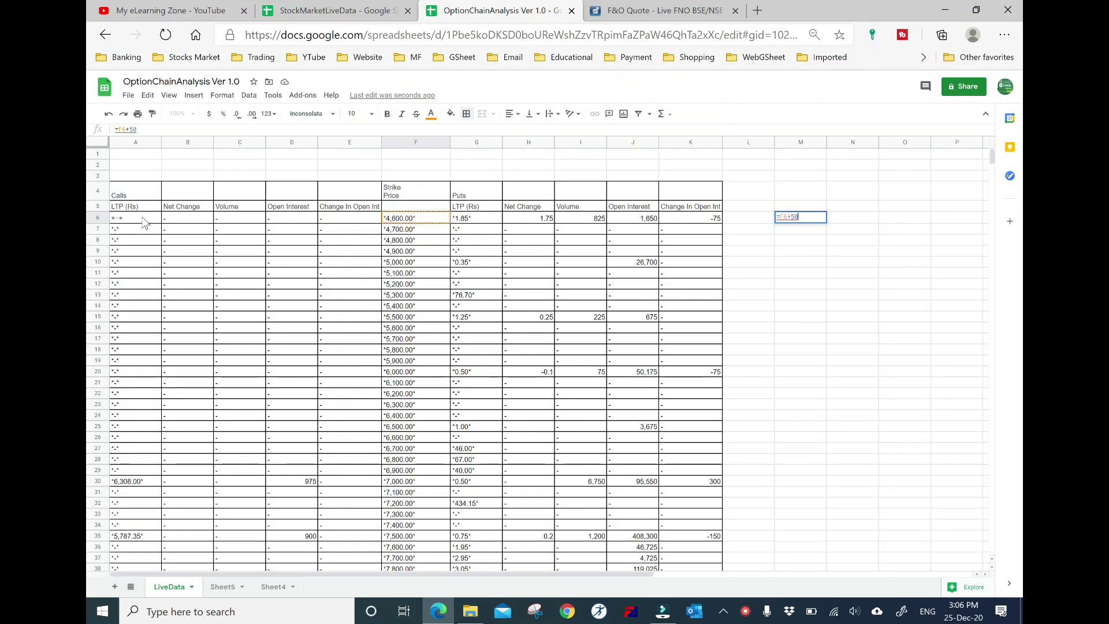
key("Return")
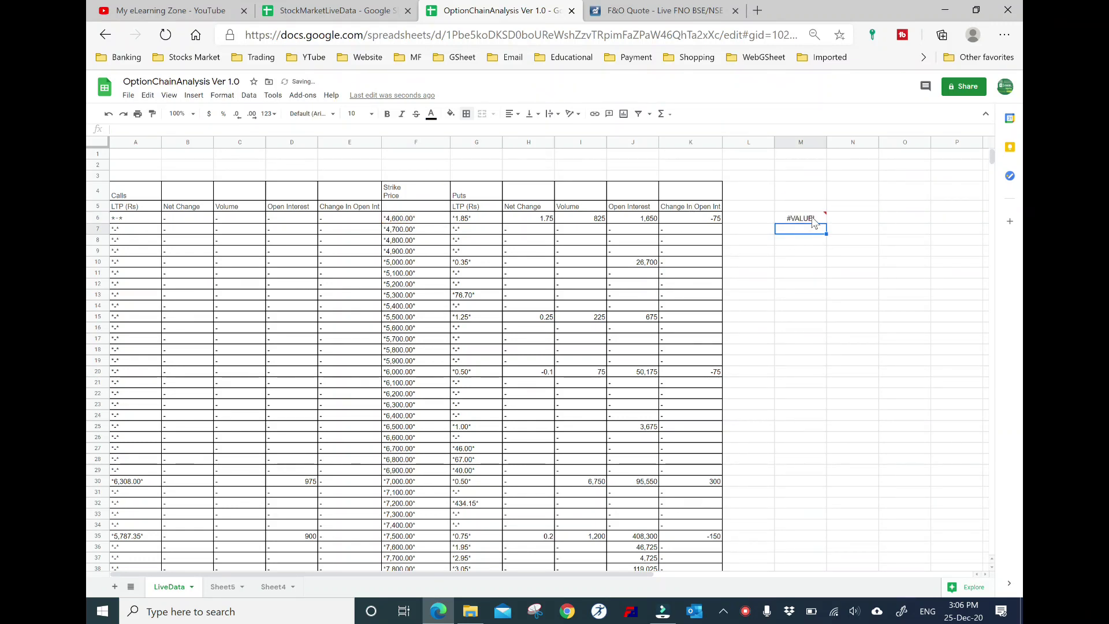
left_click(816, 220)
left_click(430, 222)
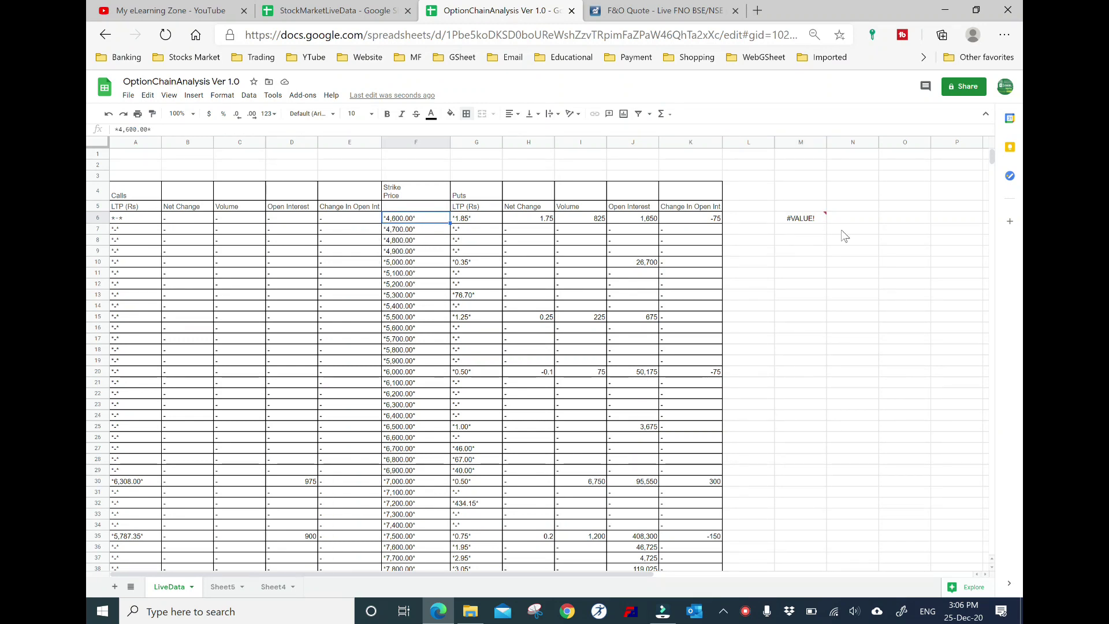
left_click(812, 225)
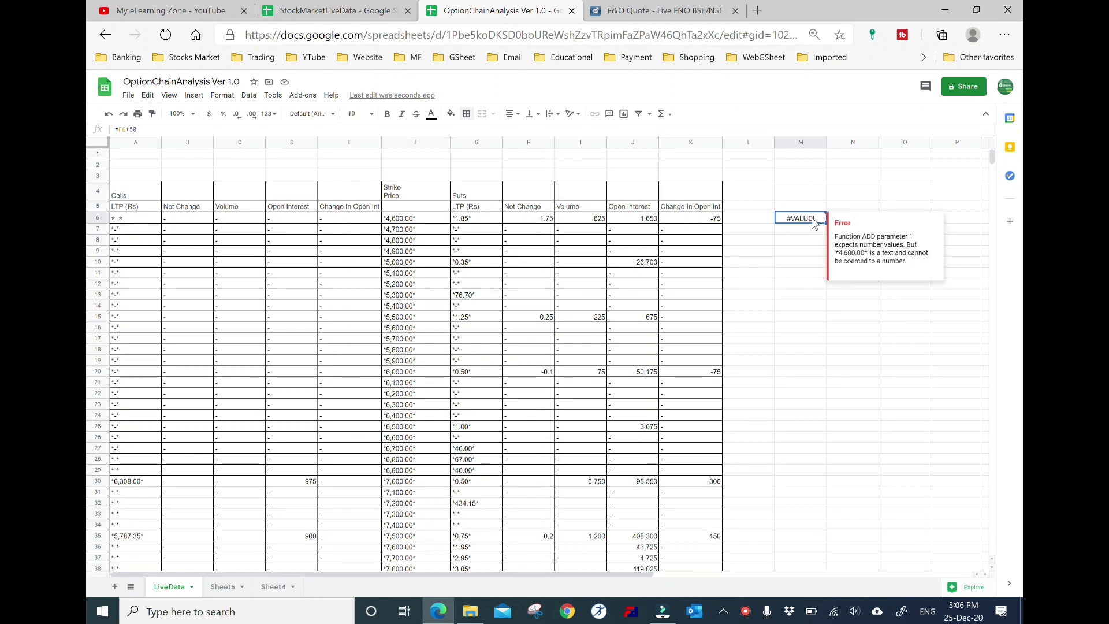
key("Delete")
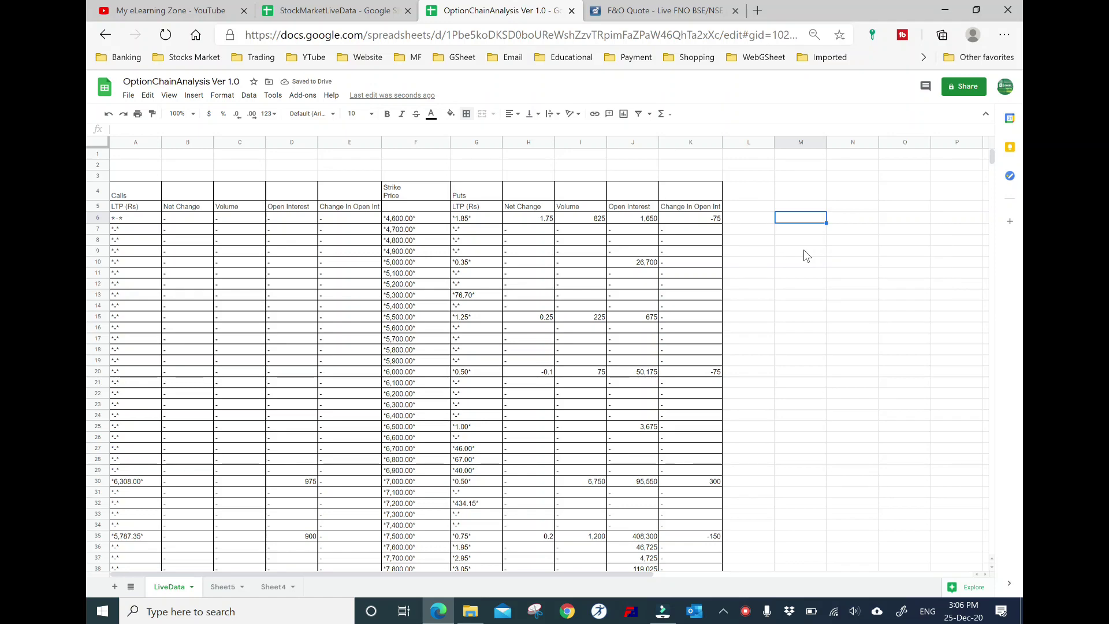
scroll(294, 337, "down", 10)
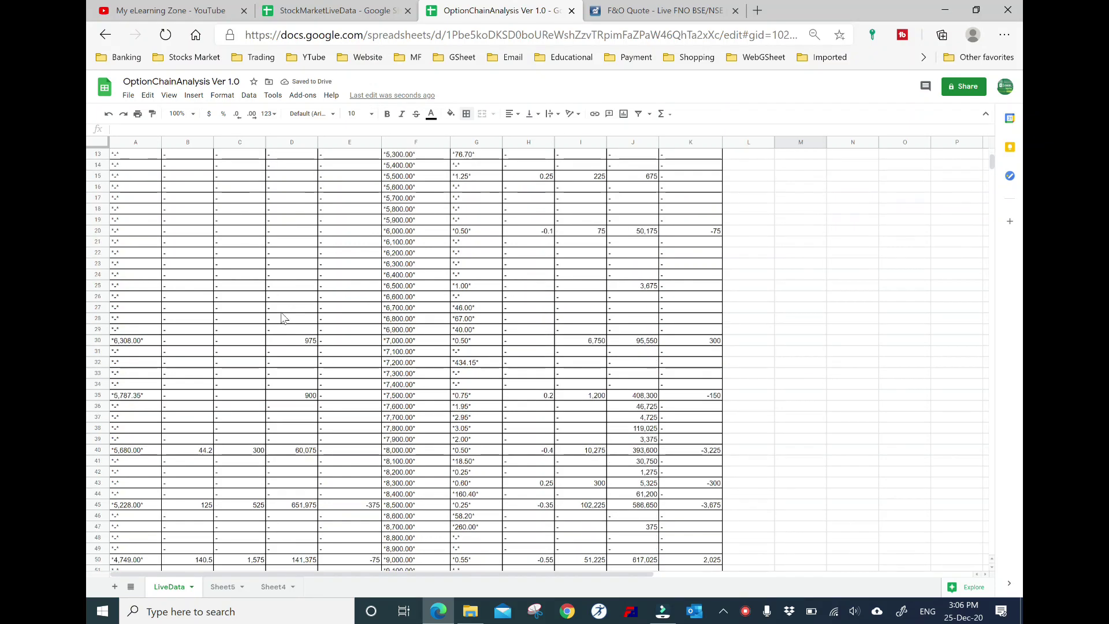
scroll(293, 337, "down", 7)
scroll(294, 338, "down", 7)
scroll(293, 337, "down", 7)
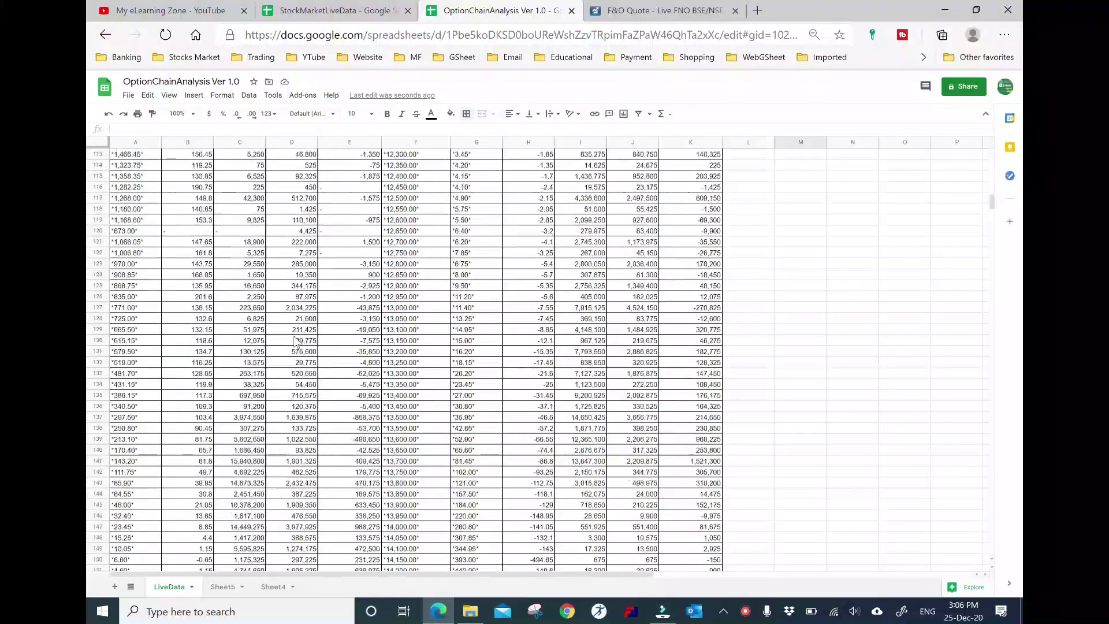
scroll(294, 339, "down", 7)
scroll(295, 339, "up", 8)
scroll(294, 340, "up", 8)
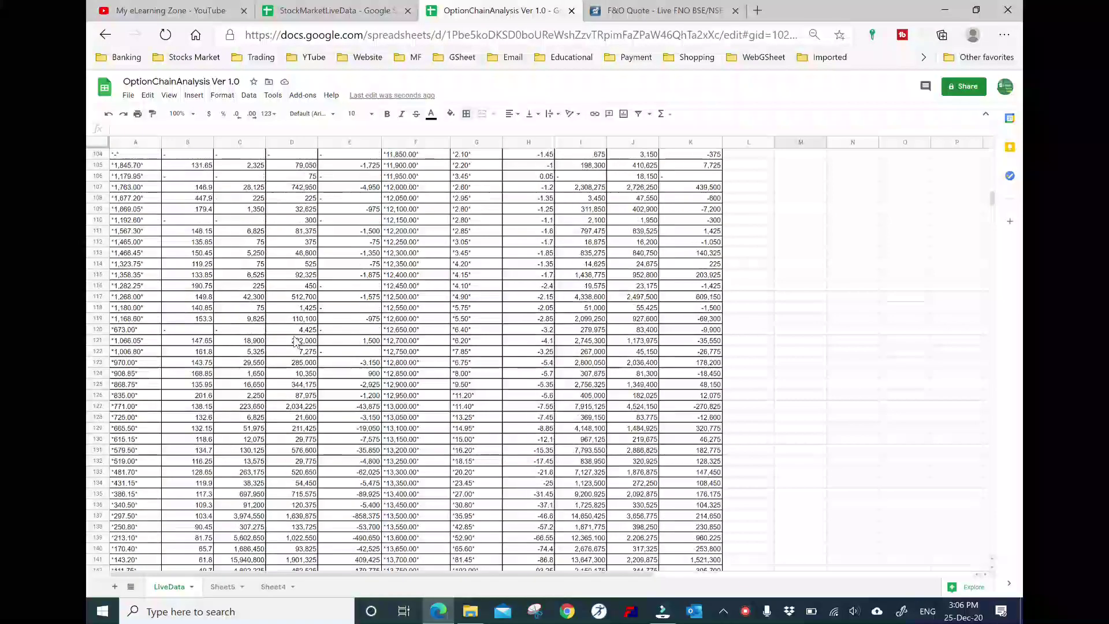
scroll(294, 340, "up", 8)
scroll(294, 339, "up", 6)
scroll(295, 339, "up", 6)
scroll(294, 340, "up", 6)
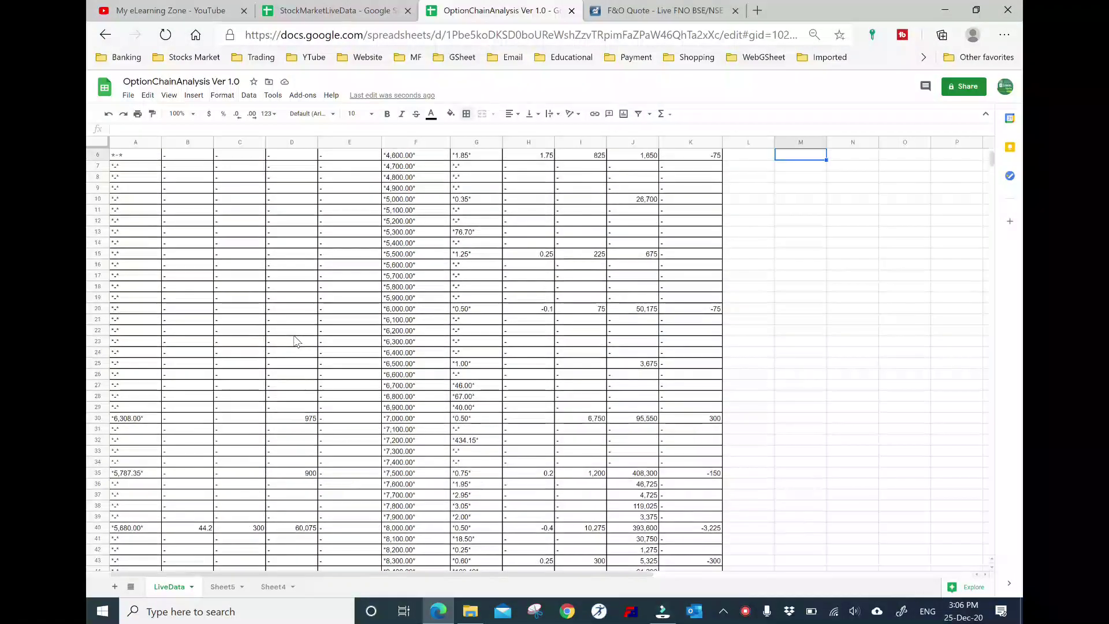
scroll(294, 340, "up", 3)
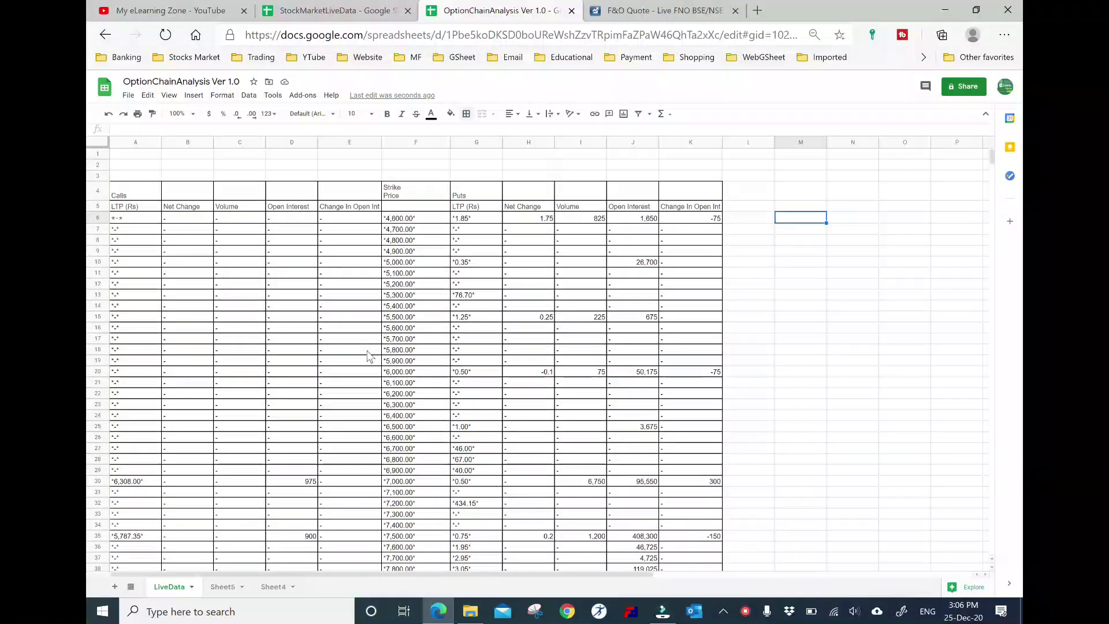
left_click(387, 221)
double_click(387, 222)
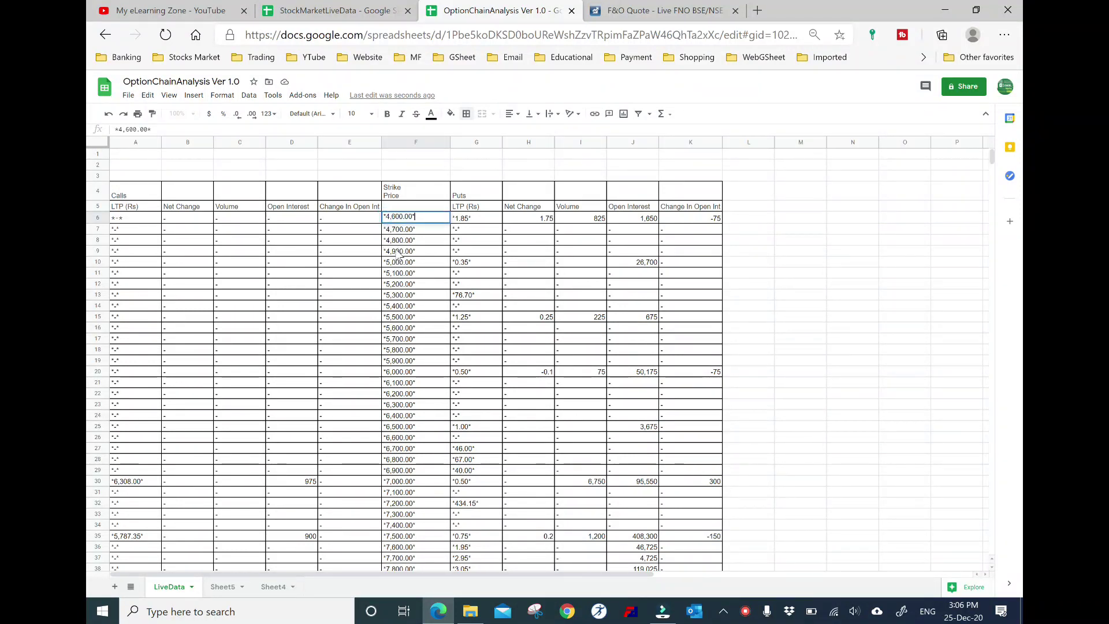
left_click(252, 250)
left_click(122, 223)
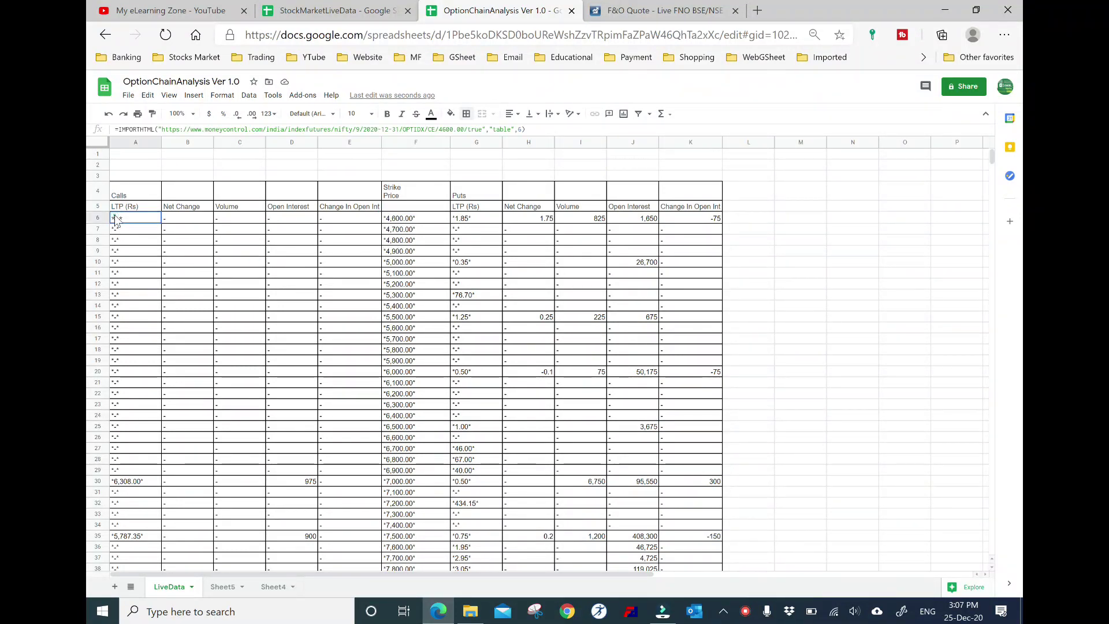
left_click(139, 296)
left_click(449, 328)
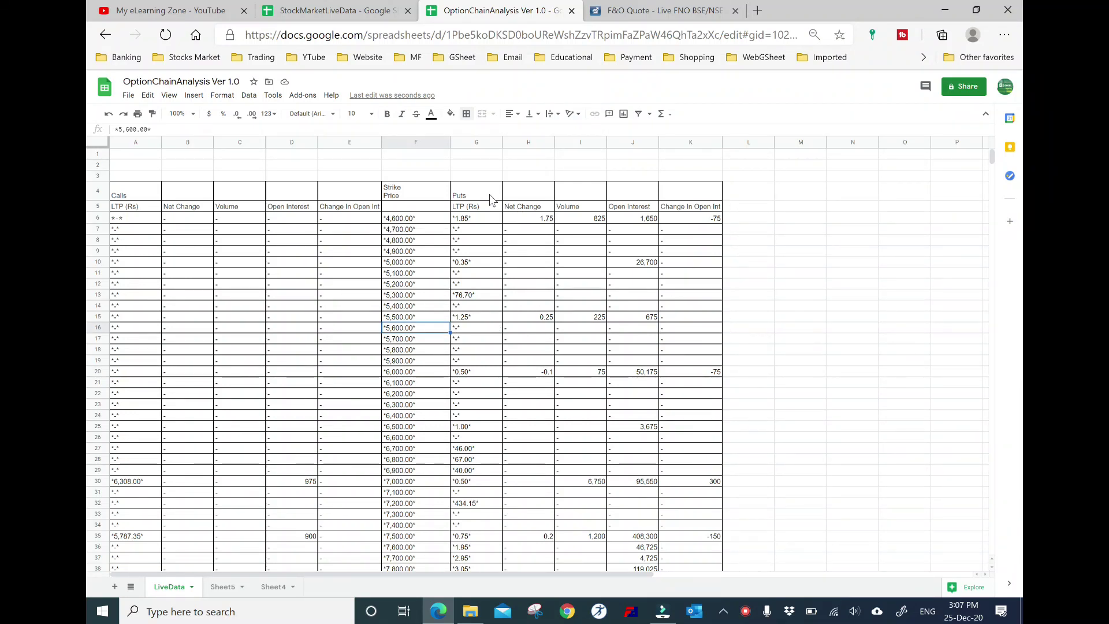
- Centre-align the strike prices in column F
left_click(421, 143)
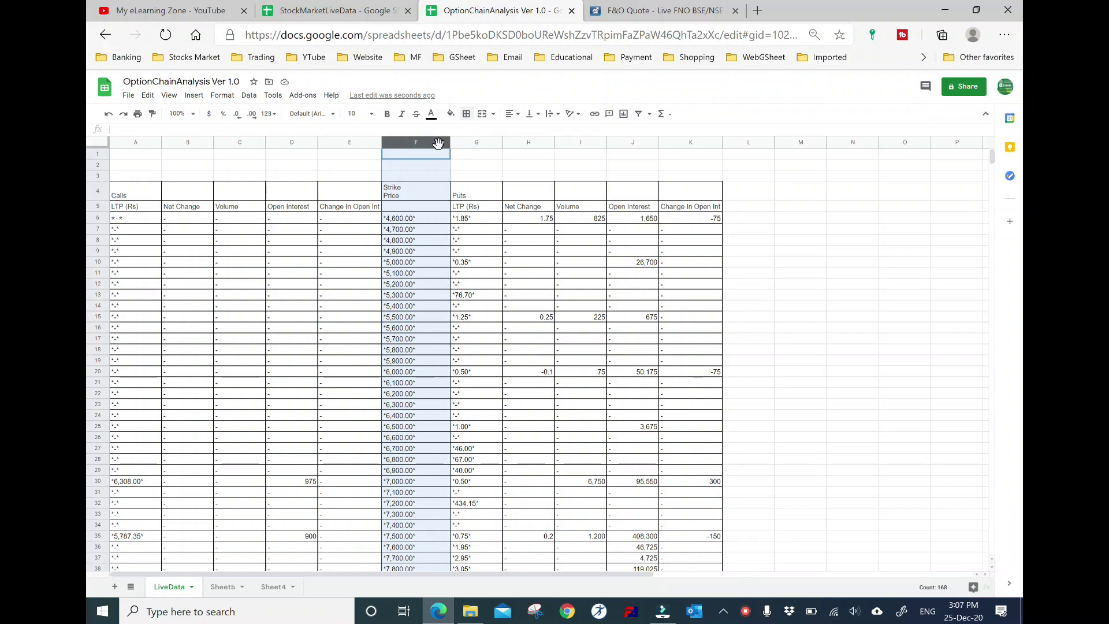
left_click(510, 114)
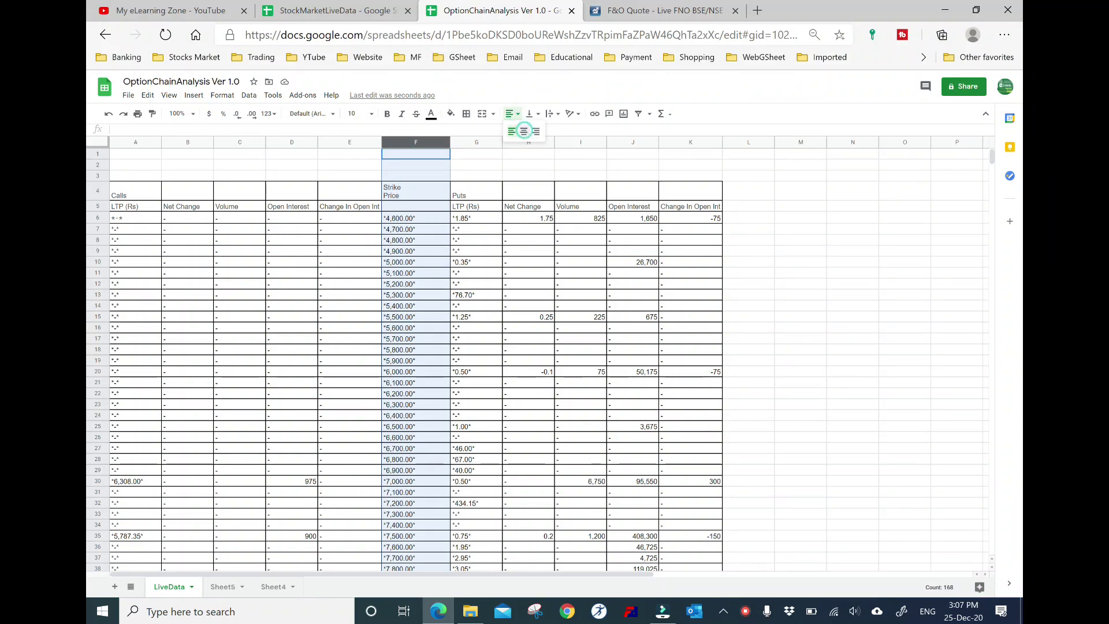
left_click(524, 132)
left_click(422, 262)
- Narrow column F to fit the strike prices and narrow the empty spacer column L
scroll(425, 278, "down", 3)
scroll(425, 278, "up", 3)
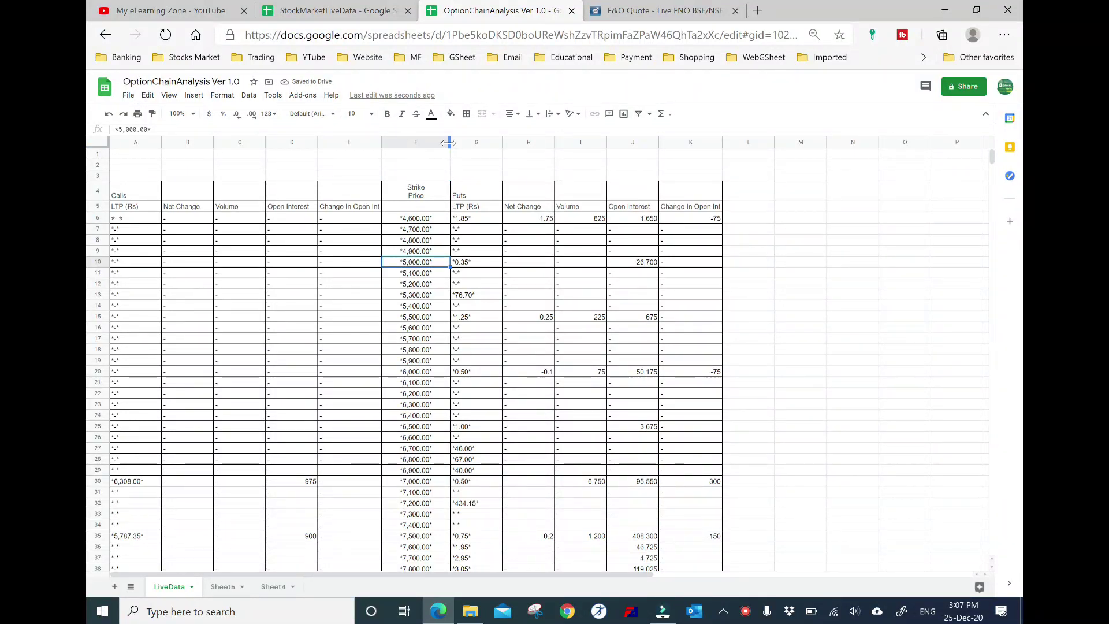
left_click_drag(450, 142, 421, 142)
left_click(240, 339)
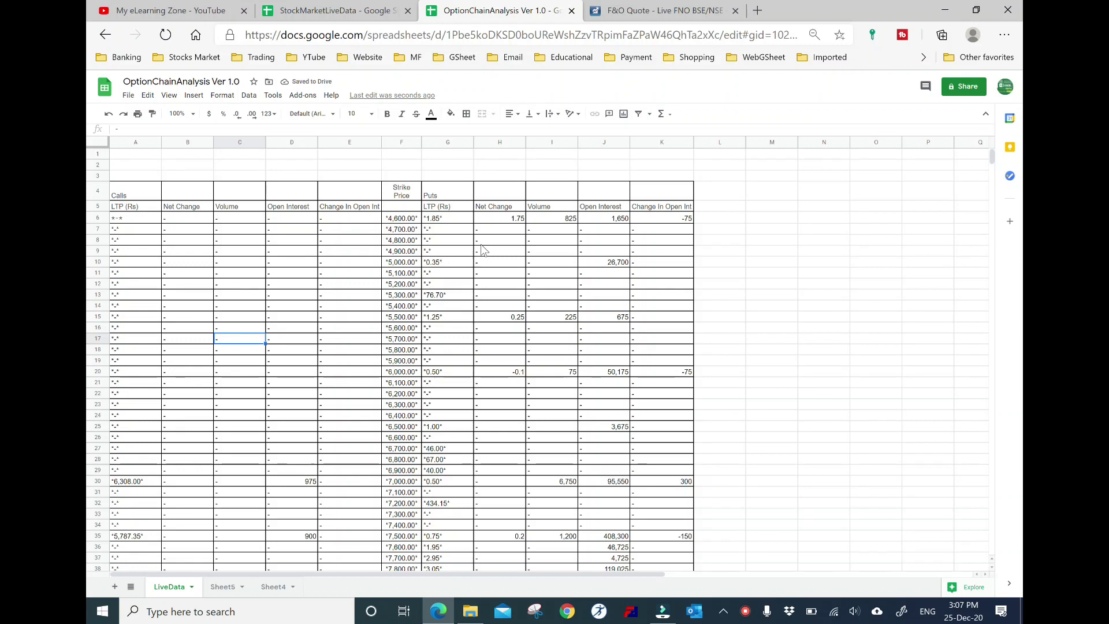
left_click_drag(443, 195, 618, 198)
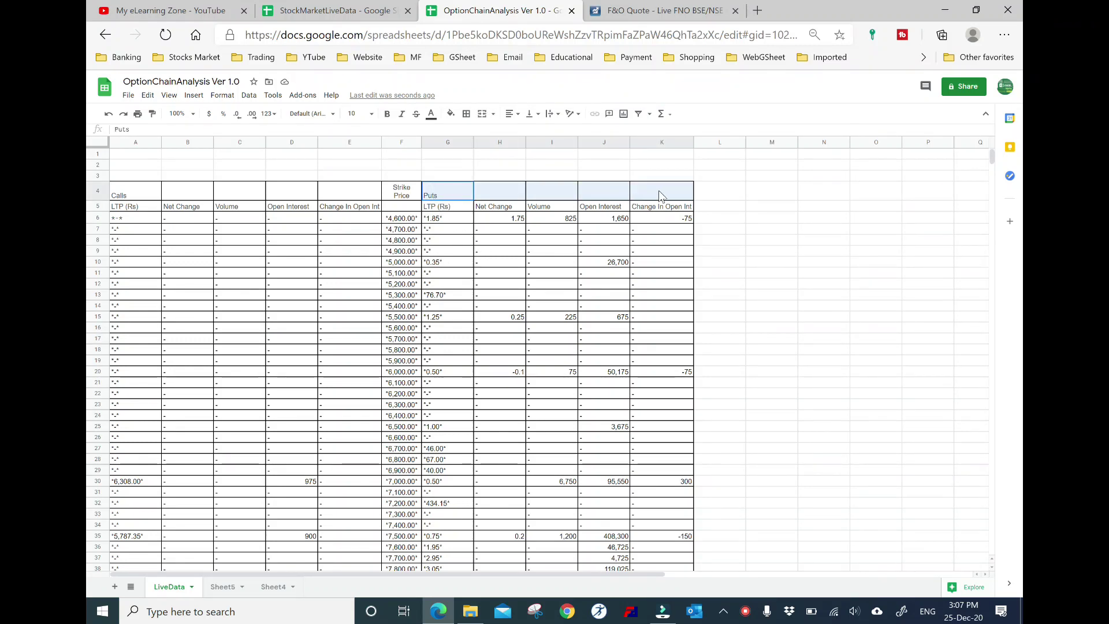
left_click(830, 263)
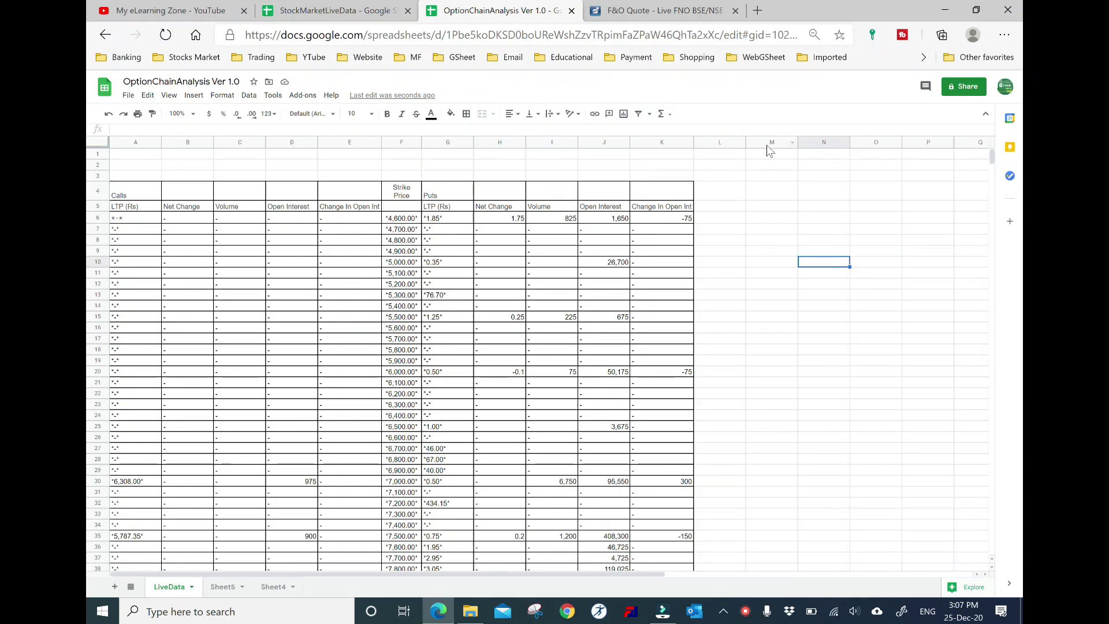
left_click_drag(745, 142, 736, 141)
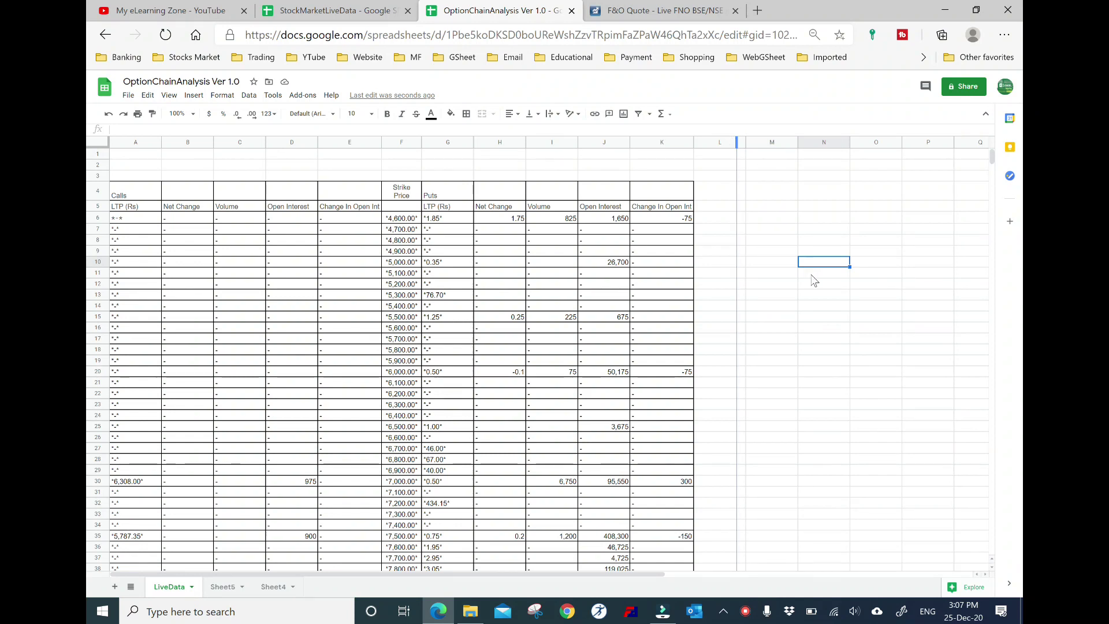
left_click(760, 190)
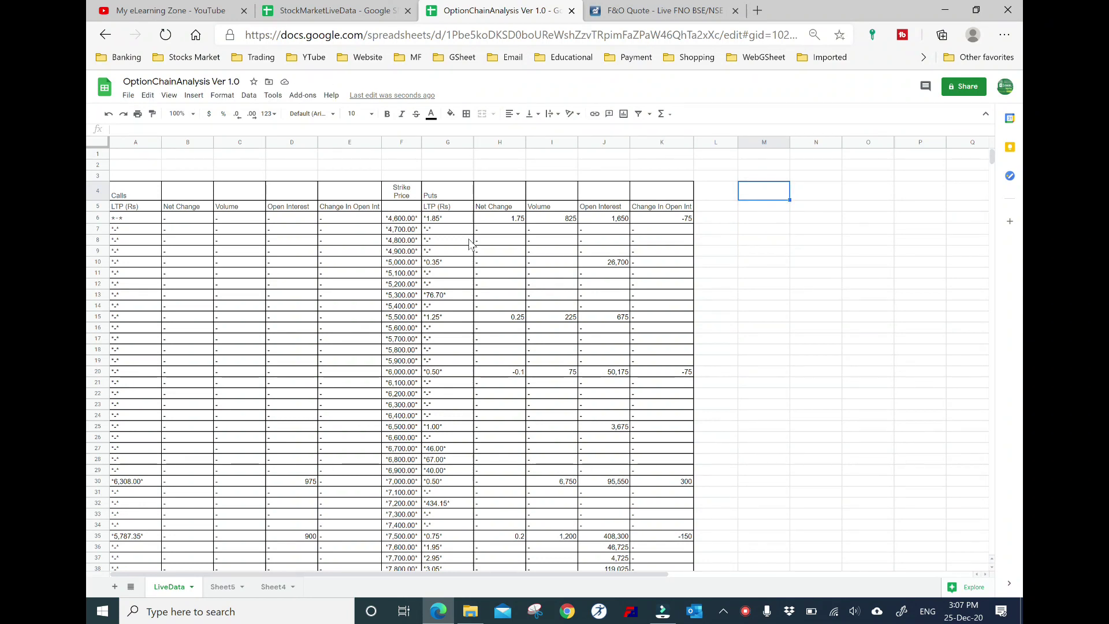
- Enter the StrikePrice heading in M5 and narrow the empty column L
key("Down")
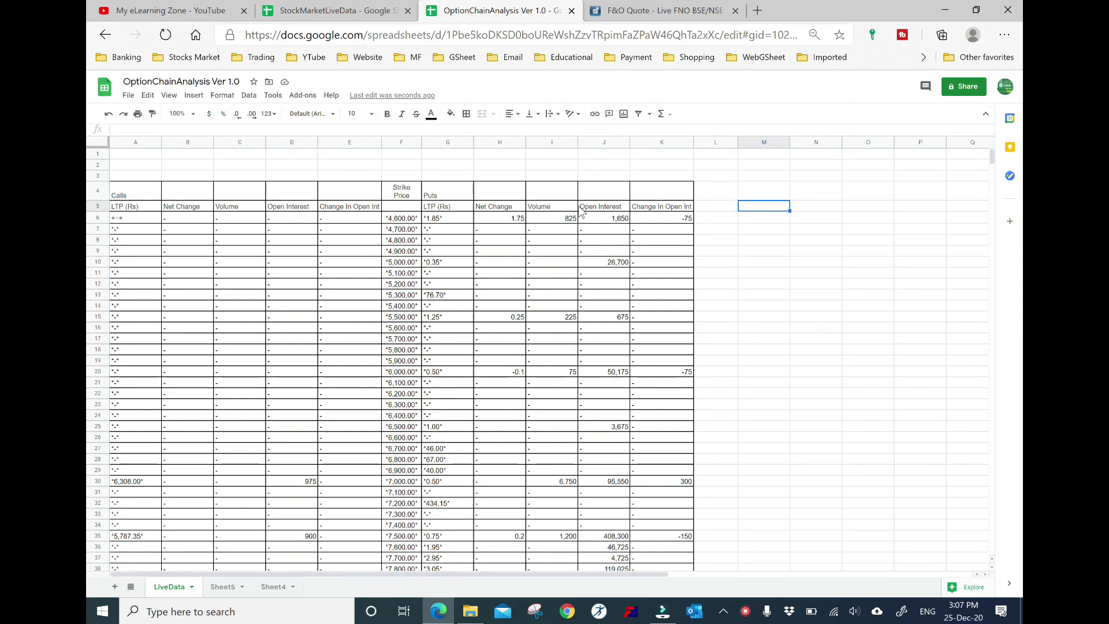
type("Strike")
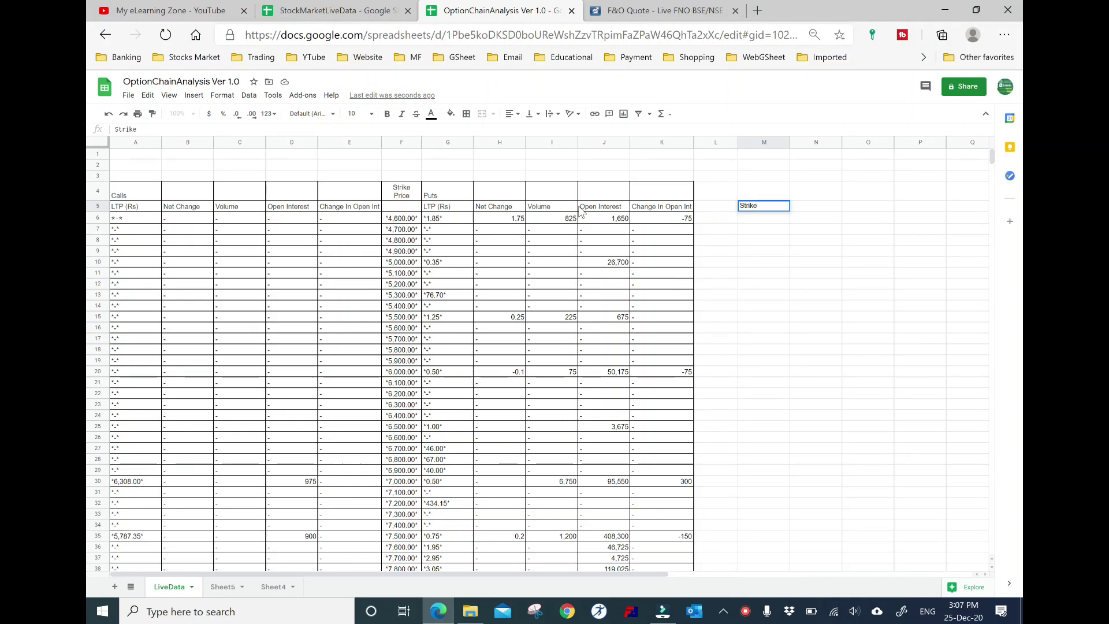
type("Price")
key("Return")
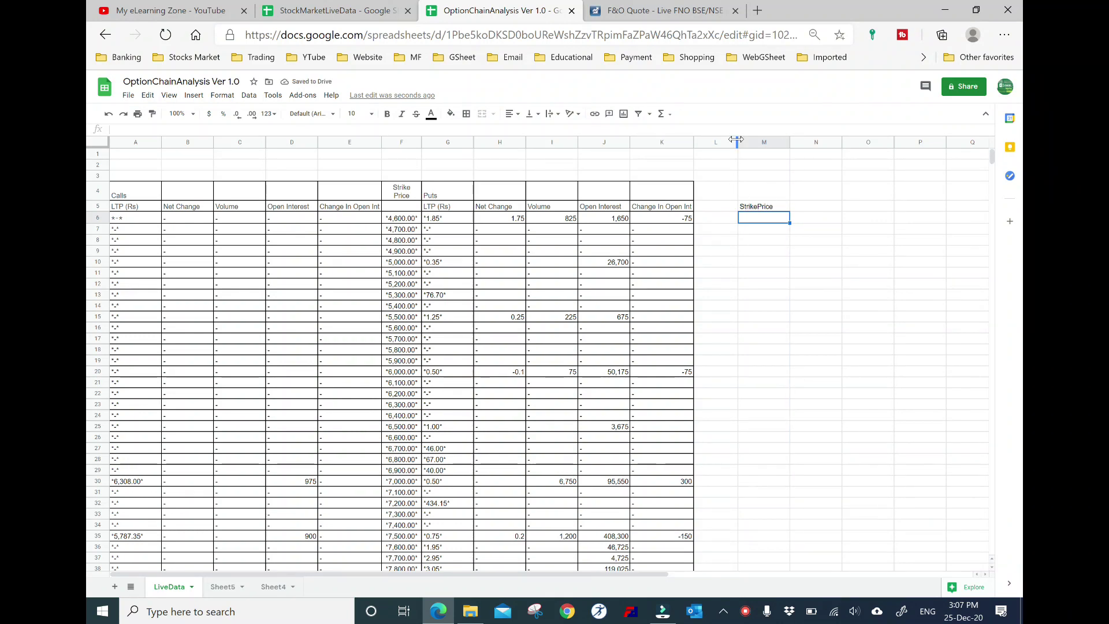
left_click_drag(736, 142, 724, 142)
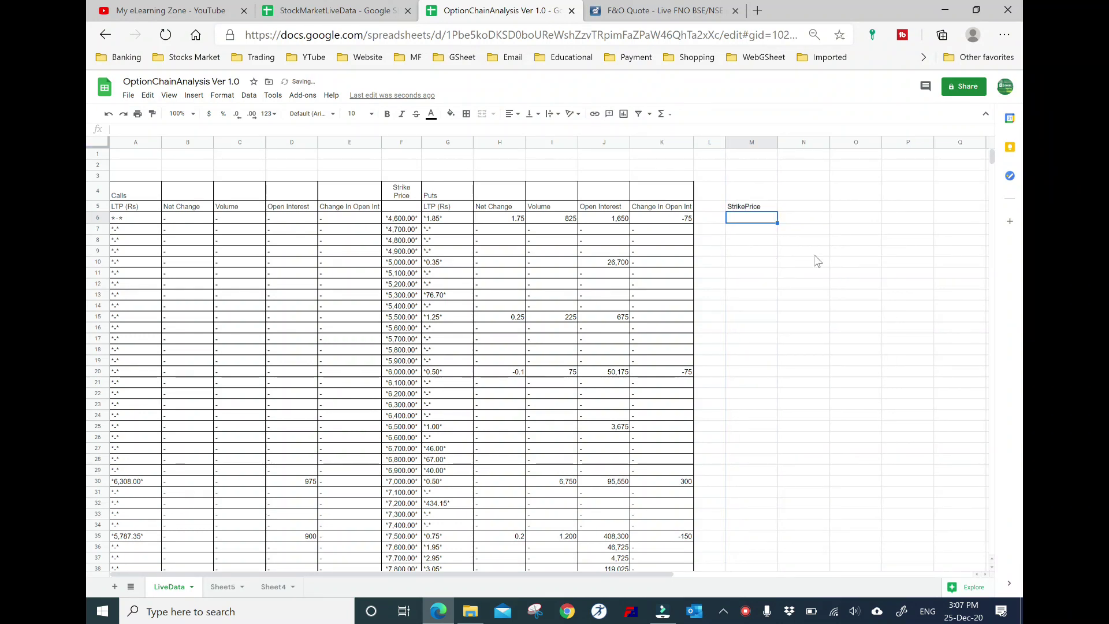
left_click(984, 574)
- Review the existing table headers, then return to the StrikePrice heading in M5
left_click(714, 206)
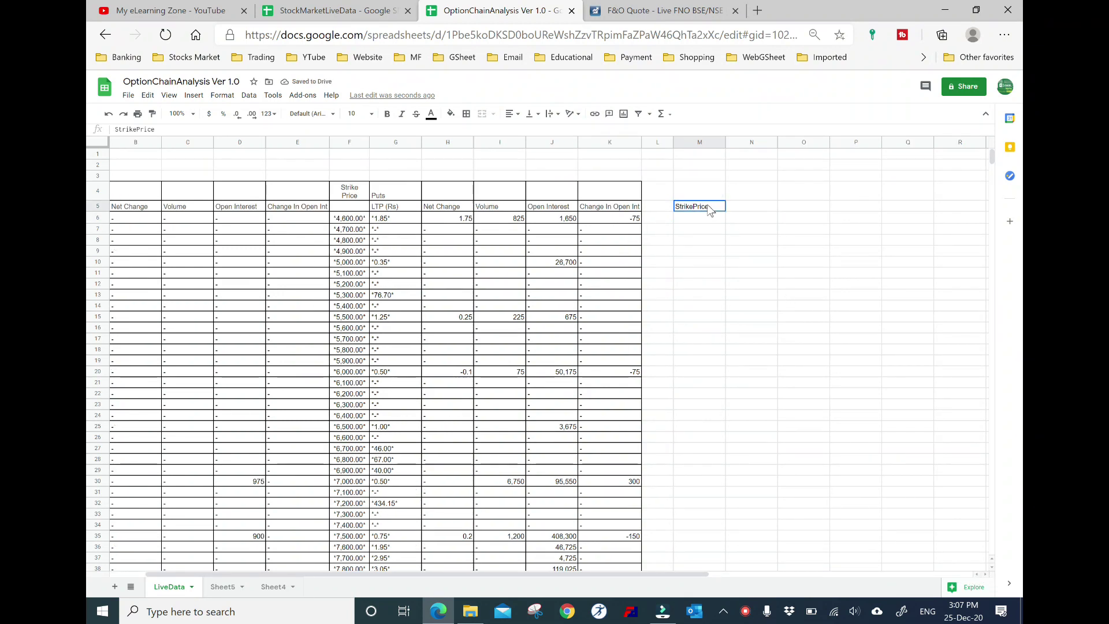
key("Left")
key("Left")
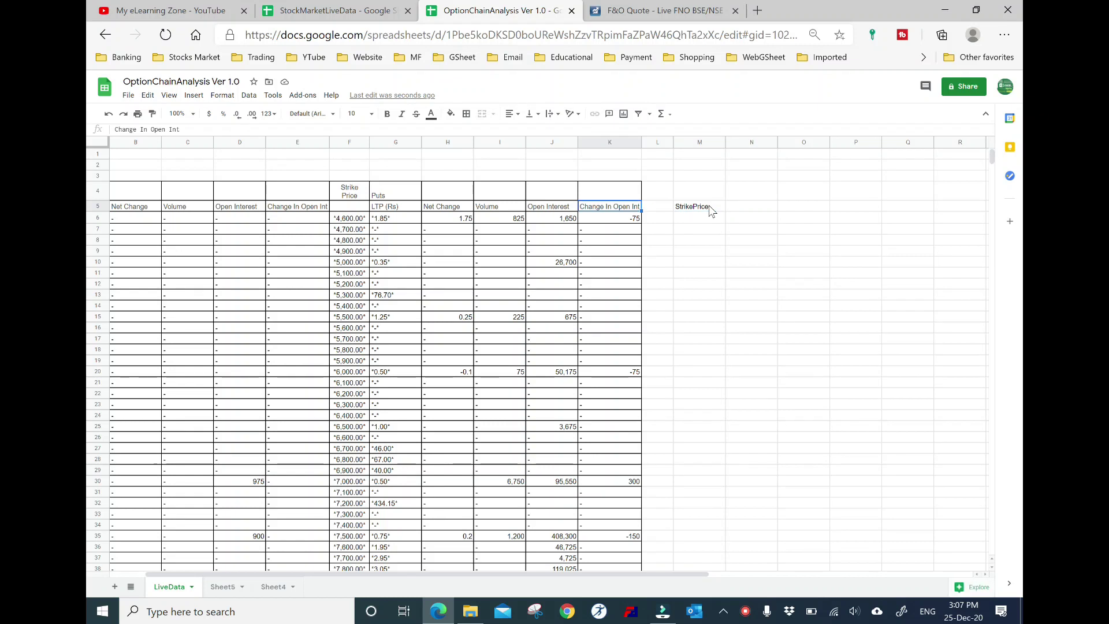
key("Right")
key("Right")
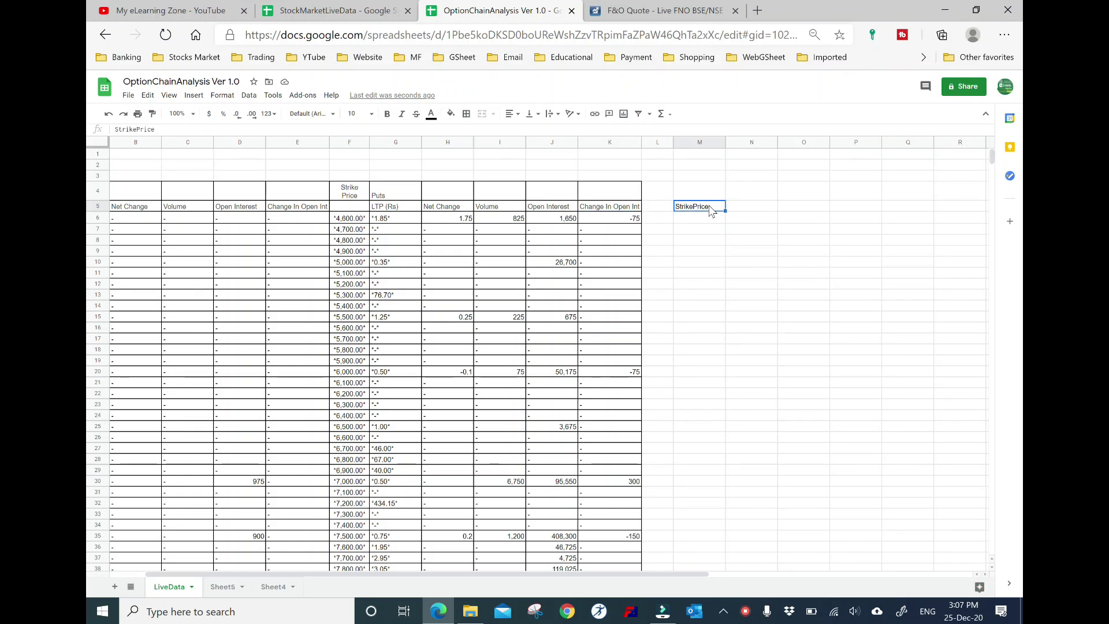
key("Left")
key("Left")
key("Left")
key("Left")
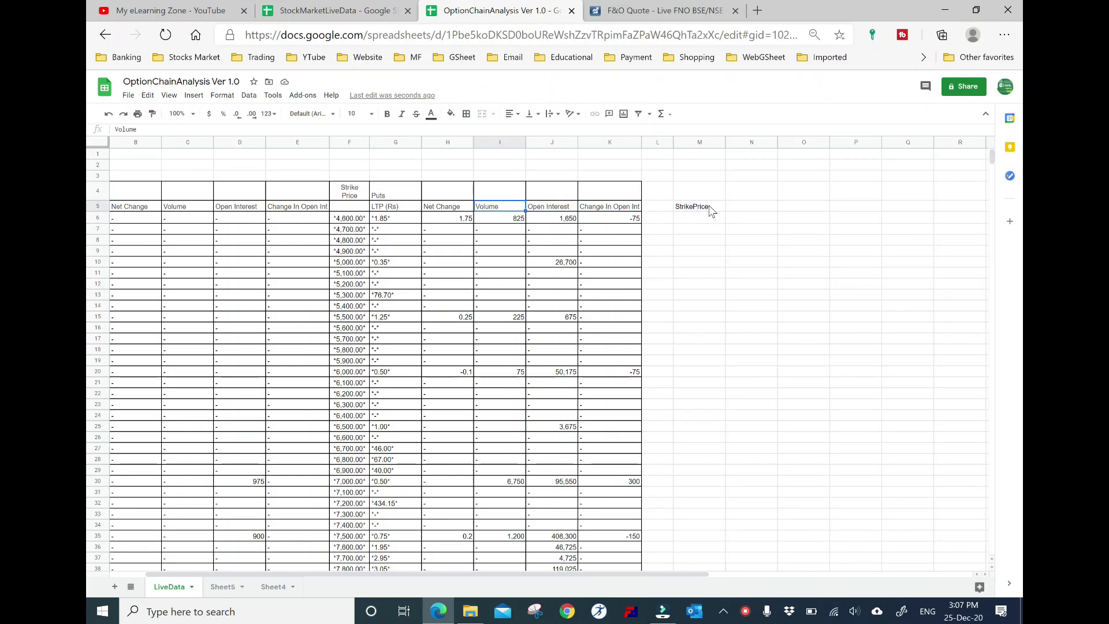
key("Left")
key("Home")
key("Right")
key("Right")
key("Right")
key("Right")
key("Right")
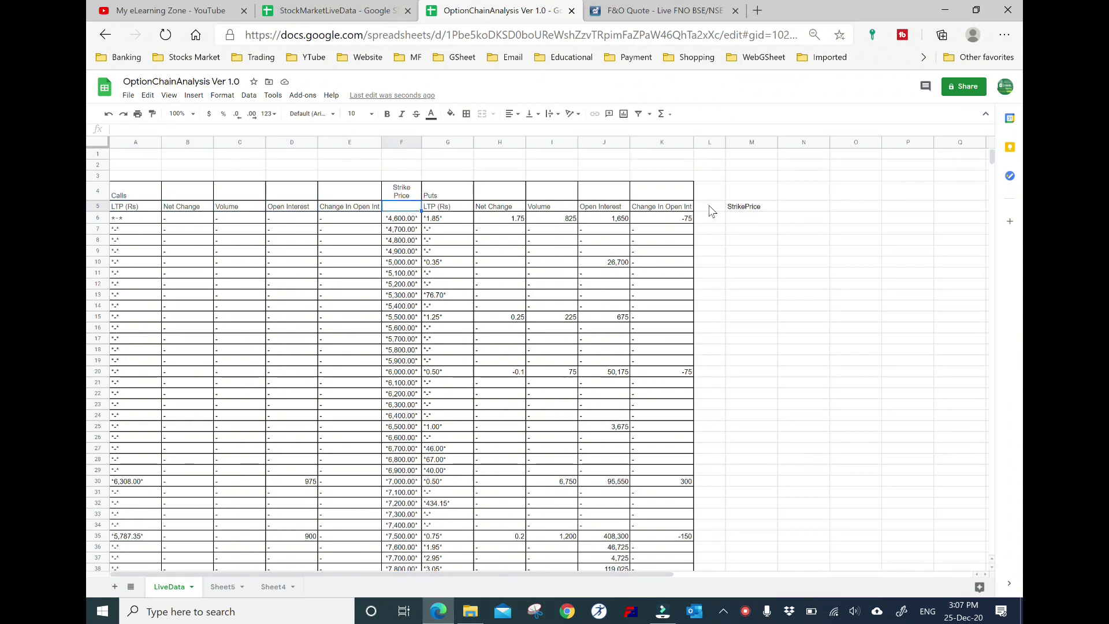
key("Right")
key("Right")
key("Right")
key("Right")
key("Right")
key("Right")
key("Right")
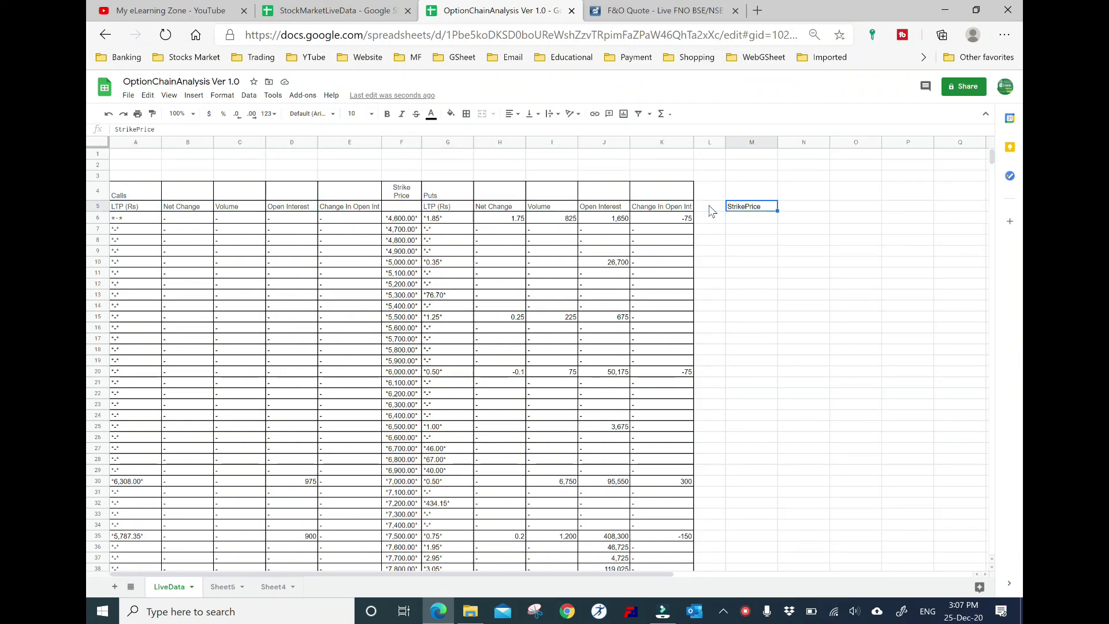
key("shift+Down")
key("shift+Down")
key("shift+Down")
key("shift+Down")
key("shift+Down")
key("shift+Down")
key("shift+Down")
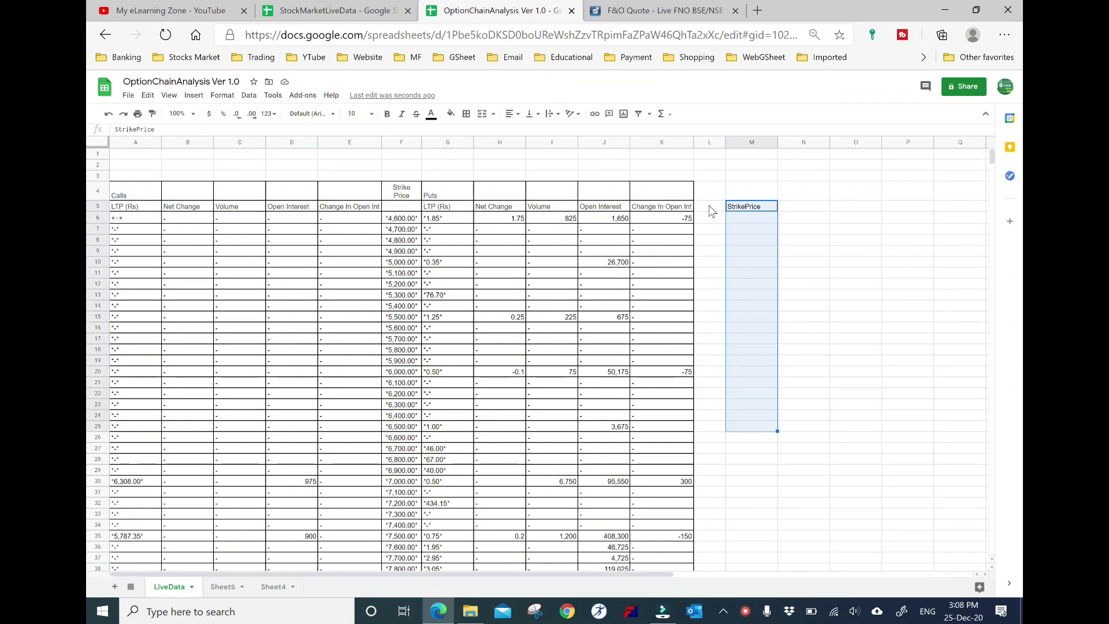
key("Up")
key("Up")
key("Down")
key("Down")
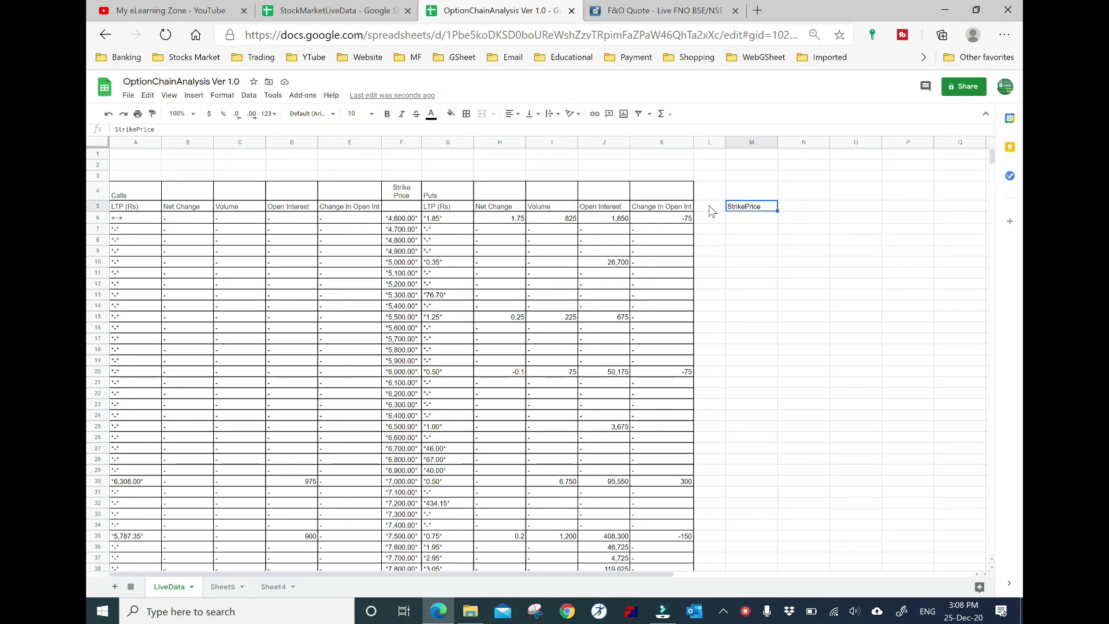
- Enter the group label 'Calls' in cell N4
key("Up")
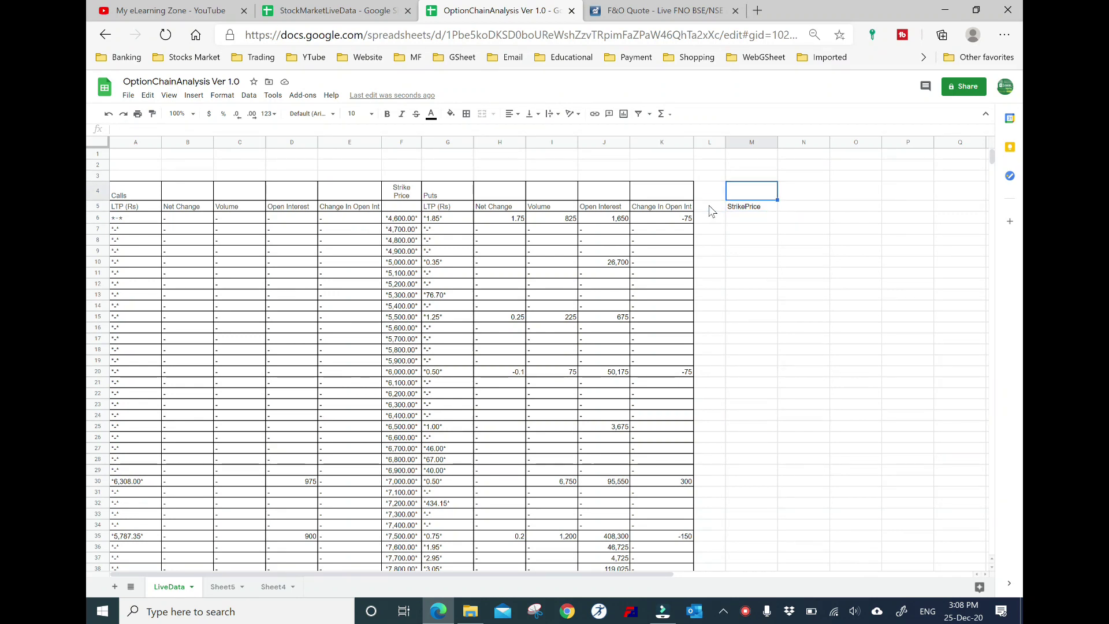
key("Left")
key("Left")
key("Right")
key("Right")
key("Right")
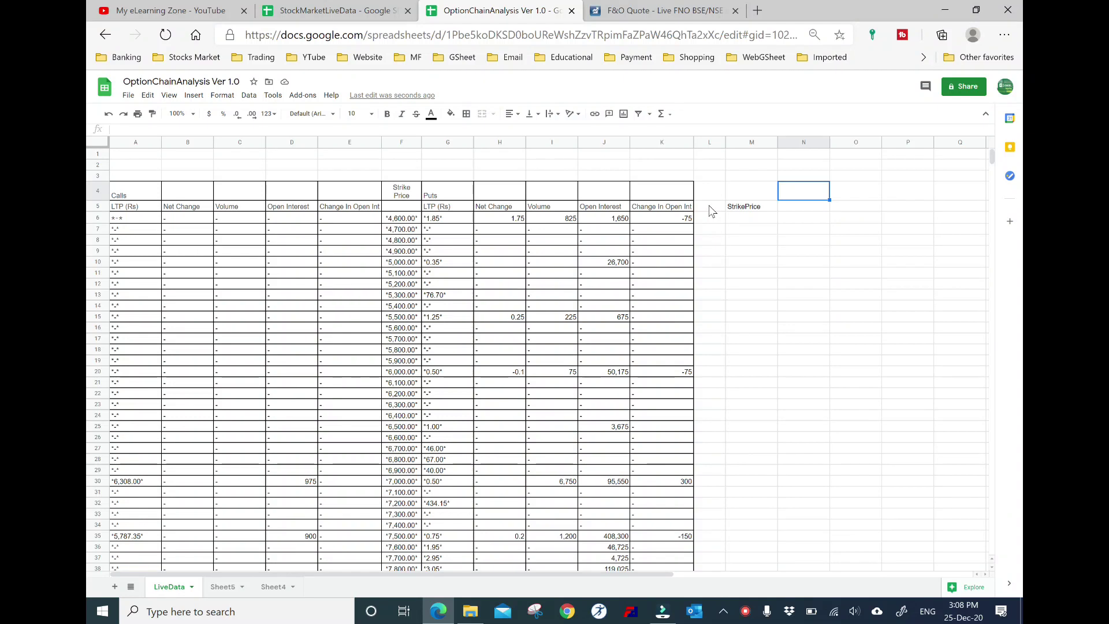
type("Call")
type("s")
key("Right")
key("Down")
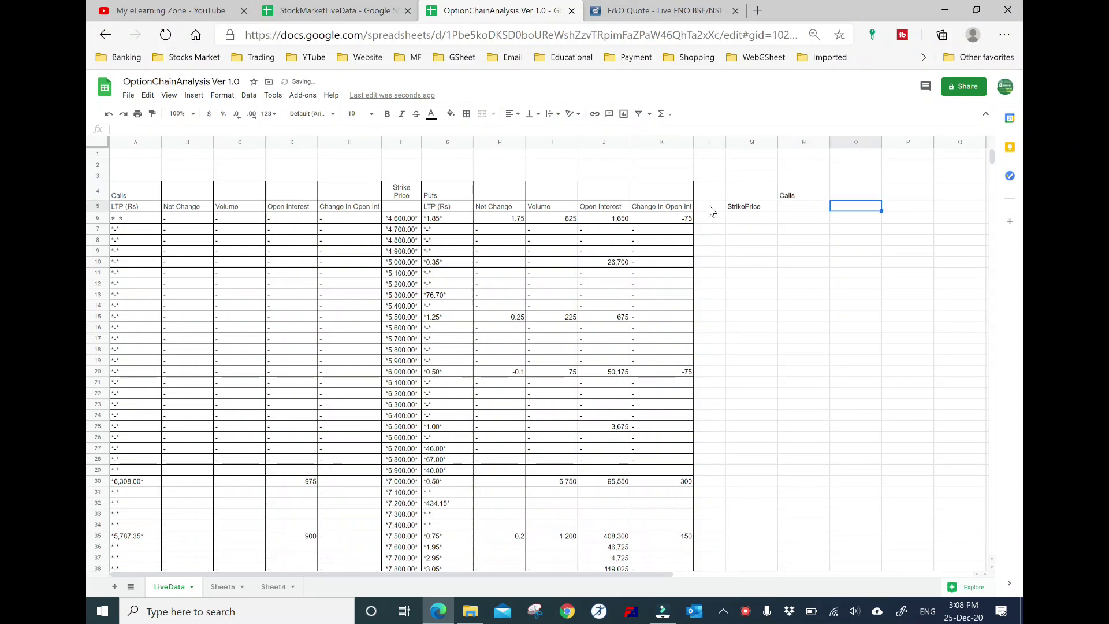
- Check the original Calls headers, then enter 'Open Interest' in N5, fixing the misspelling
key("Left")
key("Left")
key("Left")
key("Left")
key("Left")
key("Left")
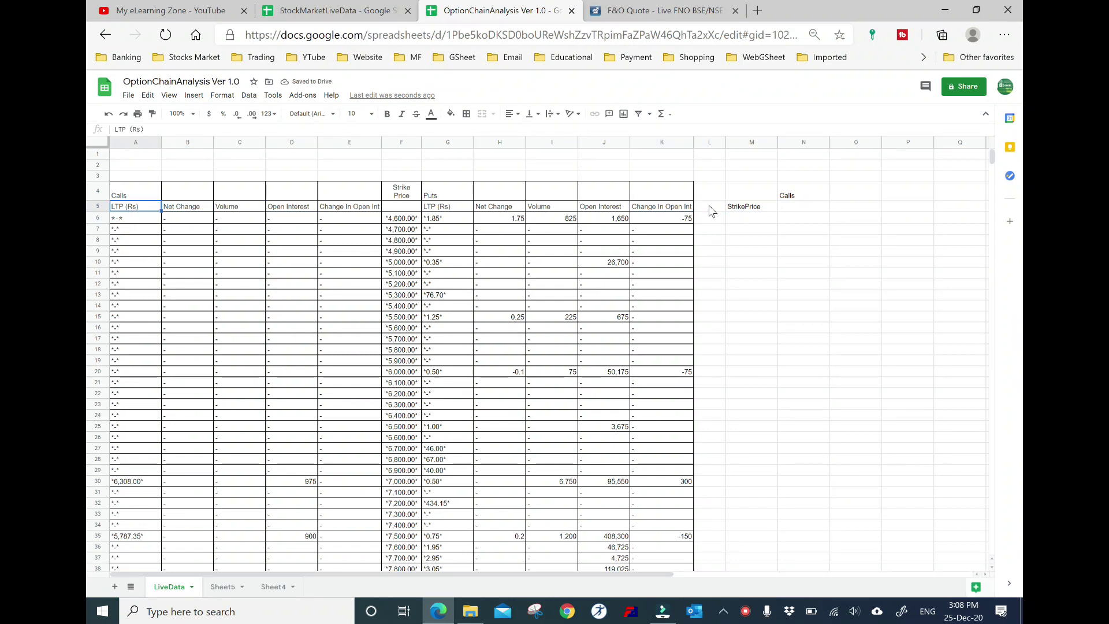
key("shift+Right")
key("shift+Right")
key("shift+Left")
key("shift+Left")
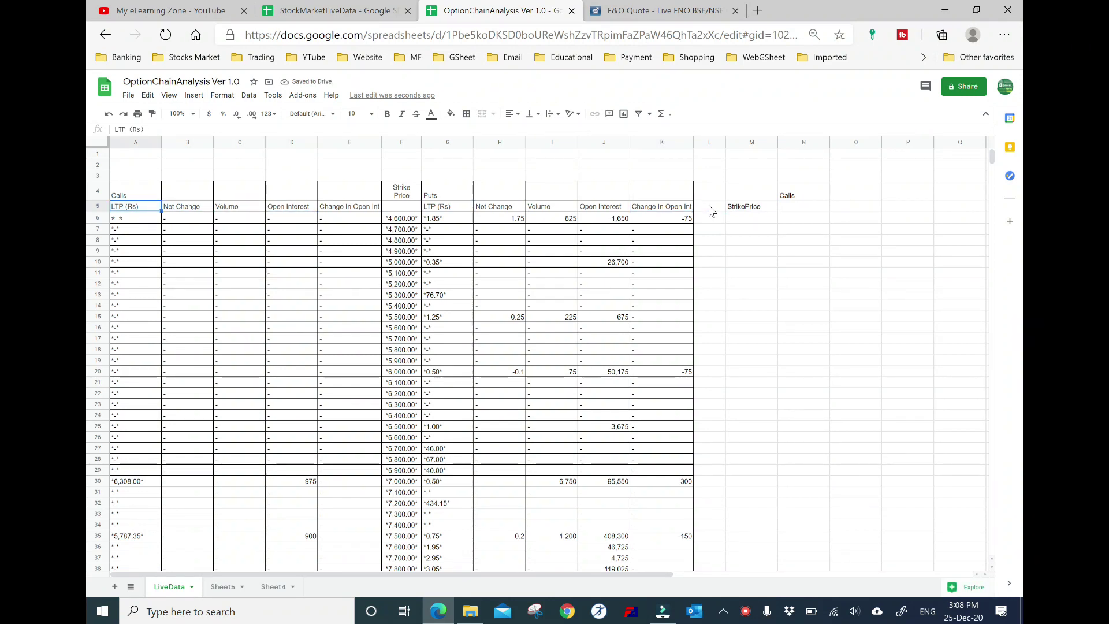
key("shift+Right")
key("shift+Right")
key("shift+Right")
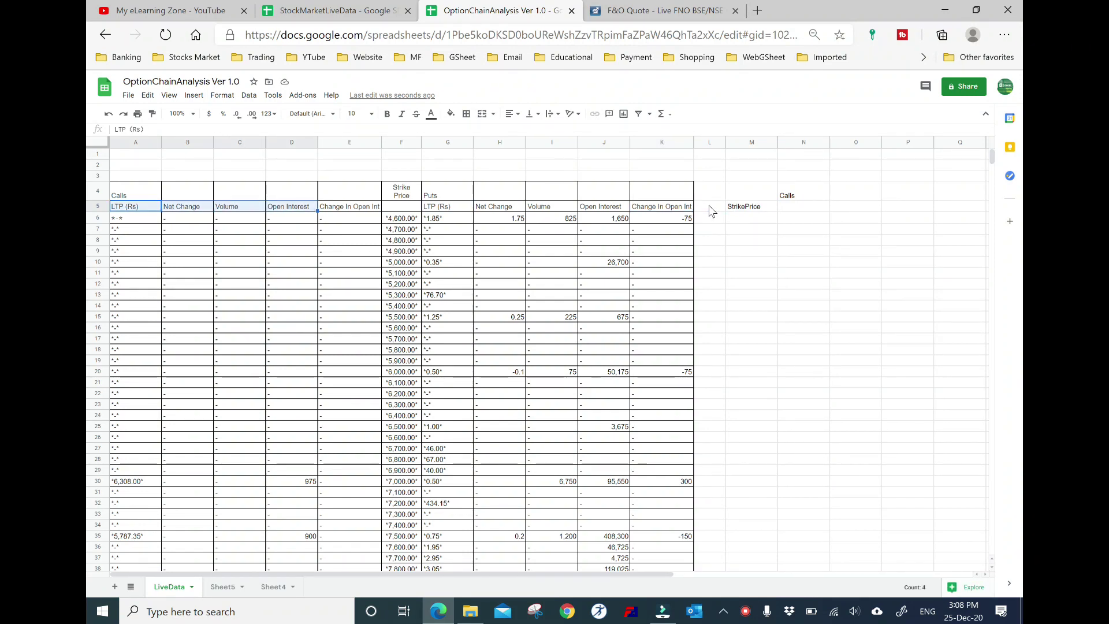
key("shift+Right")
key("Right")
key("Right")
key("Right")
key("Right")
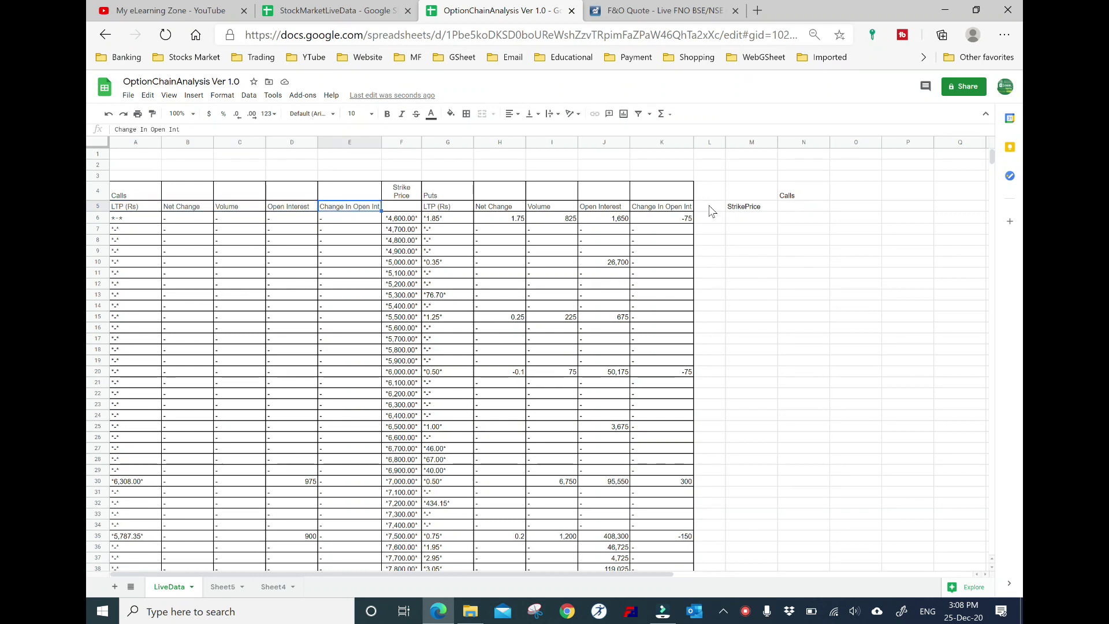
key("Right")
key("Right")
key("Right")
key("Right")
key("Right")
key("Right")
key("Right")
key("Right")
key("Right")
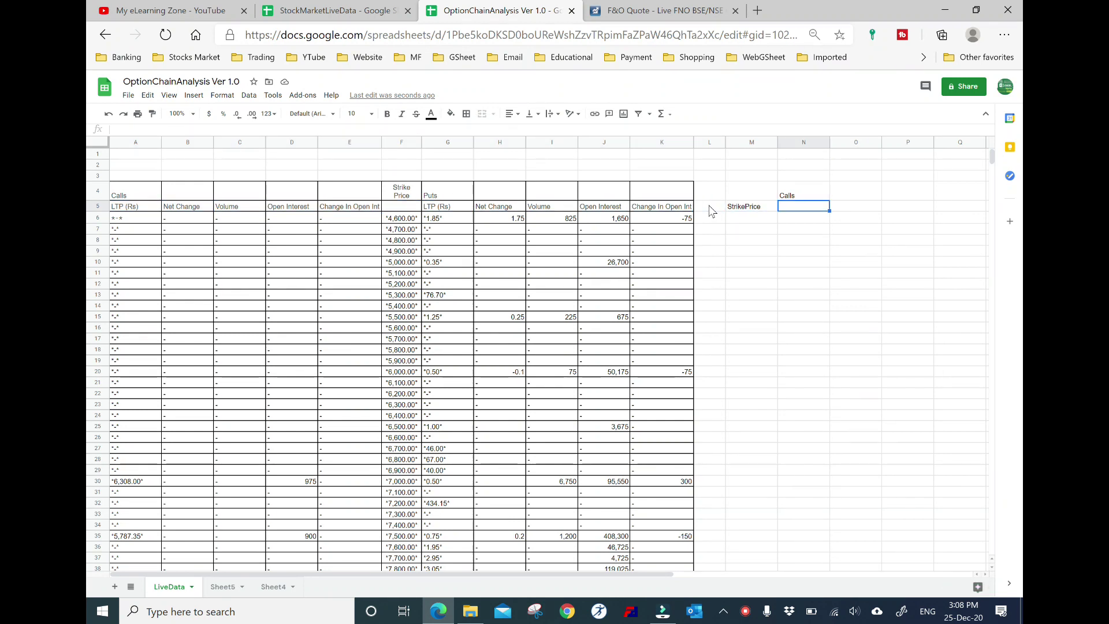
type("Open")
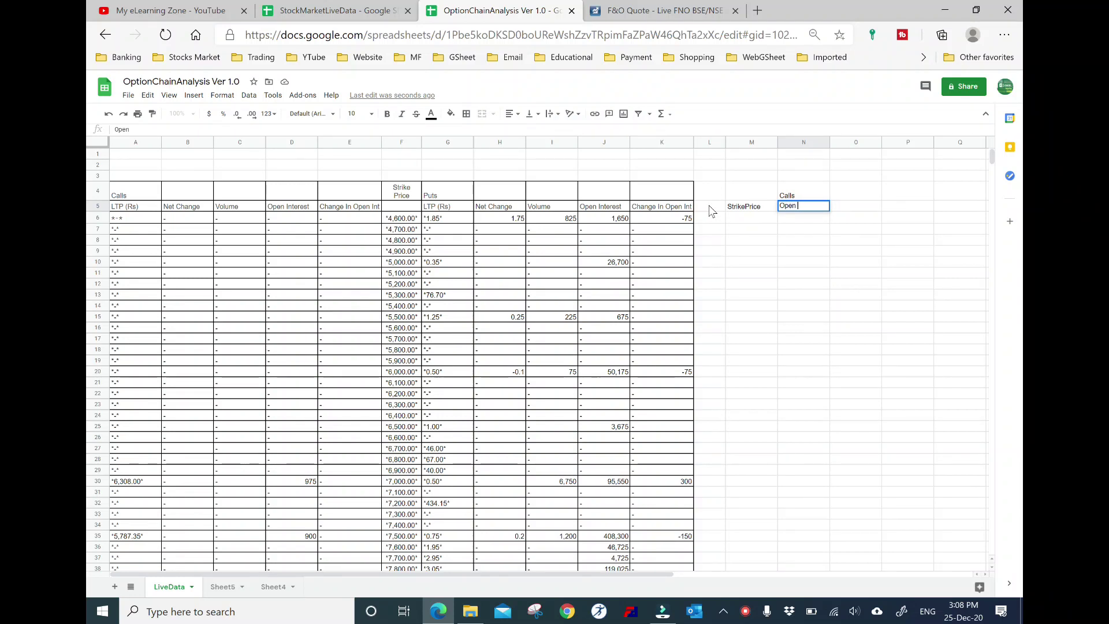
type(" Intres")
type("t")
key("BackSpace")
type("est")
key("Return")
key("Up")
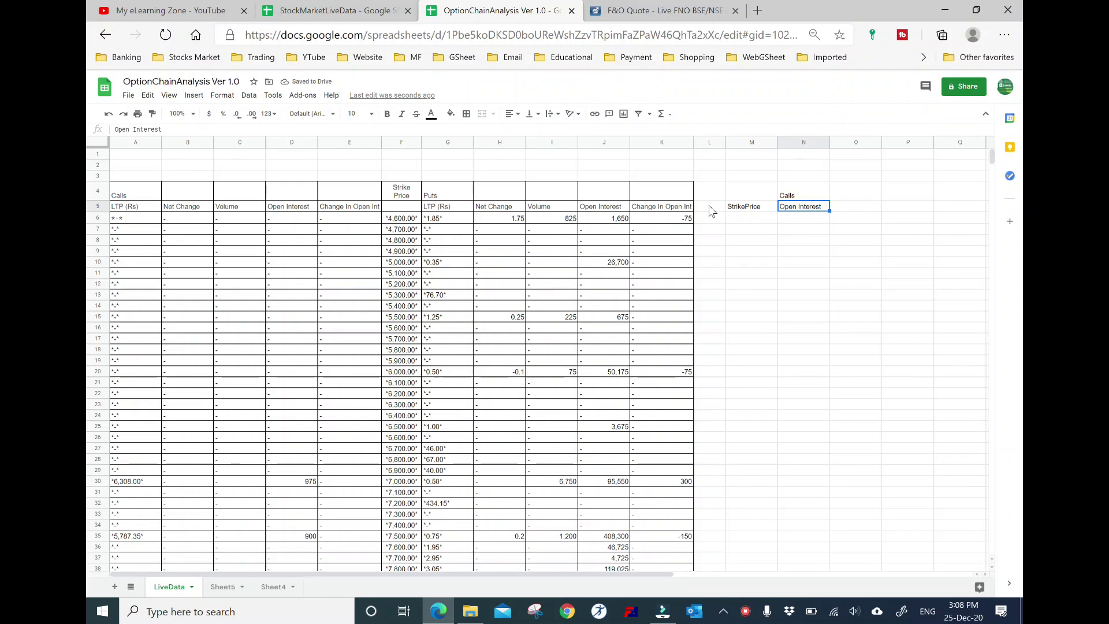
- Add the change in open interest, Volume and Net Change headings in O5, P5 and Q5
key("Right")
type("Ch")
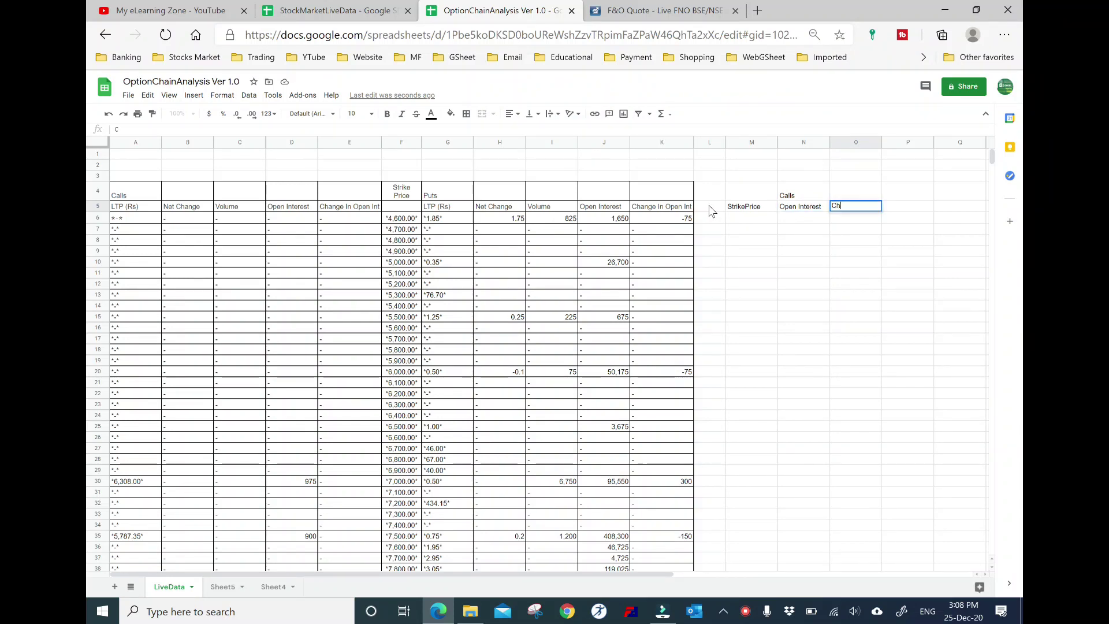
type("ange in Op")
type("en")
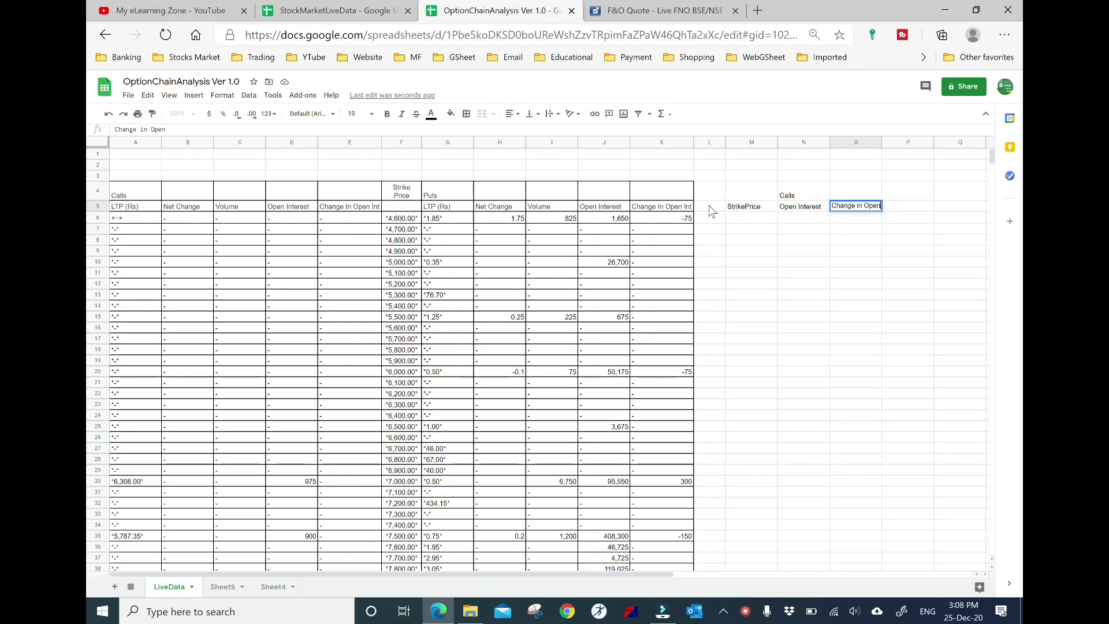
type(" es")
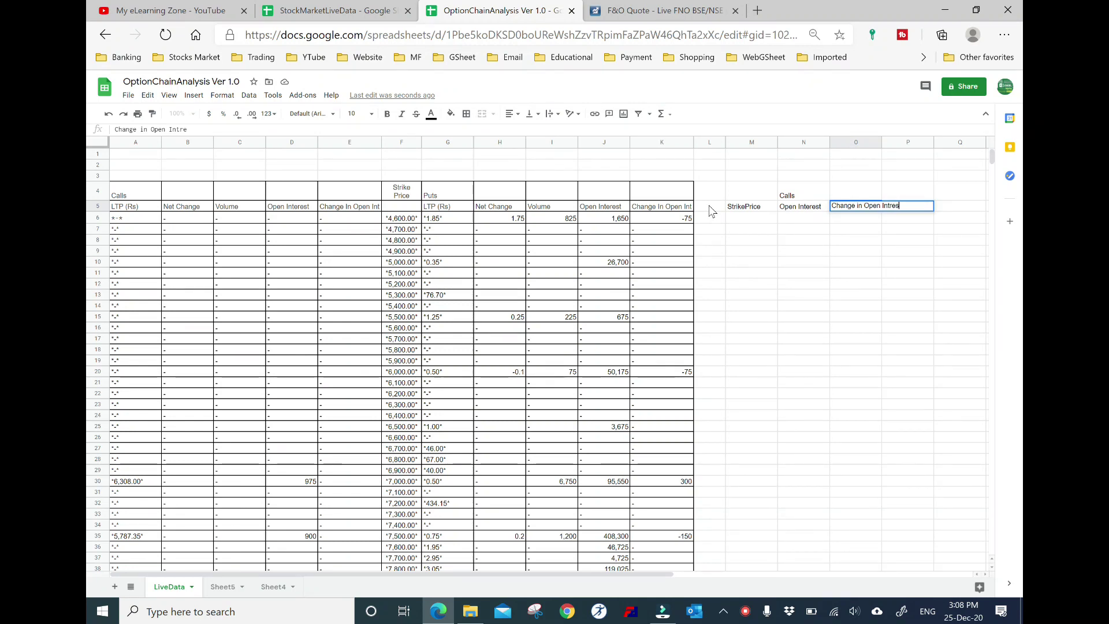
key("Tab")
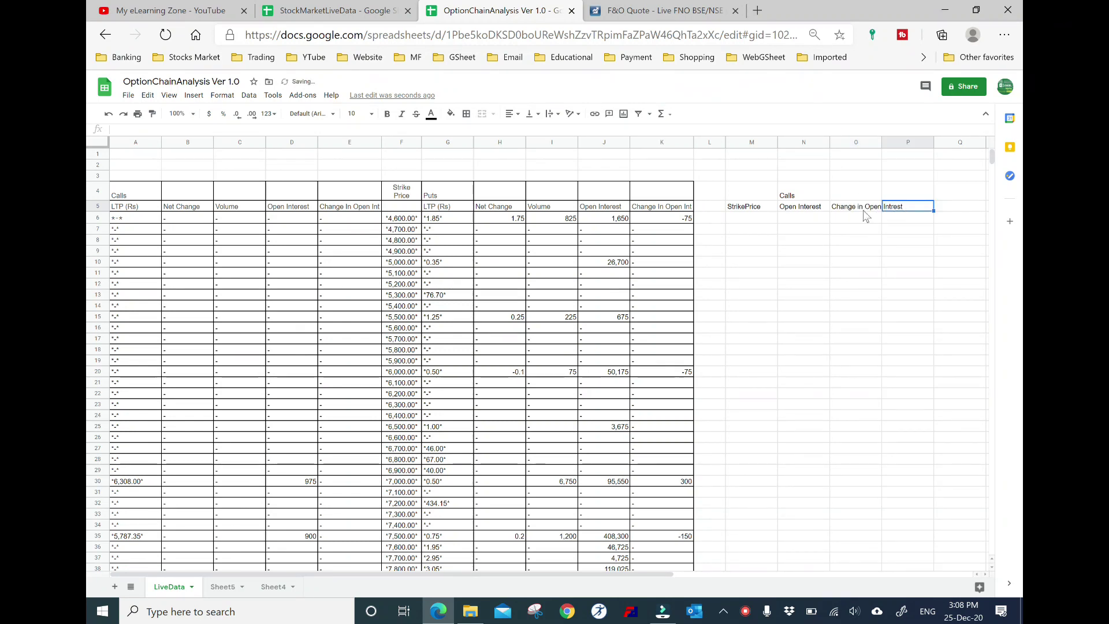
left_click(850, 215)
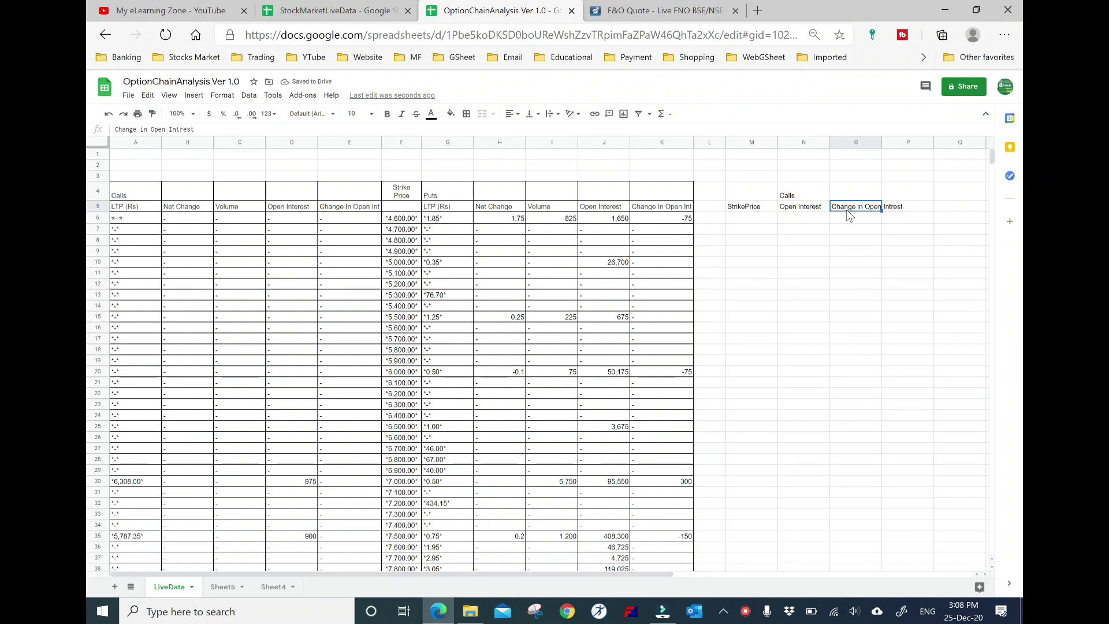
key("Tab")
type("Vo")
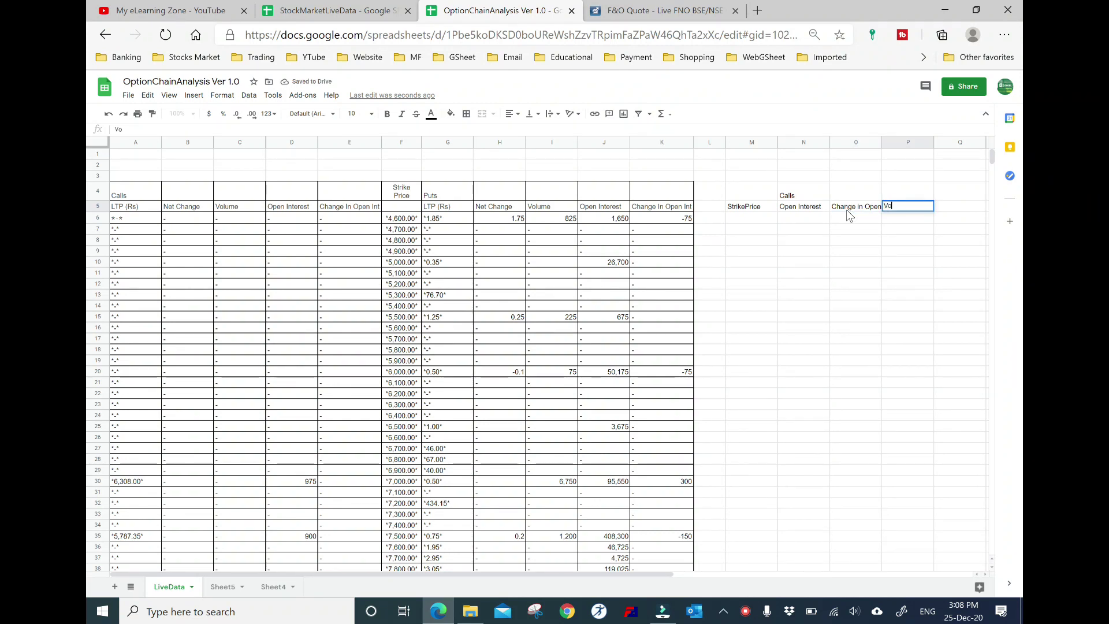
type("lume")
key("Tab")
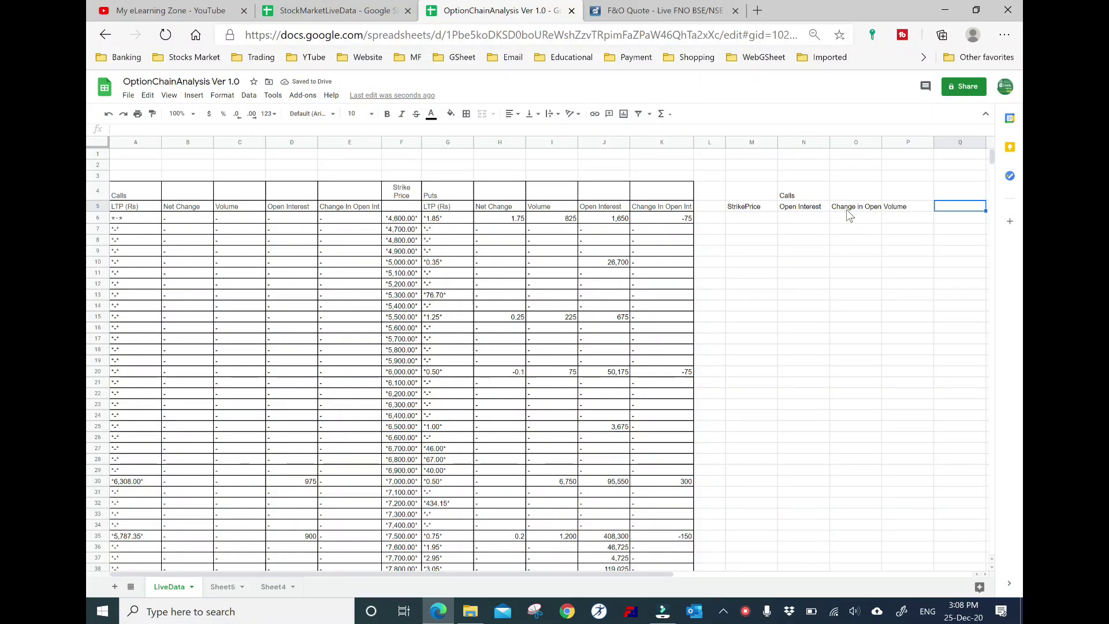
type("Net Change")
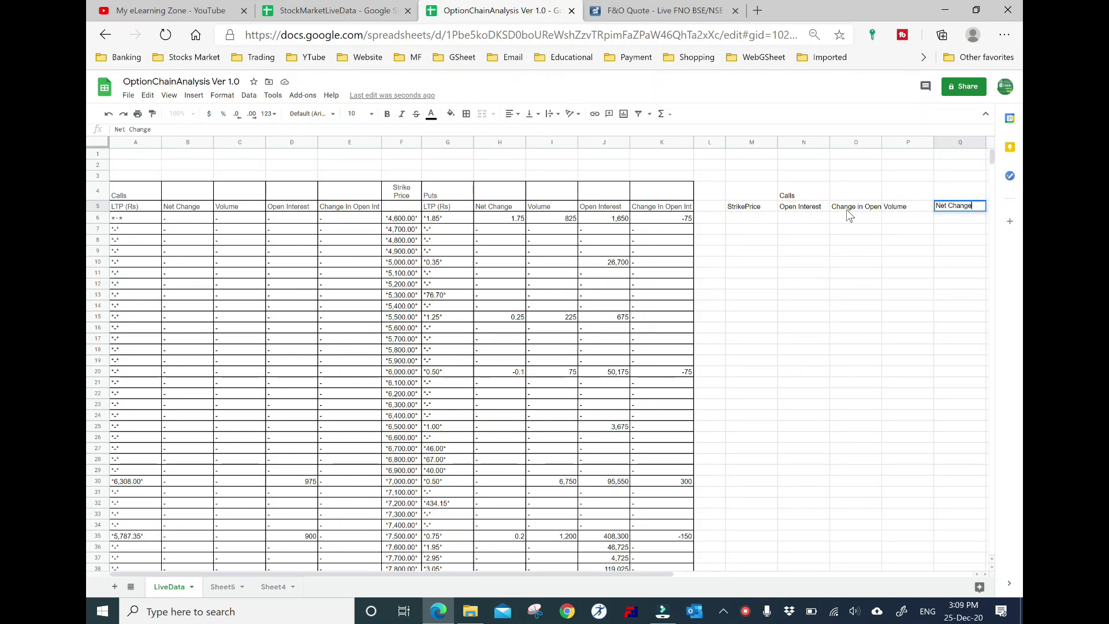
key("Tab")
- Enter the LTP heading in R5 and return to the Calls cell N4
key("ctrl+Left")
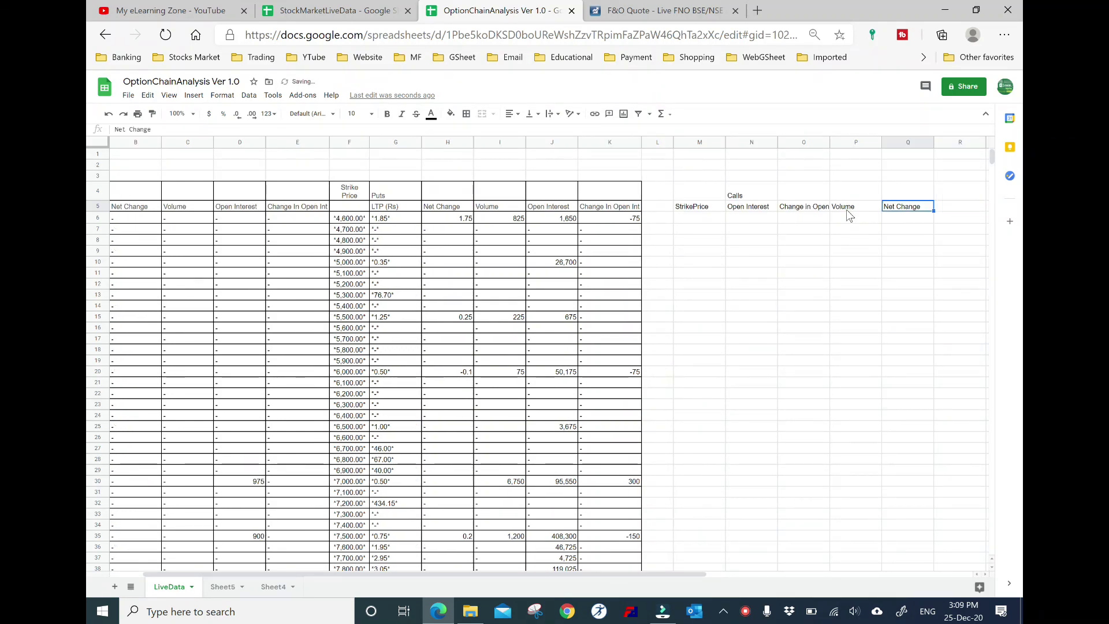
key("ctrl+Left")
key("ctrl+Left")
key("Right")
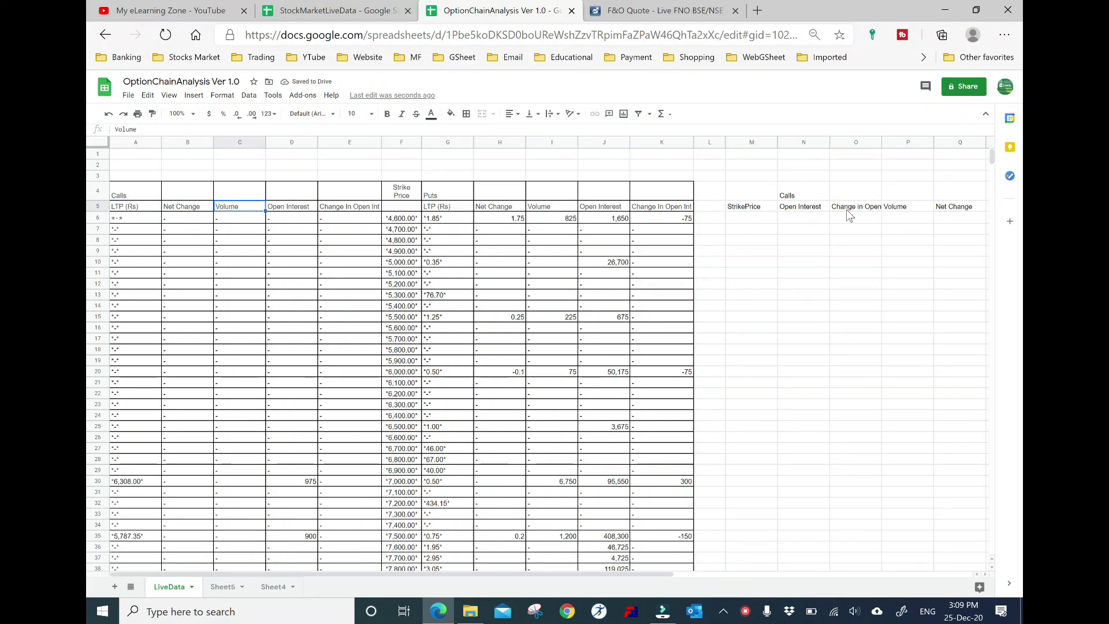
key("ctrl+Right")
key("ctrl+Right")
key("Right")
key("Right")
key("Right")
key("Right")
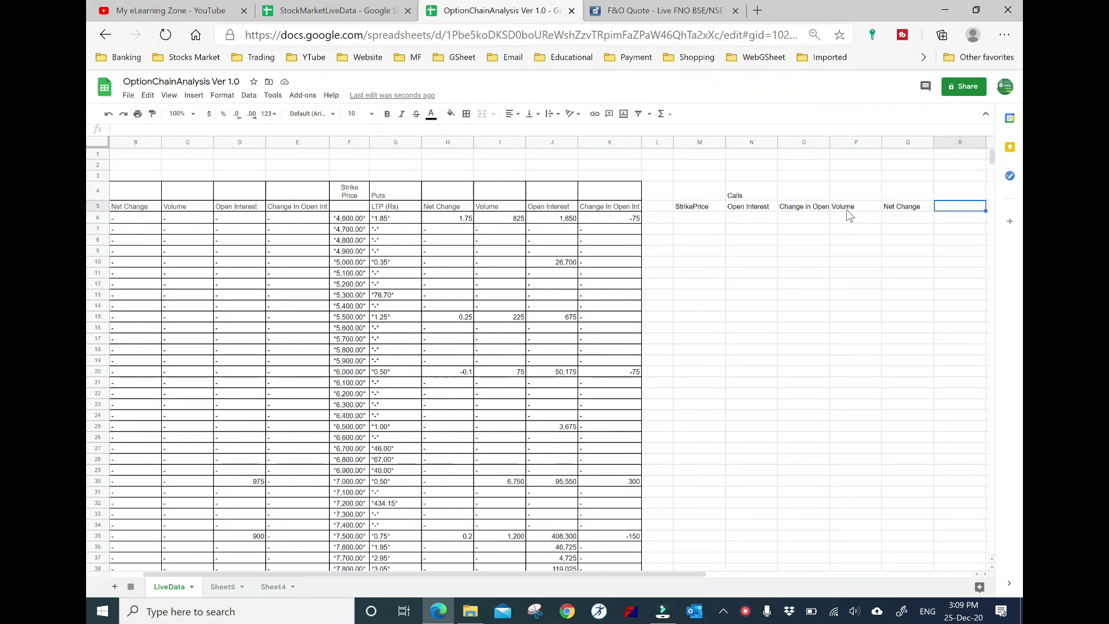
type("LTP")
key("Tab")
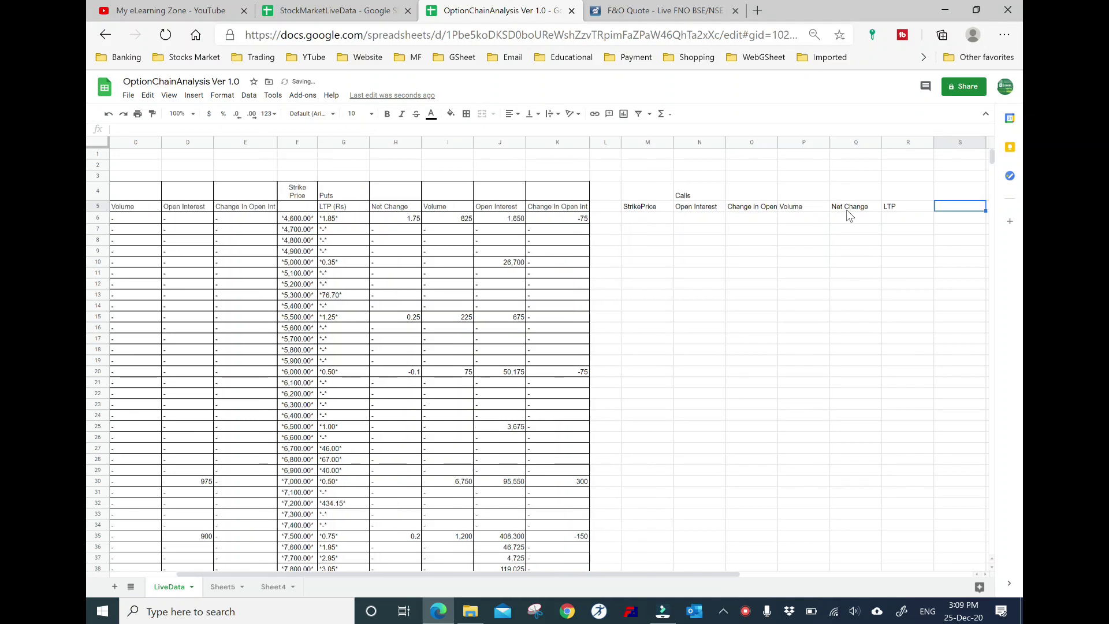
key("Left")
key("Left")
key("Up")
key("Left")
key("Left")
key("Left")
- Fill the Calls label and its five headings, N4:R5, with green
key("shift+Right")
key("shift+Right")
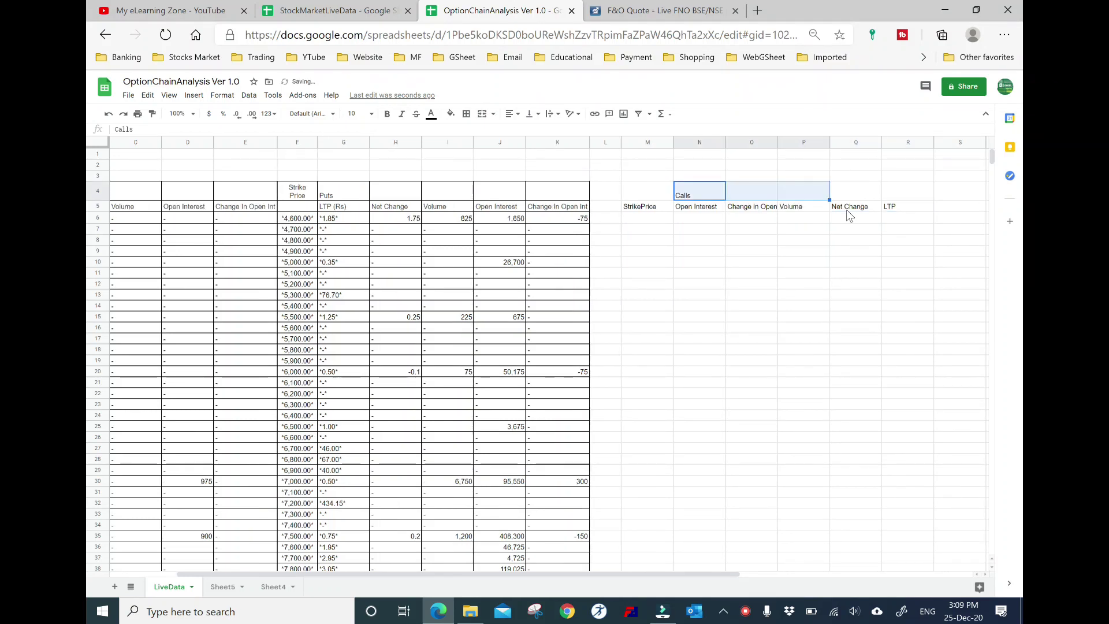
key("shift+Right")
key("shift+Right")
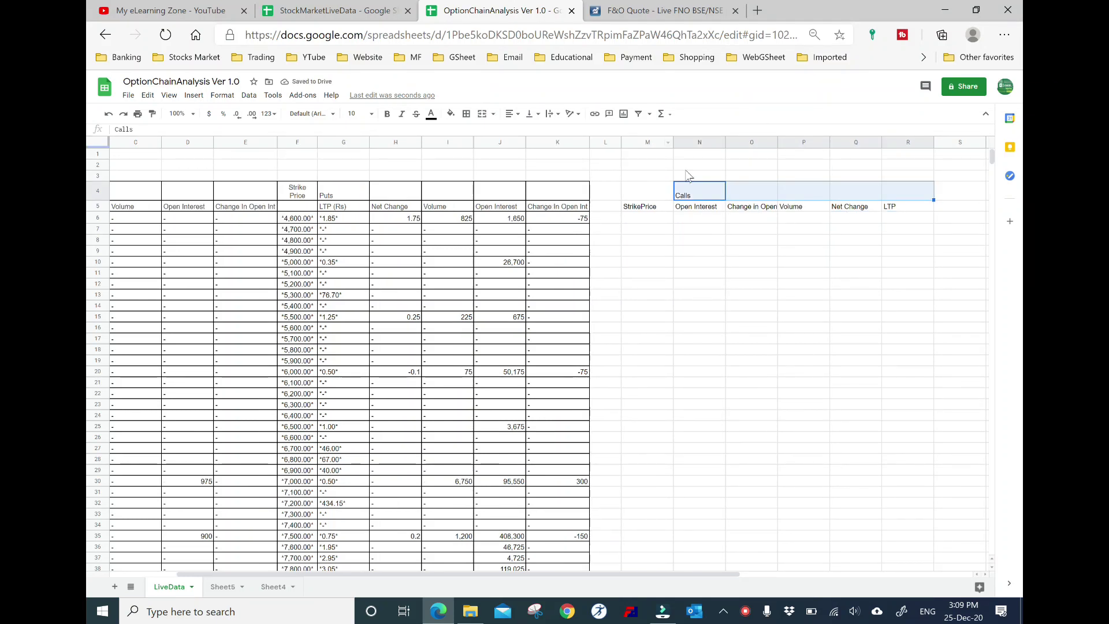
left_click_drag(702, 193, 913, 206)
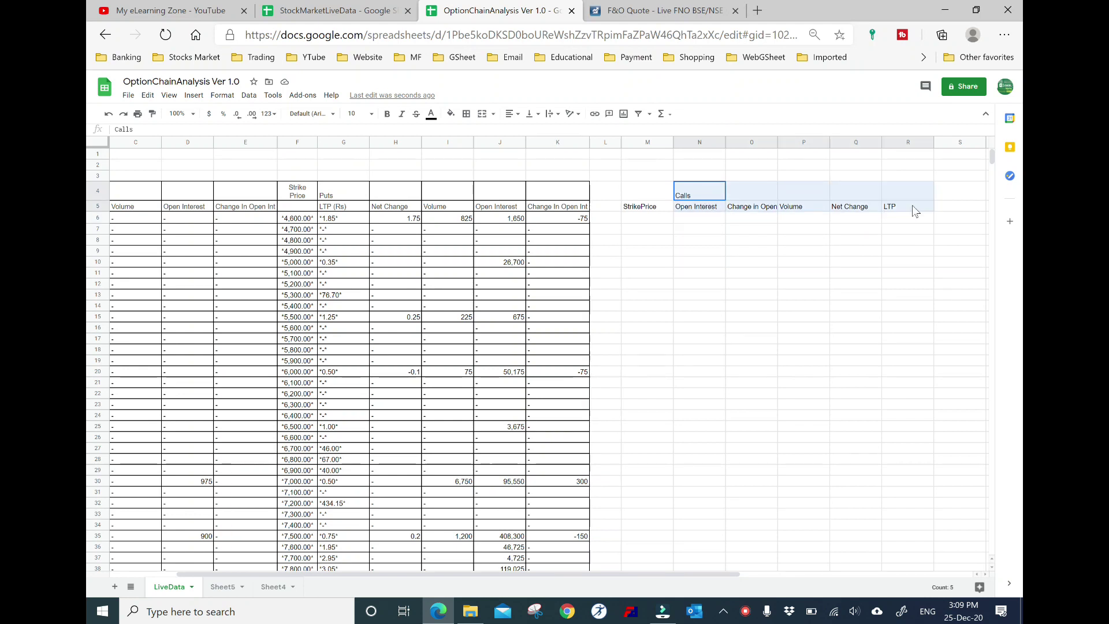
left_click(451, 114)
left_click(454, 116)
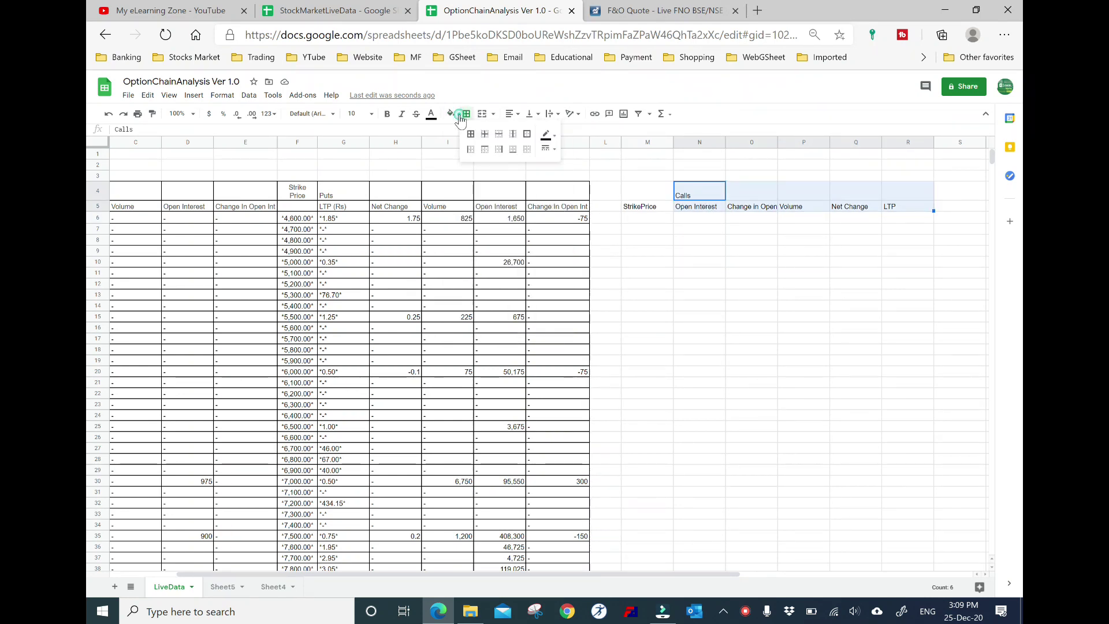
left_click(451, 115)
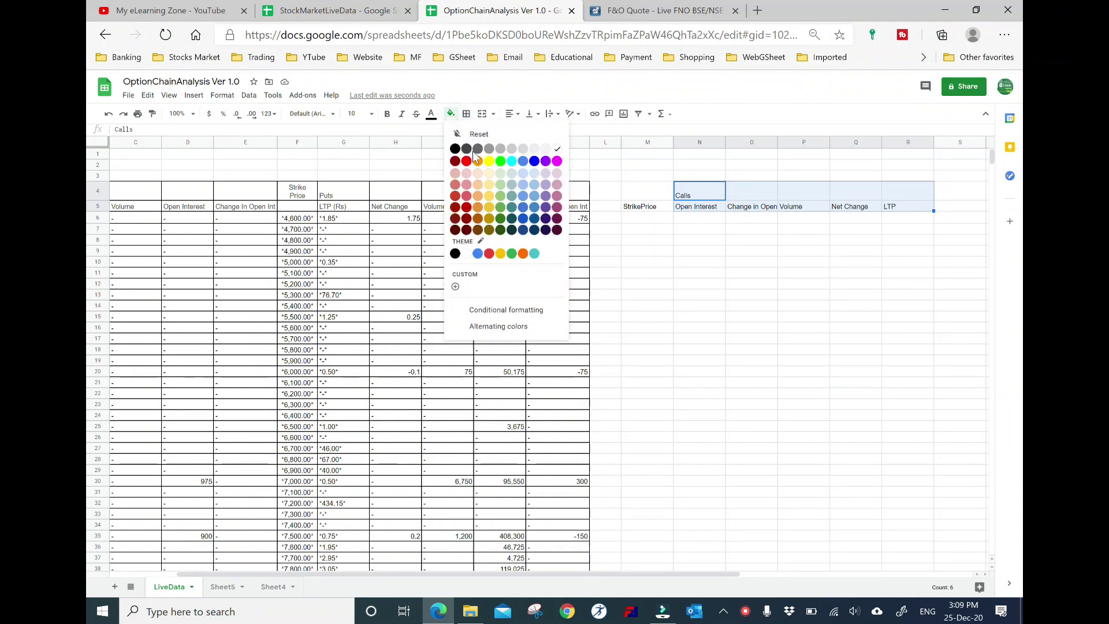
left_click(500, 196)
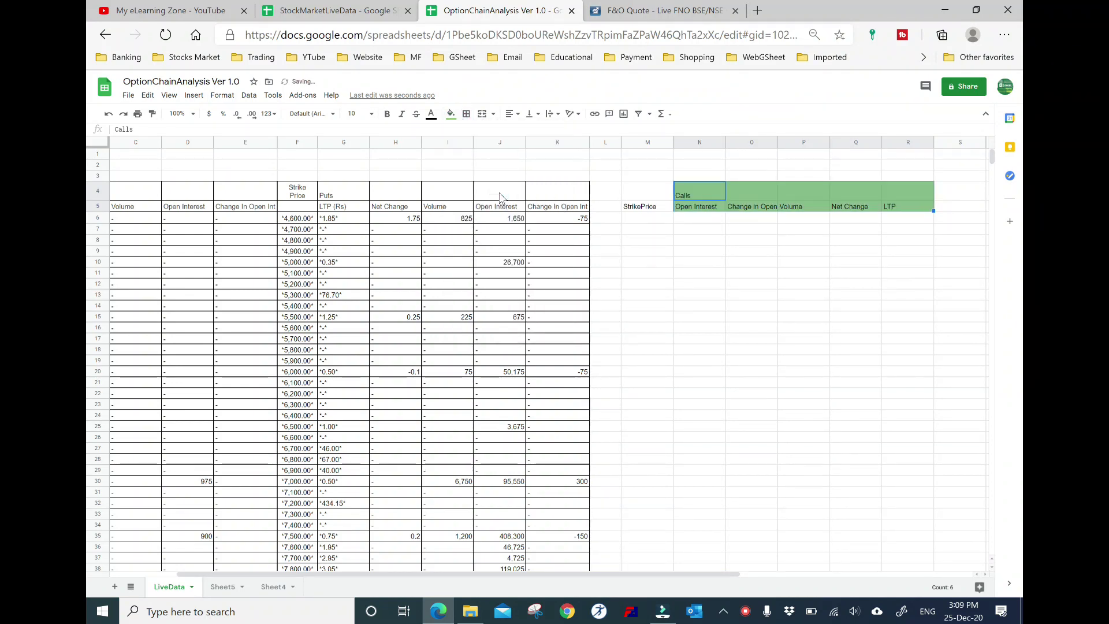
left_click(637, 191)
key("Right")
key("Right")
key("Right")
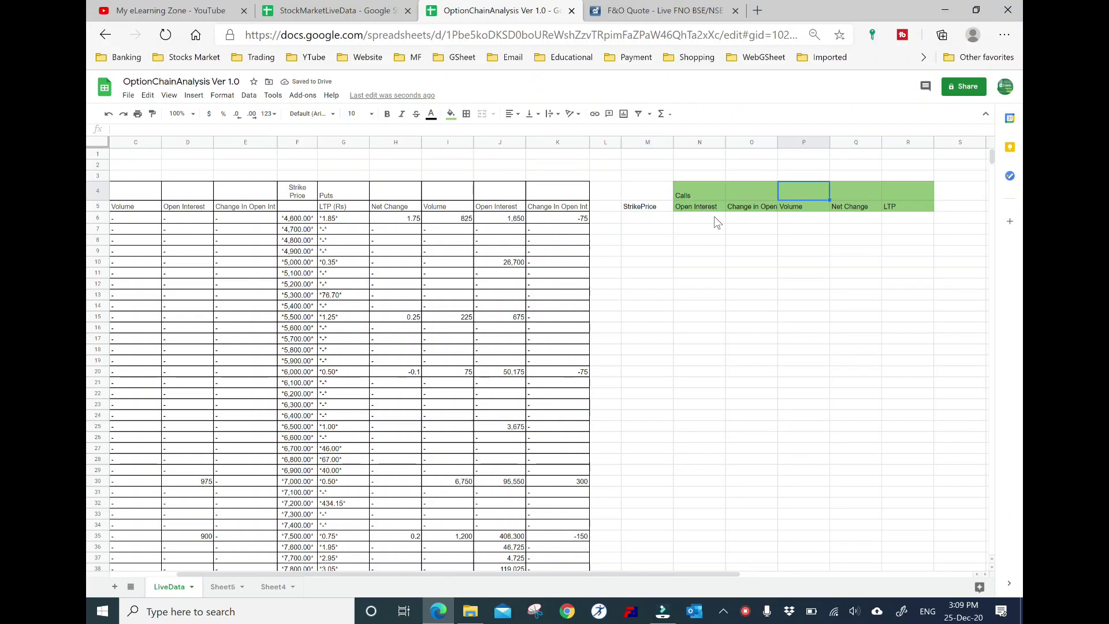
key("Right")
key("Right")
key("Right")
key("Right")
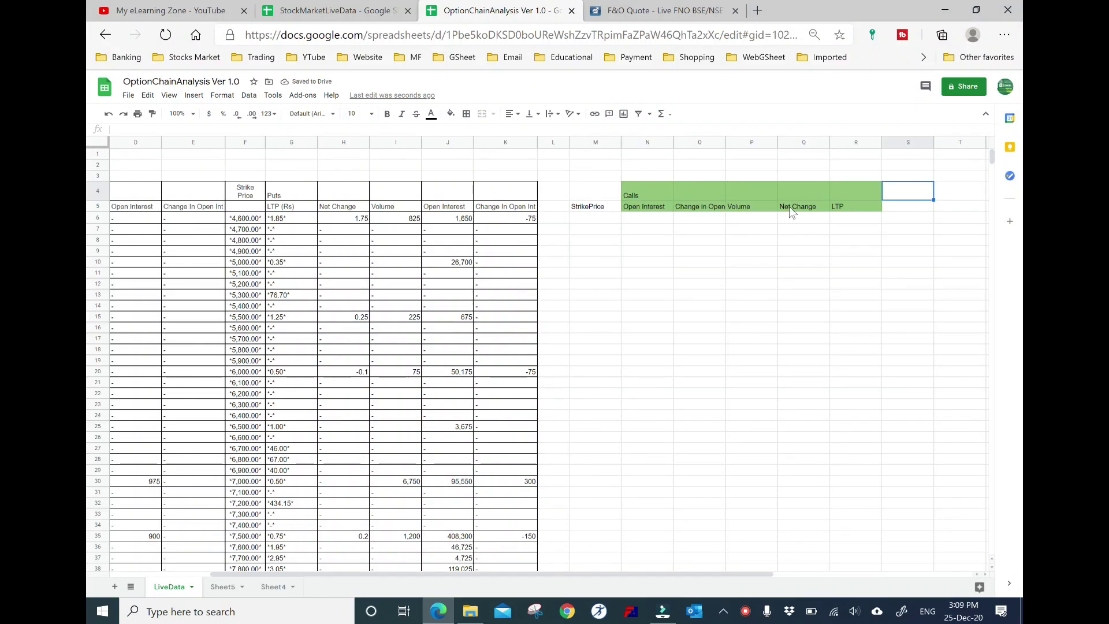
left_click(655, 210)
- Copy the Calls headers N5:R5 and paste them into S5:W5
key("Right")
key("Right")
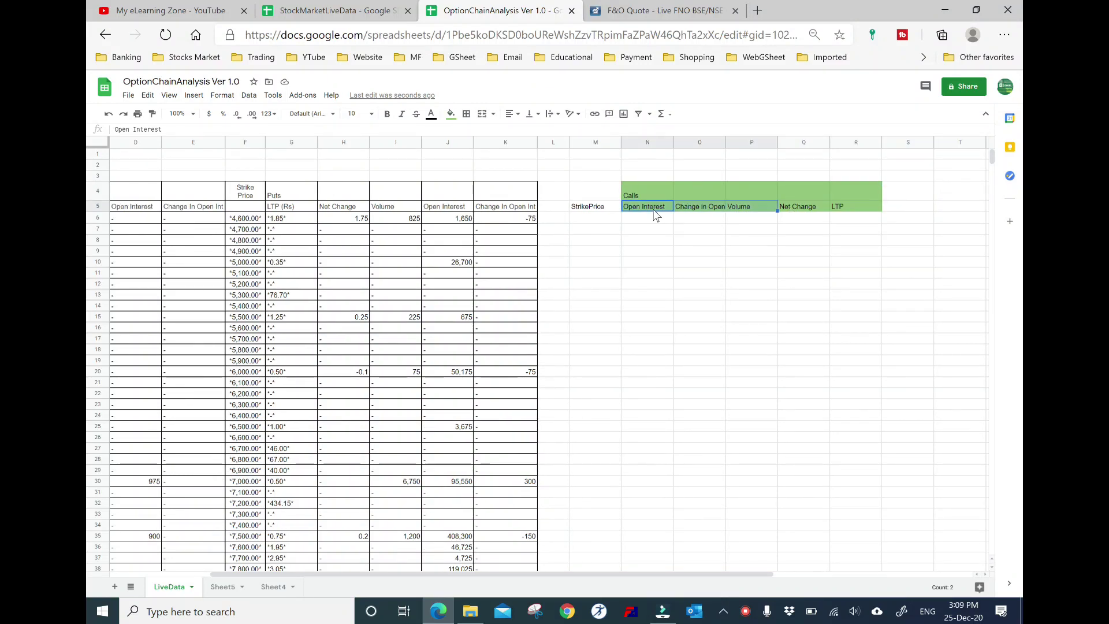
key("Right")
key("Right")
key("Right")
key("Right")
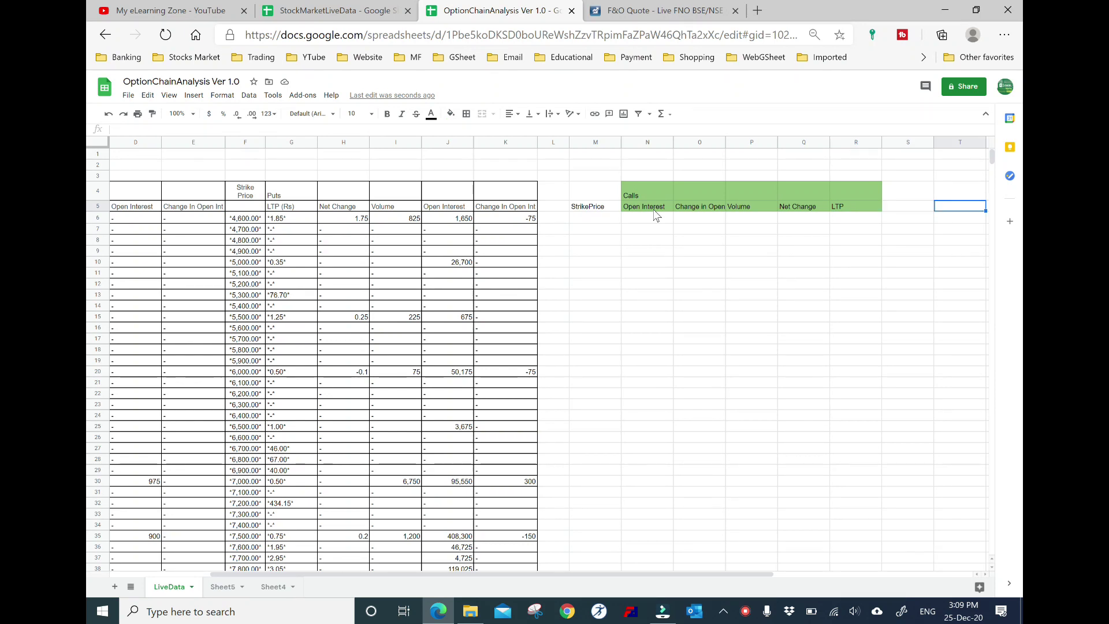
key("Right")
key("Right")
key("Right")
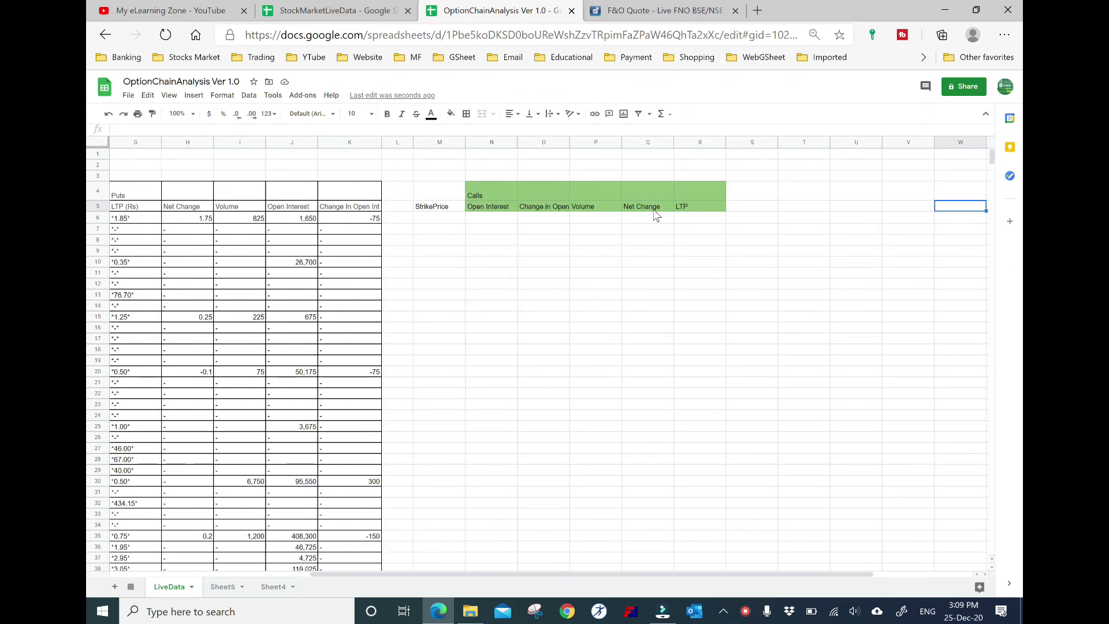
key("Left")
key("Left")
key("Left")
key("Left")
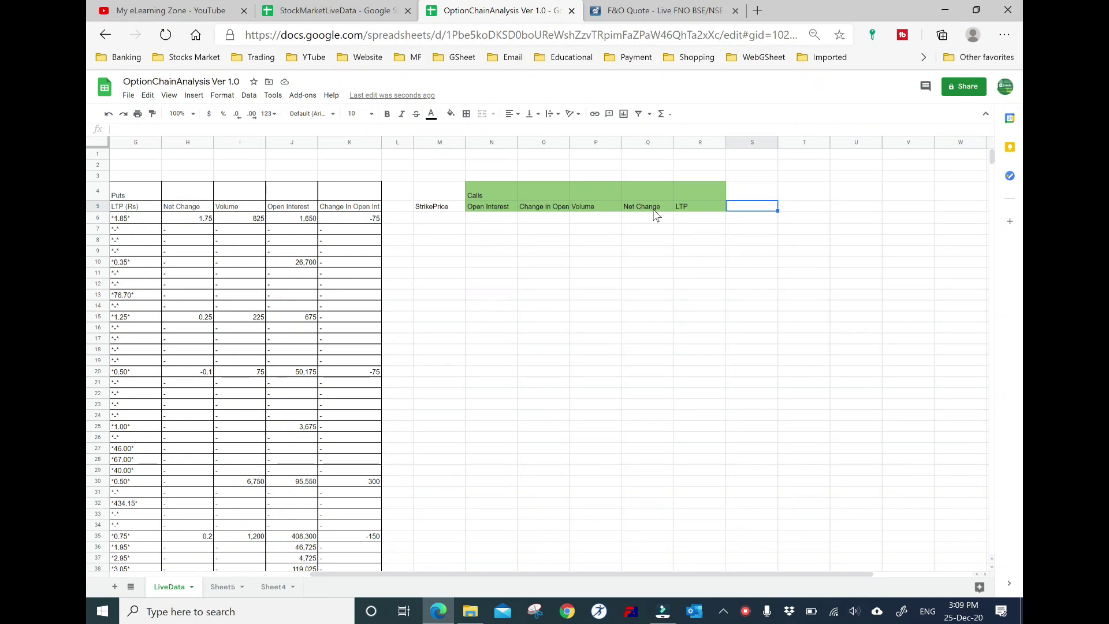
key("Left")
key("Left")
key("Left")
key("Left")
key("Left")
key("shift+Right")
key("shift+Right")
key("shift+Right")
key("shift+Right")
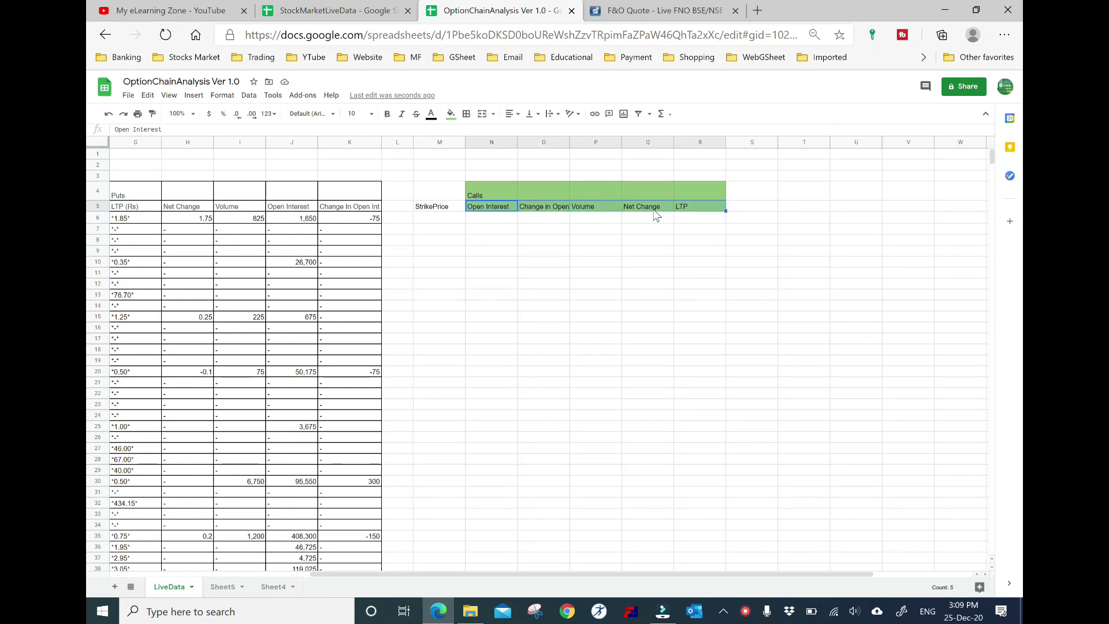
key("ctrl+c")
key("Right")
key("Right")
key("Right")
key("Right")
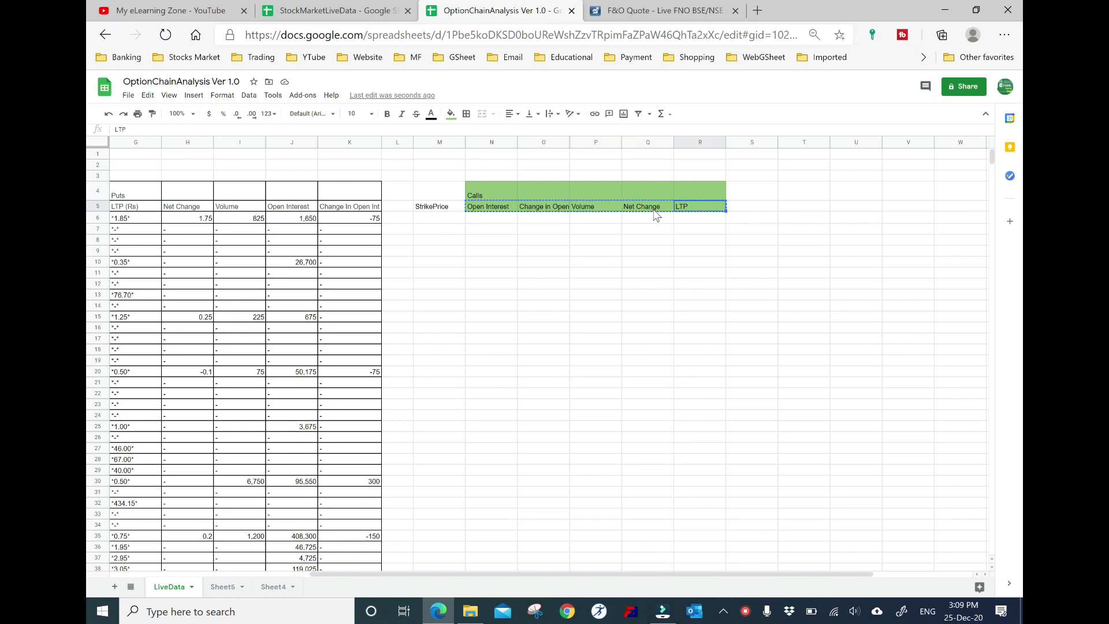
key("Right")
key("Right")
key("Left")
key("ctrl+v")
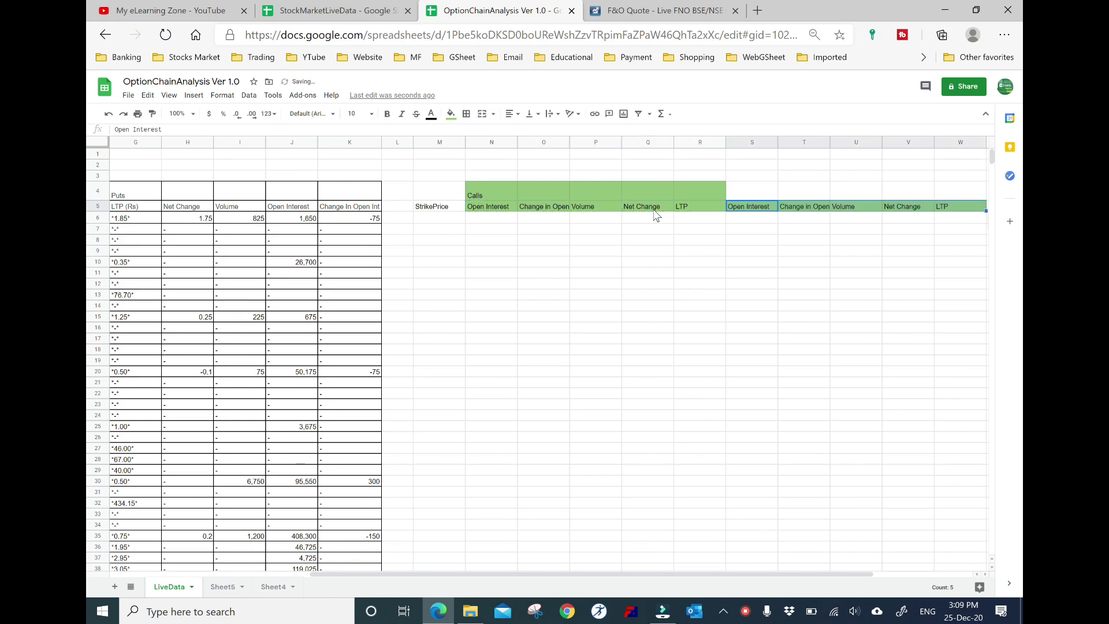
- Fill the pasted headers S5:W5 red with white text
key("Right")
key("Right")
key("Right")
key("Right")
key("Left")
key("Up")
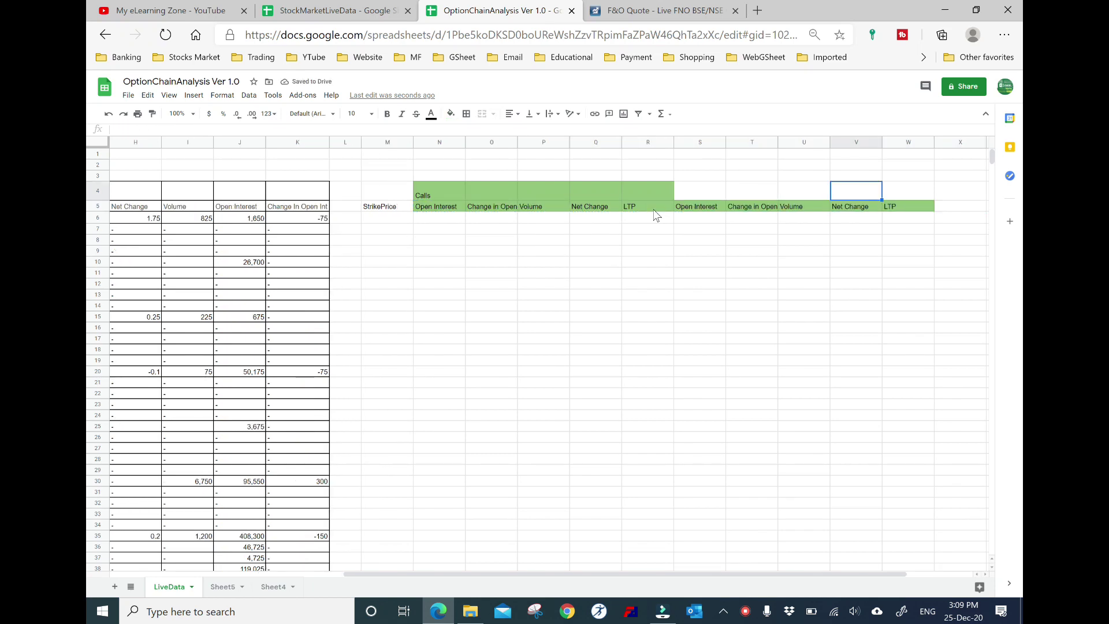
key("Down")
key("Left")
key("Left")
key("Left")
key("shift+Right")
key("shift+Right")
key("shift+Right")
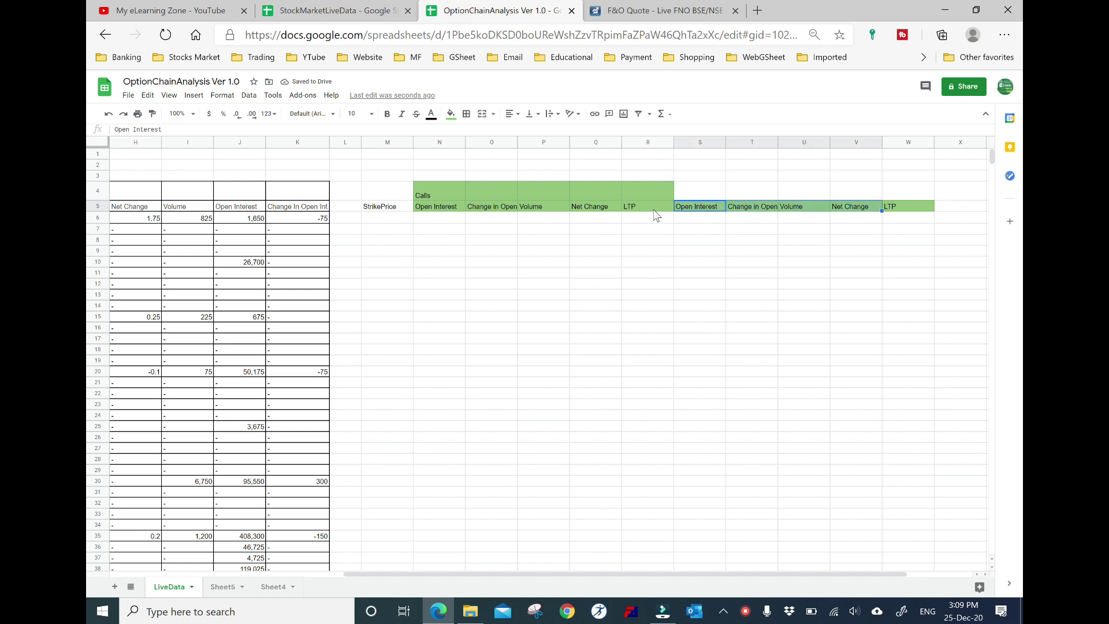
key("shift+Right")
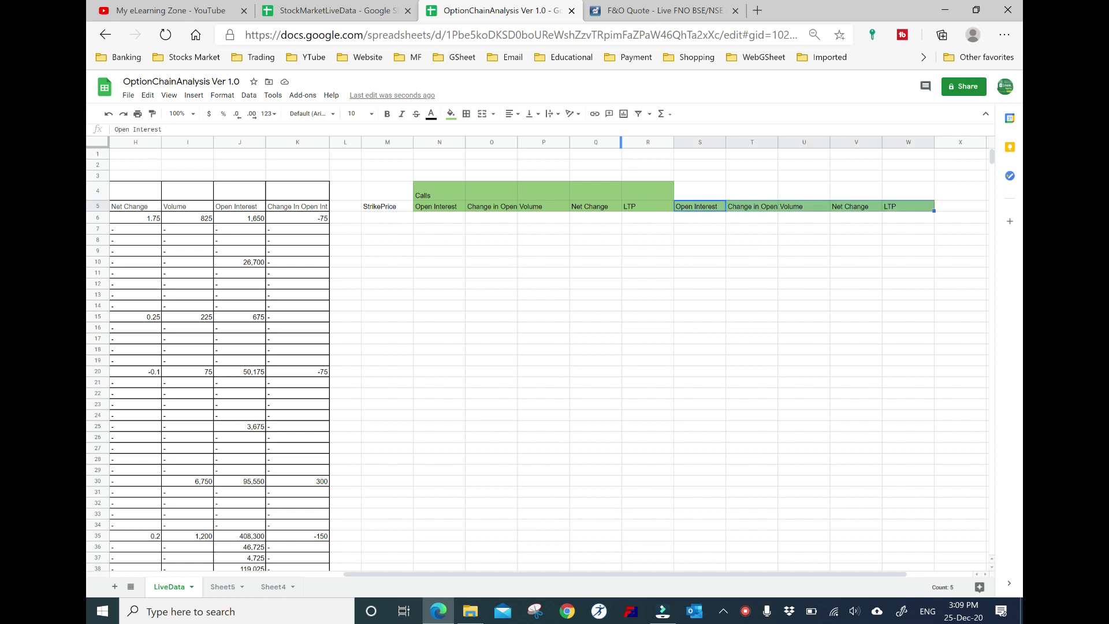
left_click(451, 115)
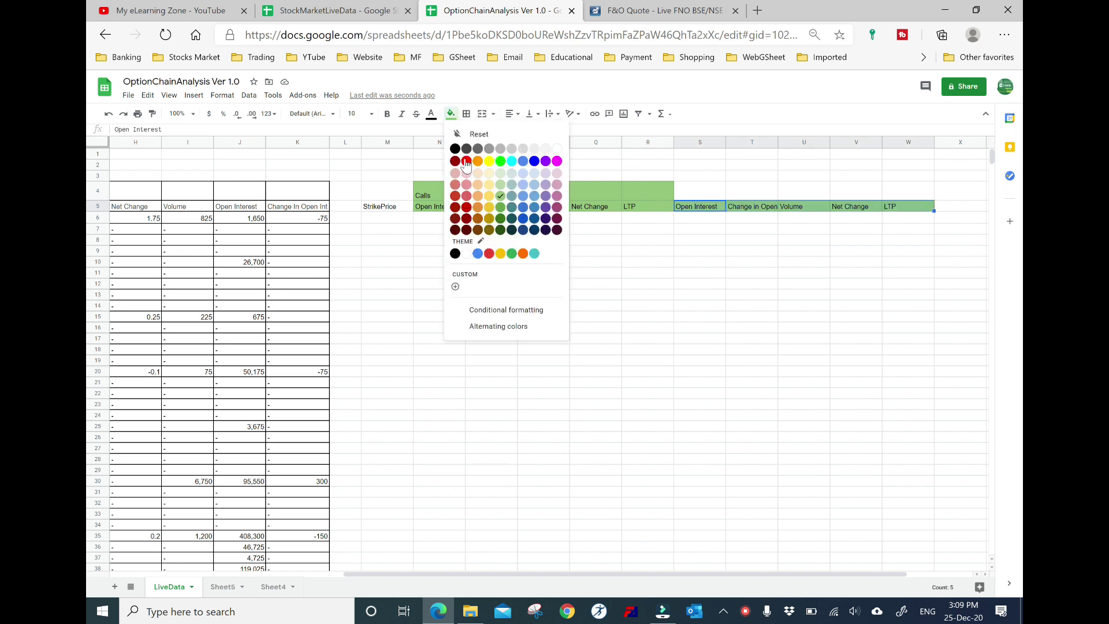
left_click(466, 162)
left_click(431, 114)
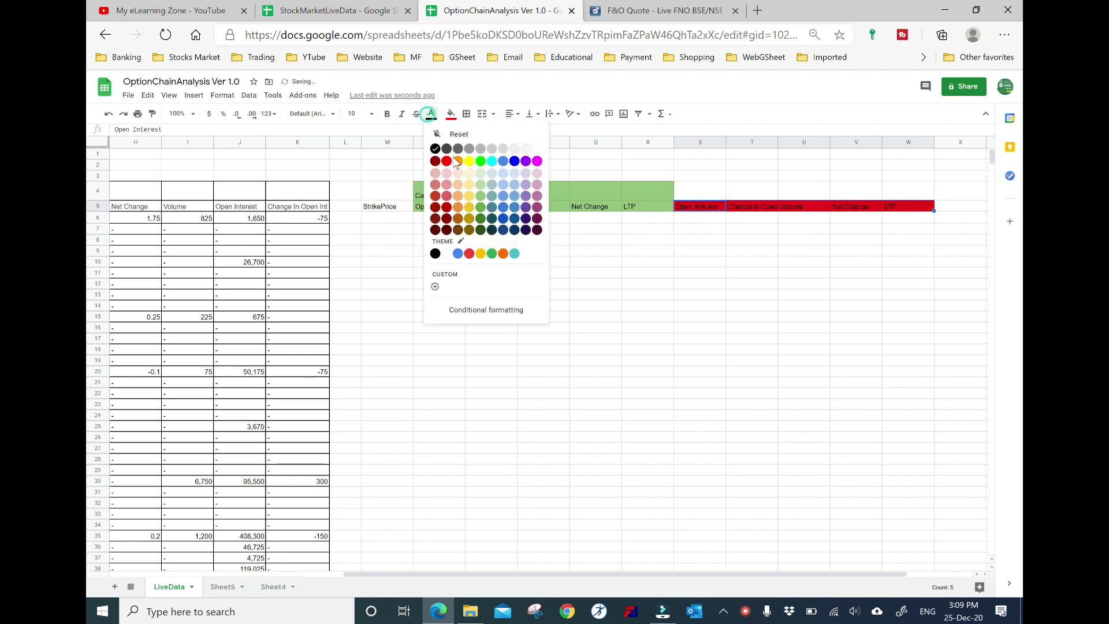
left_click(538, 150)
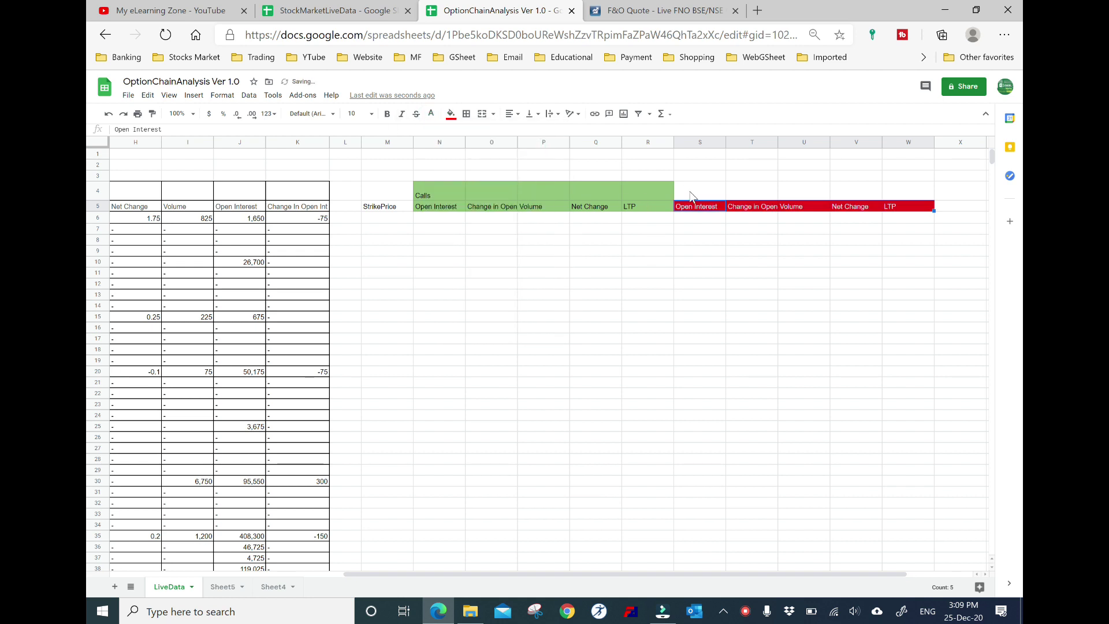
- Fill S4:W4 red with white text and enter the 'Puts' label in S4
left_click_drag(696, 194, 908, 192)
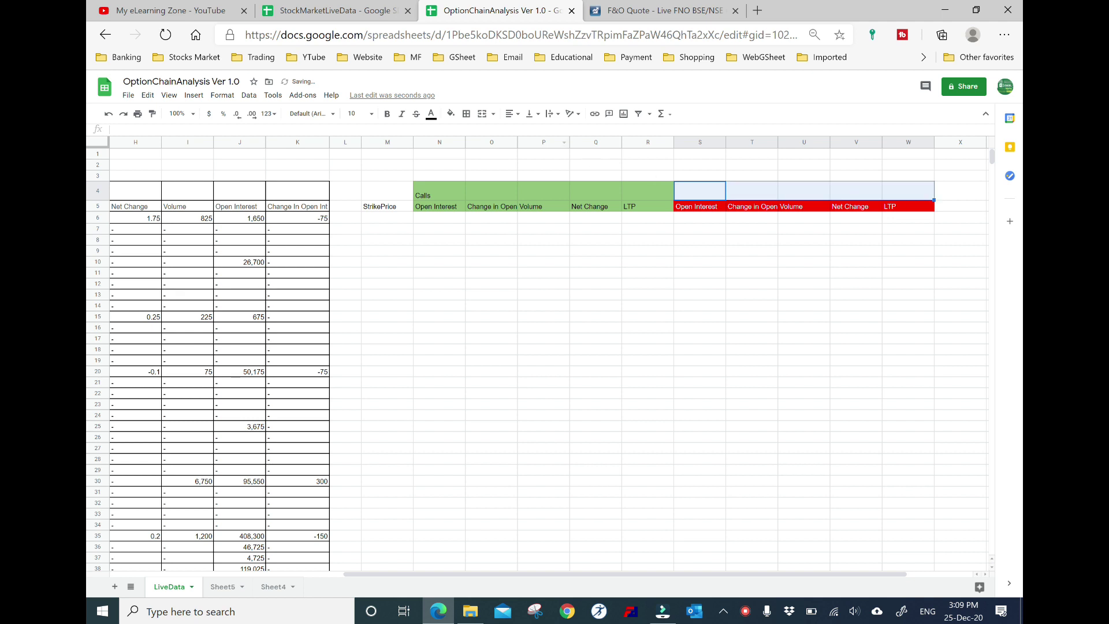
left_click(451, 115)
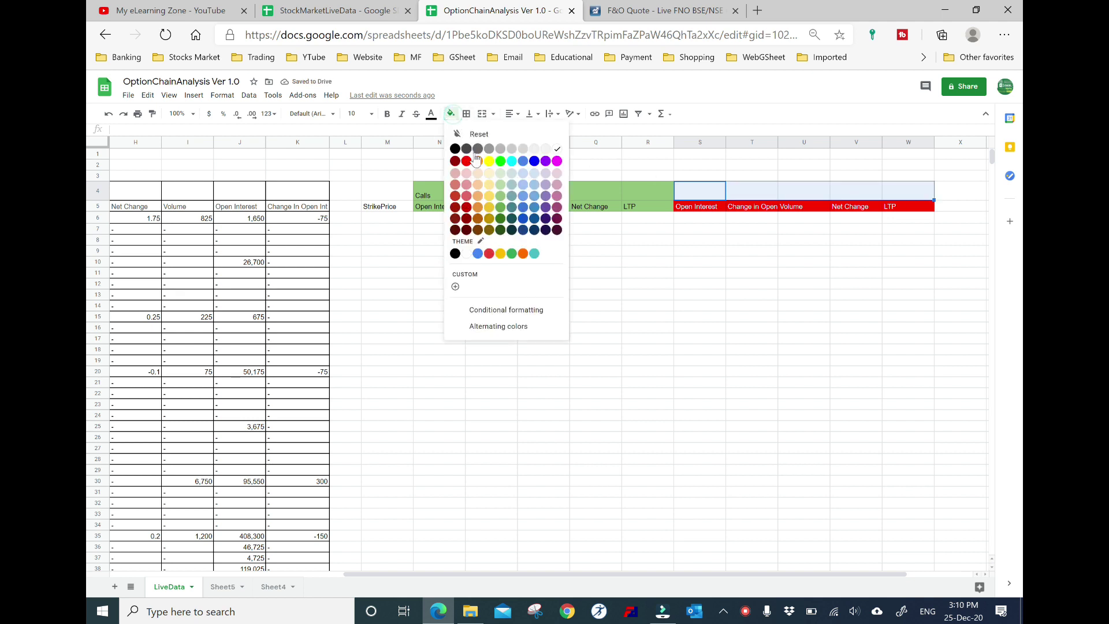
left_click(466, 161)
left_click(432, 114)
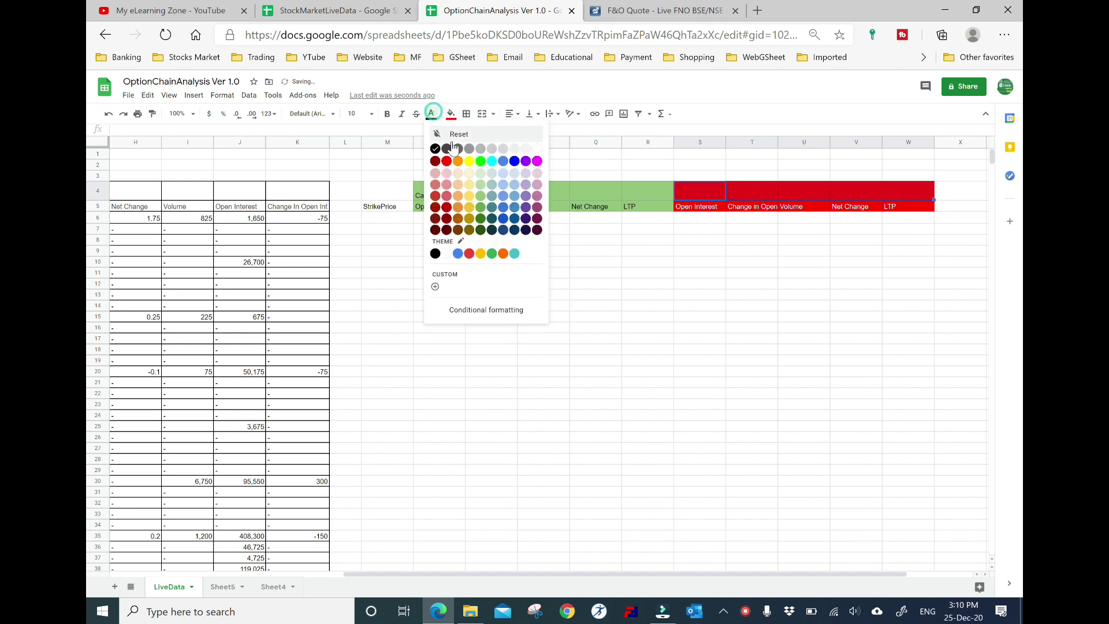
left_click(537, 151)
type("Puts")
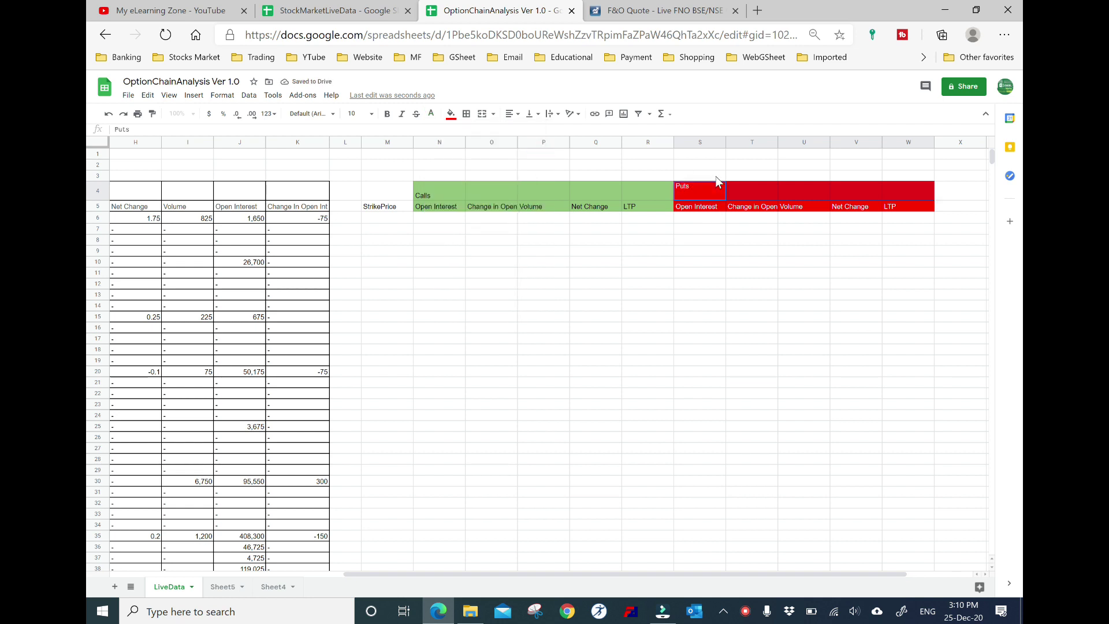
key("Return")
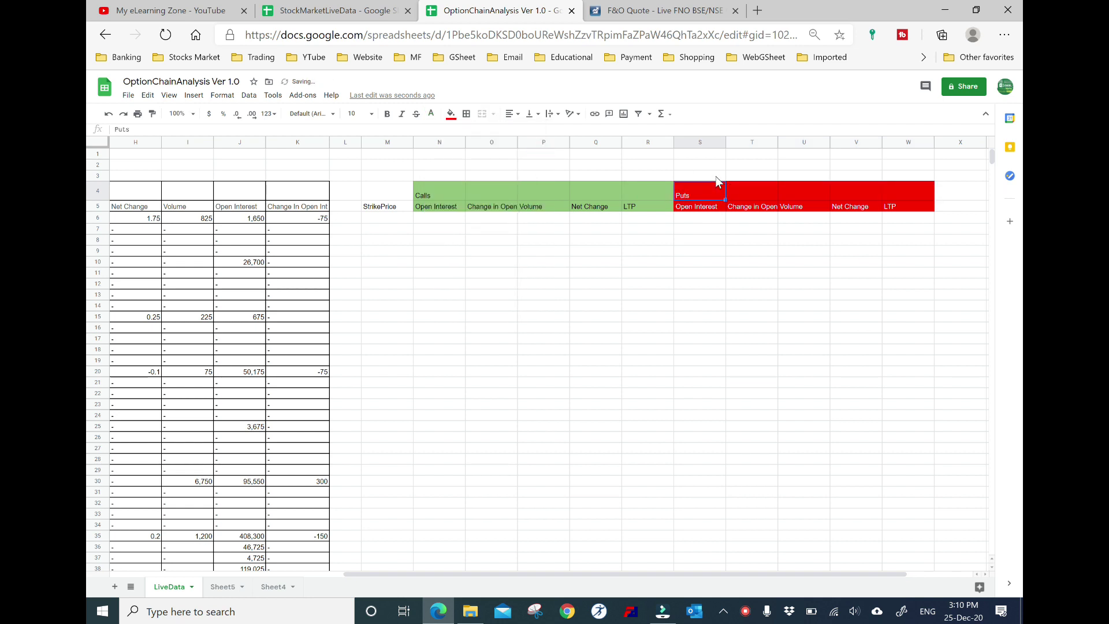
key("shift+Right")
key("shift+Right")
key("shift+Right")
key("shift+Right")
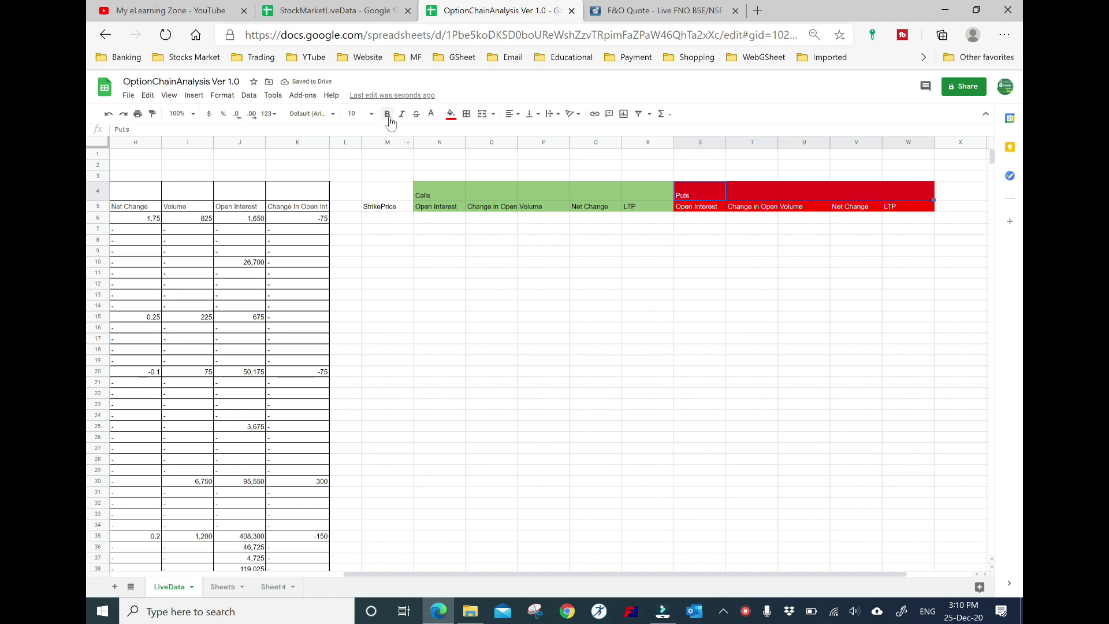
- Enlarge the Puts label and make the Calls label size 14 and bold
left_click(354, 114)
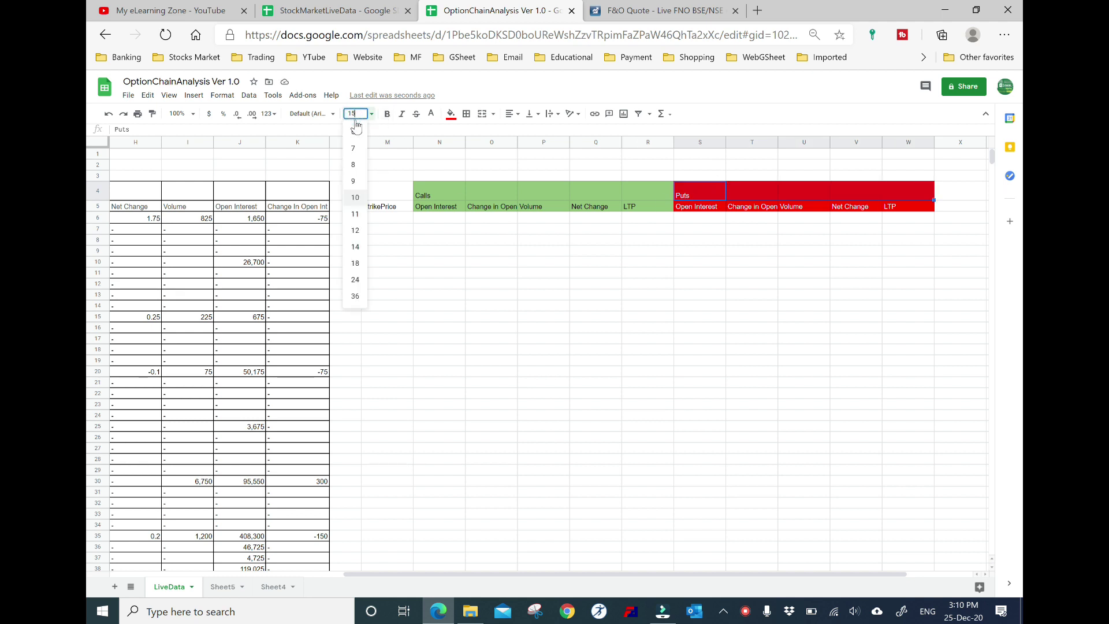
left_click(362, 250)
left_click_drag(439, 193, 636, 187)
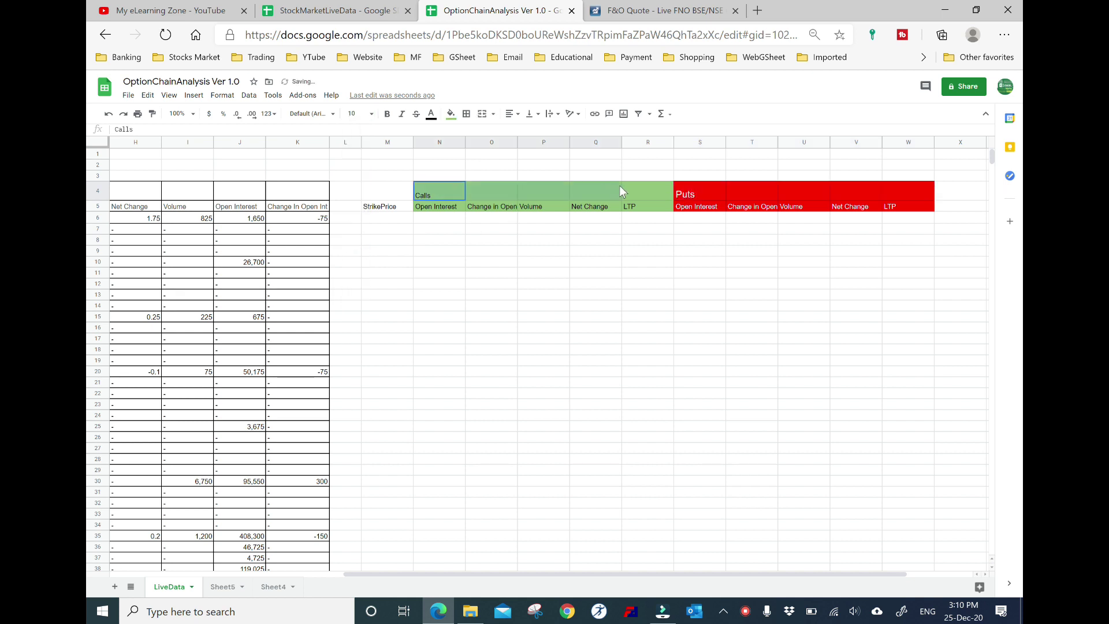
left_click(362, 114)
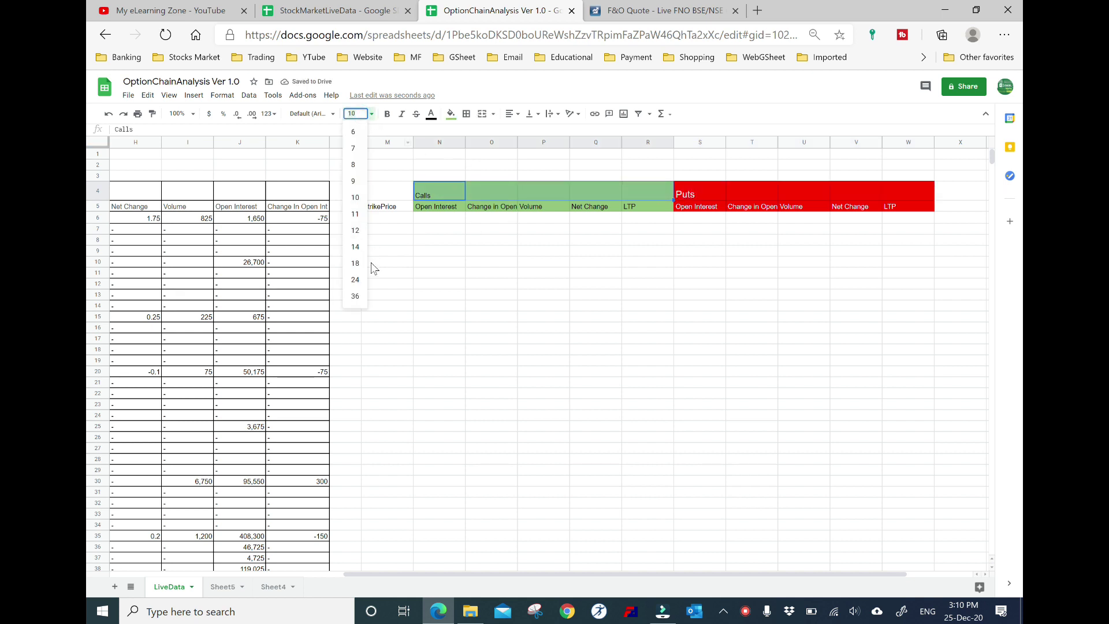
left_click(356, 245)
key("ctrl+b")
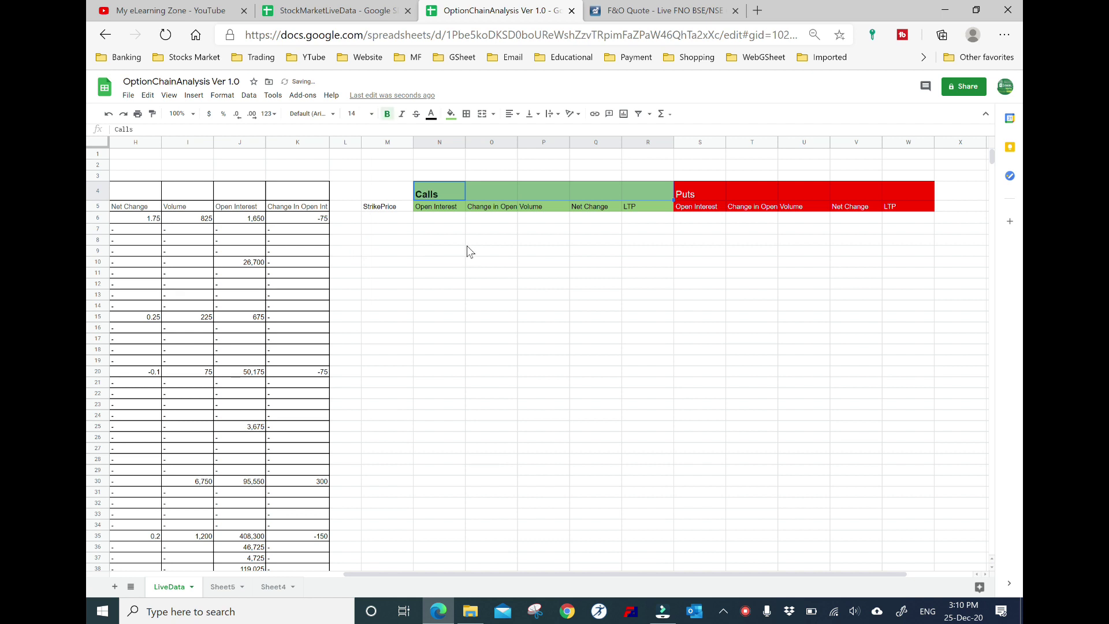
- Select the Puts heading, then settle on the StrikePrice heading in M5
left_click(699, 197)
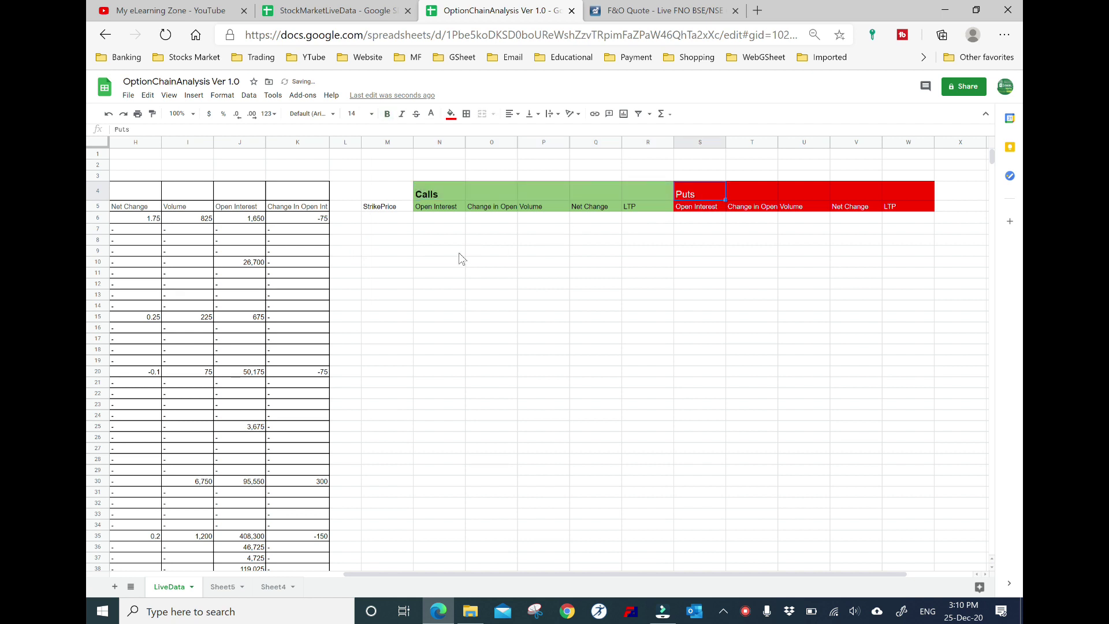
left_click(387, 206)
key("Right")
left_click(387, 205)
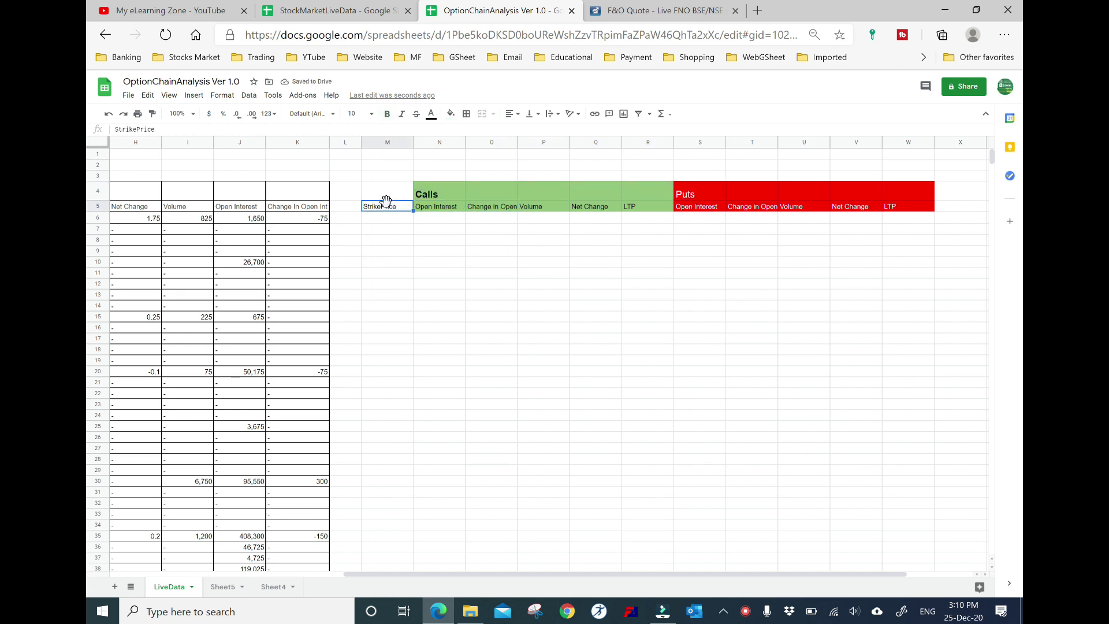
key("Left")
key("Left")
key("Left")
key("Left")
key("Left")
key("Left")
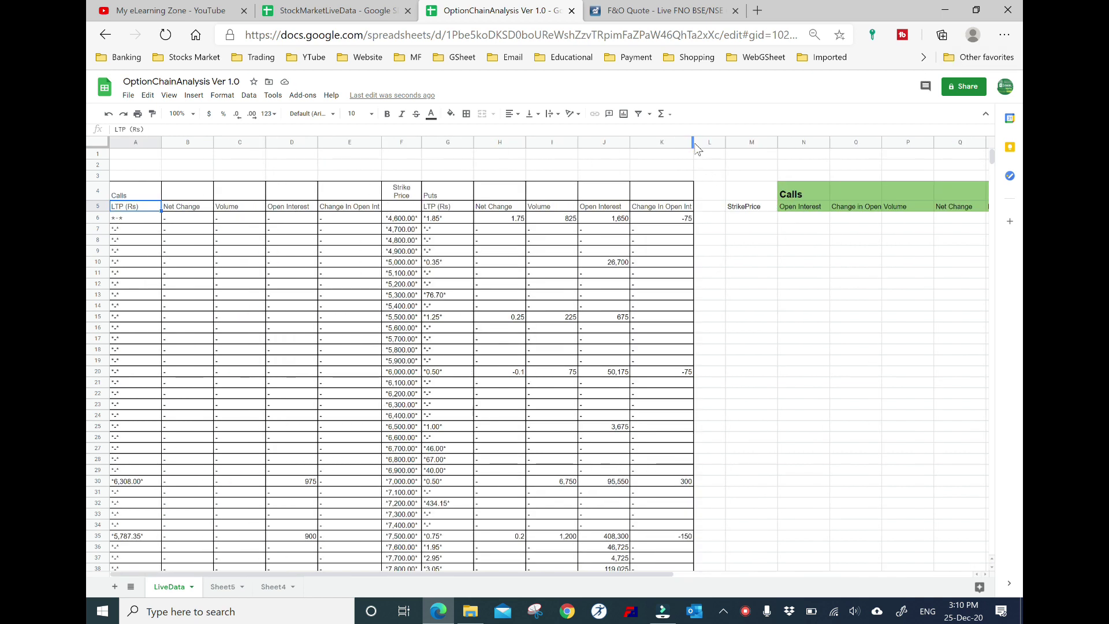
left_click(739, 227)
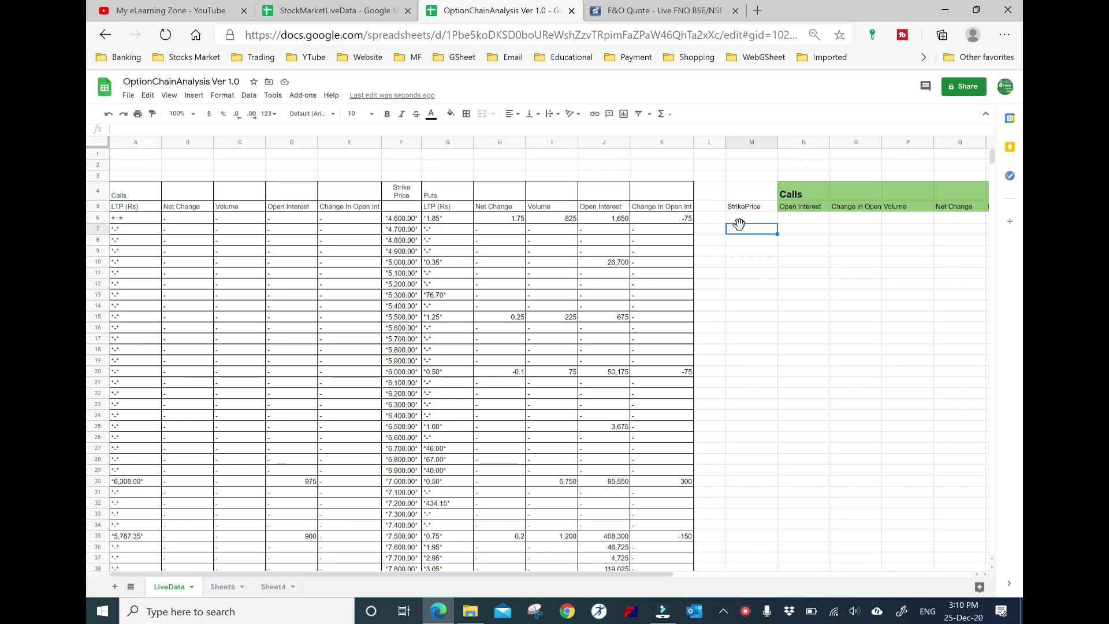
key("Up")
key("Right")
key("Right")
key("Right")
key("Right")
key("Right")
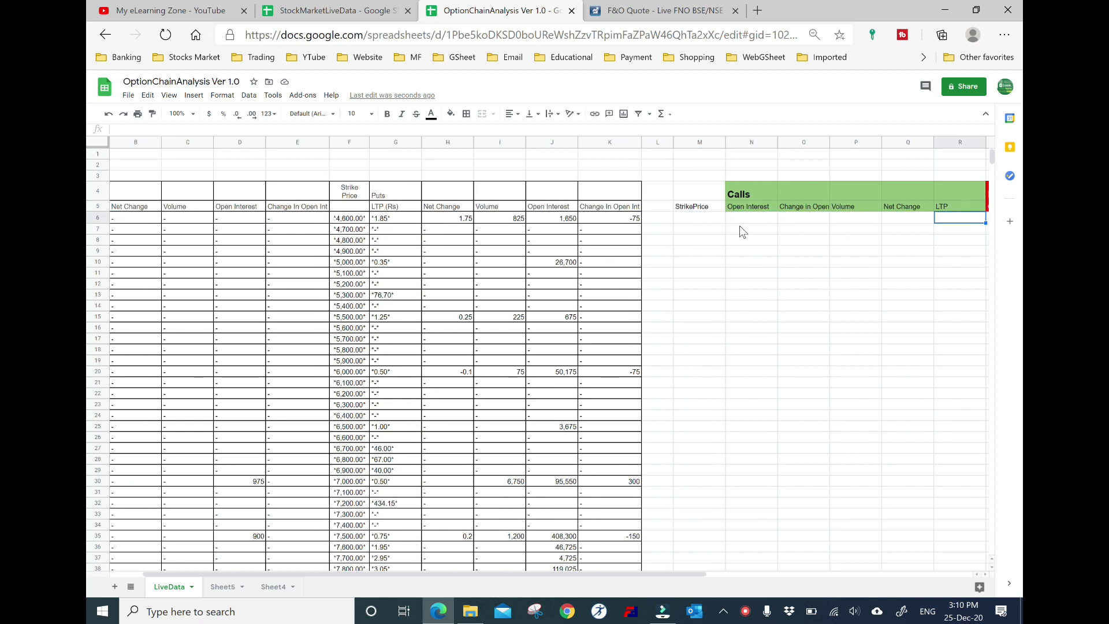
key("Right")
key("Right")
key("Right")
key("Left")
key("Left")
key("Left")
key("Left")
key("Left")
key("Left")
key("Left")
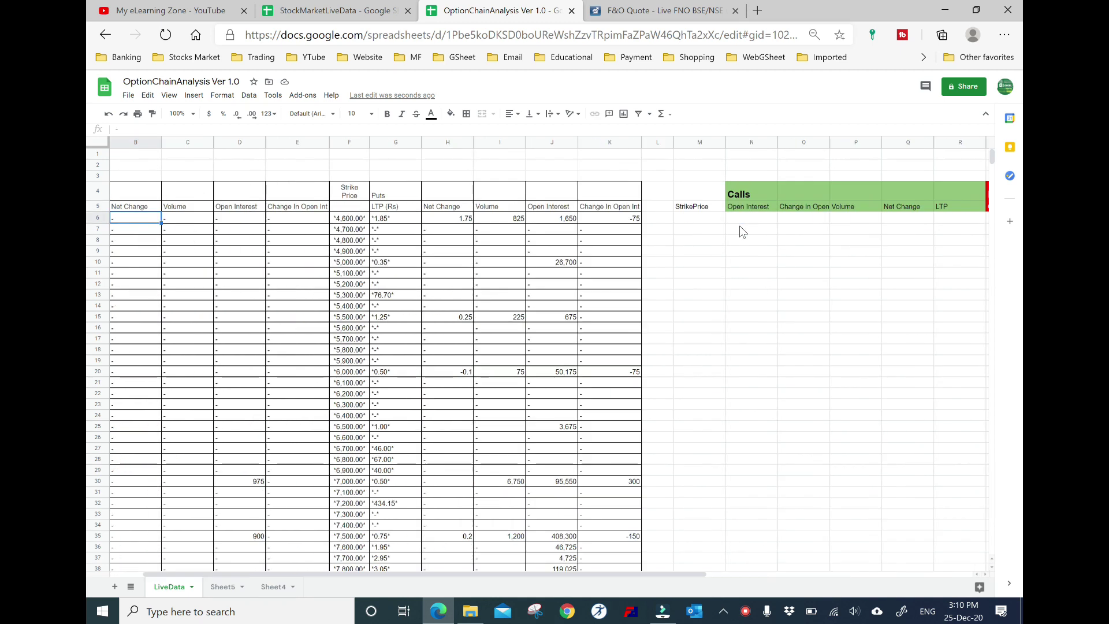
key("Right")
key("Right")
key("Right")
key("Right")
key("Right")
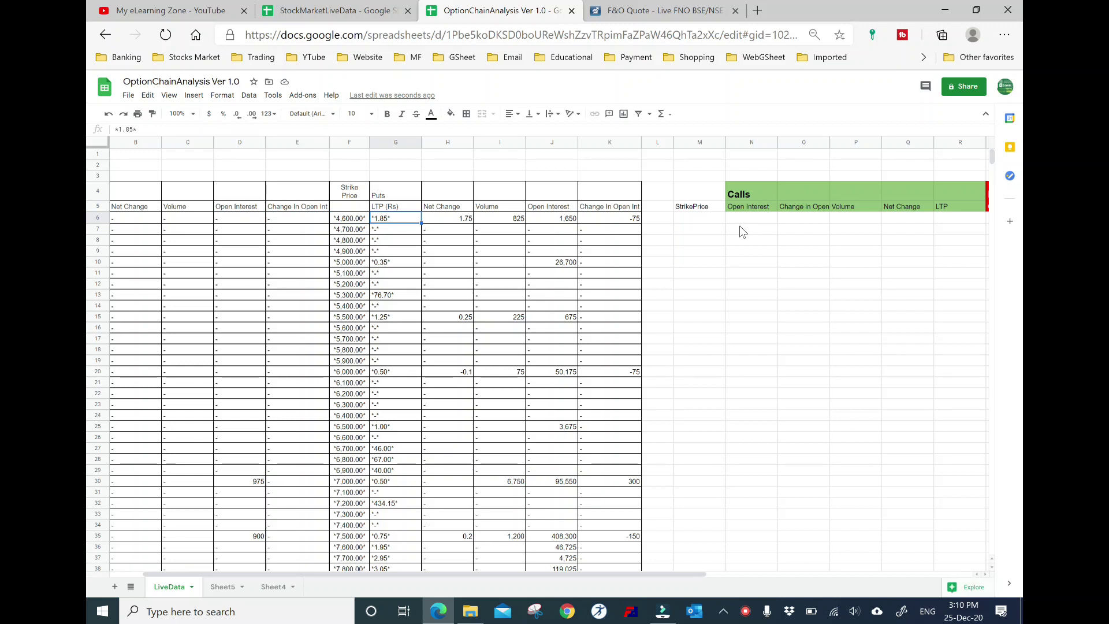
key("Right")
key("Right")
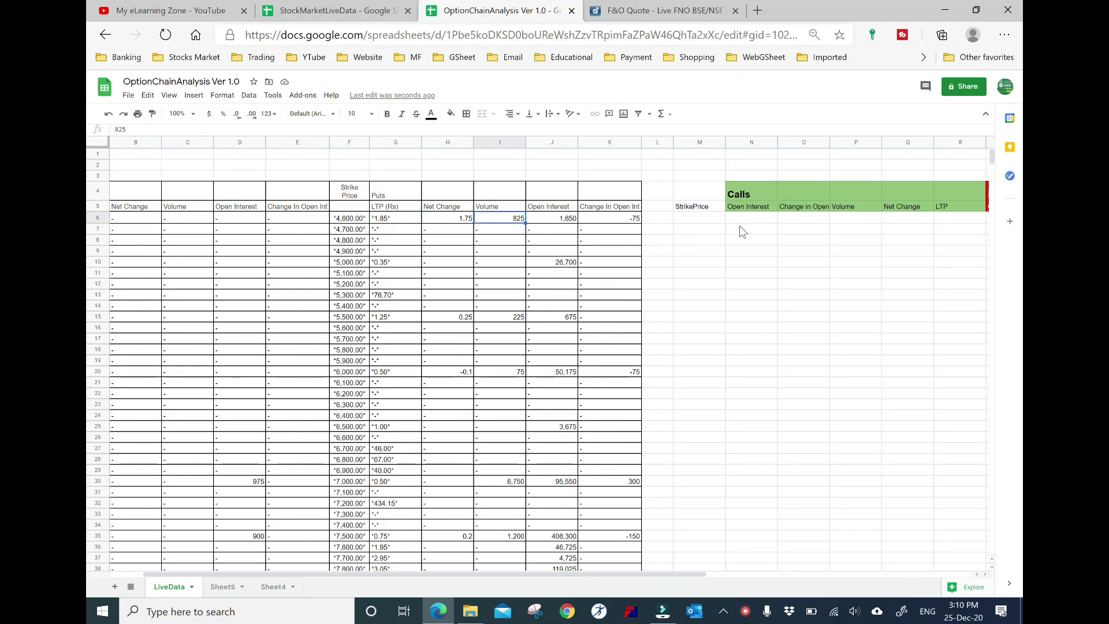
key("Right")
key("Right")
key("Right")
key("Right")
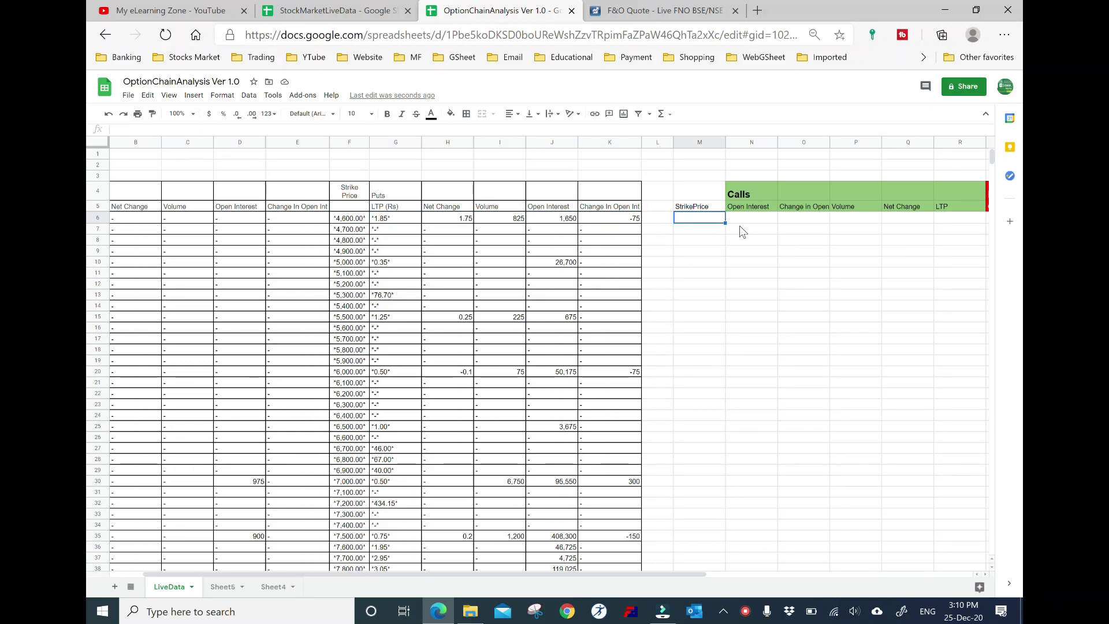
key("Right")
key("Right")
key("Right")
key("Right")
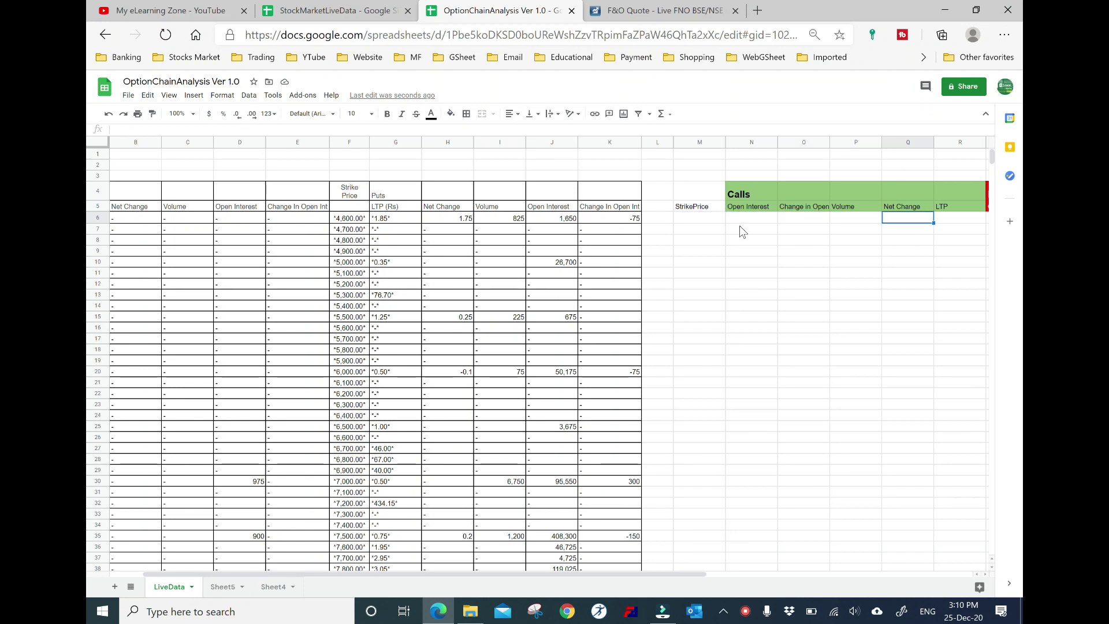
key("Right")
key("Right")
key("Right")
key("Right")
key("Left")
key("Left")
key("Left")
key("Left")
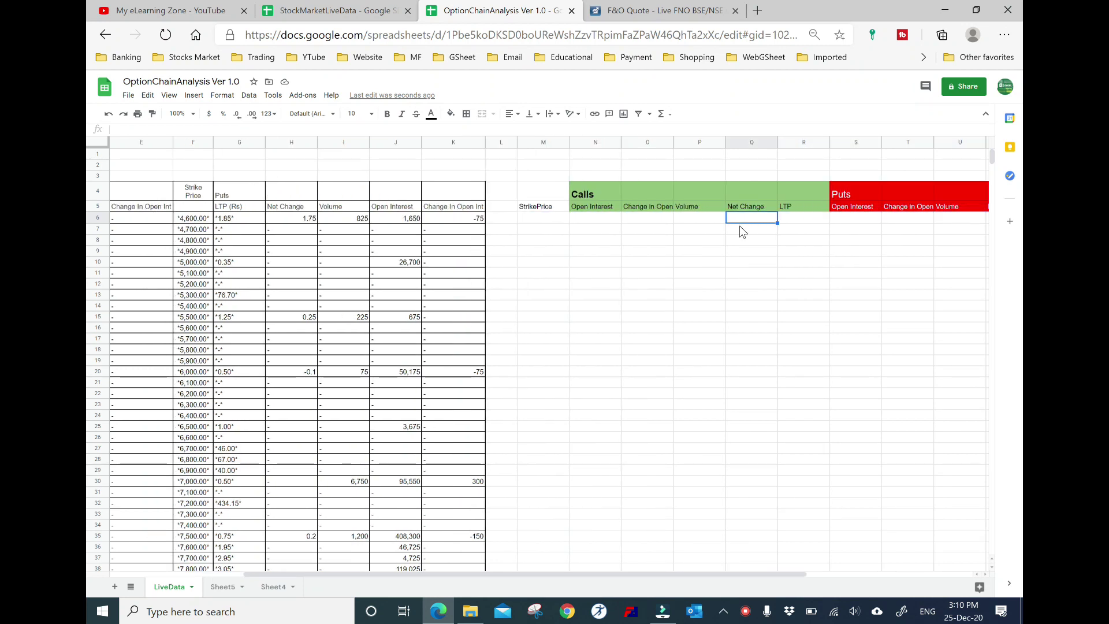
key("Left")
key("Left")
key("Left")
key("Left")
key("Left")
key("Left")
key("Left")
key("Left")
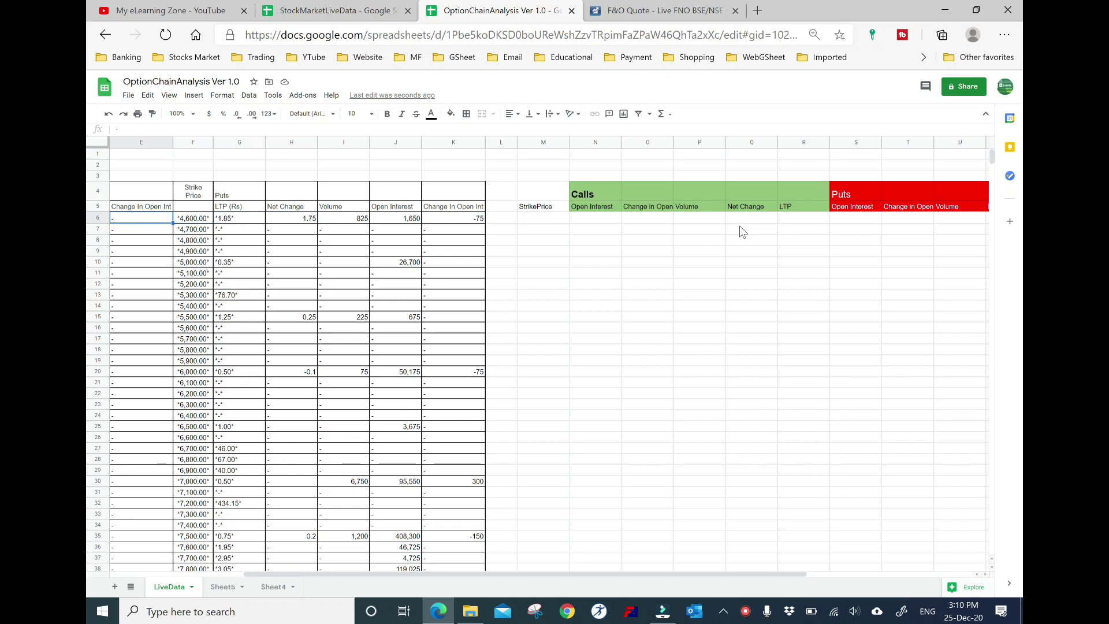
key("Left")
key("Left")
key("Left")
key("Left")
key("Right")
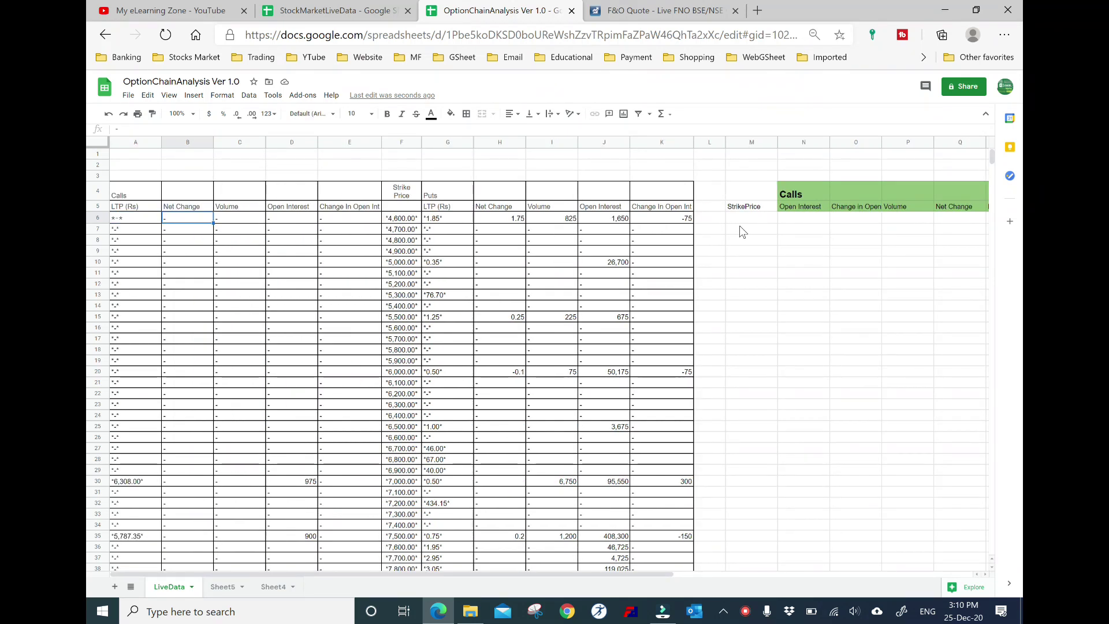
key("Right")
key("Right")
key("Right")
key("Right")
key("Left")
key("Left")
key("Left")
key("Left")
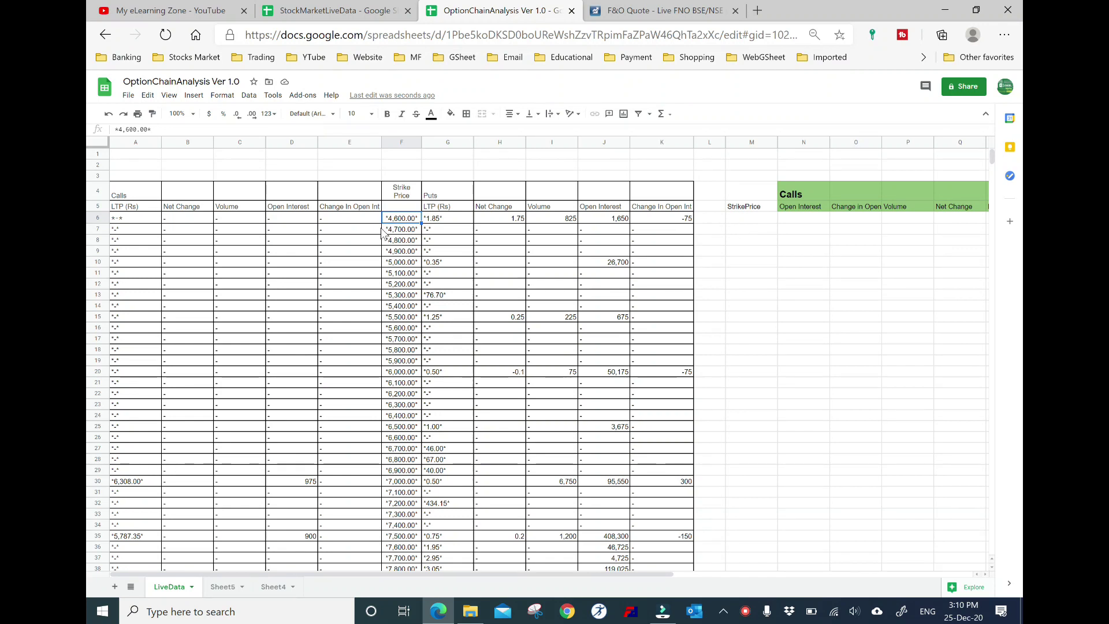
left_click(737, 220)
type("=")
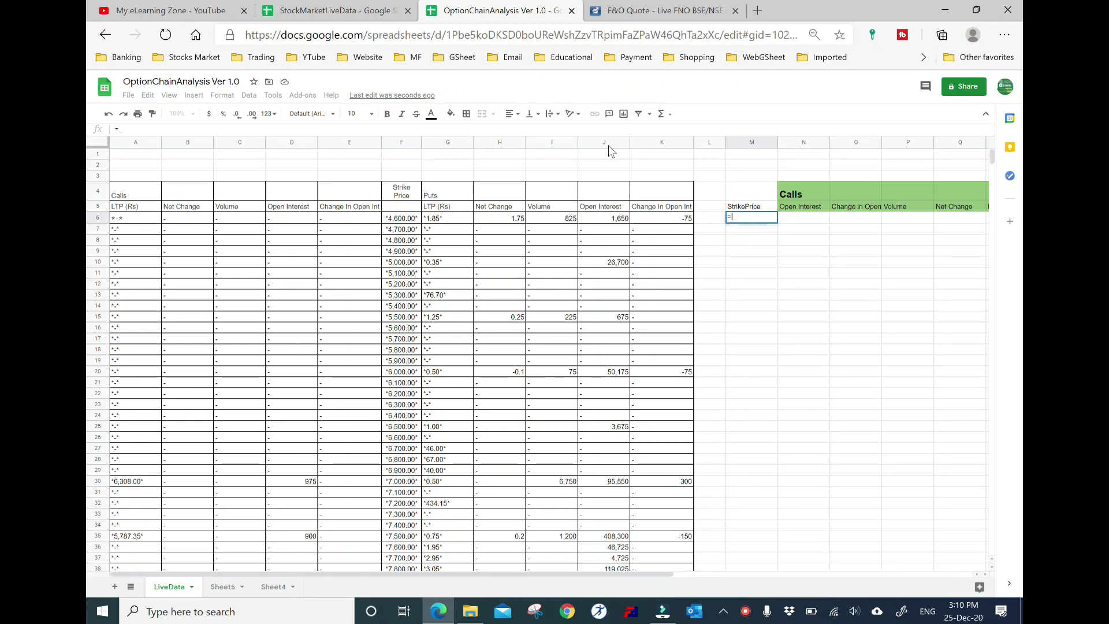
key("Escape")
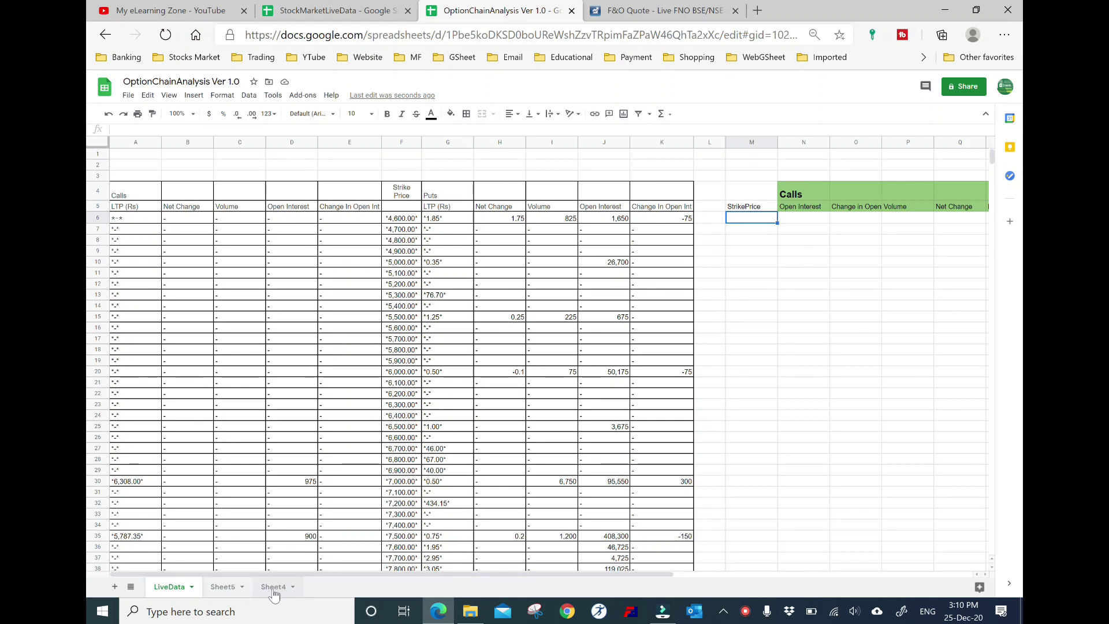
left_click(275, 586)
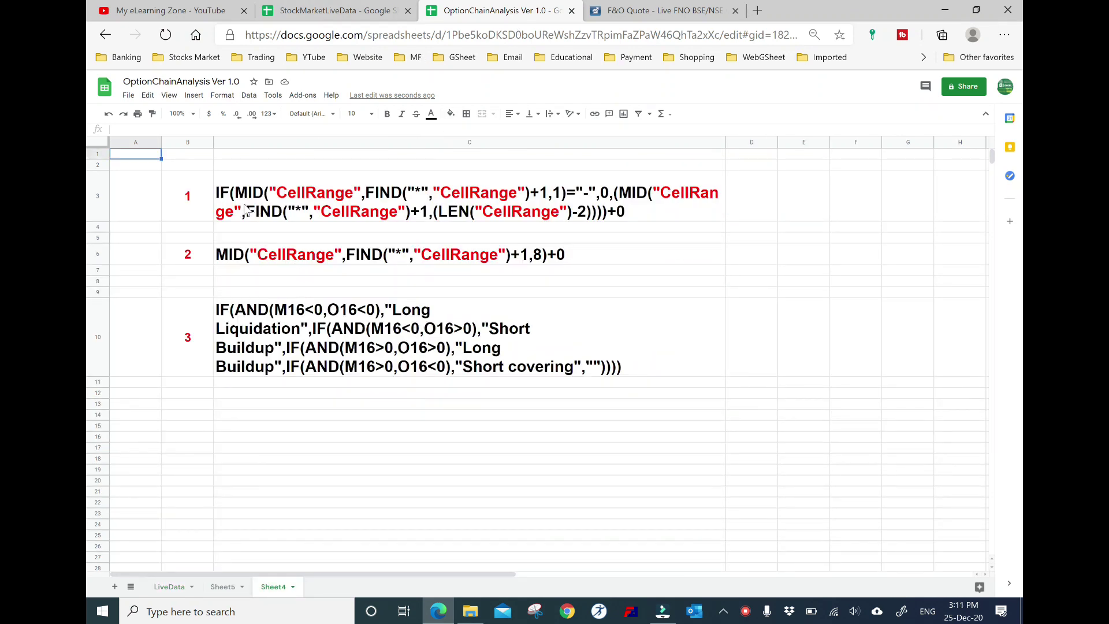
left_click(220, 193)
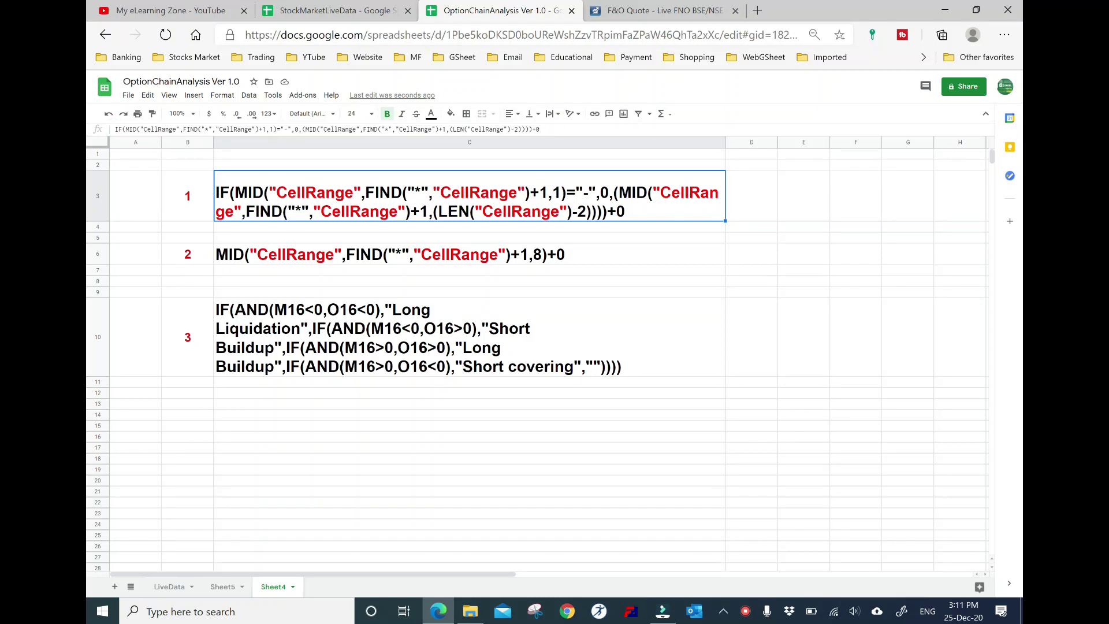
left_click_drag(115, 128, 610, 144)
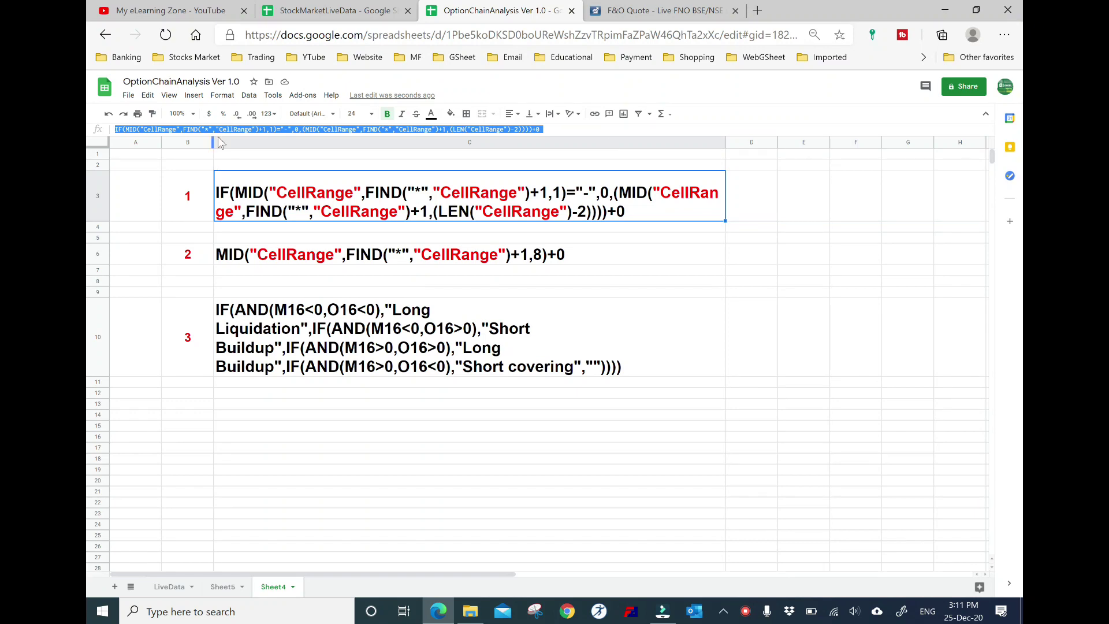
left_click(341, 11)
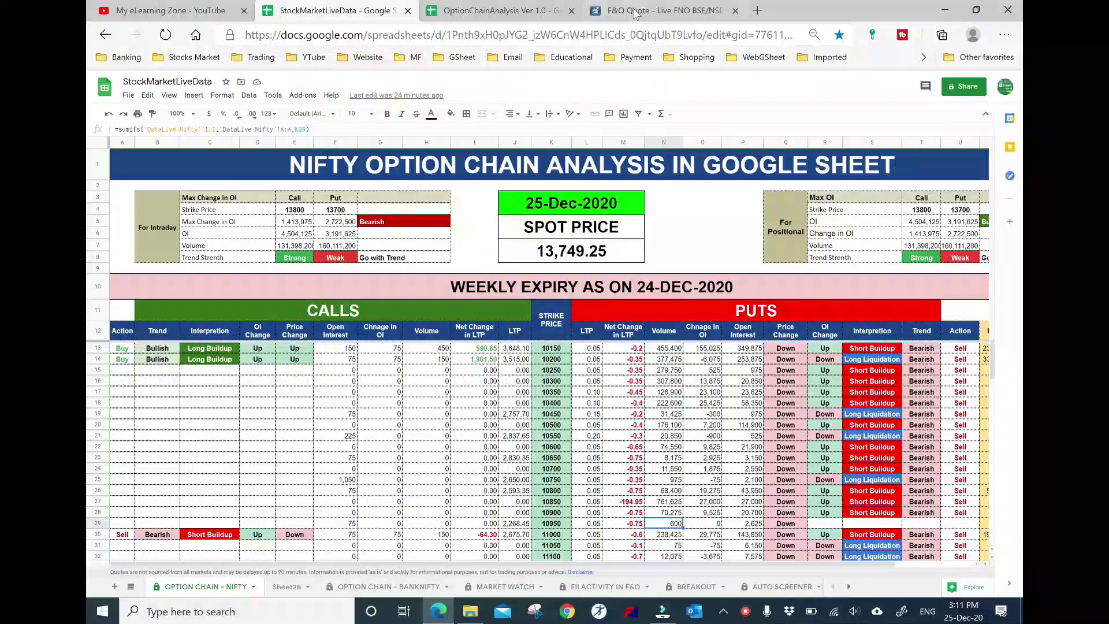
left_click(497, 11)
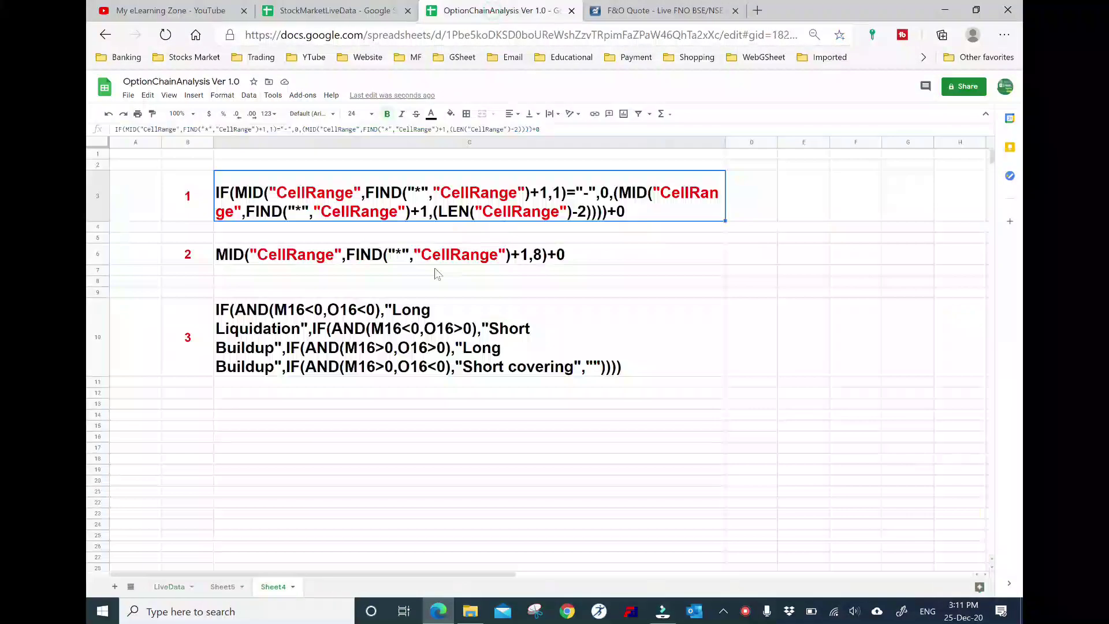
left_click(164, 587)
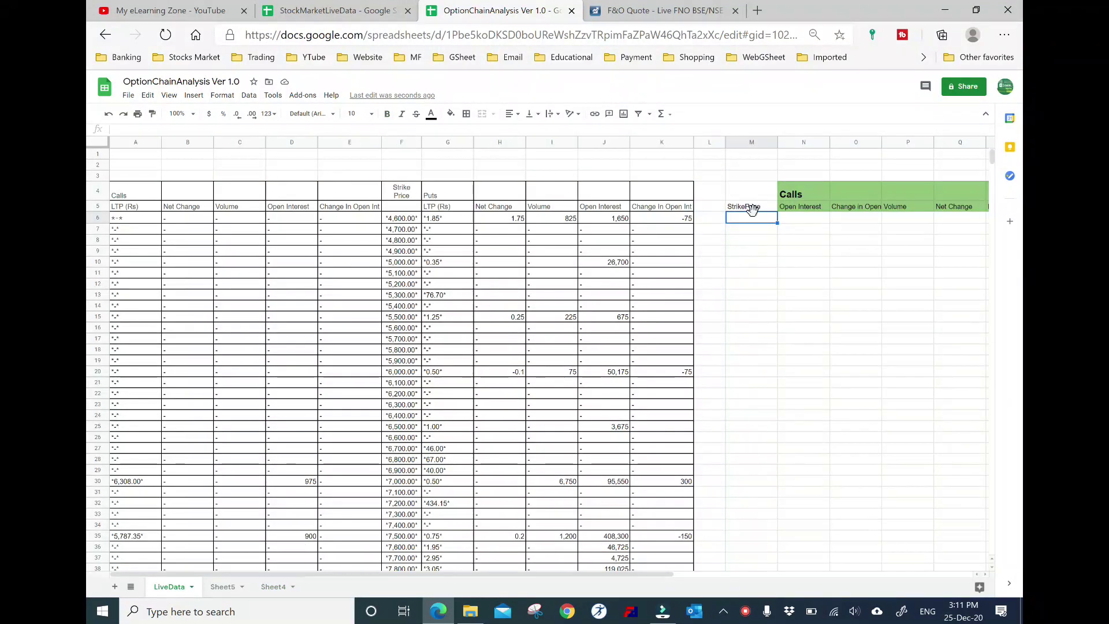
- Paste the Sheet4 strike-price formula into M6 and try replacing its first CellRange placeholder with F6
double_click(753, 224)
type("IF(MID(\"CellRange\",FIND(\"*\",\"CellRange\")+1,1)=\"-\",0,(MID(\"CellRange\",FIND(\"*\",\"CellRange\")+1,(LEN(\"CellRange\")-2))))+0 Screen reader support enabled.")
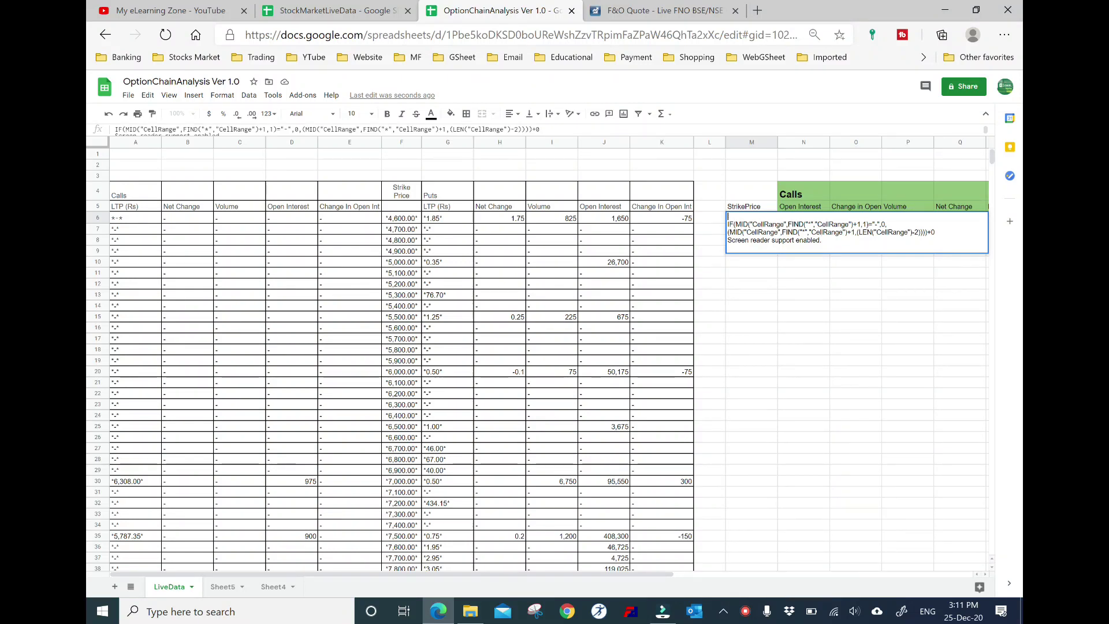
type("=")
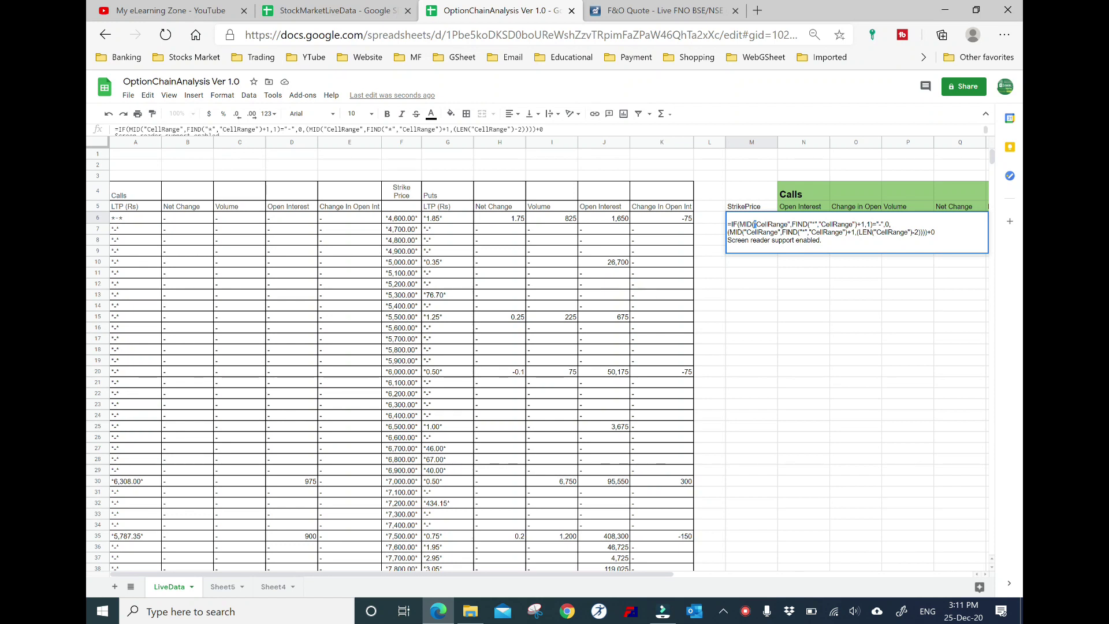
double_click(763, 224)
key("BackSpace")
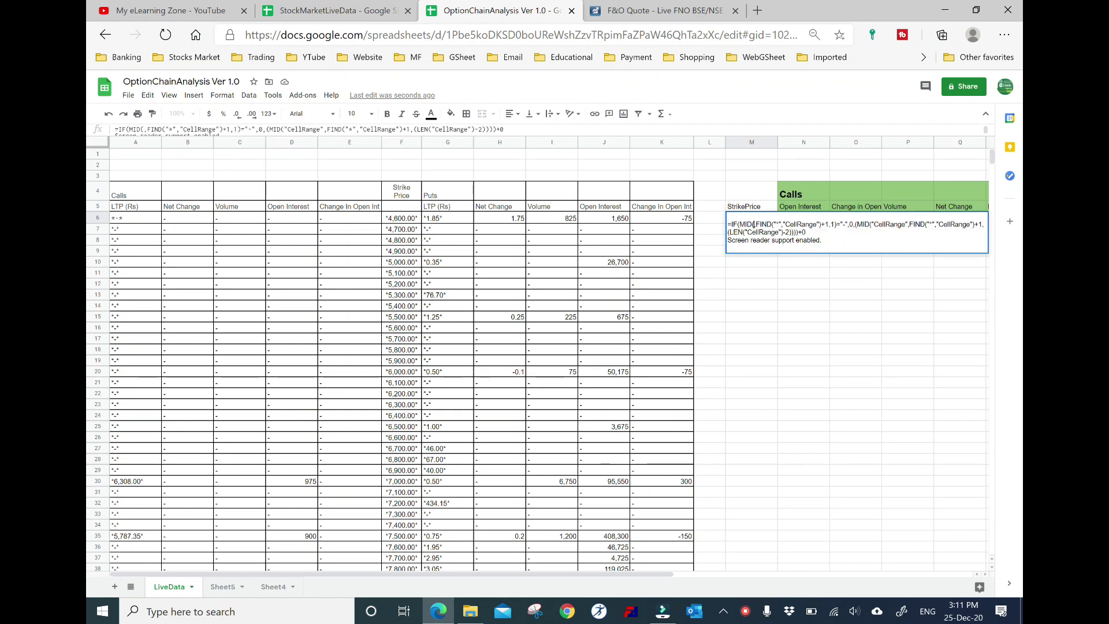
left_click(403, 219)
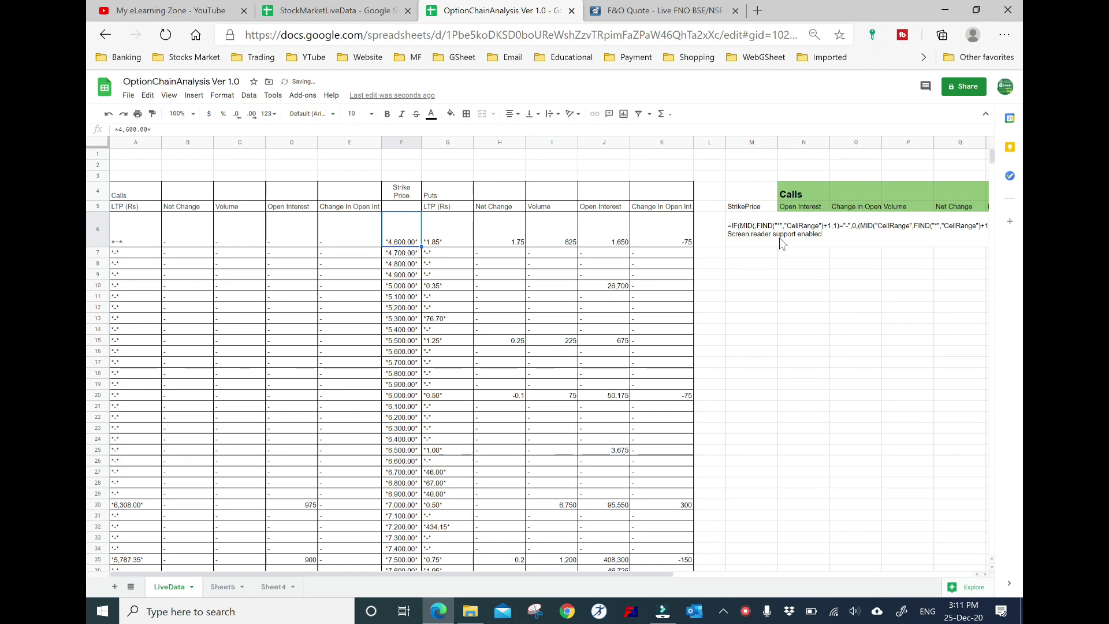
left_click(789, 265)
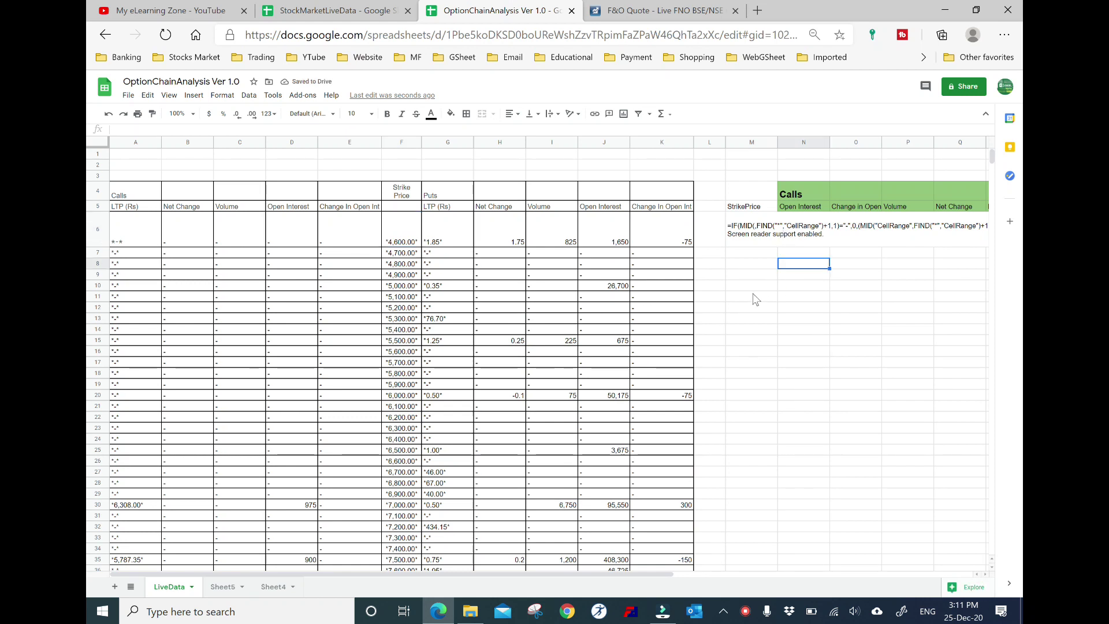
left_click(397, 240)
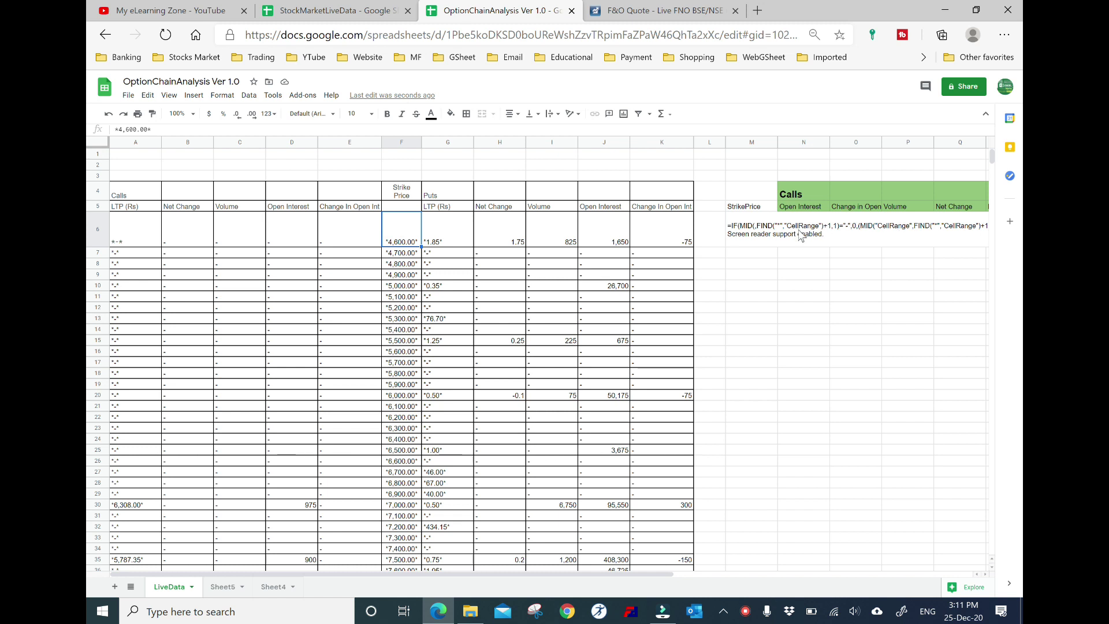
- Clear the broken formula from M6 and paste the strike-price formula in again
left_click(751, 239)
key("Delete")
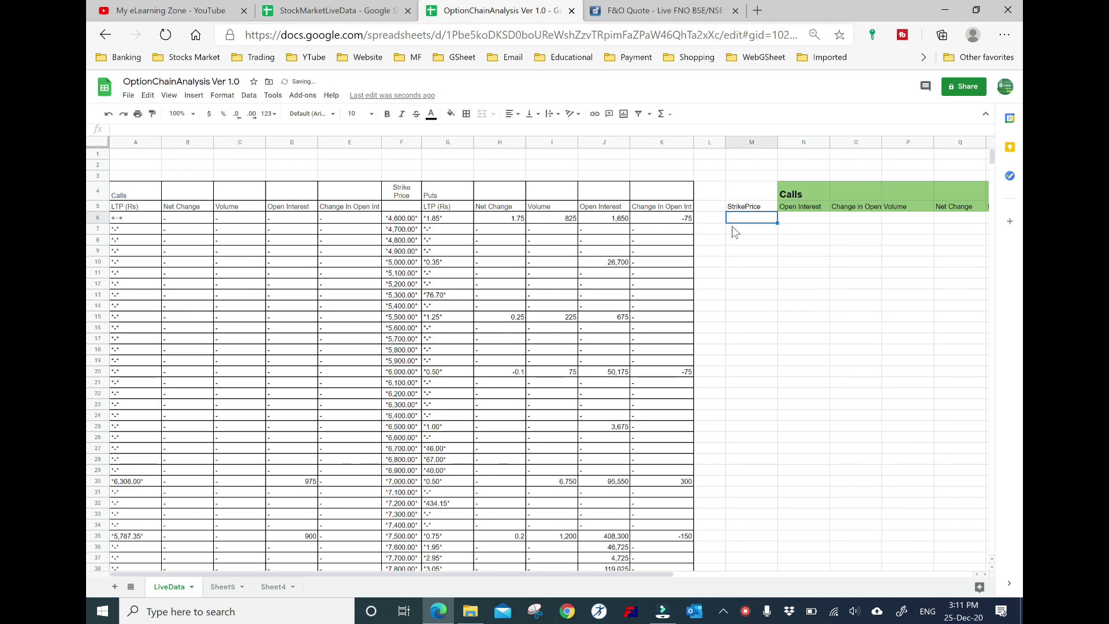
key("Return")
key("ctrl+v")
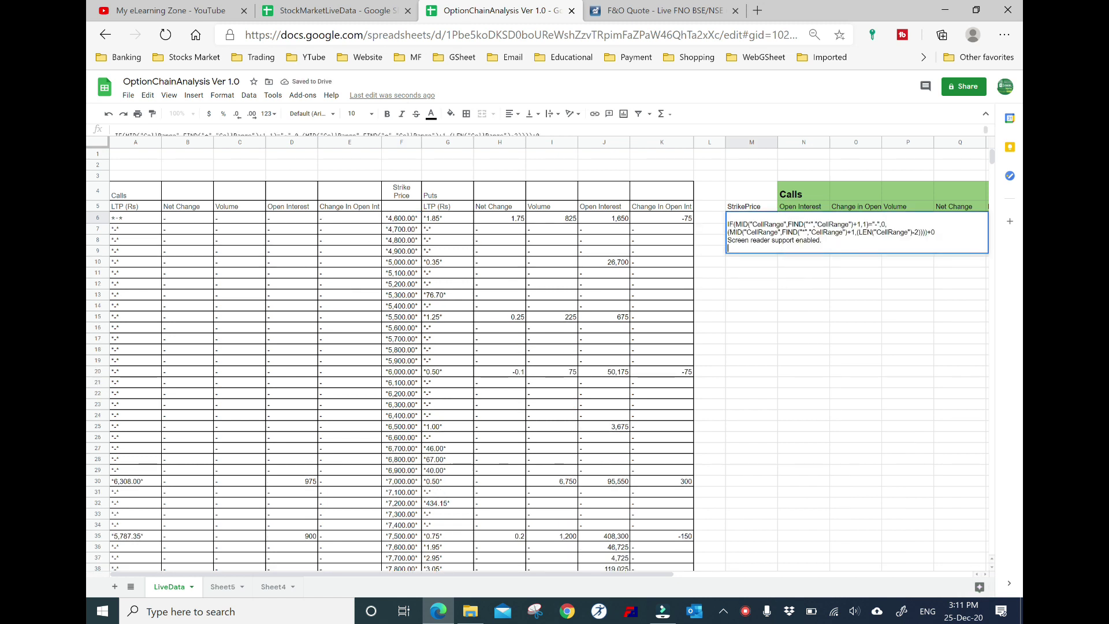
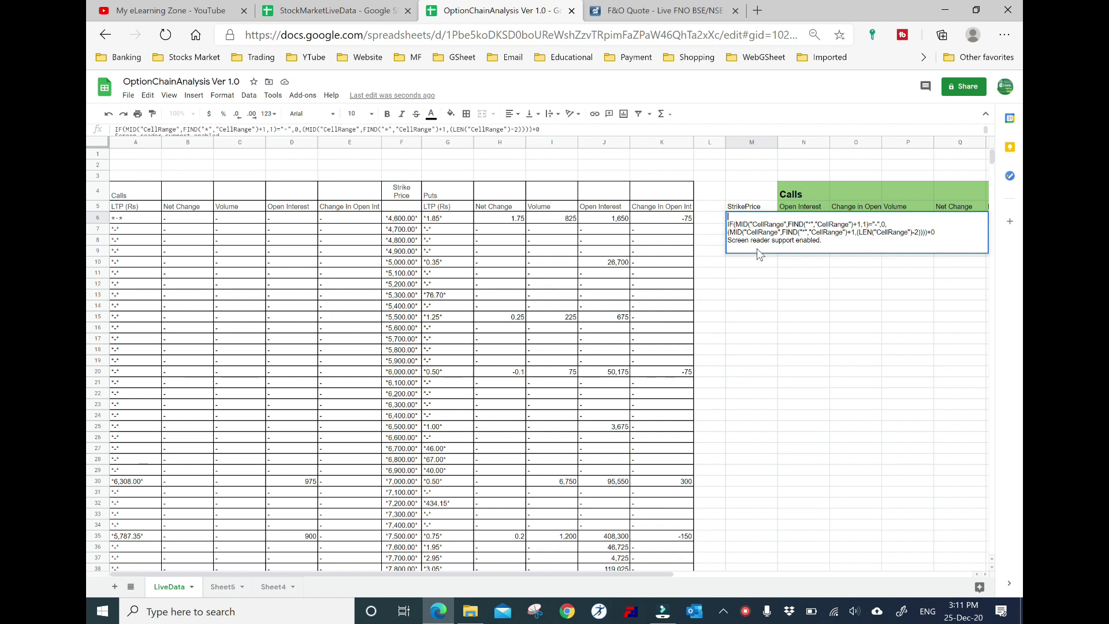
- Prefix the M6 formula with = and point the first MID, FIND and second MID placeholders at F6
type("=")
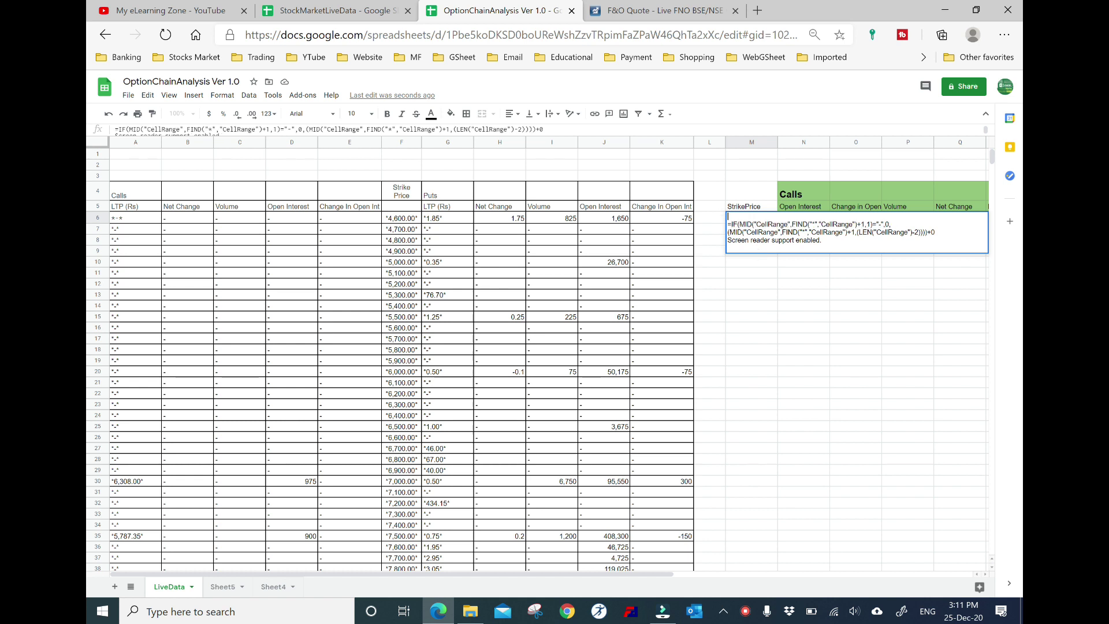
key("Delete")
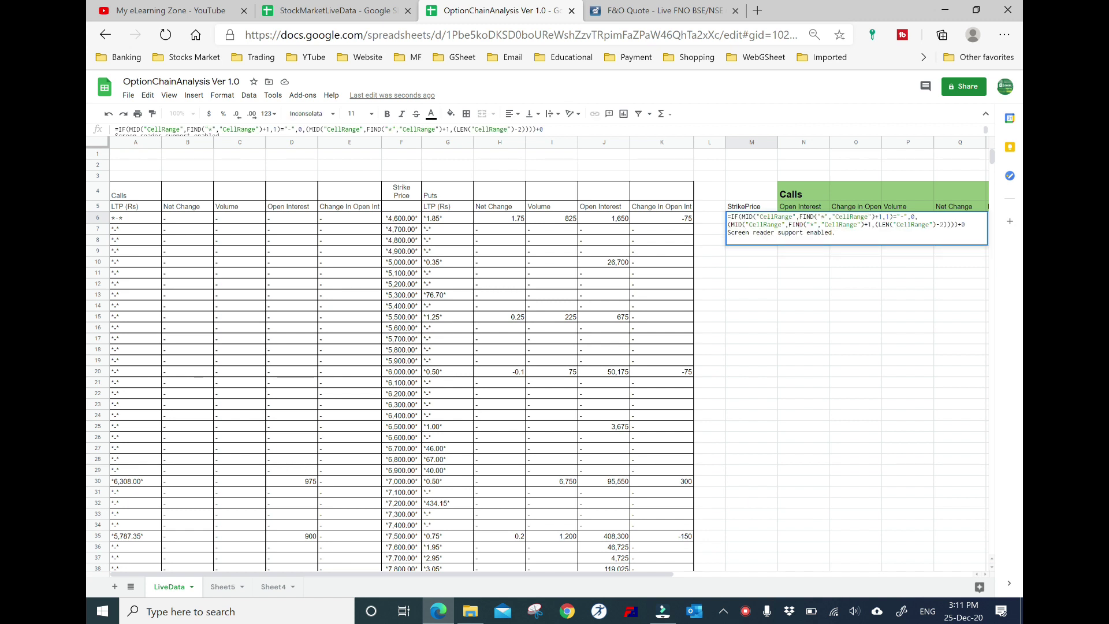
key("Delete")
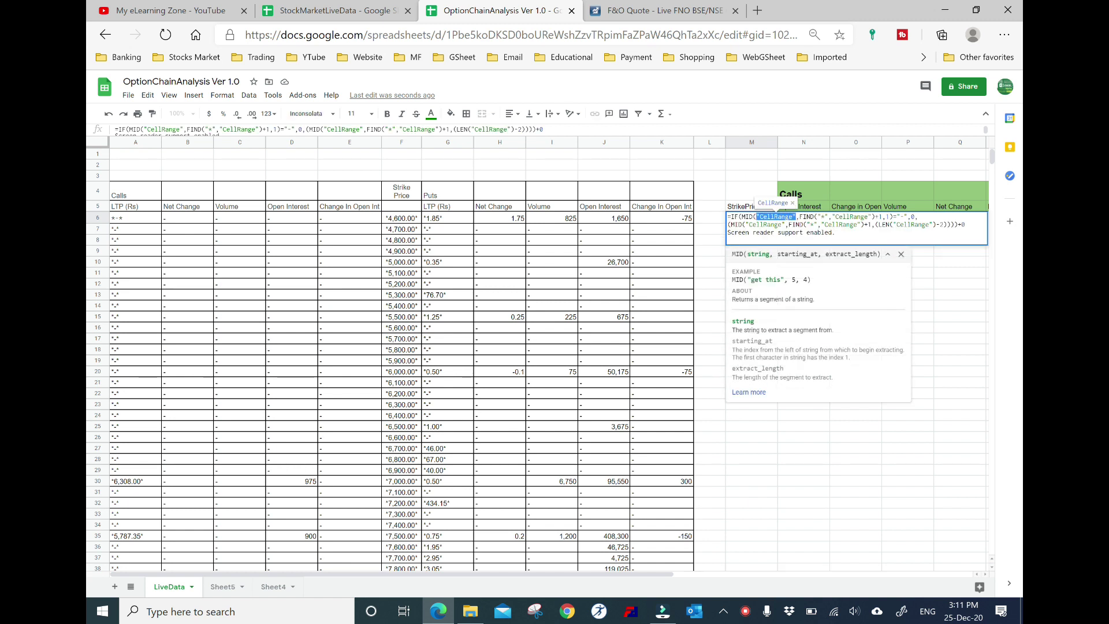
left_click(403, 220)
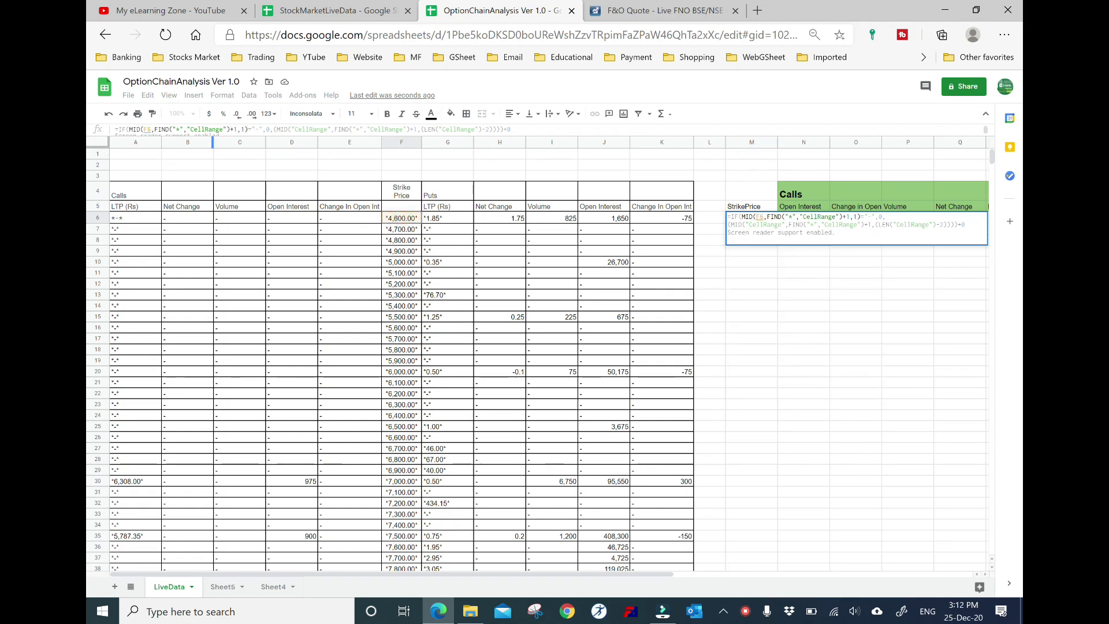
left_click(187, 130)
key("shift+Right")
key("shift+Right")
key("shift+Right")
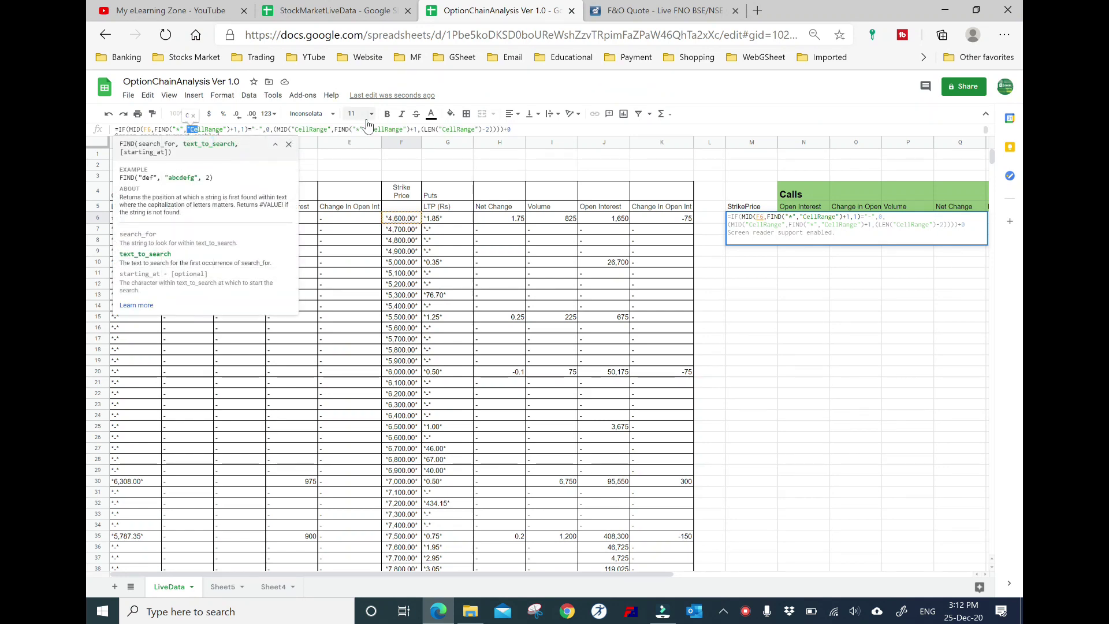
key("shift+Right")
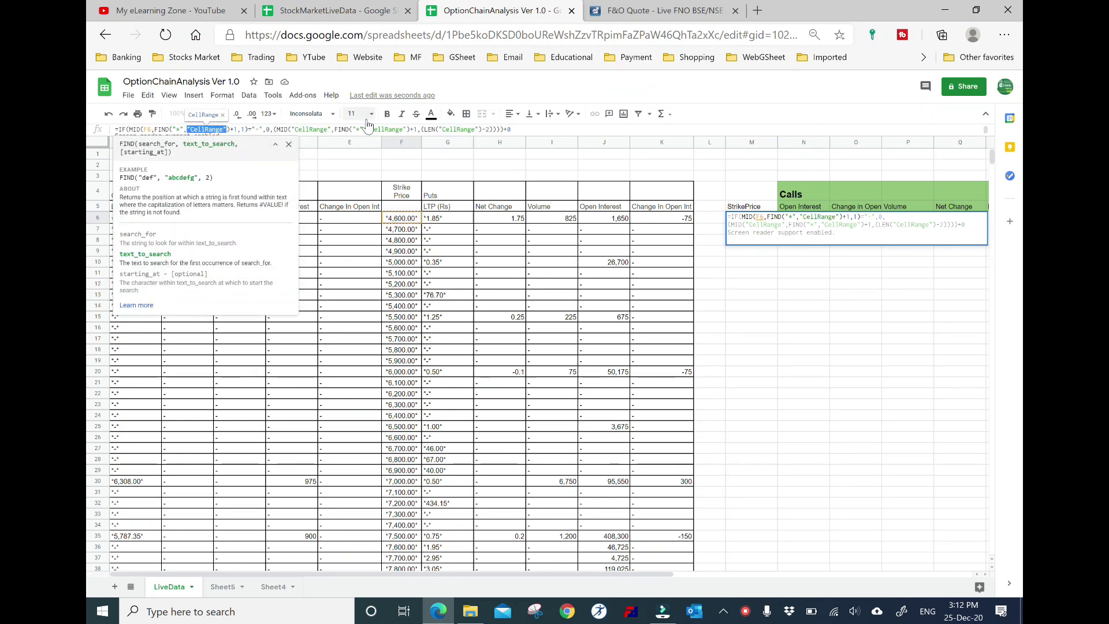
type("F6")
key("Right")
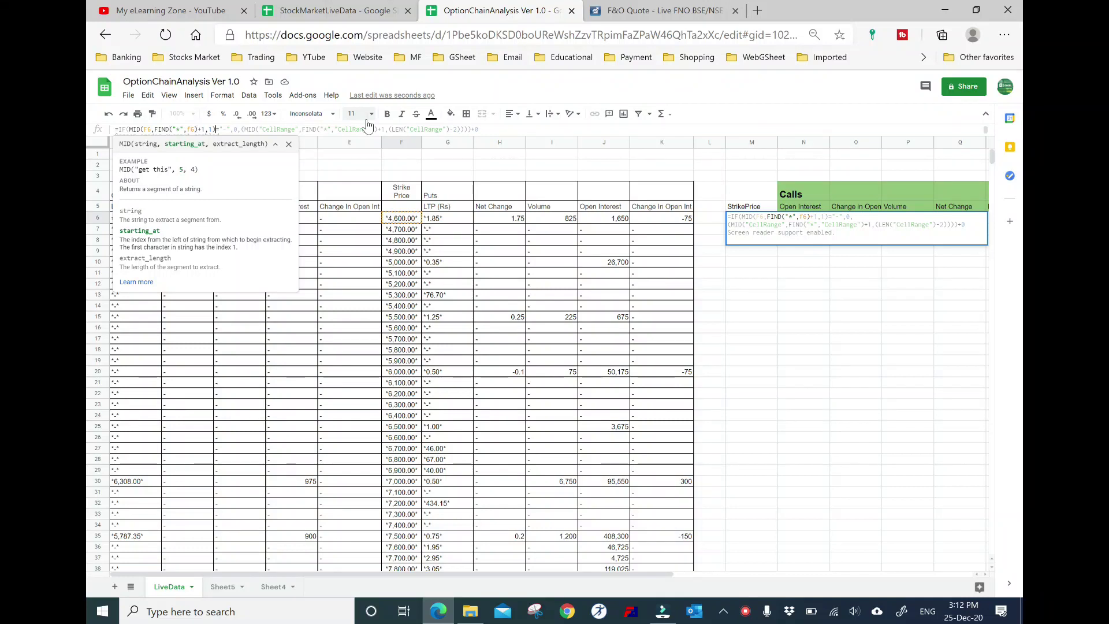
key("Right")
key("Right")
key("Right")
key("shift+Right")
key("shift+Right")
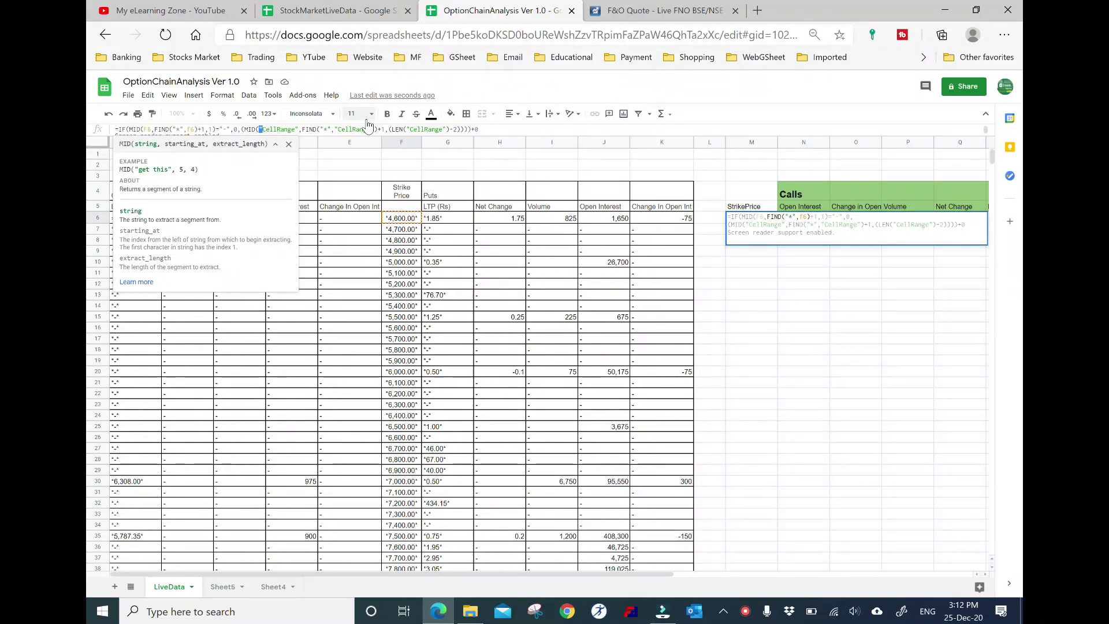
key("shift+Right")
key("shift+Right")
key("shift+Right")
key("shift+Right")
key("shift+Right")
key("shift+Right")
key("shift+Right")
key("shift+Right")
key("shift+Right")
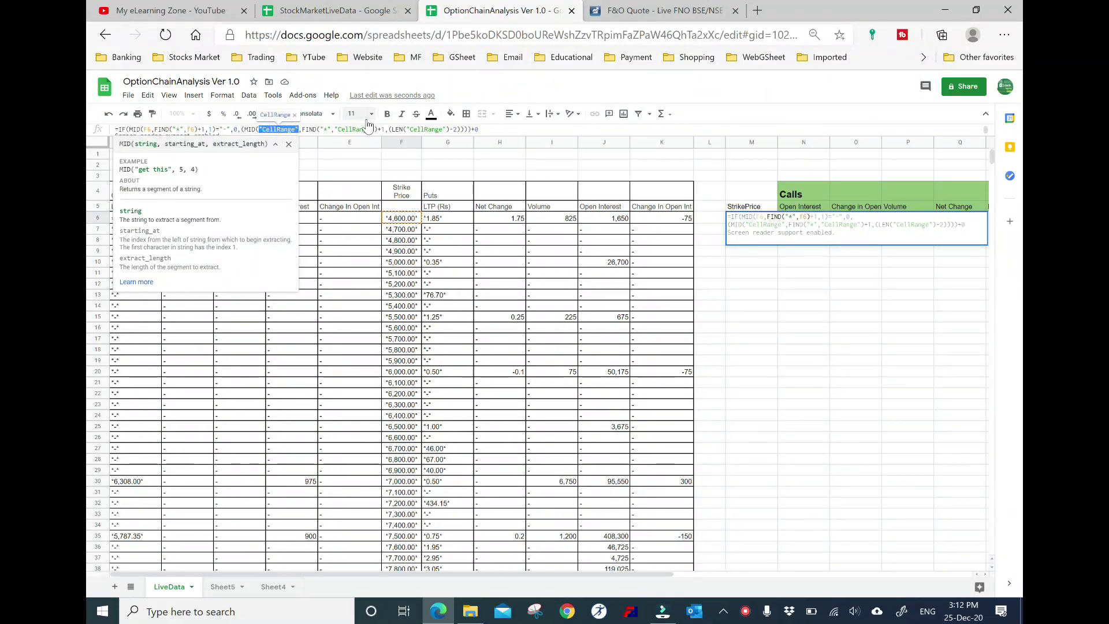
type("F6")
- Replace the remaining FIND and LEN CellRange placeholders with F6 and enter the formula in M6
key("Right")
key("Right")
key("Right")
key("Right")
key("Right")
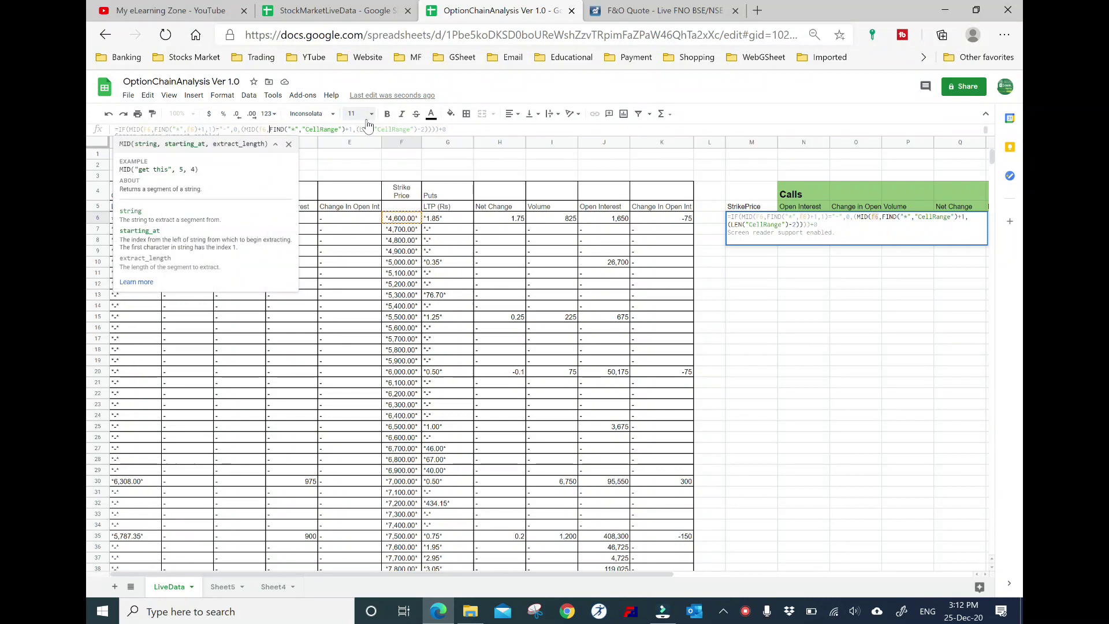
key("Right")
key("Right")
key("shift+Right")
key("shift+Right")
key("shift+Right")
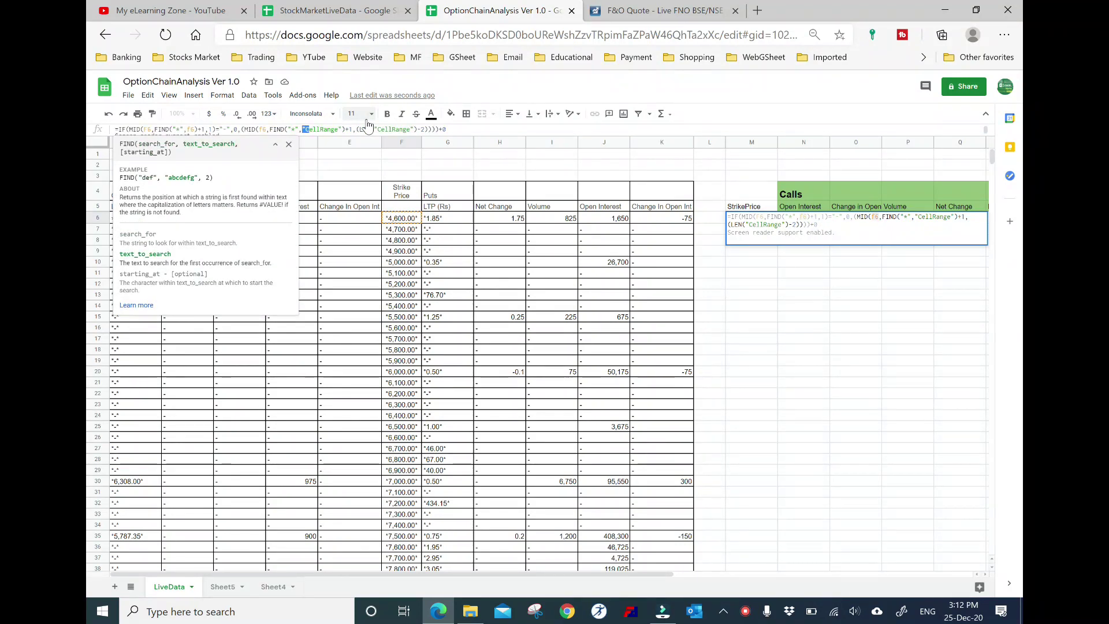
key("shift+Right")
key("shift+Right")
key("shift+Right")
key("shift+Right")
key("shift+Right")
key("shift+Right")
key("shift+Right")
key("shift+Right")
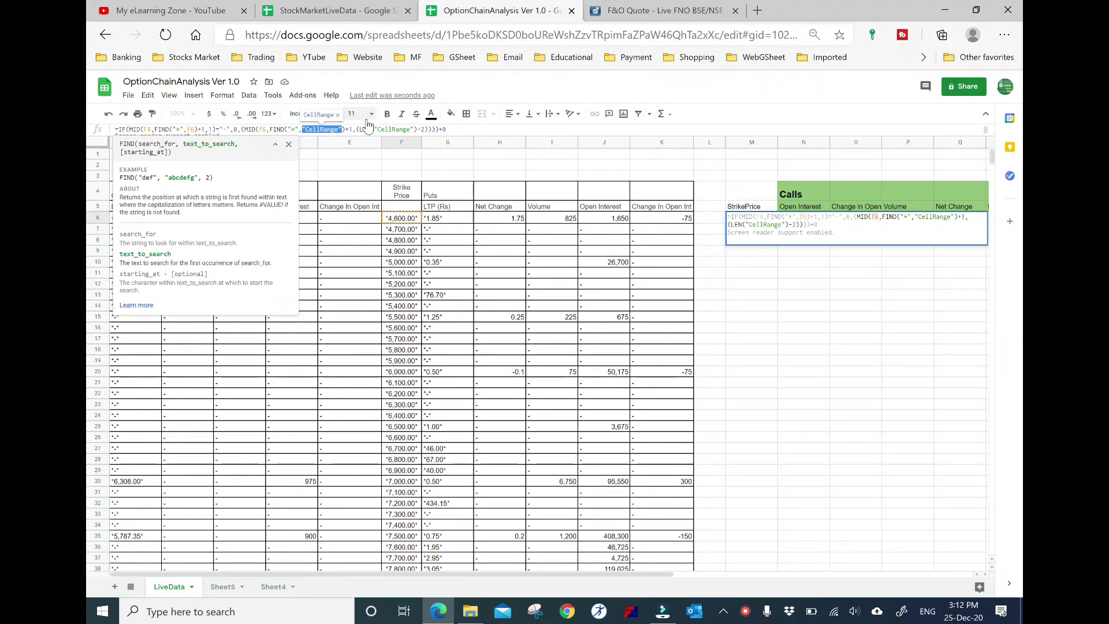
type("F6")
key("Right")
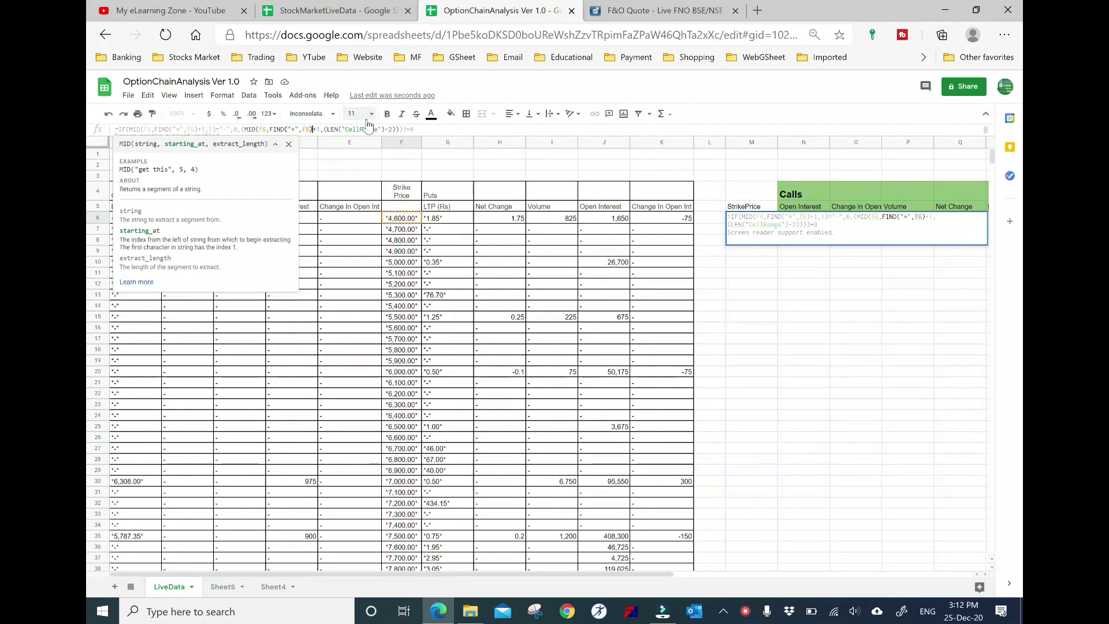
key("Right")
key("Right")
key("Right")
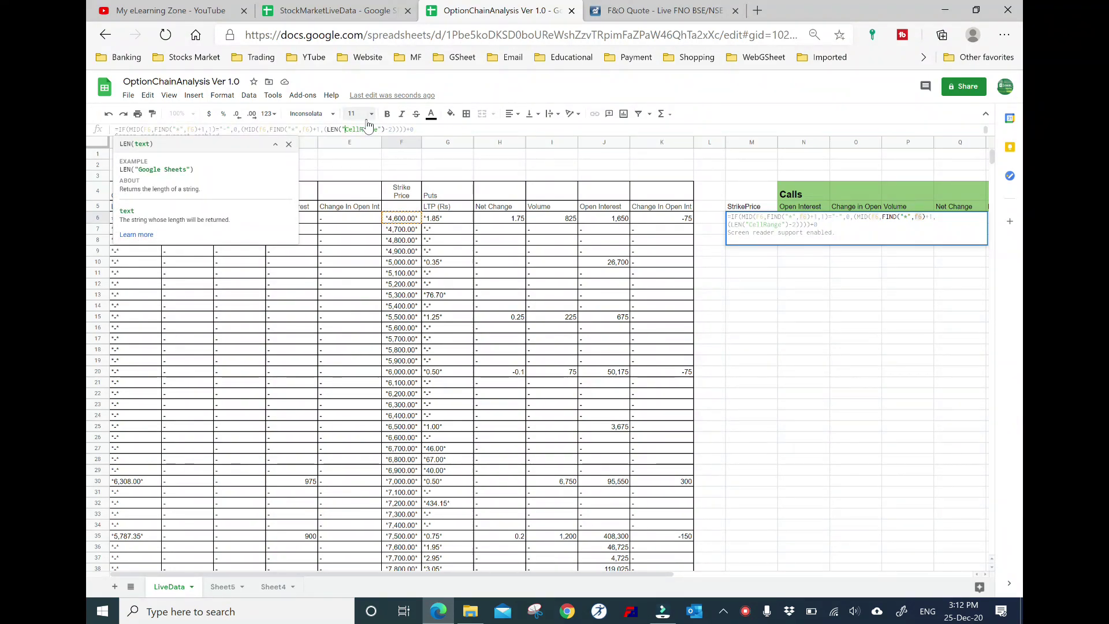
key("shift+Right")
key("shift+Right")
key("shift+Right")
key("shift+Right")
key("shift+Right")
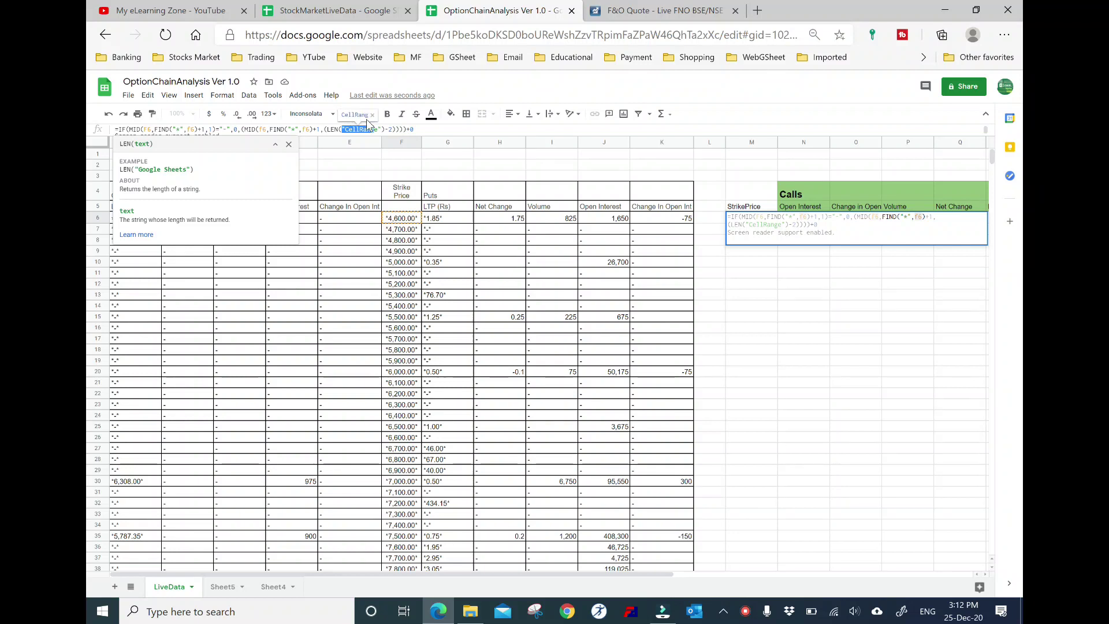
type("f6")
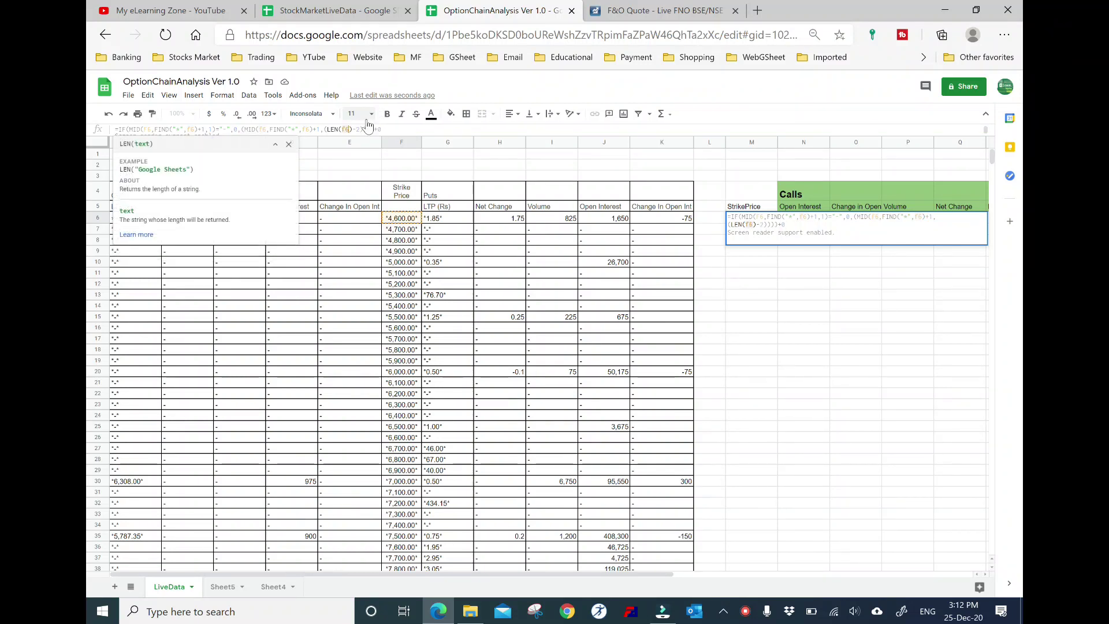
key("Return")
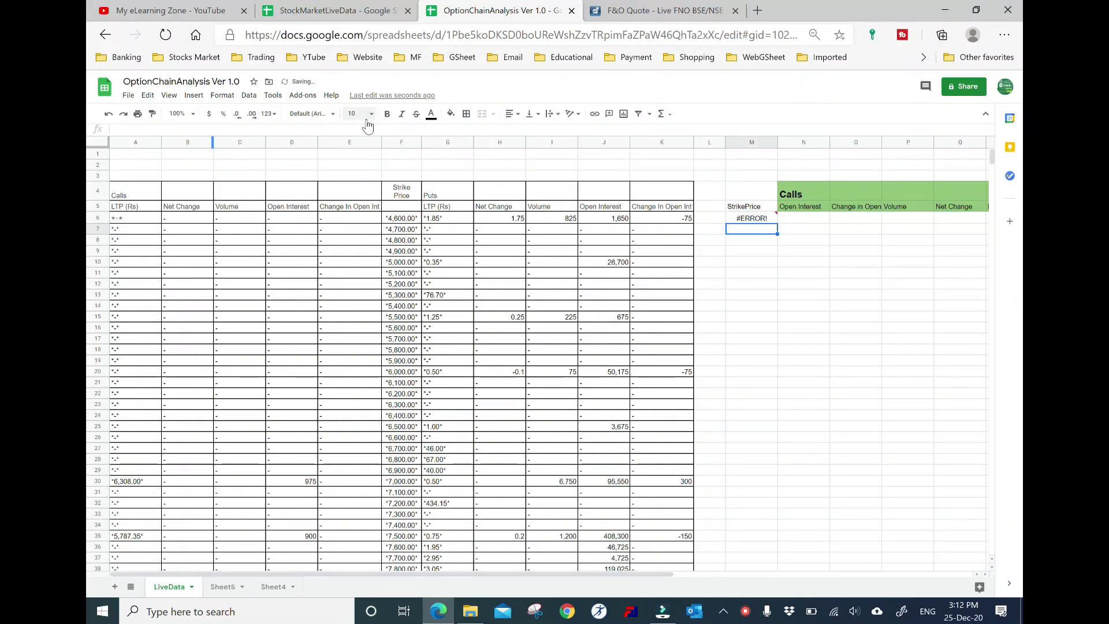
- Delete the trailing 'Screen reader support enabled.' text from M6's formula so it returns 4600
key("Up")
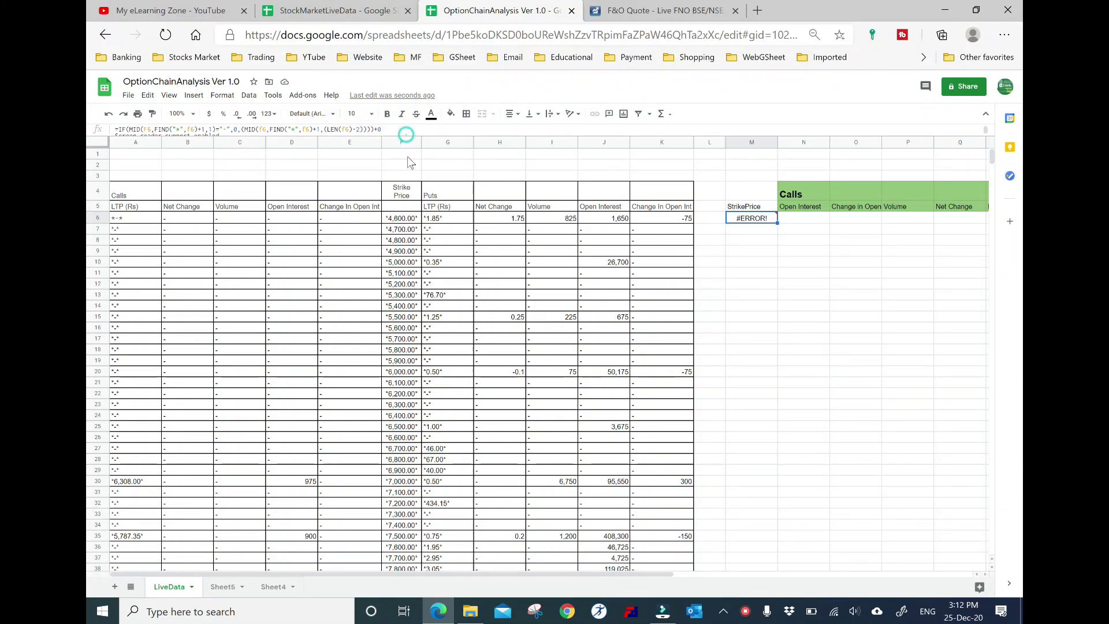
left_click_drag(406, 134, 406, 153)
double_click(749, 242)
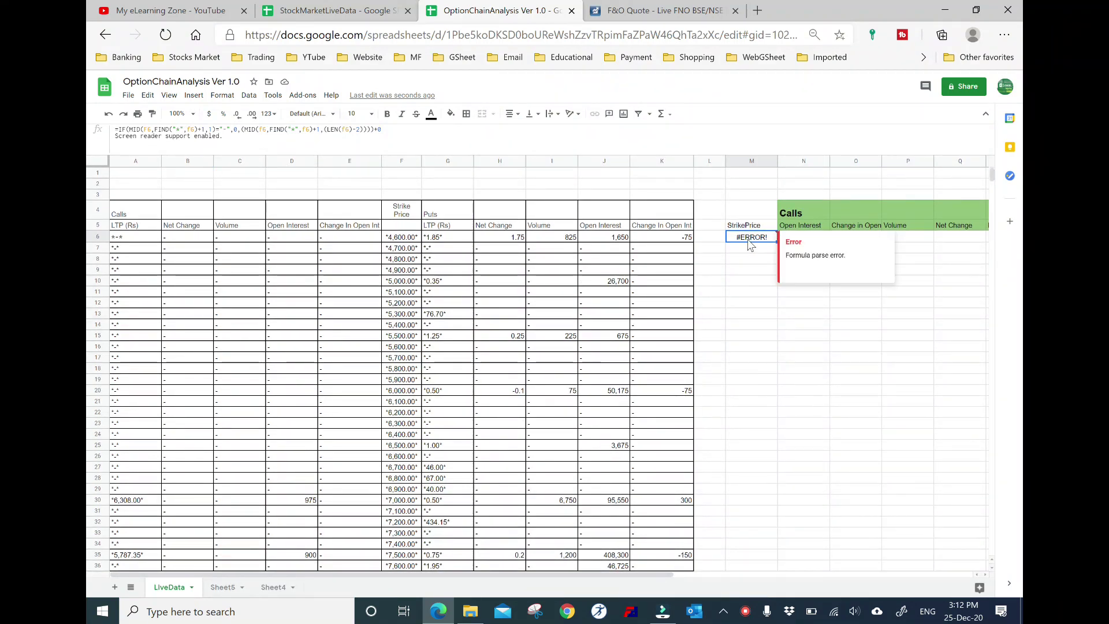
key("BackSpace")
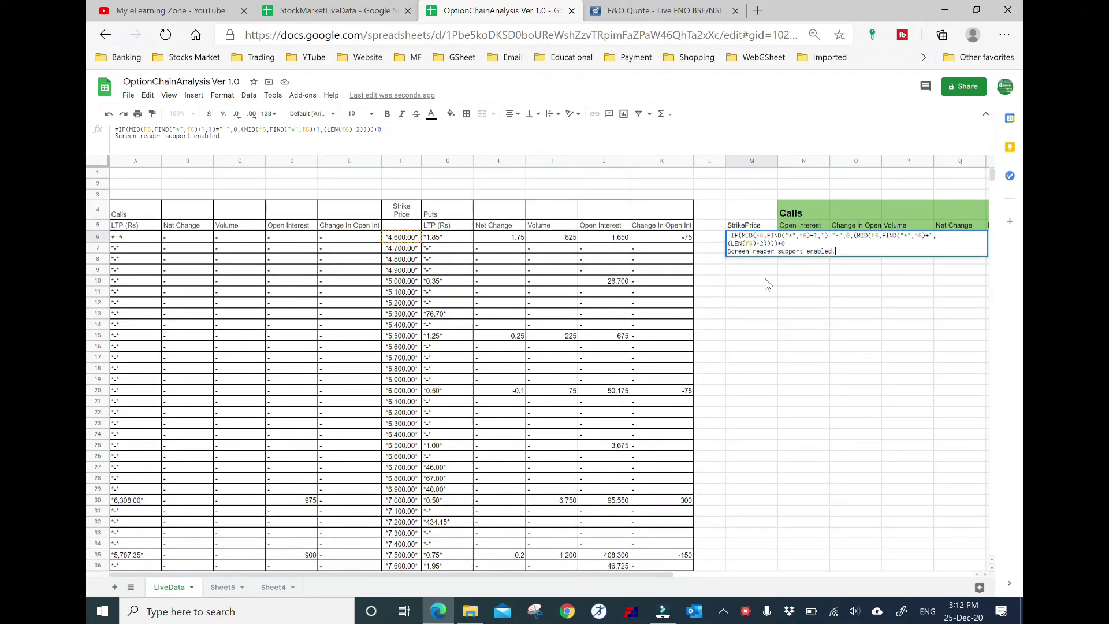
key("BackSpace")
key("BackSpace")
key("BackSpace")
key("BackSpace")
key("BackSpace")
key("BackSpace")
key("BackSpace")
key("BackSpace")
key("BackSpace")
key("BackSpace")
key("BackSpace")
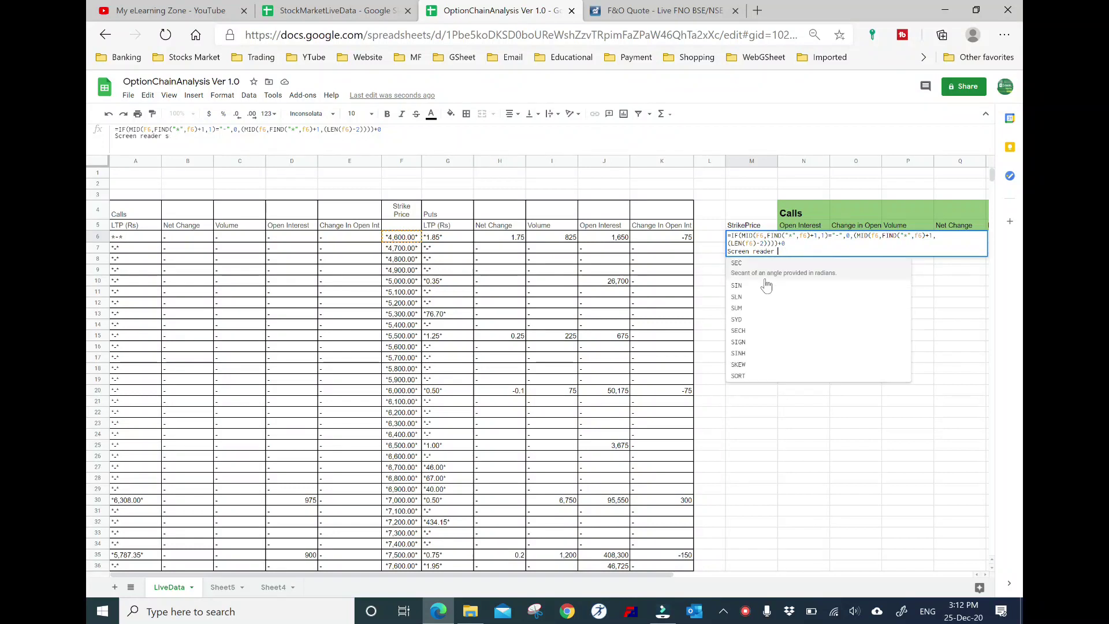
key("BackSpace")
key("BackSpace")
key("BackSpace")
key("BackSpace")
key("BackSpace")
key("BackSpace")
key("BackSpace")
key("BackSpace")
key("BackSpace")
key("BackSpace")
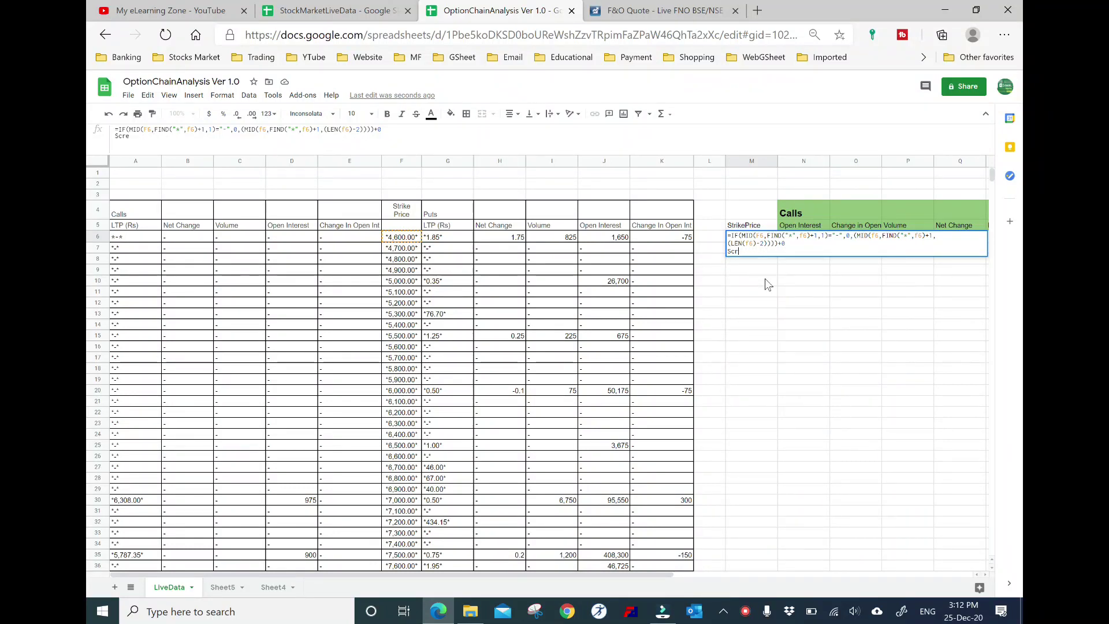
key("BackSpace")
key("BackSpace")
key("BackSpace")
key("BackSpace")
key("BackSpace")
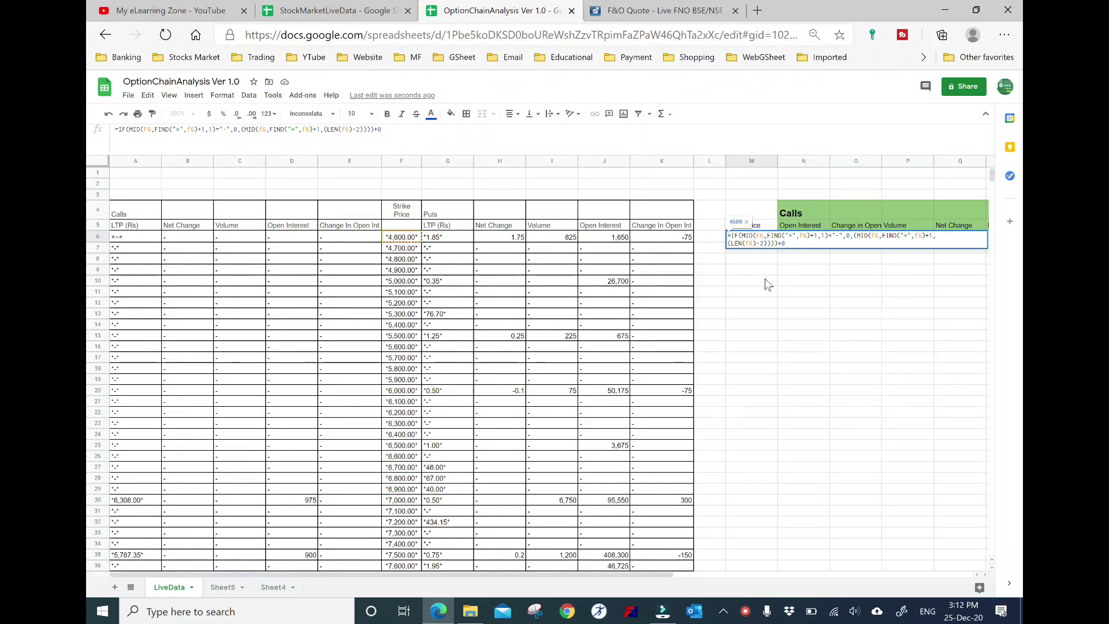
key("Return")
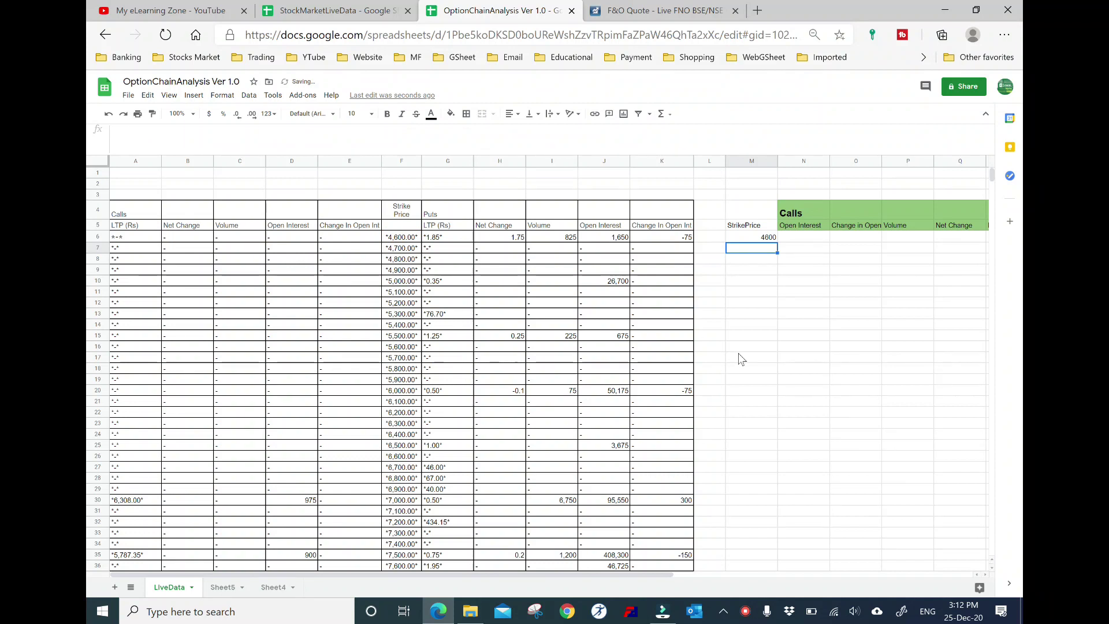
- Fill the M6 strike formula down column M to list strikes 4600 through 13700
left_click(760, 239)
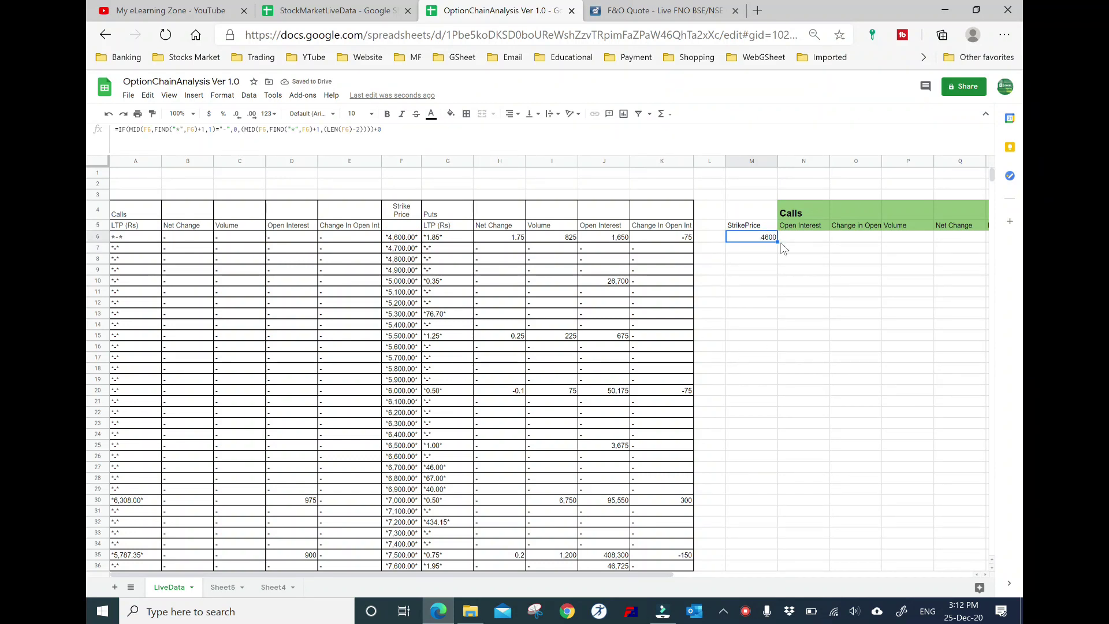
left_click_drag(776, 243, 810, 610)
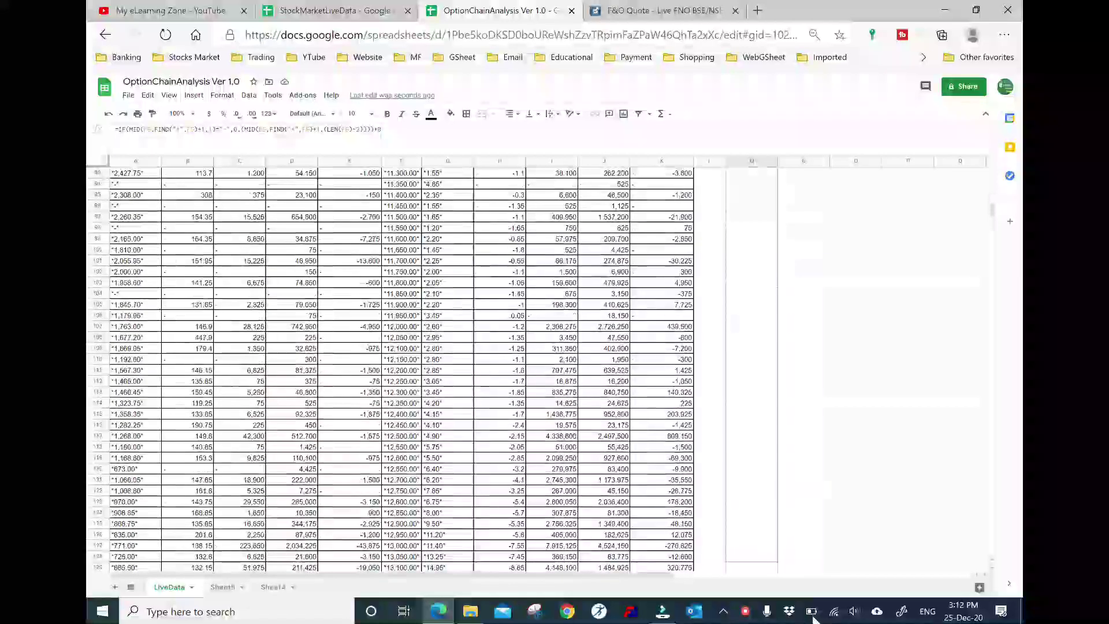
left_click_drag(811, 610, 758, 396)
scroll(757, 401, "up", 5)
scroll(757, 402, "up", 5)
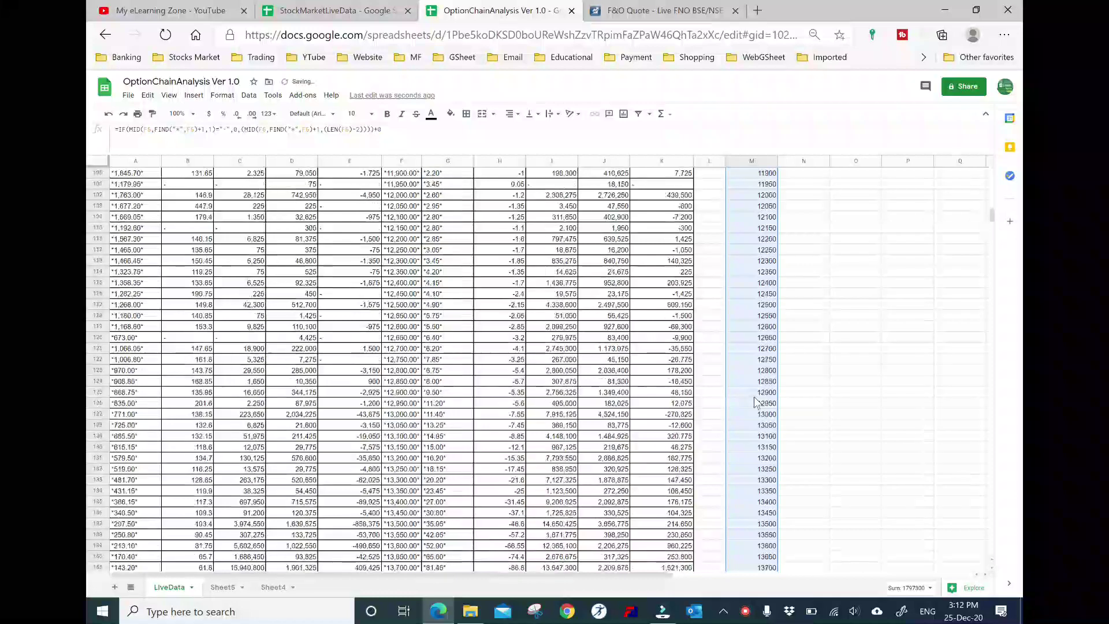
scroll(756, 403, "up", 5)
scroll(757, 402, "up", 5)
scroll(756, 402, "up", 5)
scroll(755, 404, "up", 5)
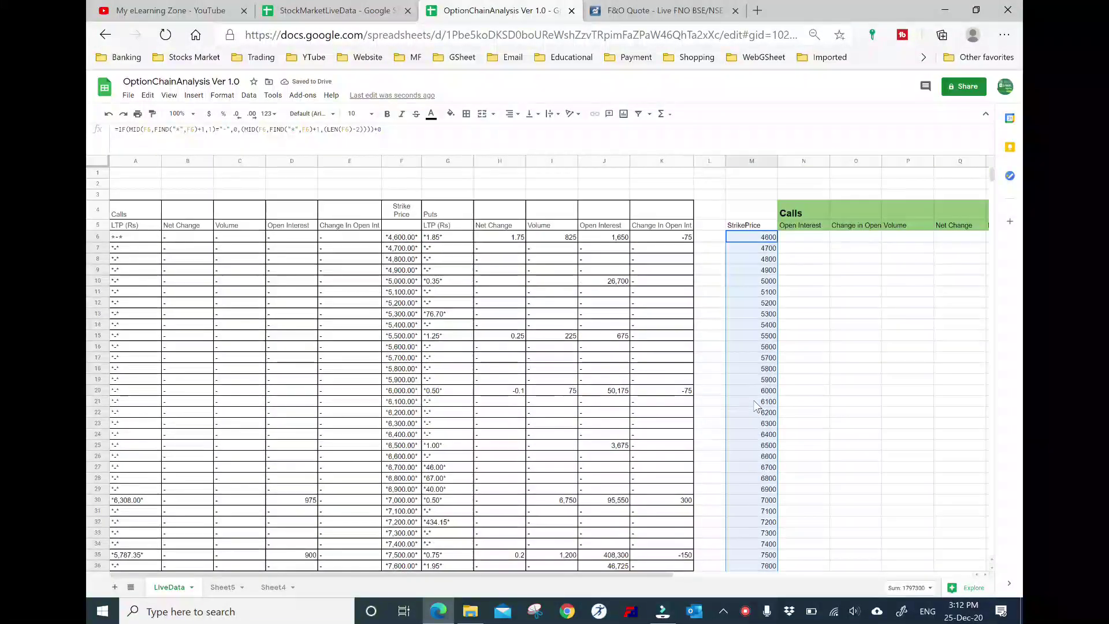
- Center-align the strike prices in column M
left_click(510, 113)
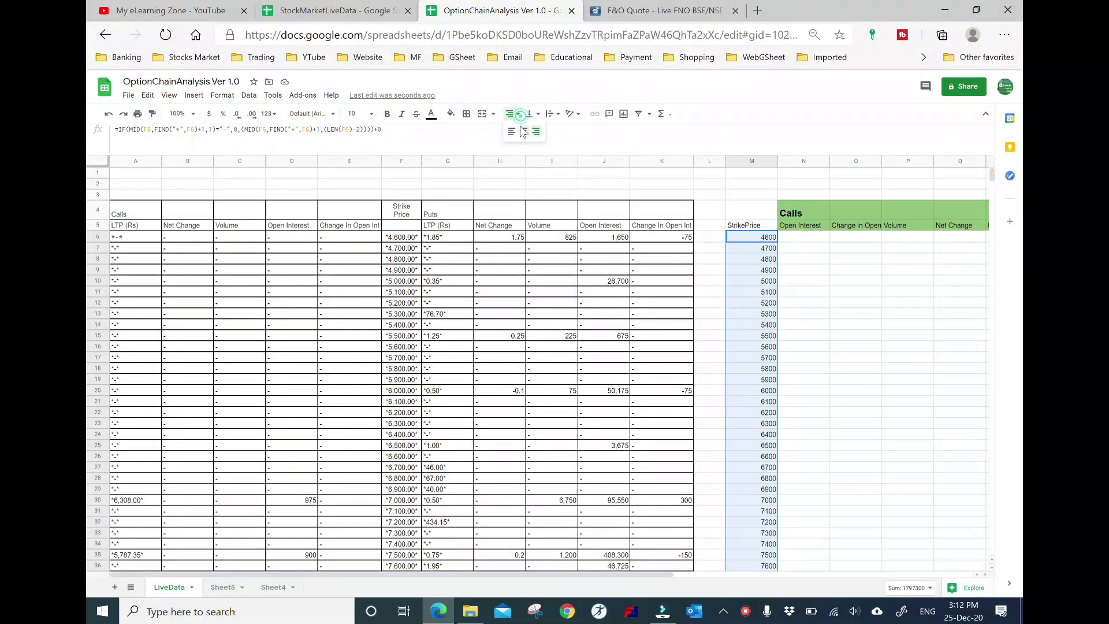
left_click(523, 134)
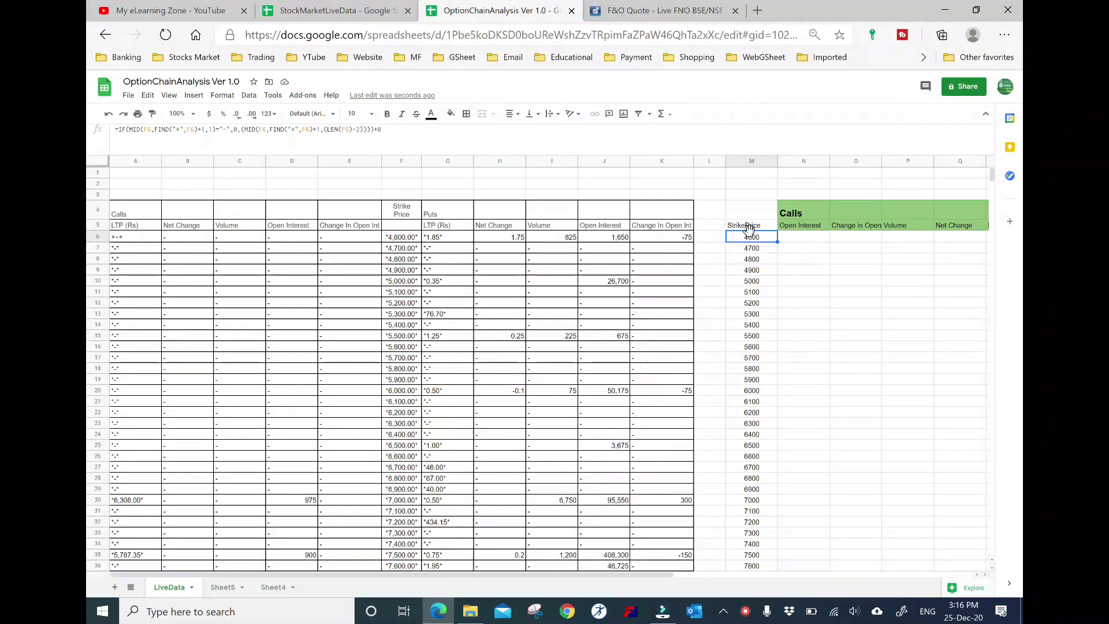
scroll(768, 327, "down", 5)
scroll(743, 327, "up", 5)
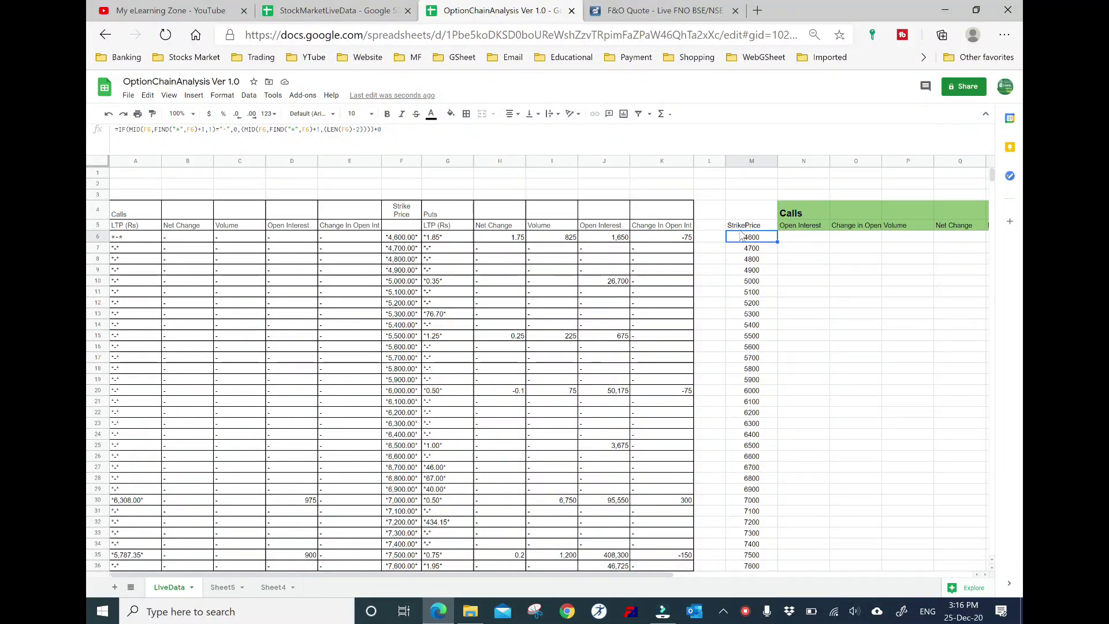
- Enter =IF(D6="-",0,D6) in N6 to clean the Calls Open Interest value
left_click(807, 243)
type("=")
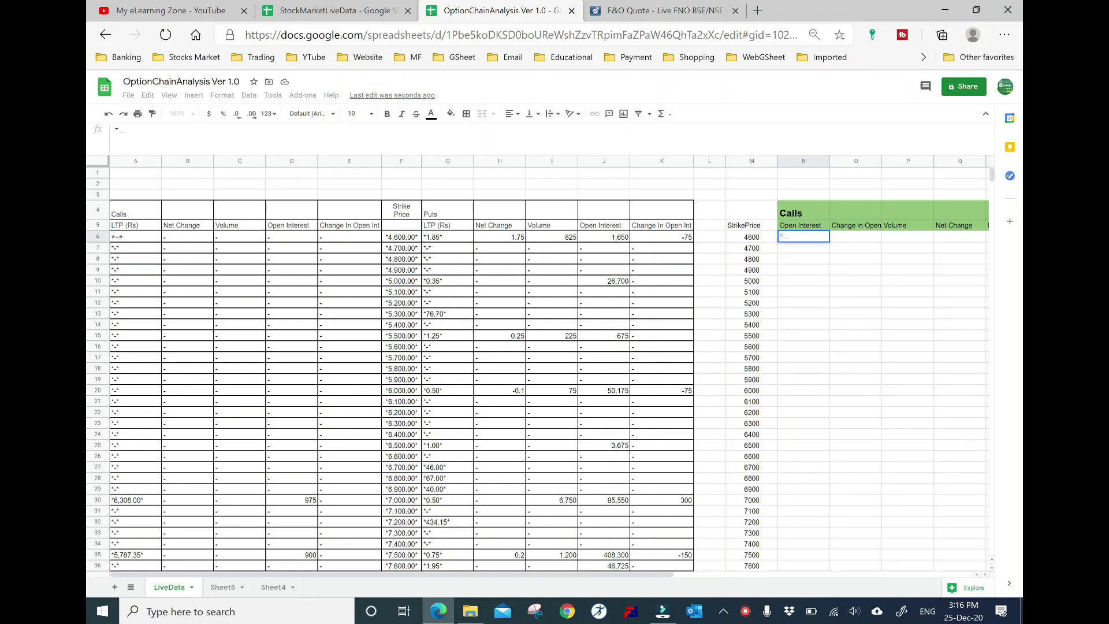
type("IF(")
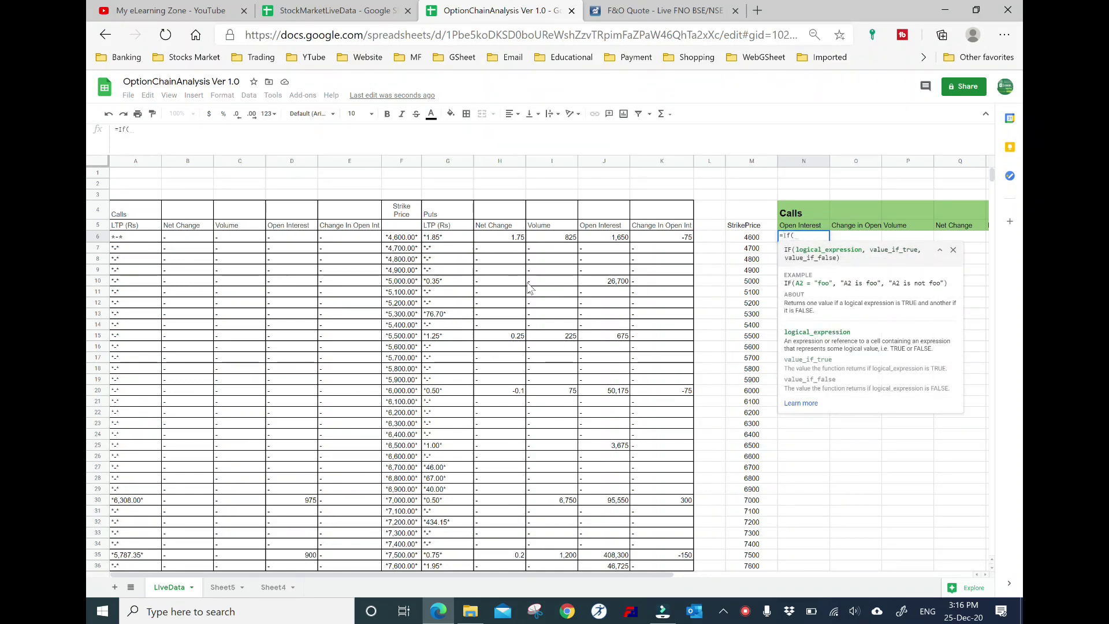
left_click(299, 238)
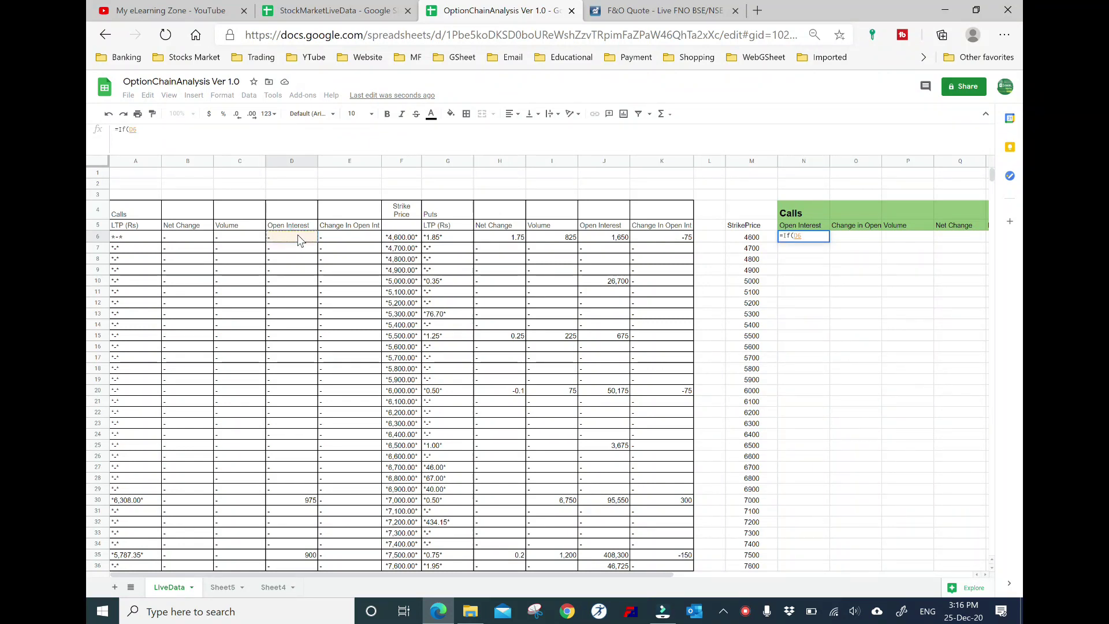
type("=")
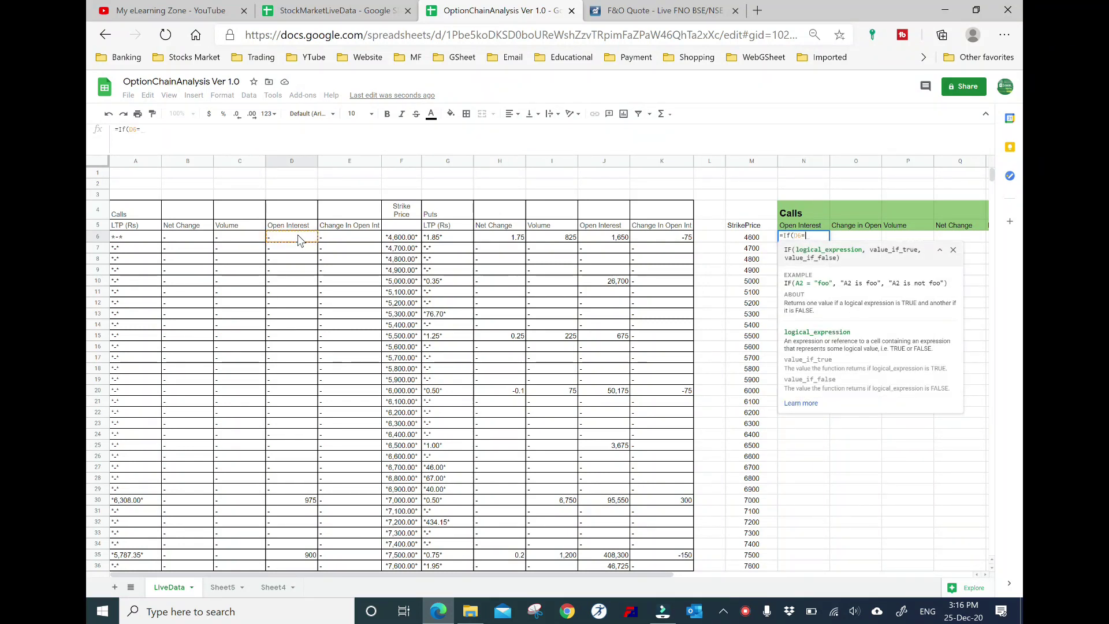
type("\"-\"")
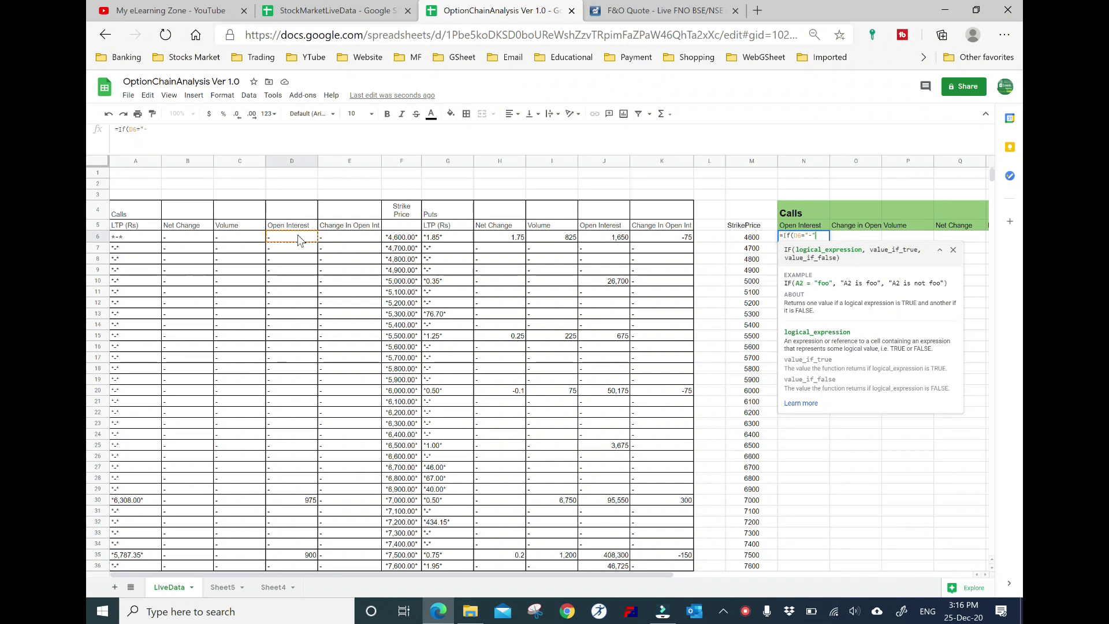
type(",")
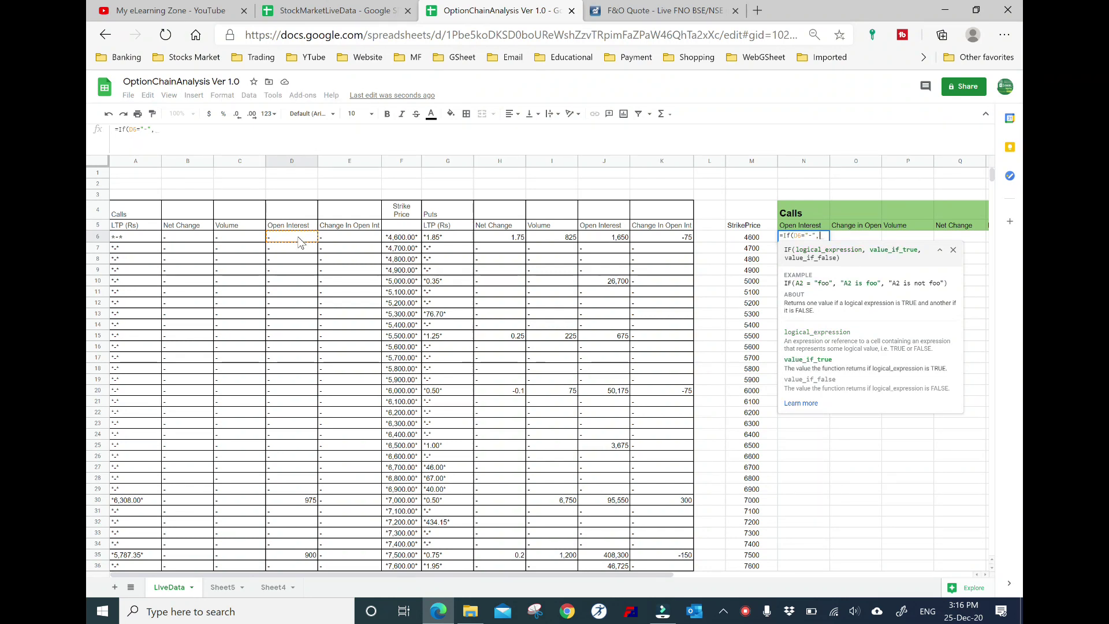
type("0,")
left_click(290, 238)
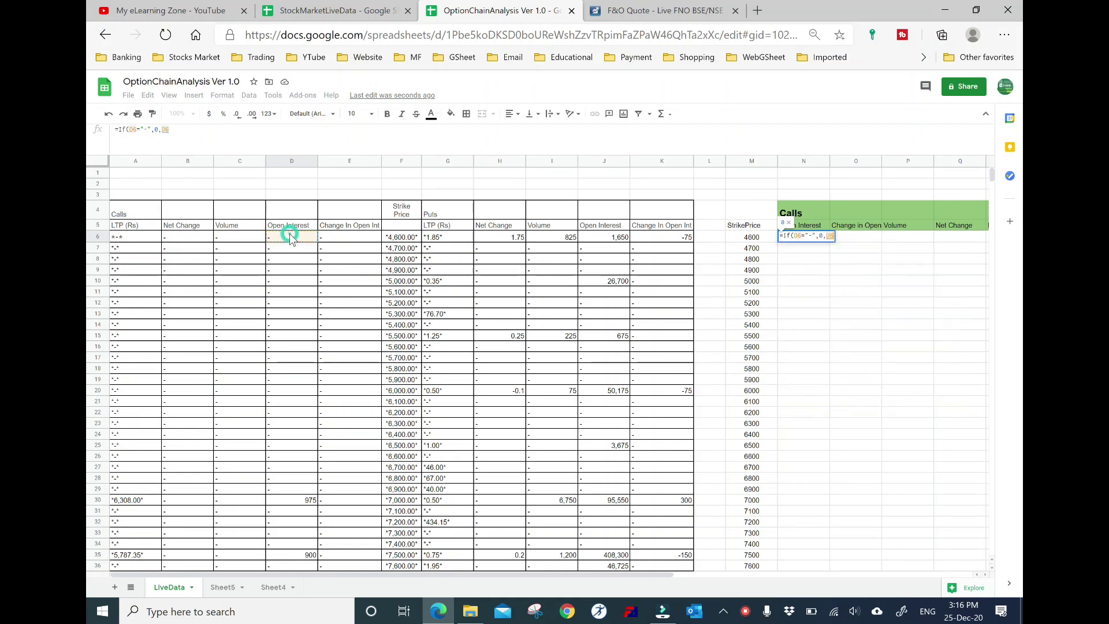
type(")")
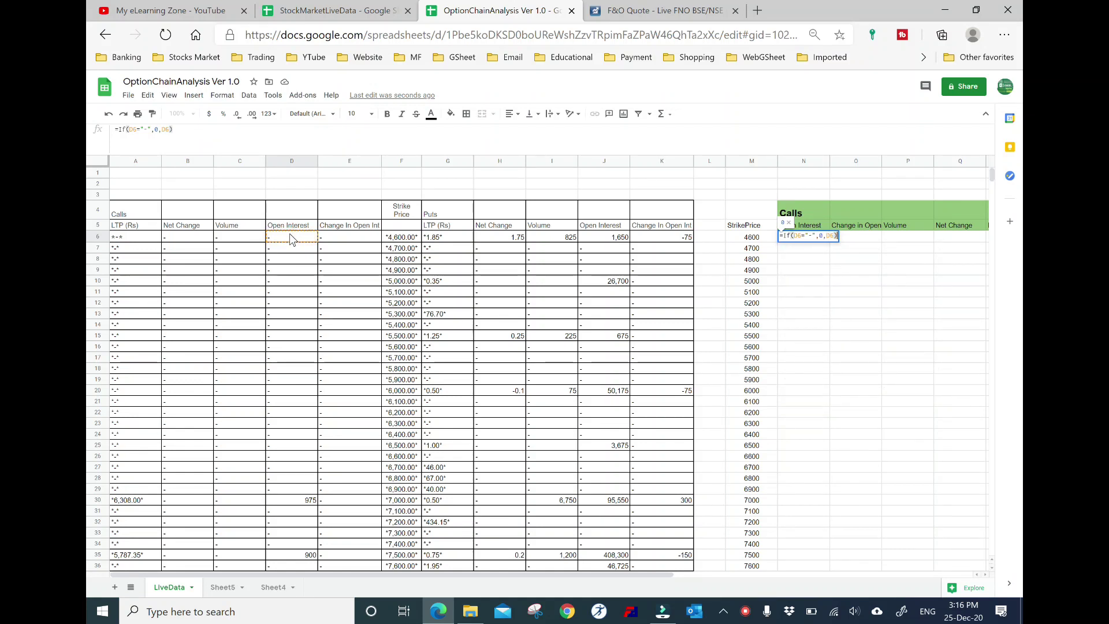
key("Return")
left_click(801, 239)
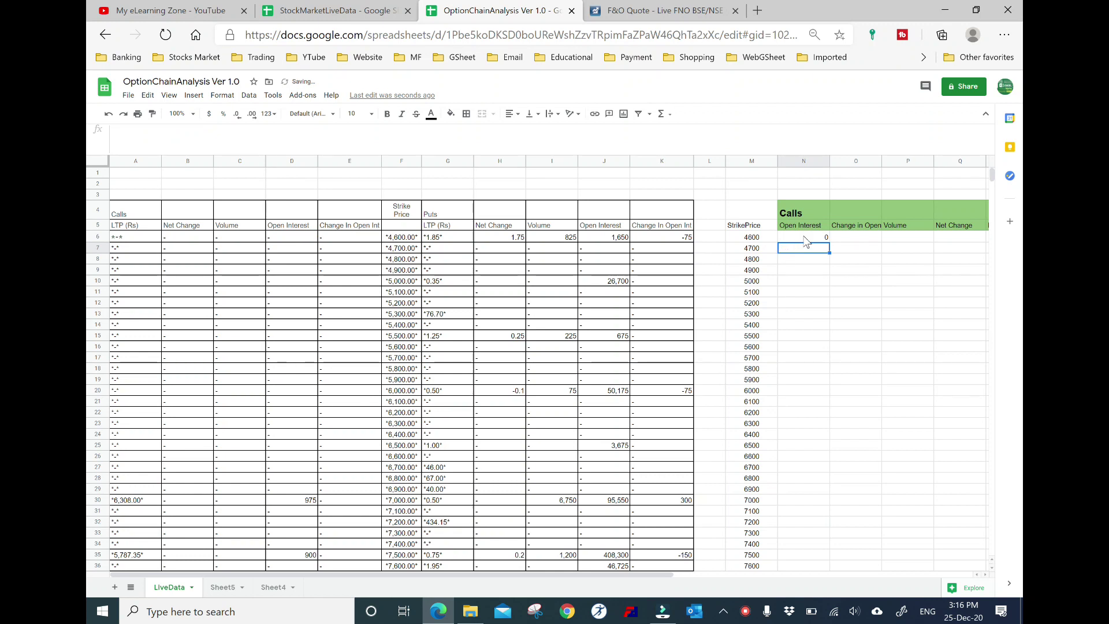
left_click(295, 239)
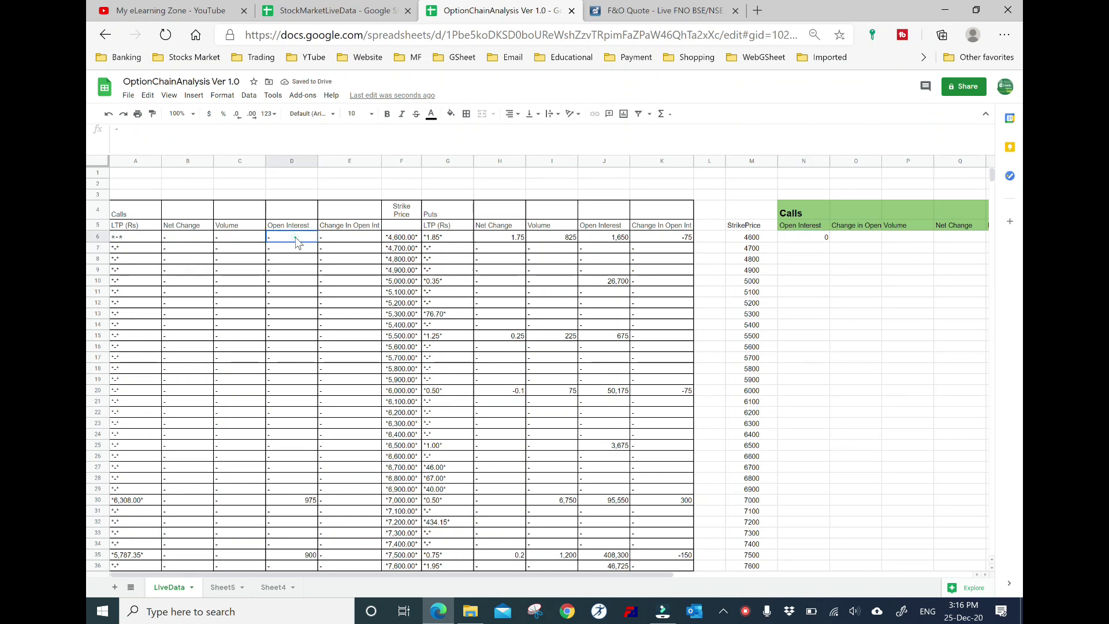
left_click(828, 239)
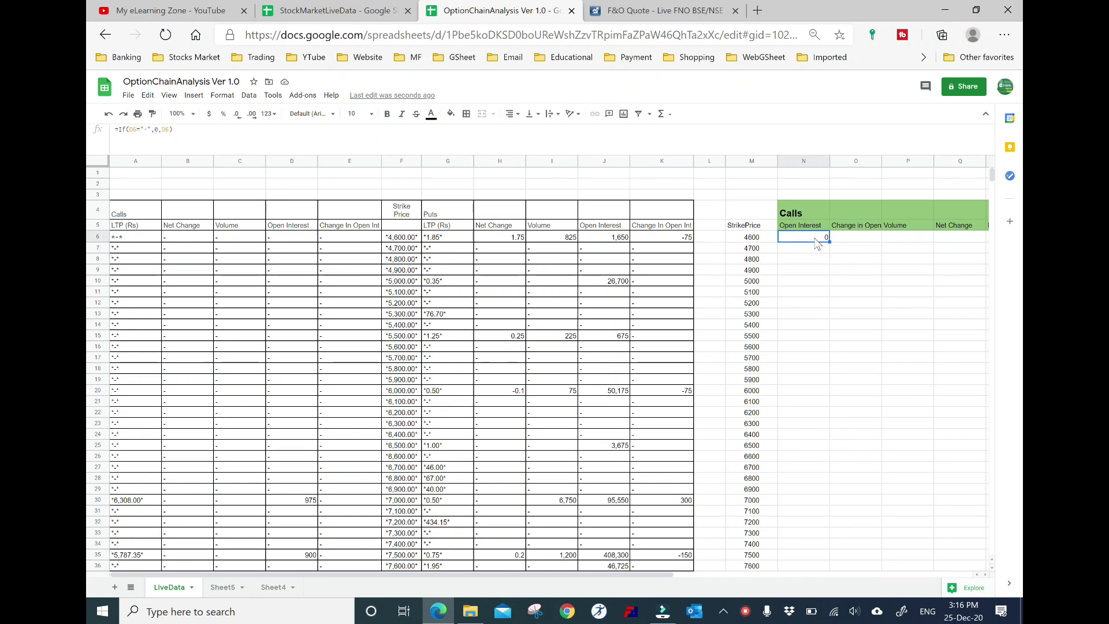
double_click(830, 243)
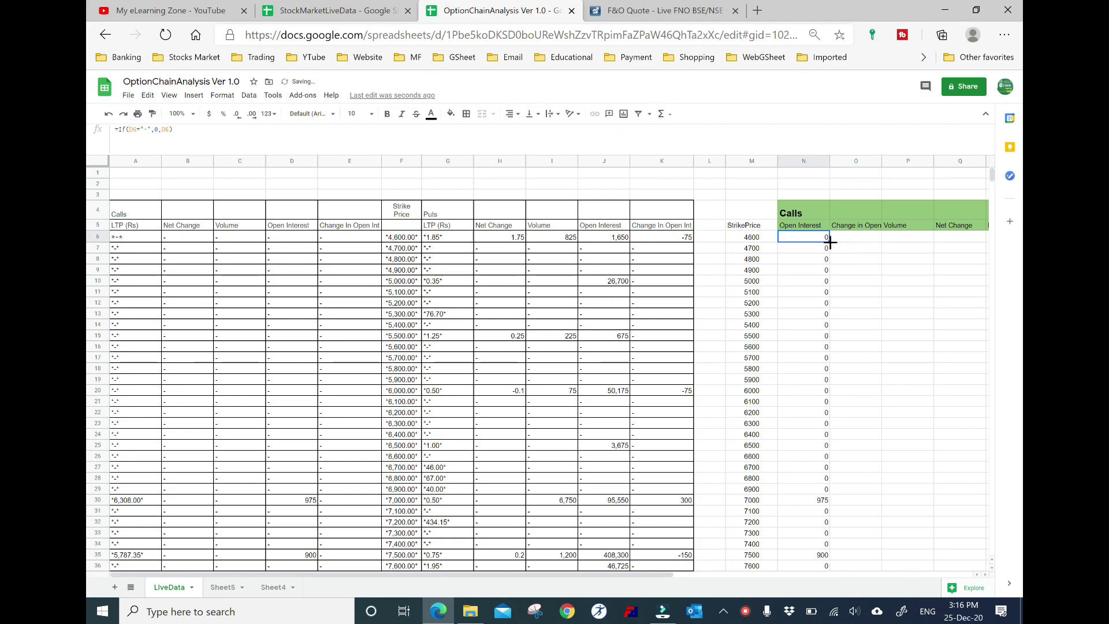
scroll(843, 416, "down", 10)
scroll(843, 413, "down", 5)
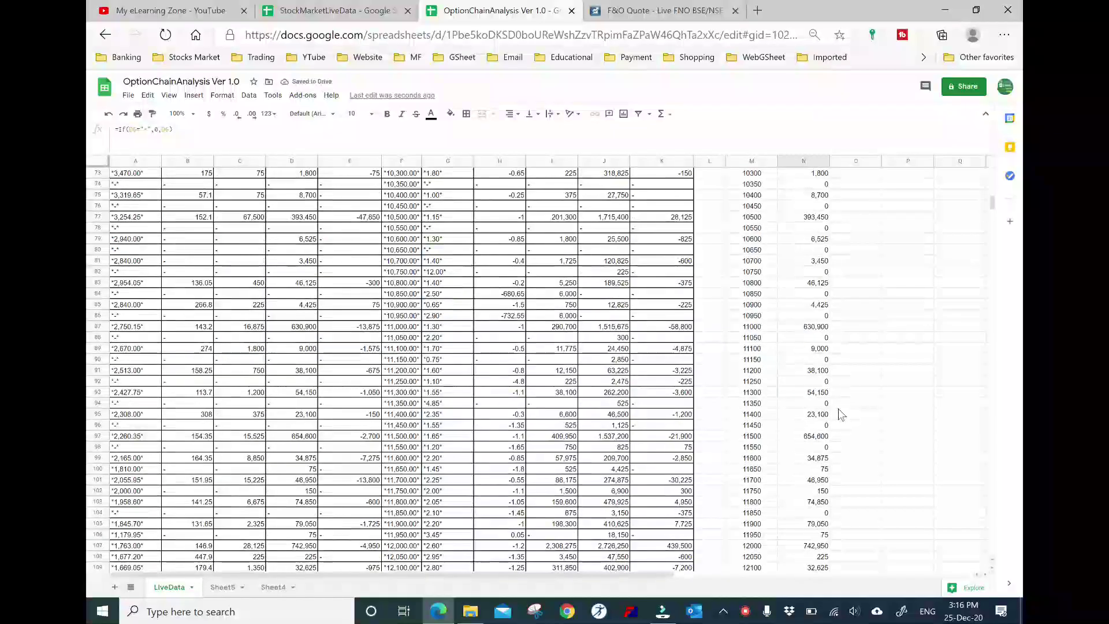
scroll(837, 408, "down", 5)
scroll(838, 411, "down", 5)
scroll(837, 417, "down", 5)
scroll(834, 411, "up", 5)
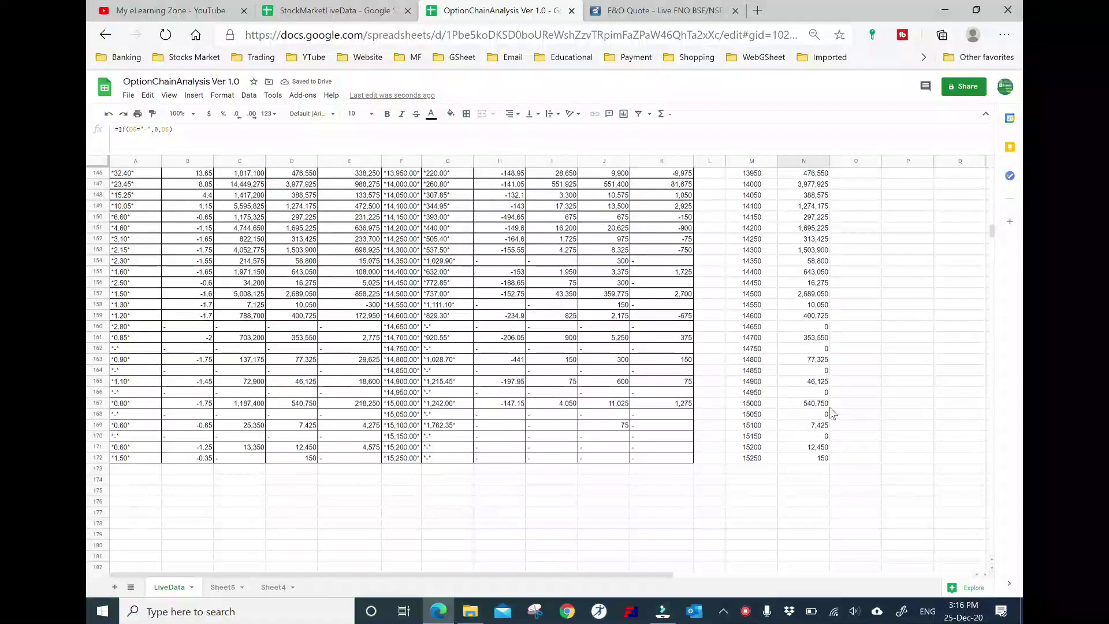
scroll(831, 410, "up", 5)
scroll(830, 408, "up", 5)
scroll(829, 408, "up", 5)
scroll(829, 412, "up", 5)
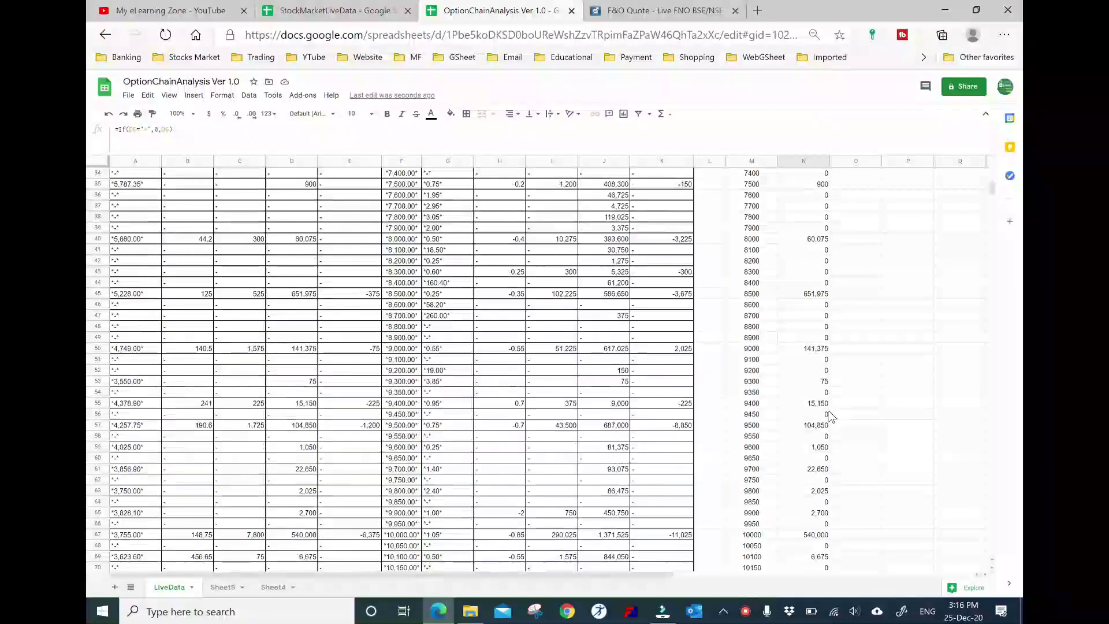
scroll(830, 411, "up", 5)
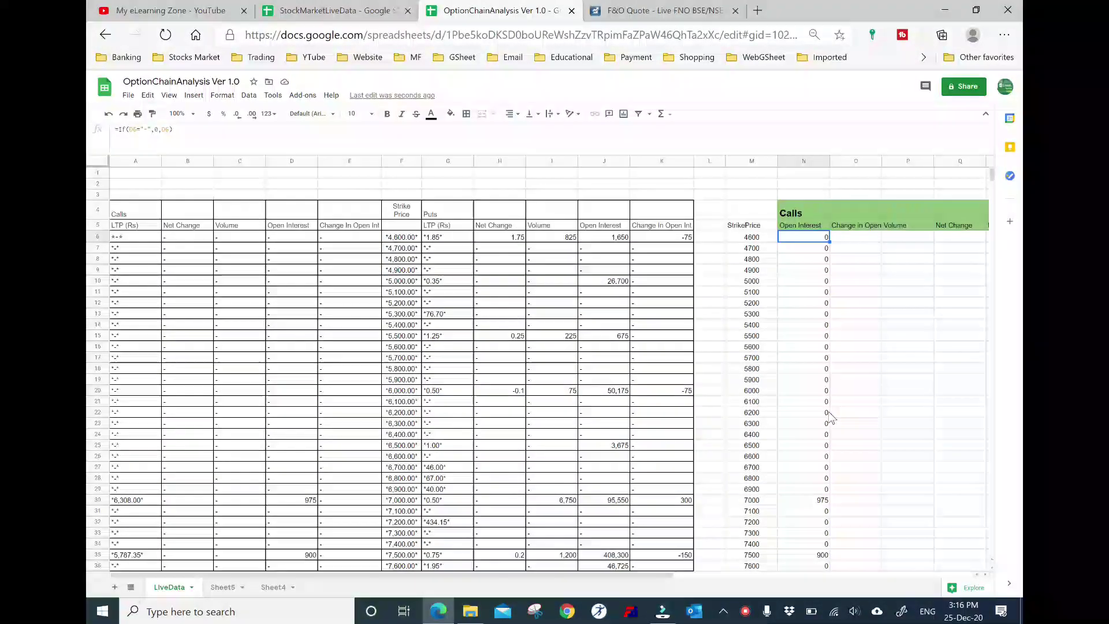
- Enter =IF(E6="-",0,E6) in O6 for the Calls change in open interest
left_click(860, 238)
type("=if(")
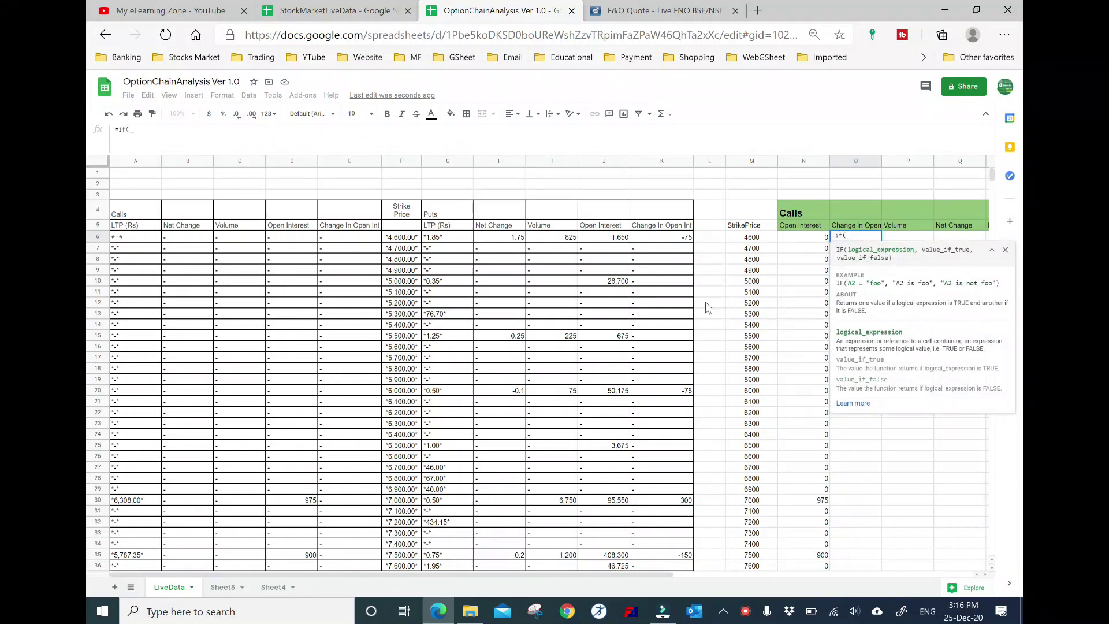
left_click(339, 237)
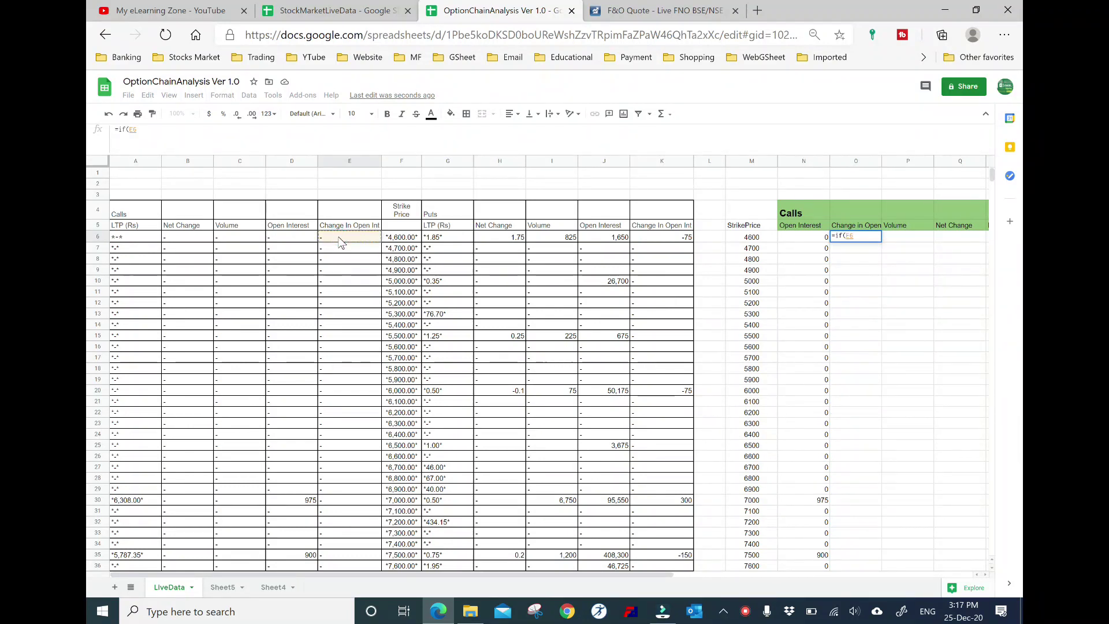
type("=")
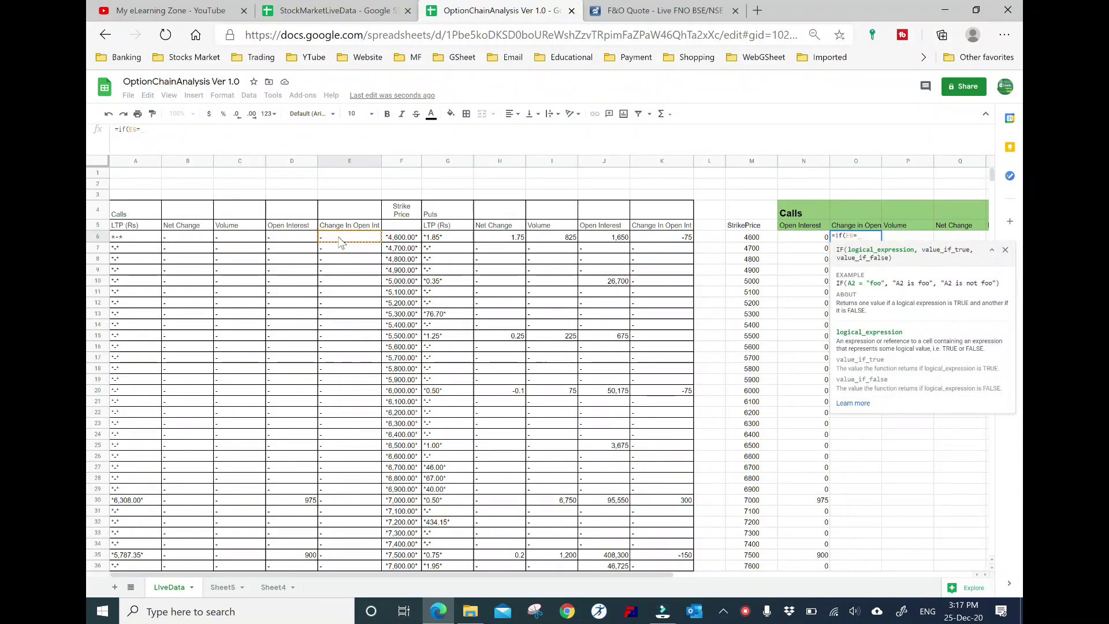
type("\"-")
type("\",0,")
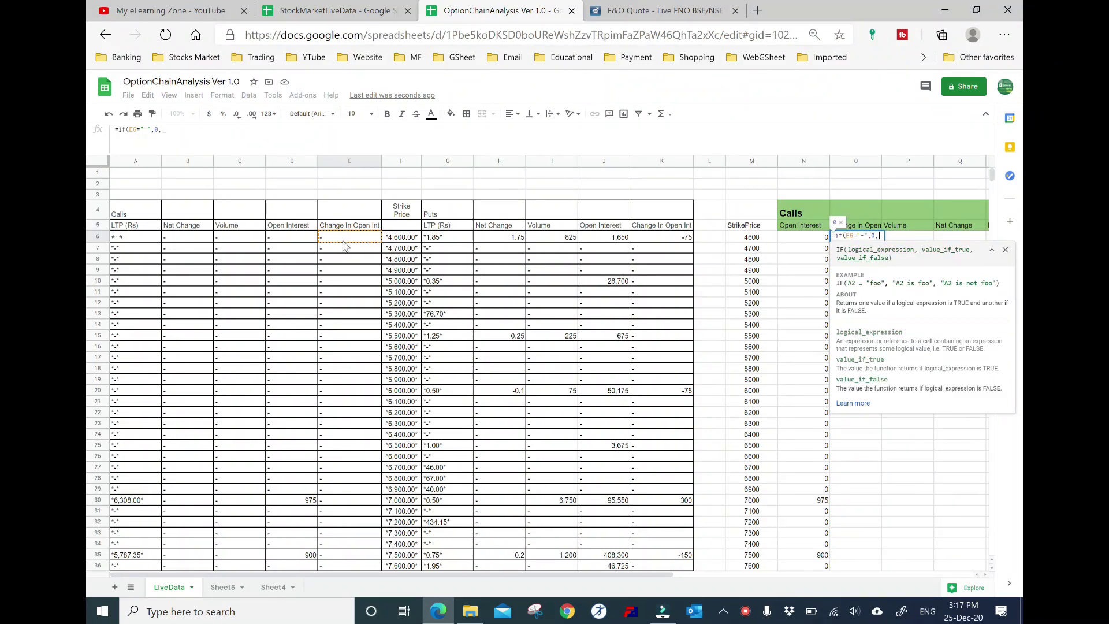
left_click(331, 242)
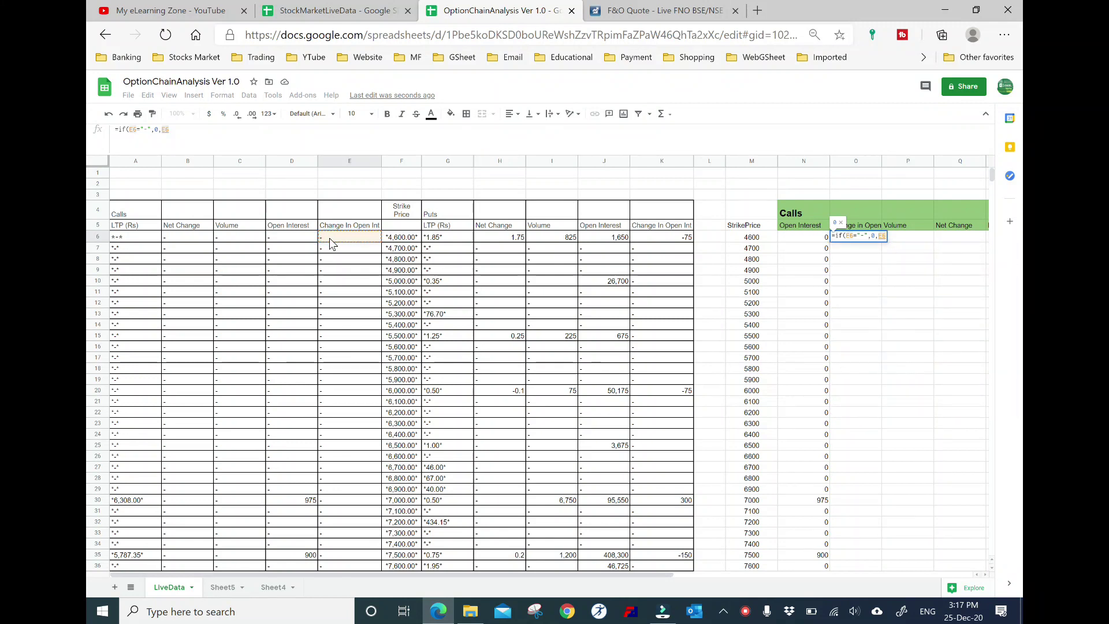
key("Return")
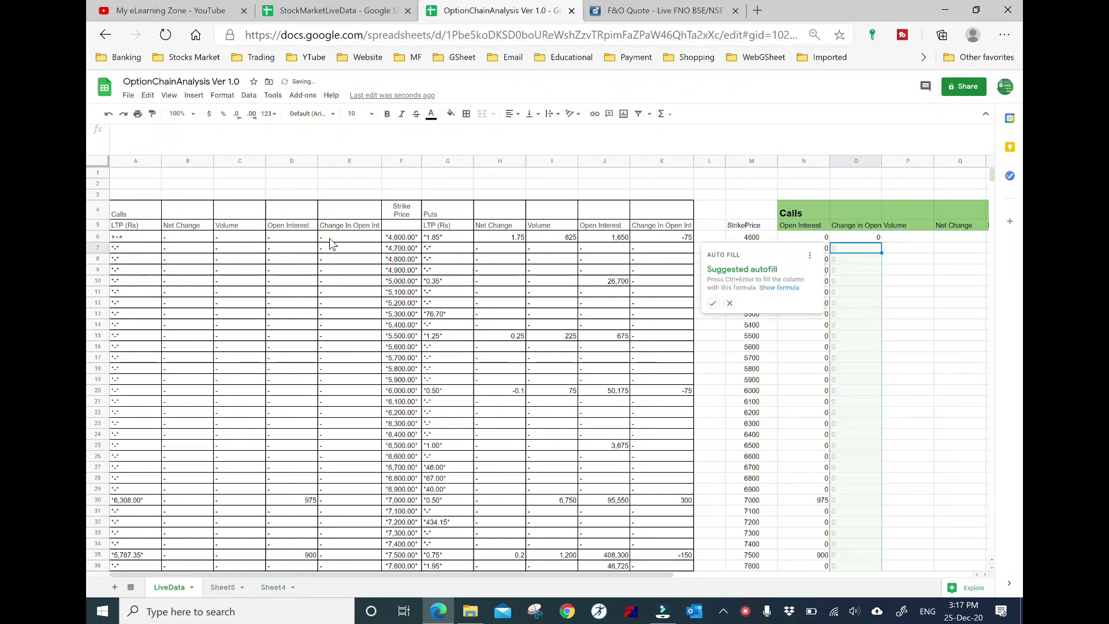
- Autofill the O6 formula down the column and check values like -375 and 0
left_click(714, 304)
scroll(824, 356, "down", 15)
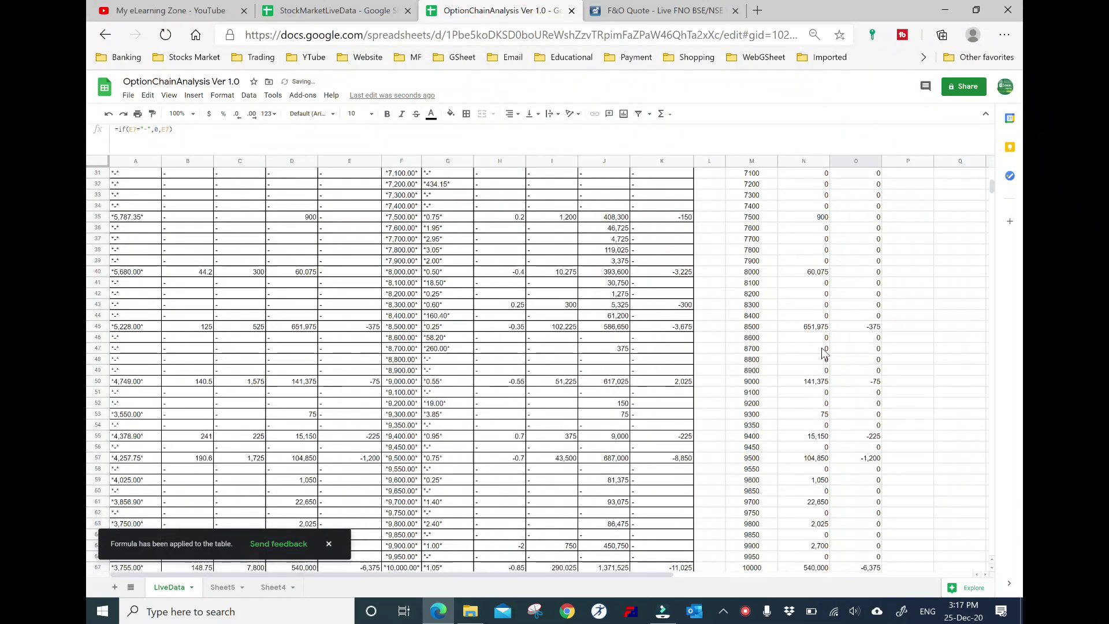
scroll(824, 356, "down", 5)
scroll(825, 356, "down", 5)
scroll(824, 356, "down", 5)
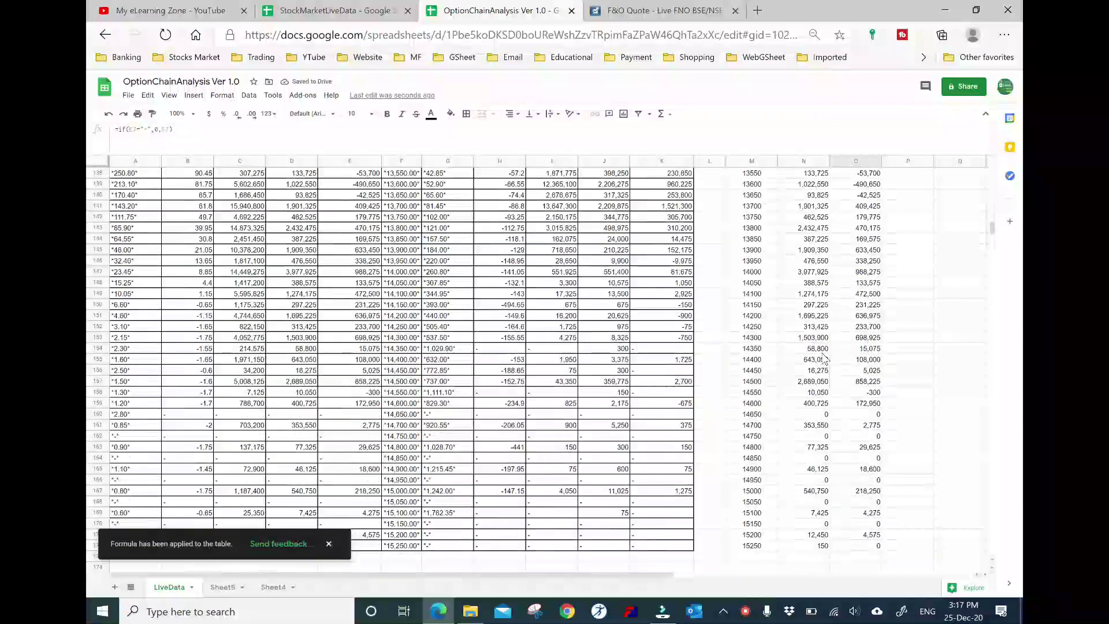
scroll(824, 357, "down", 3)
scroll(826, 360, "up", 5)
scroll(826, 359, "up", 10)
scroll(826, 359, "up", 10)
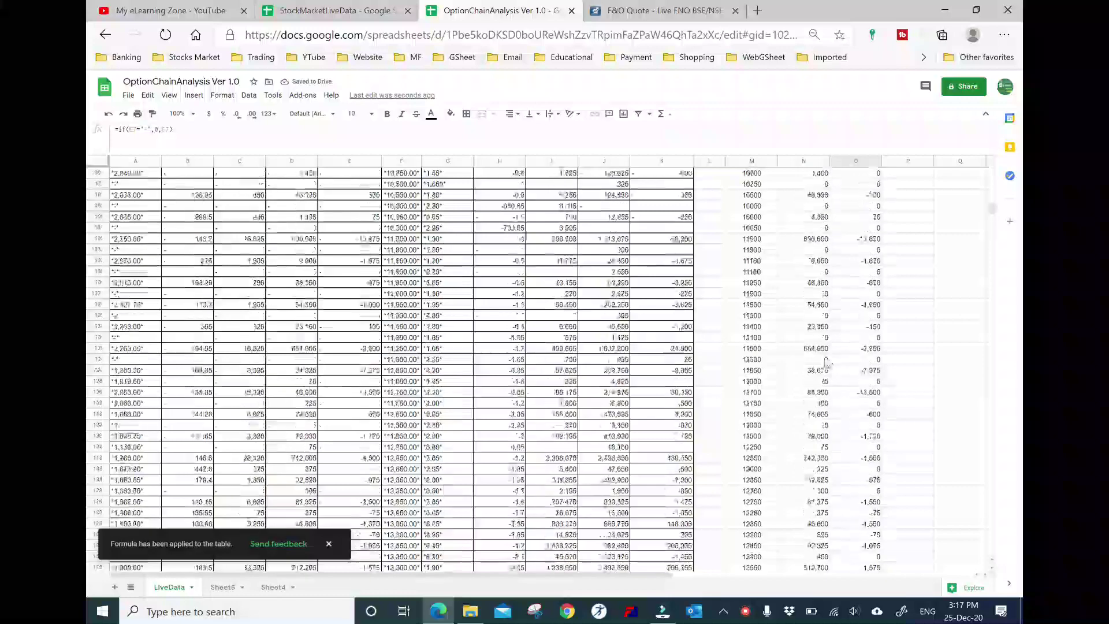
scroll(826, 359, "up", 10)
scroll(825, 360, "up", 10)
scroll(826, 359, "up", 6)
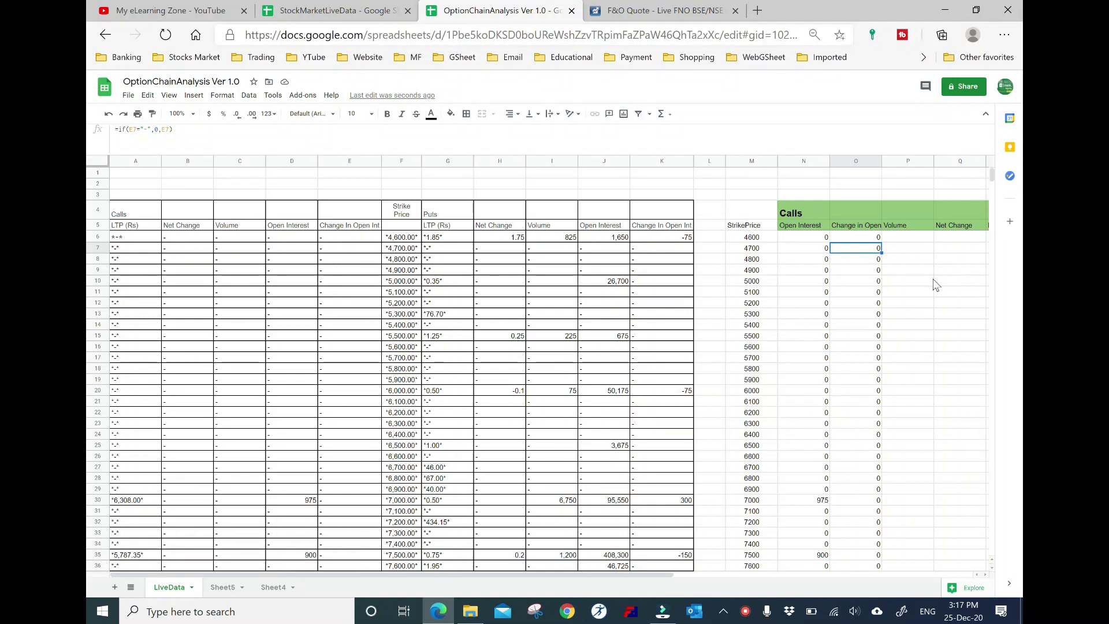
- Enter =IF(C6="-",0,C6) in P6 for the Calls Volume
left_click(911, 239)
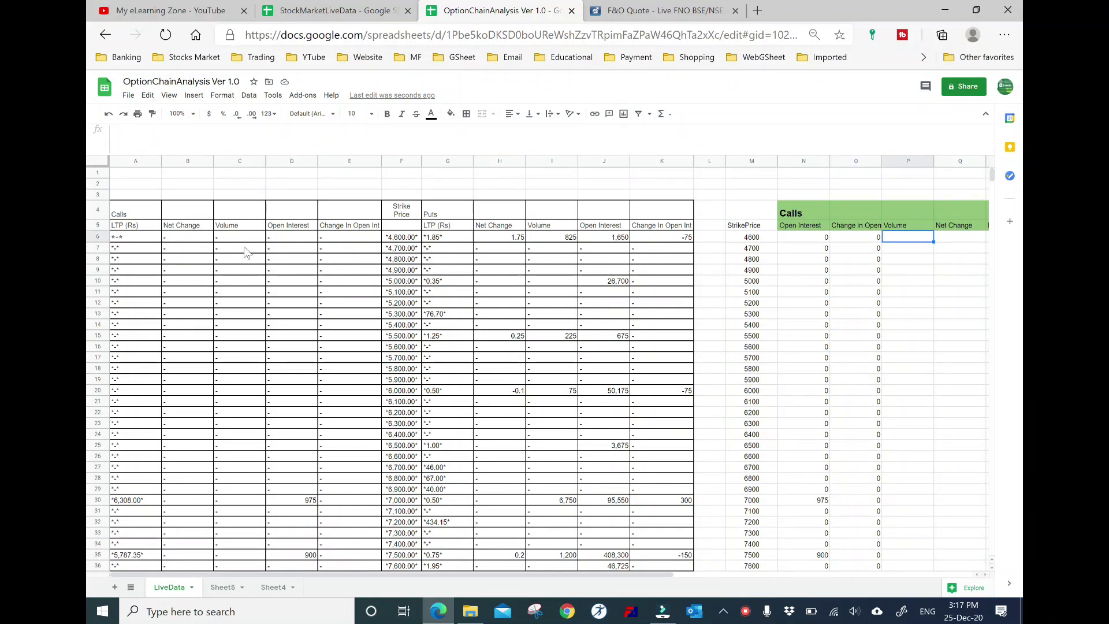
type("=")
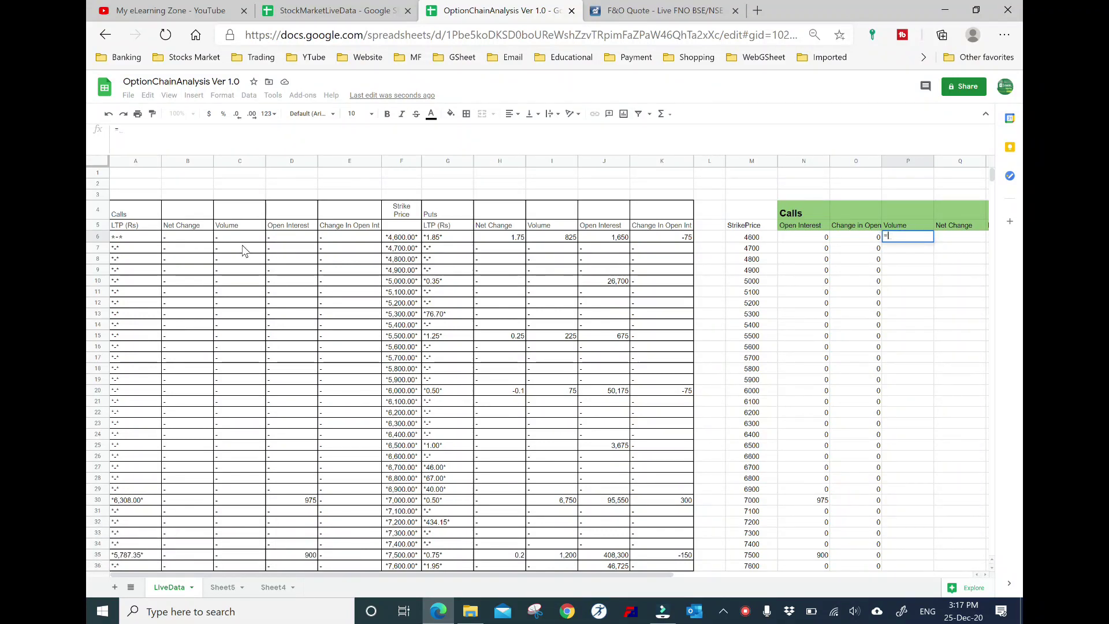
type("if(")
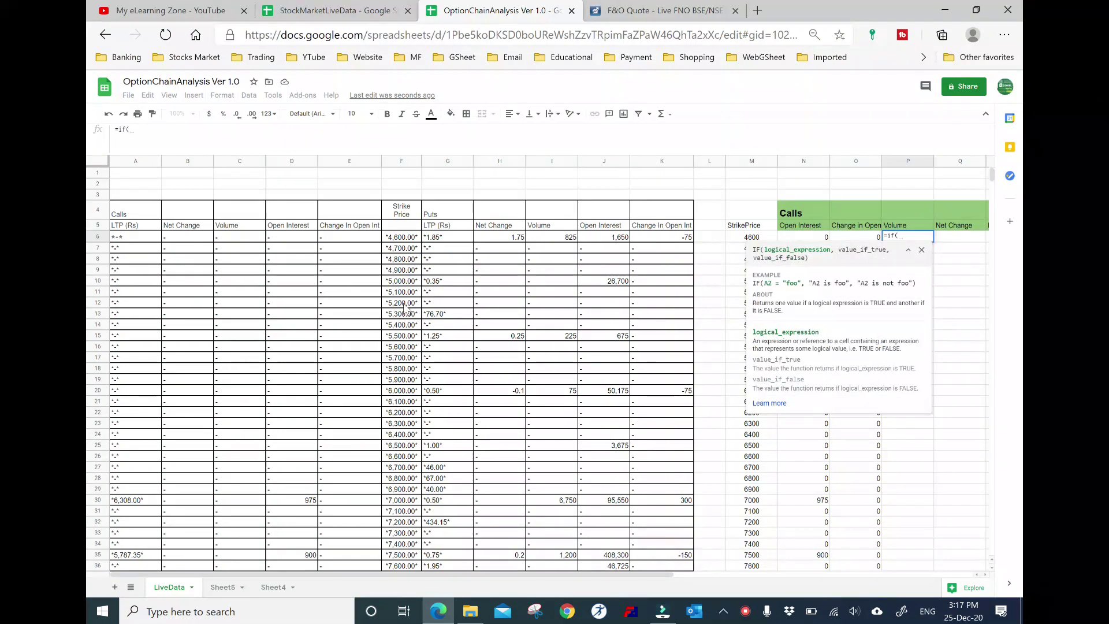
left_click(242, 237)
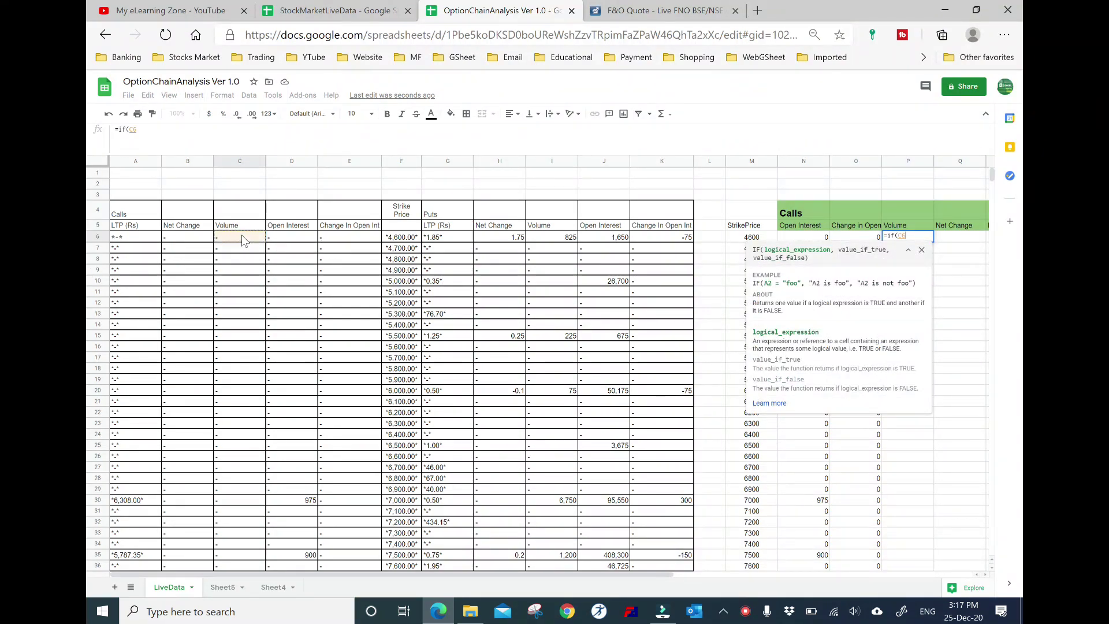
type("=\"-")
type("\",")
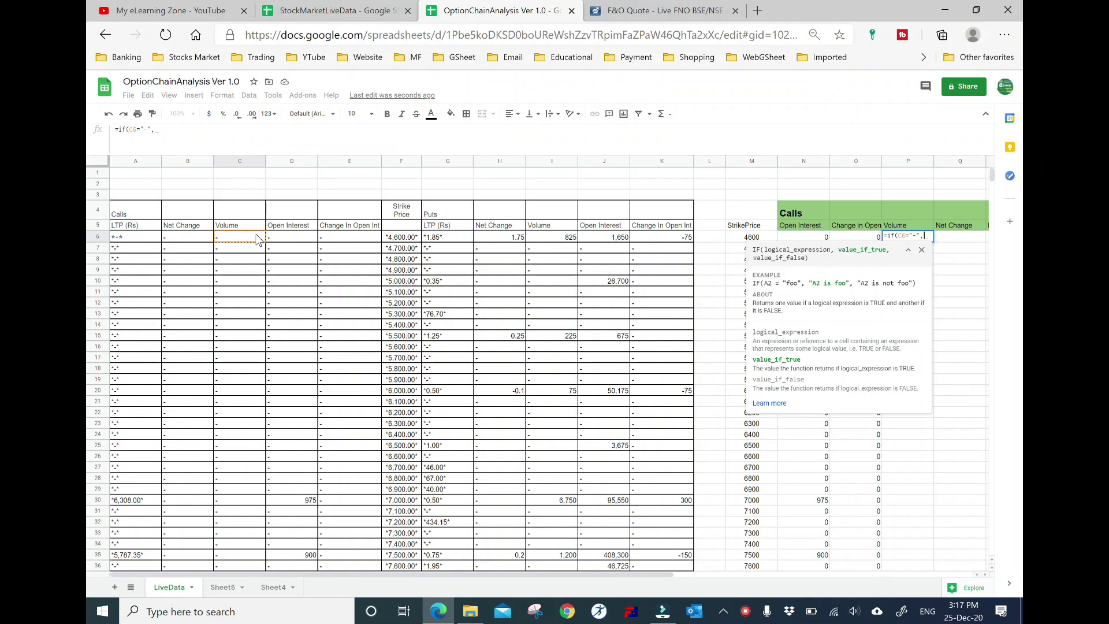
type("0,")
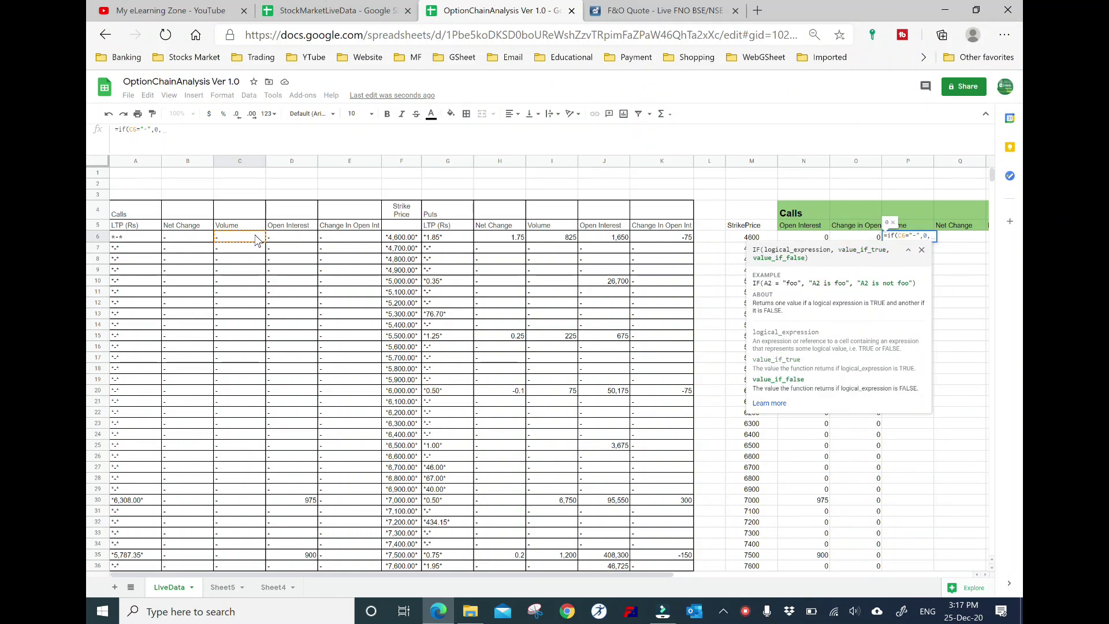
left_click(254, 235)
type(")")
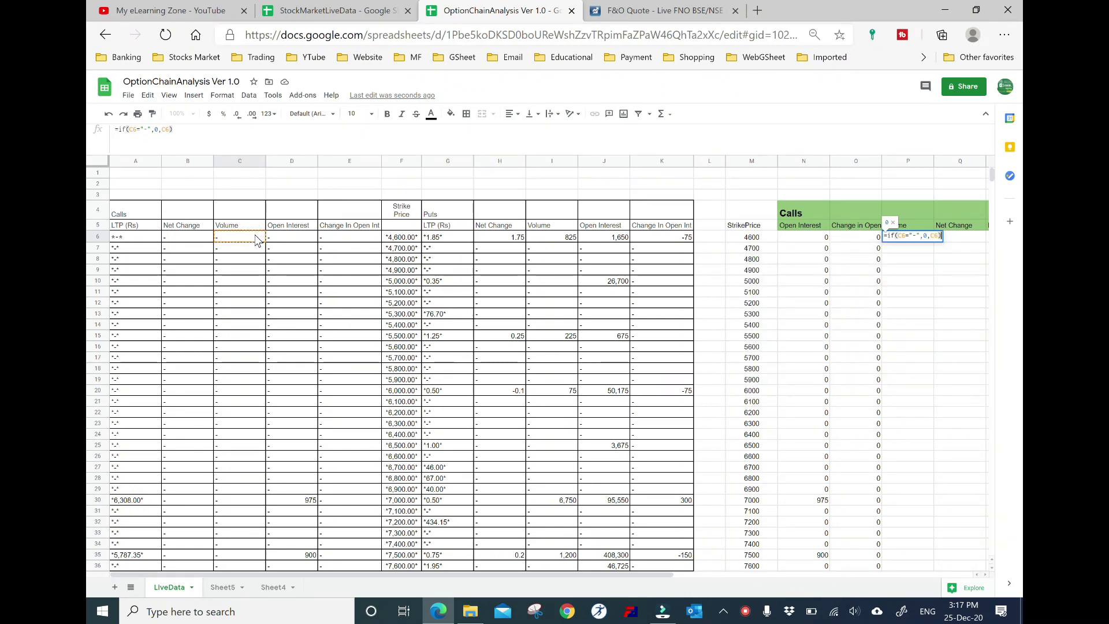
key("Return")
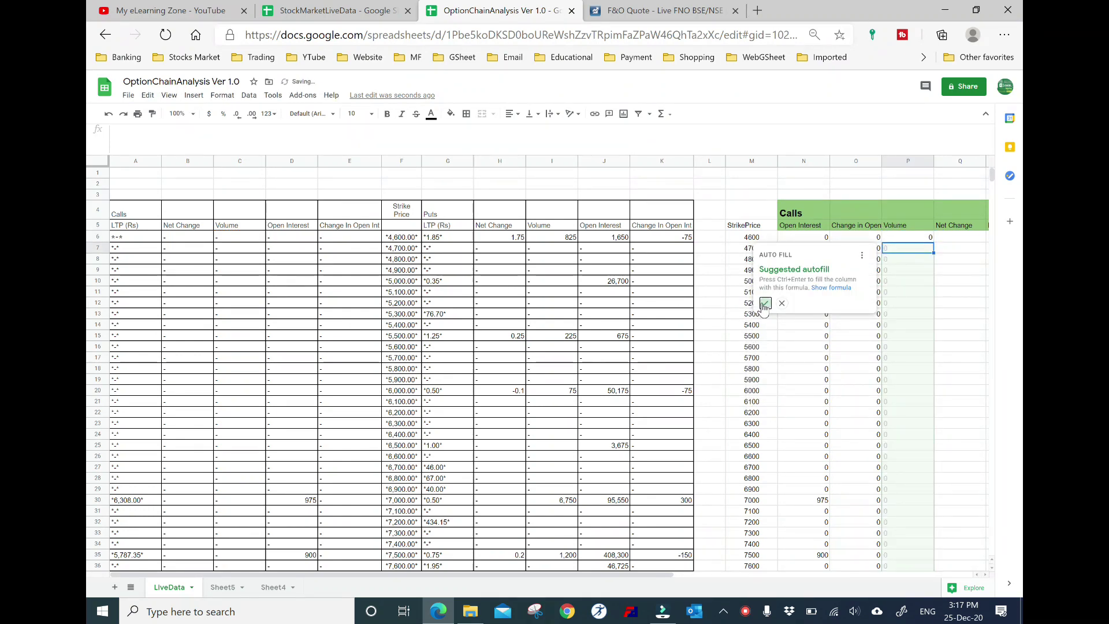
- Autofill the Volume formula down column P and compare filled values such as 7,800 and 87,500
left_click(765, 303)
scroll(855, 406, "down", 5)
scroll(855, 407, "down", 5)
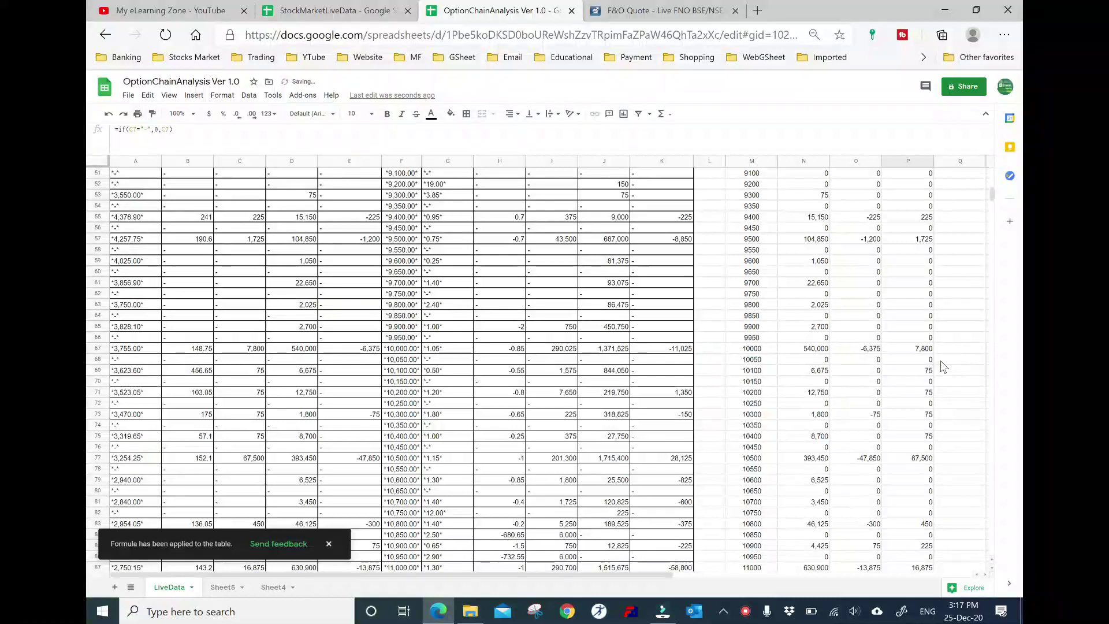
left_click(930, 350)
key("Left")
key("Left")
key("Left")
key("Left")
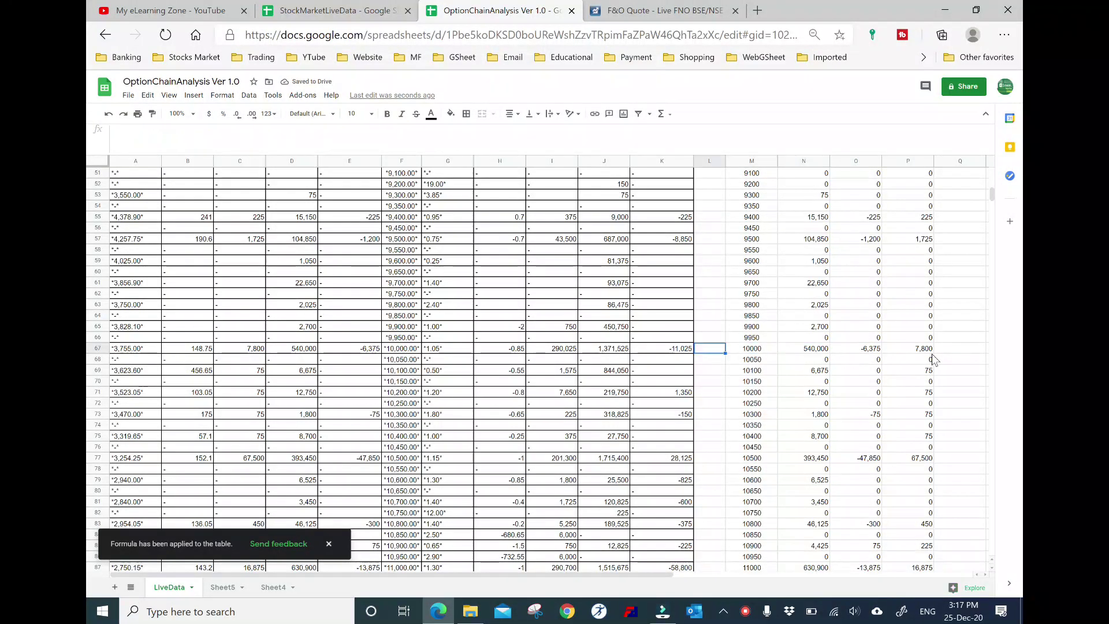
key("Left")
key("Left")
key("Left")
key("Left")
key("Left")
key("Left")
key("Left")
key("Left")
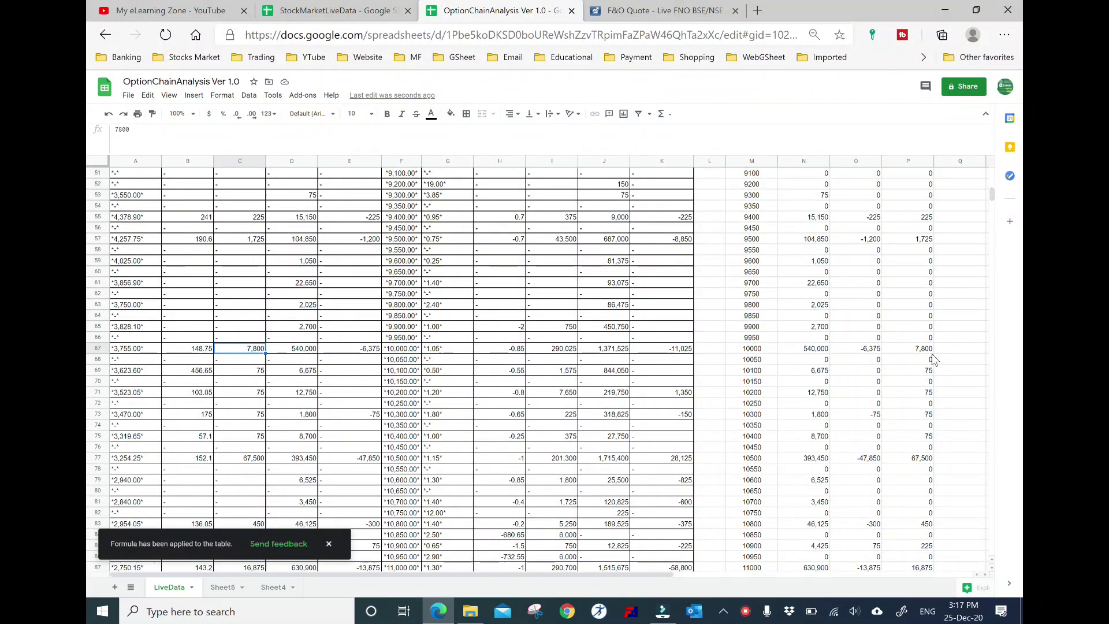
key("Right")
key("Right")
key("Right")
key("Right")
key("Right")
scroll(745, 440, "up", 4)
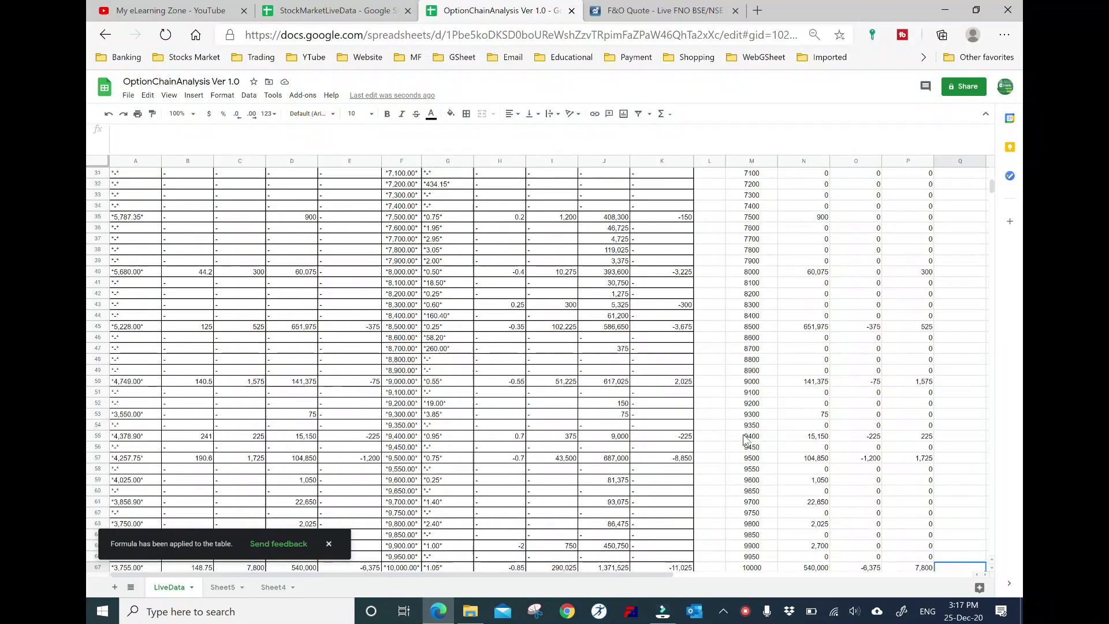
scroll(745, 440, "up", 6)
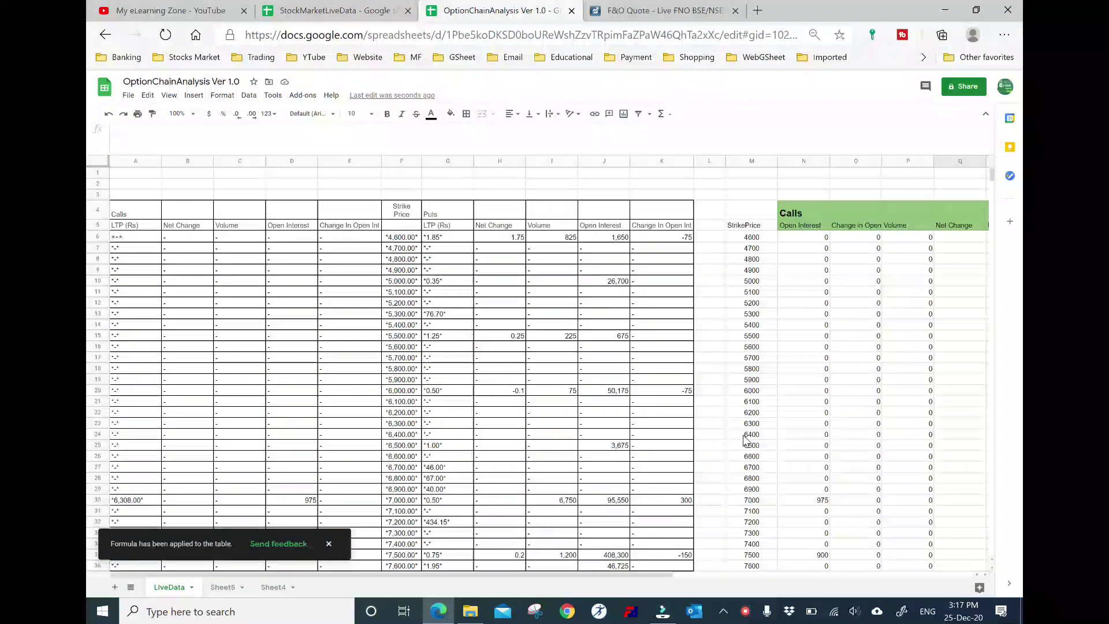
left_click(986, 575)
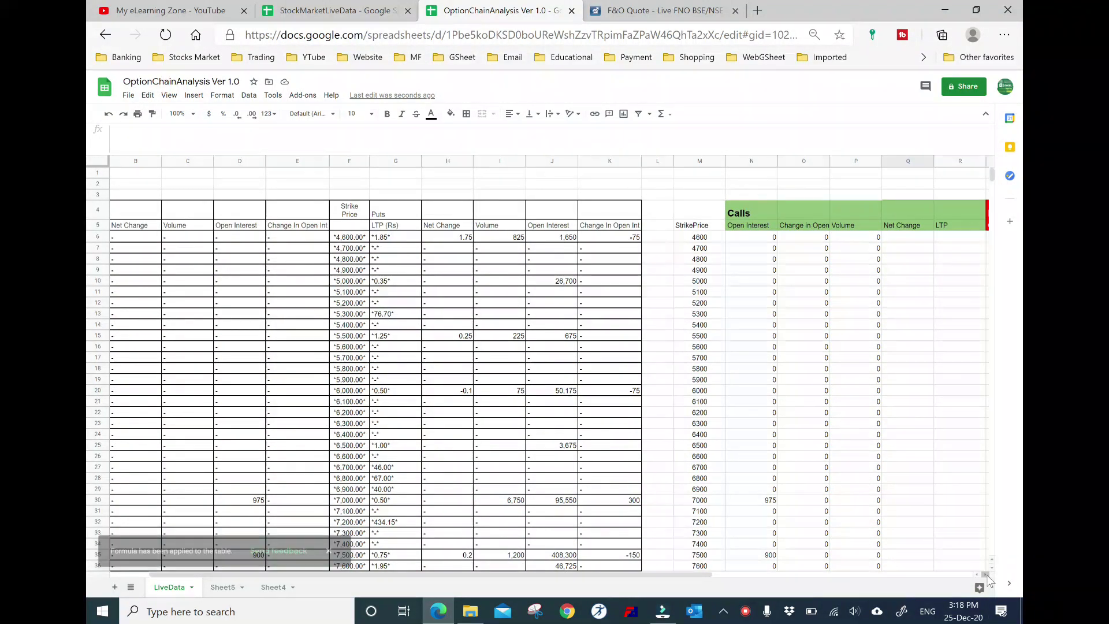
- Enter =IF(B6="-",0,B6) in Q6 and autofill it down the Net Change column
left_click(886, 239)
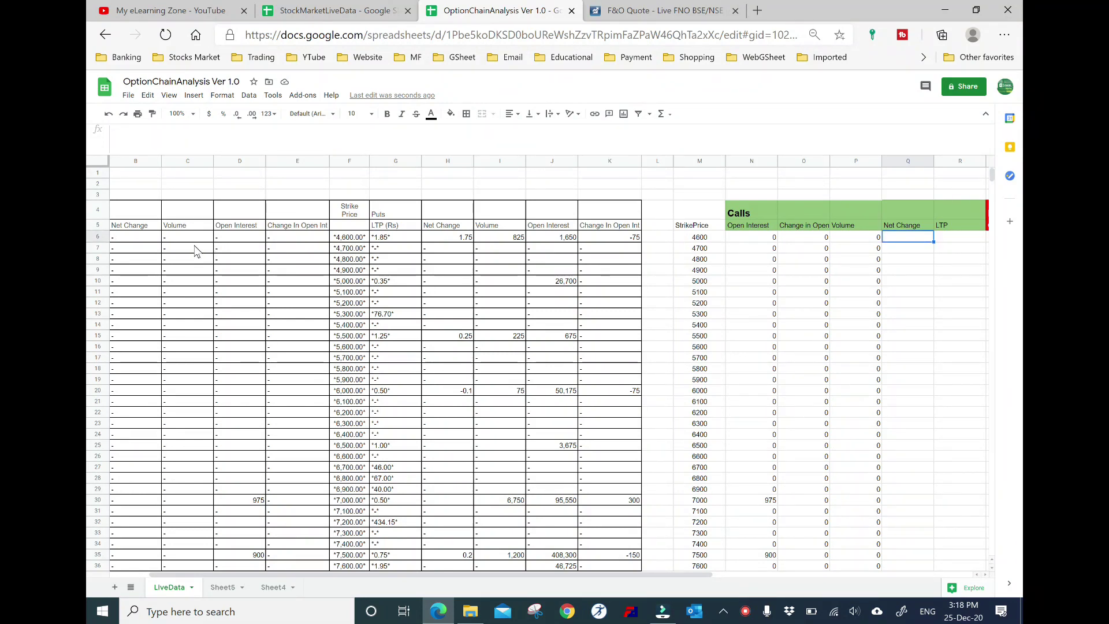
type("=")
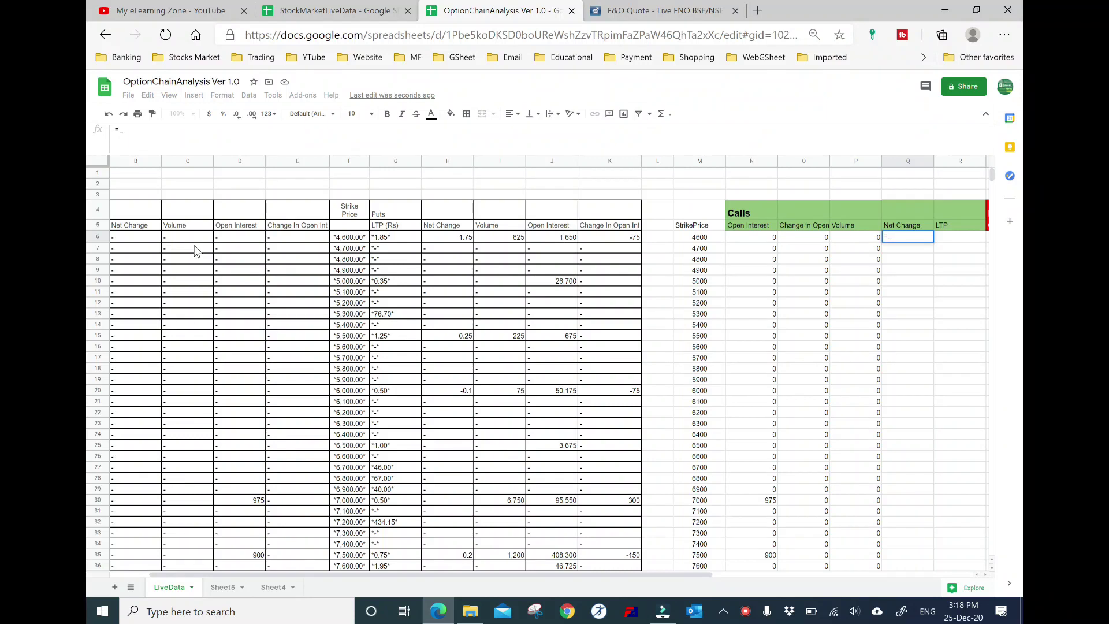
type("IF(")
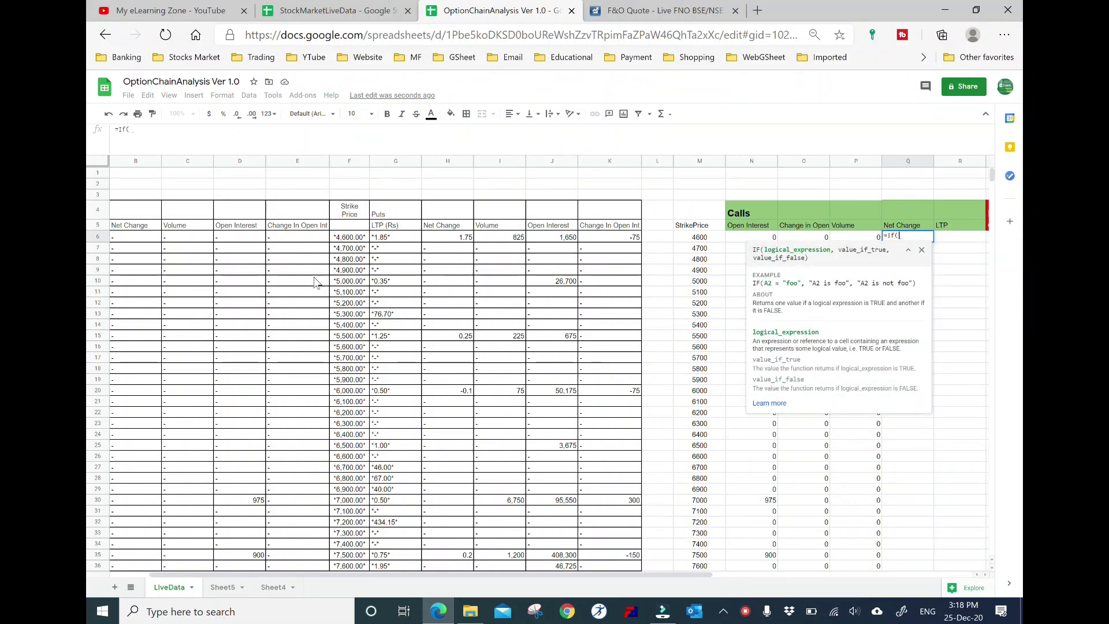
left_click(141, 242)
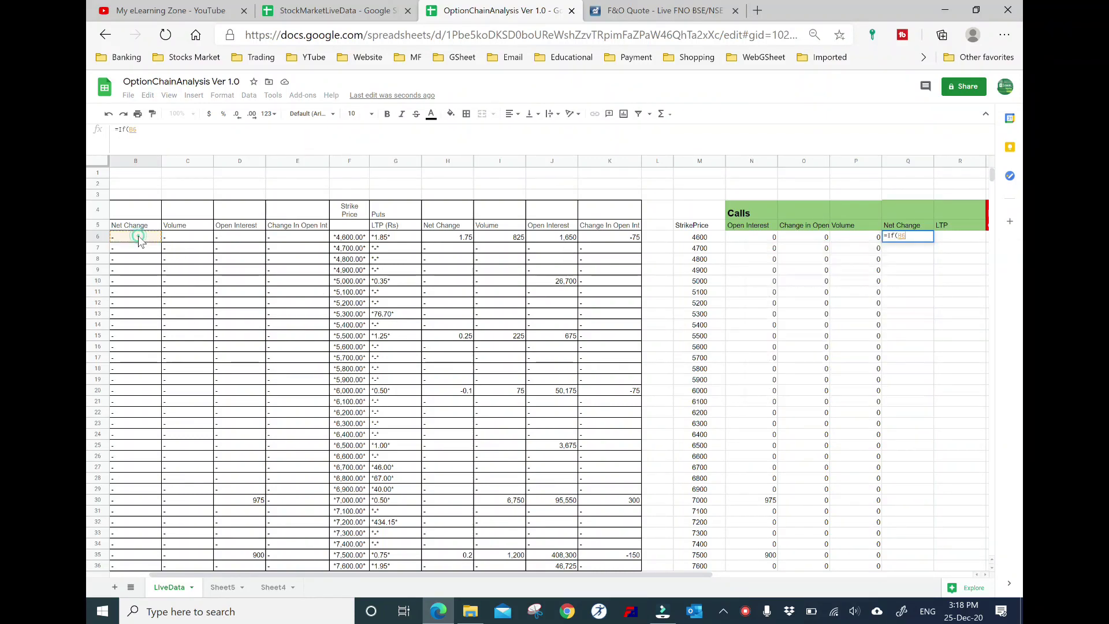
type("=\"")
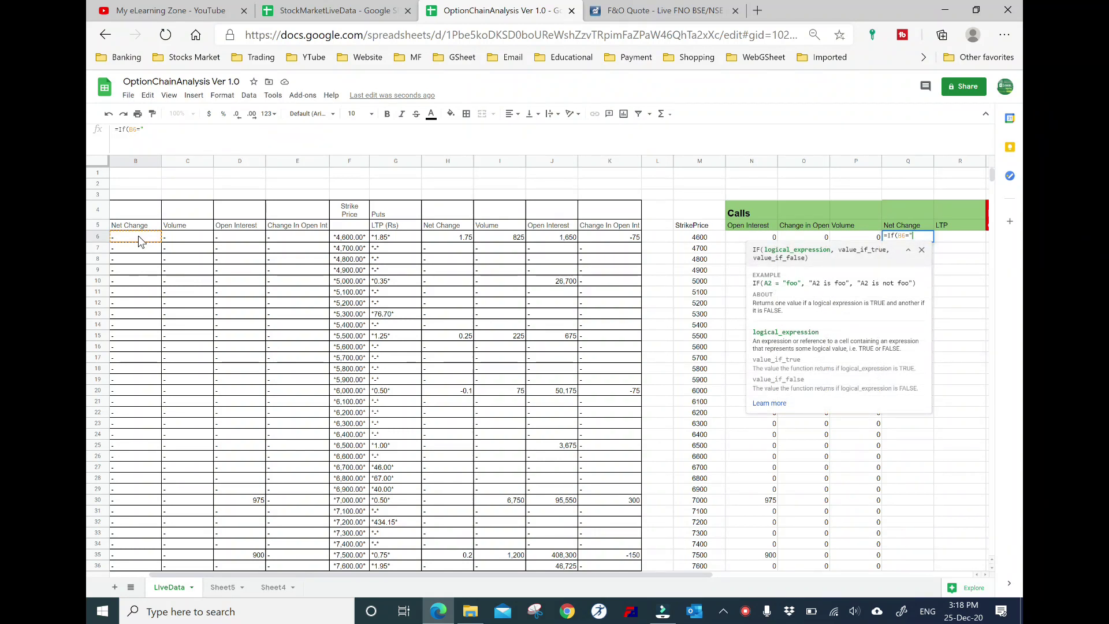
type("-\"")
type(",")
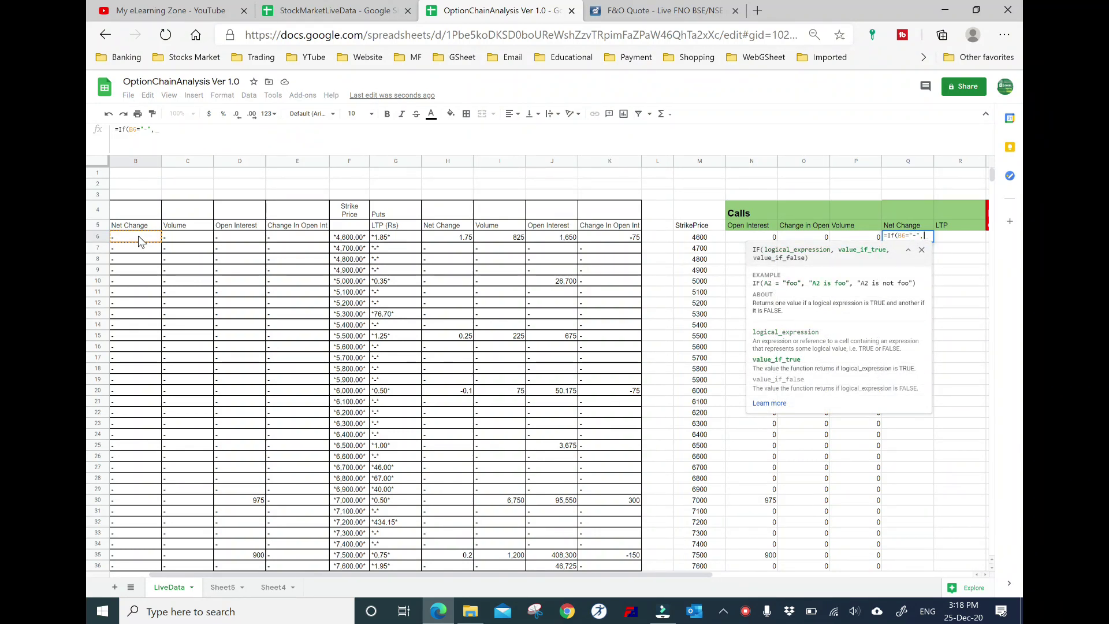
type("0,")
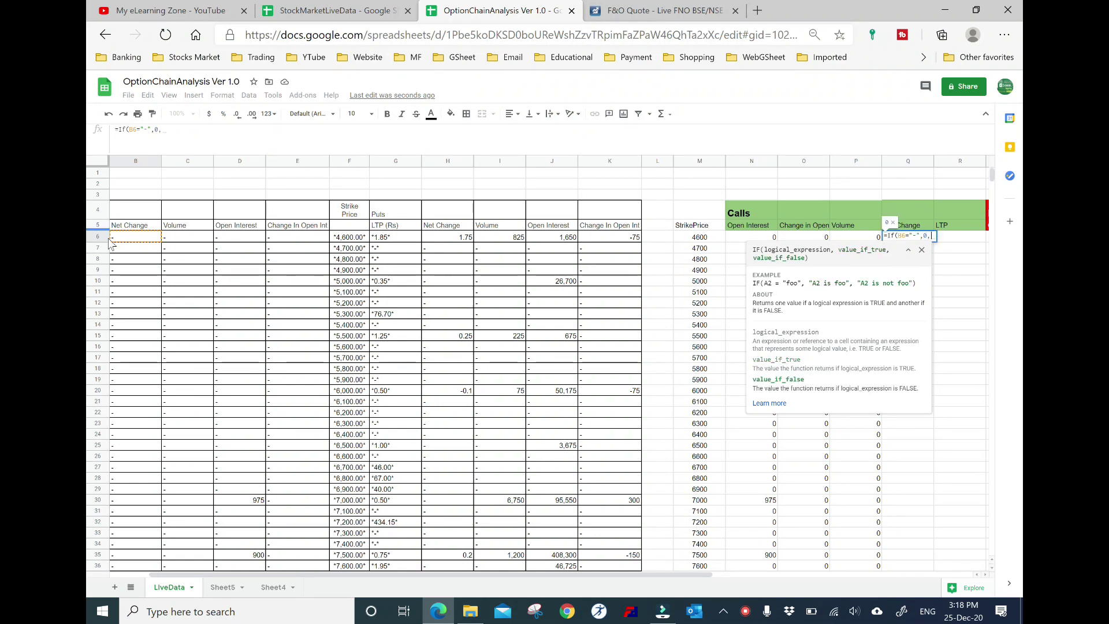
left_click(145, 243)
type(")")
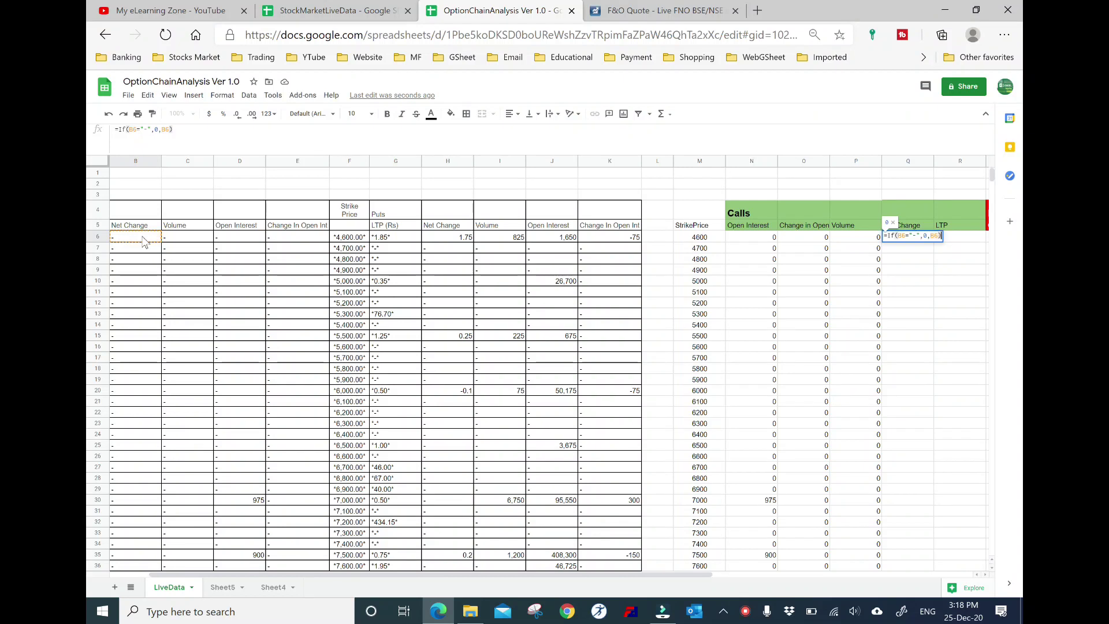
key("Return")
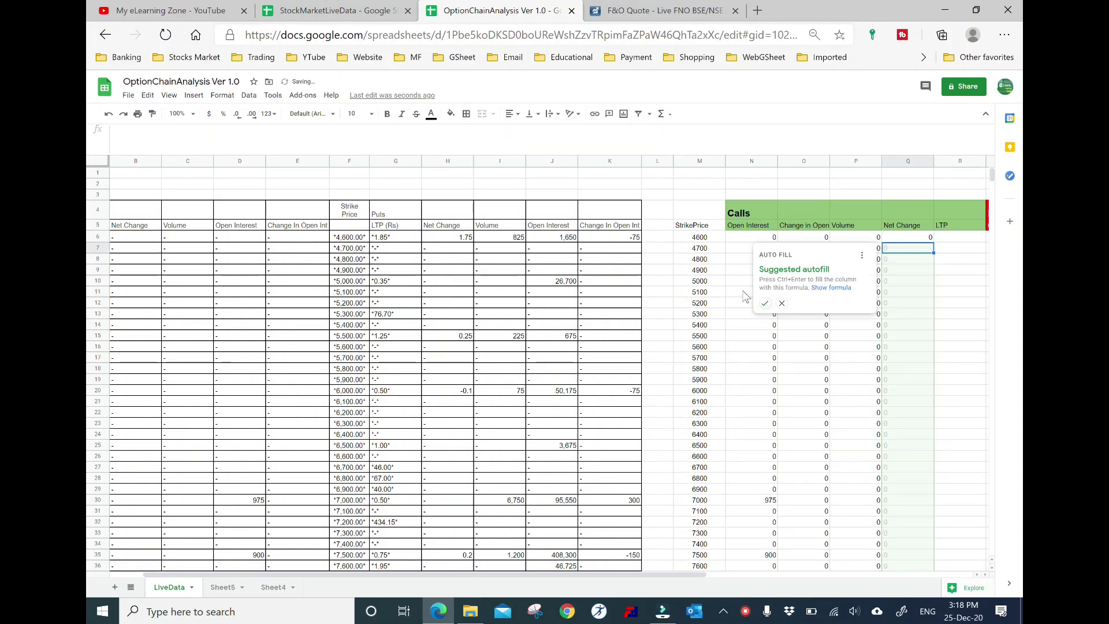
left_click(764, 303)
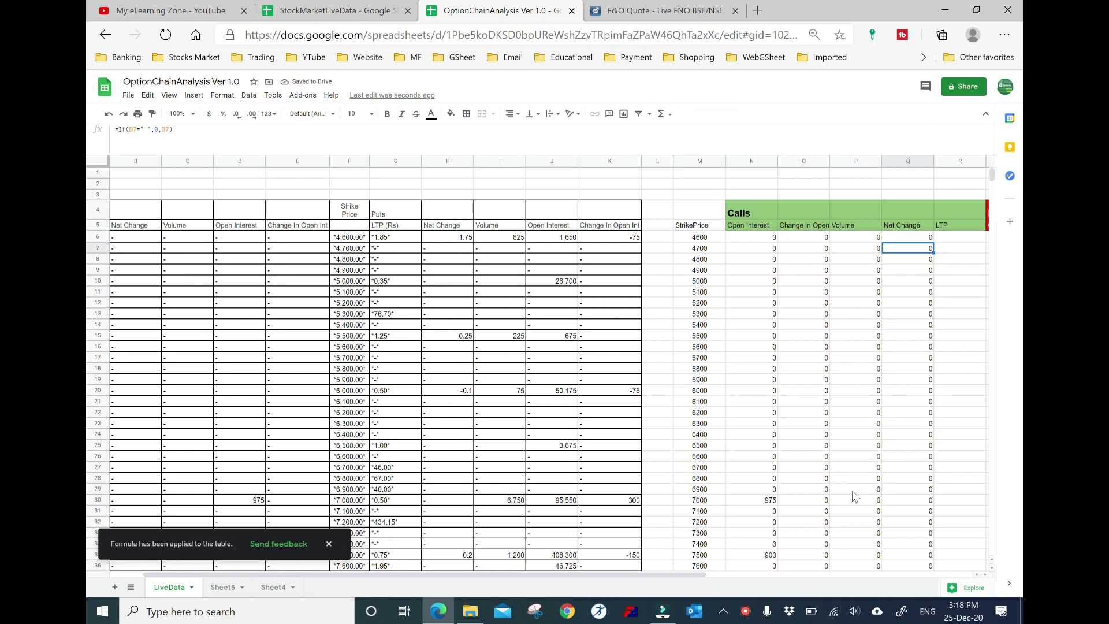
left_click_drag(708, 575, 759, 576)
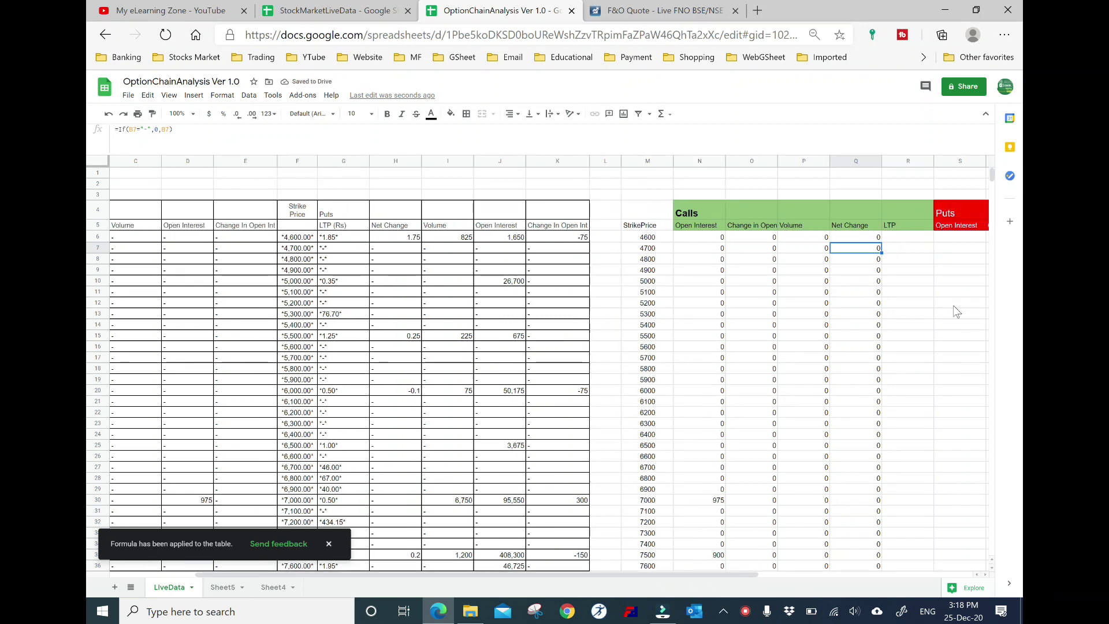
left_click(907, 236)
type("=")
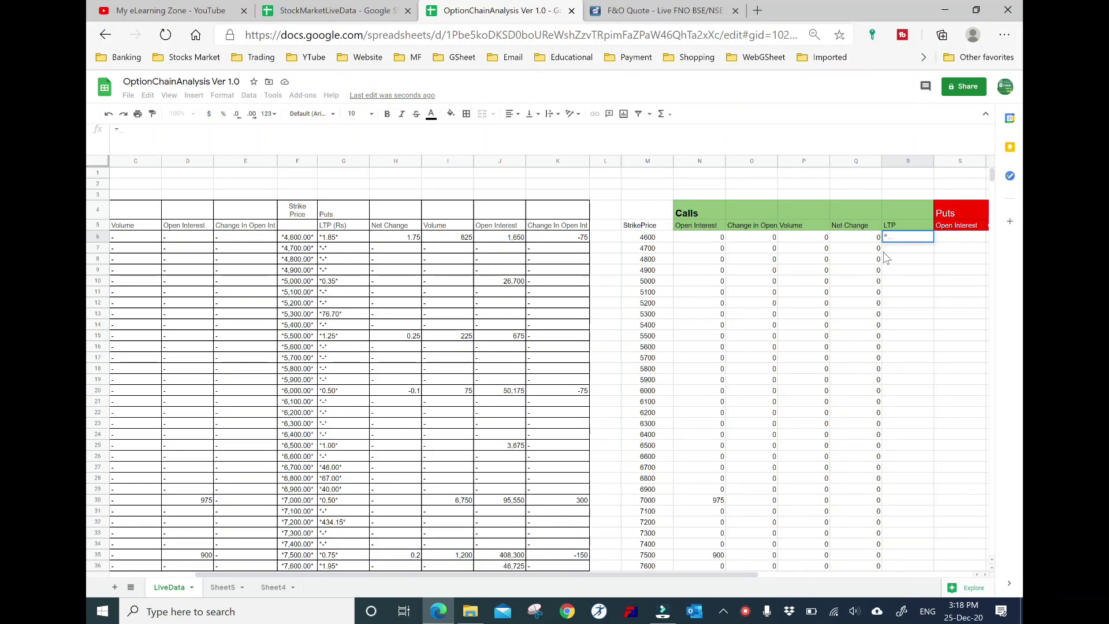
key("Escape")
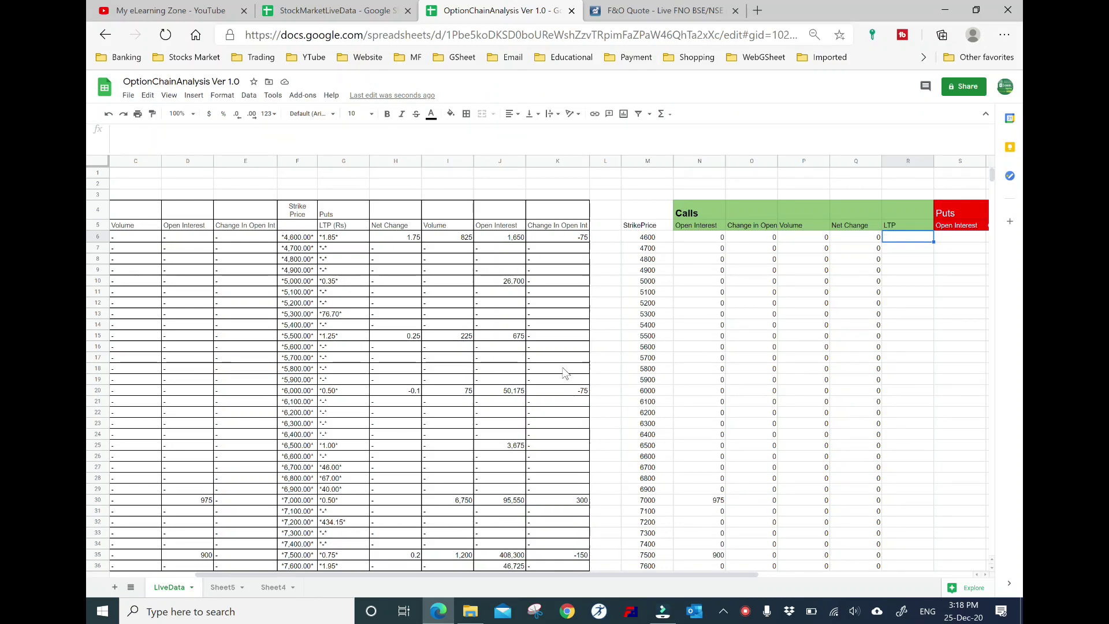
left_click_drag(719, 576, 399, 575)
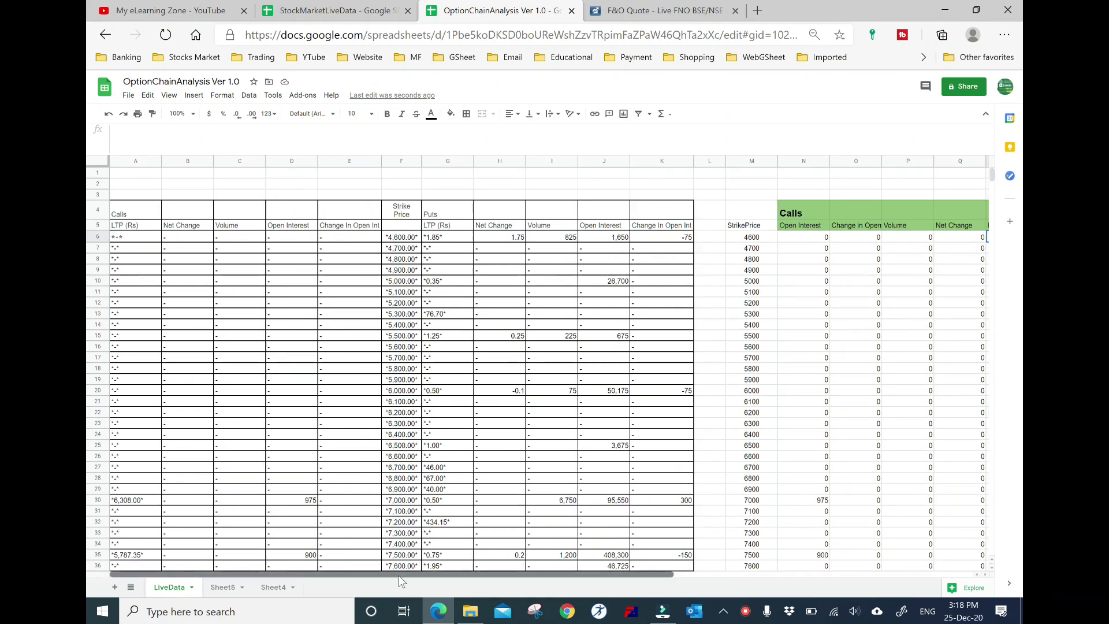
left_click(129, 238)
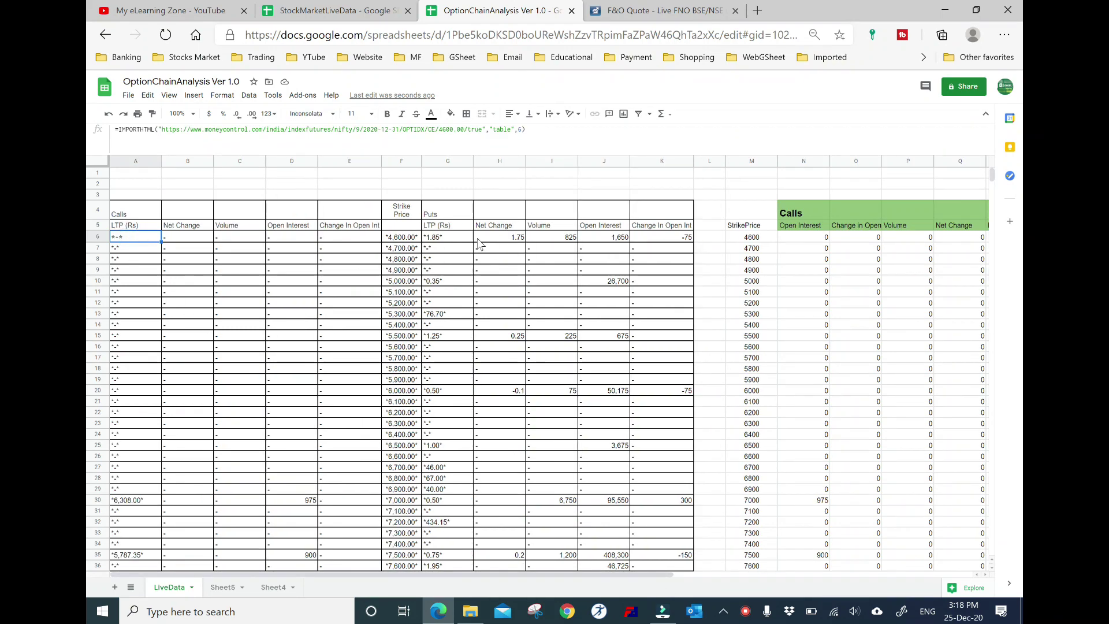
left_click(433, 240)
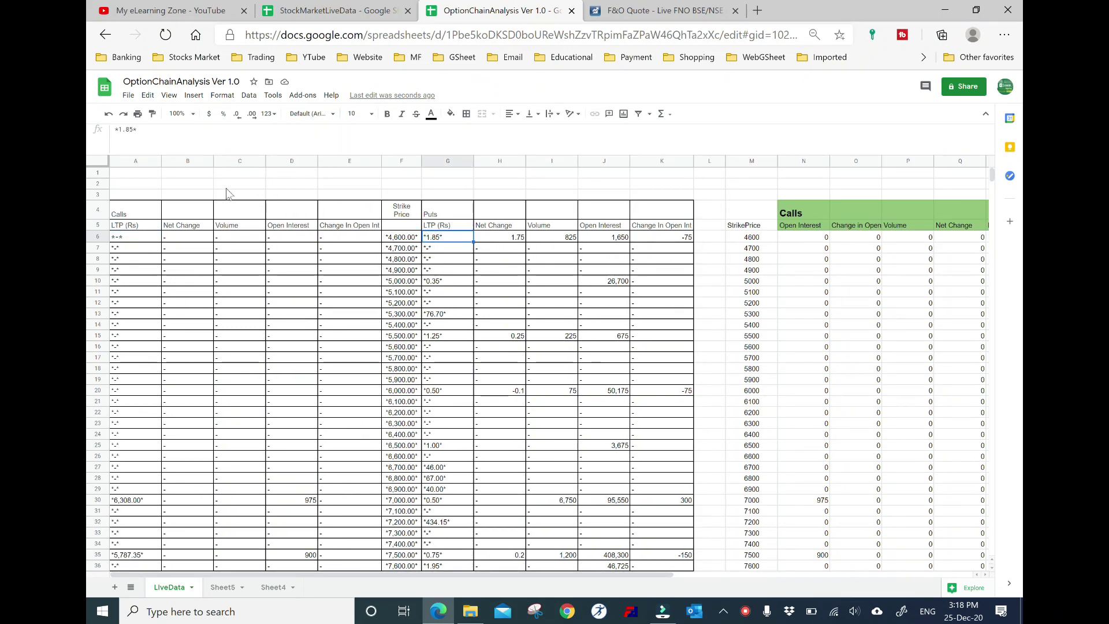
left_click(393, 237)
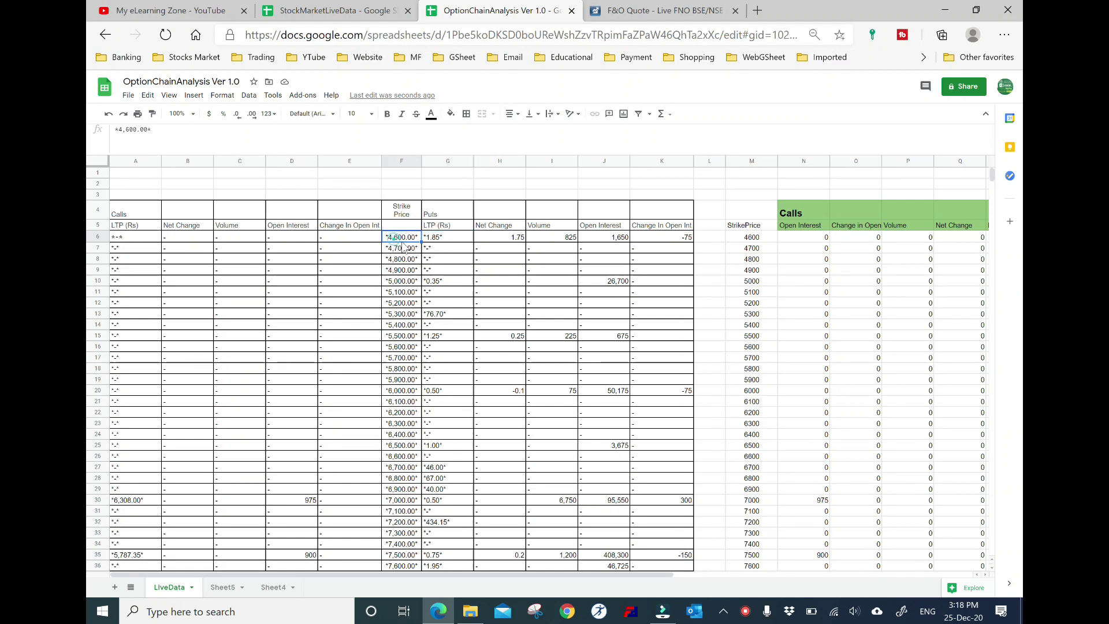
left_click(753, 238)
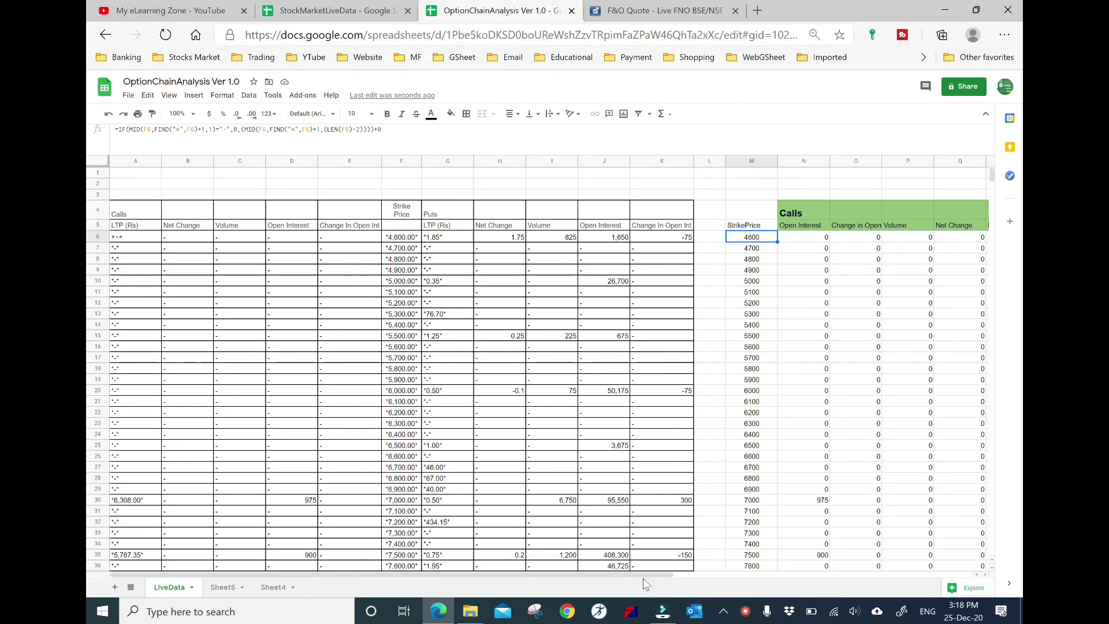
left_click_drag(650, 577, 720, 576)
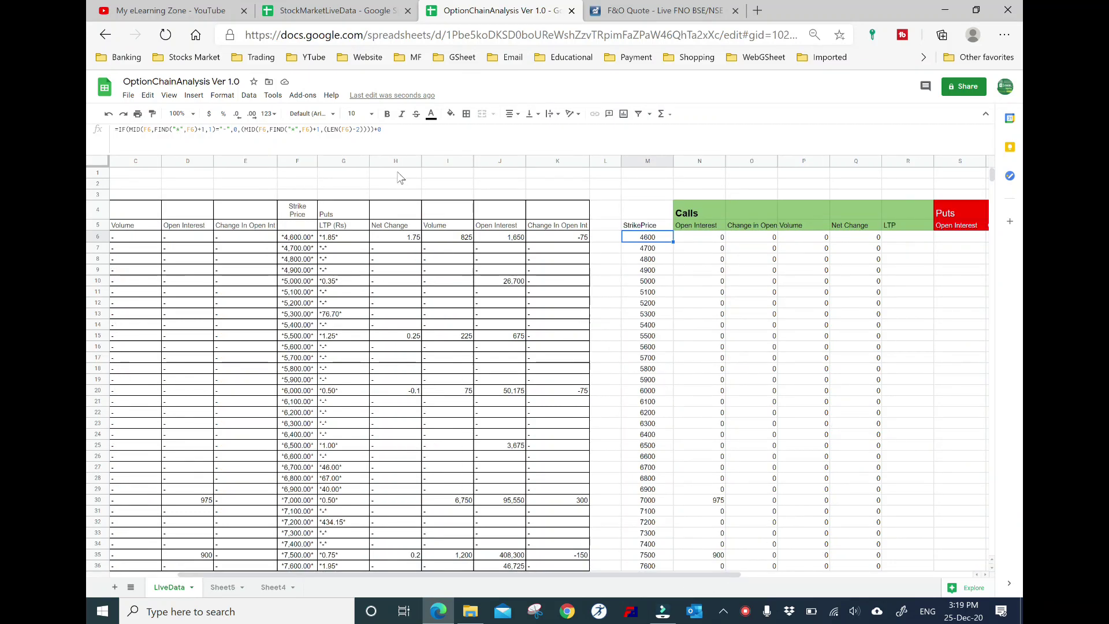
- Copy M6's strike conversion formula and paste it into the Calls LTP cell R6
left_click_drag(382, 129, 115, 129)
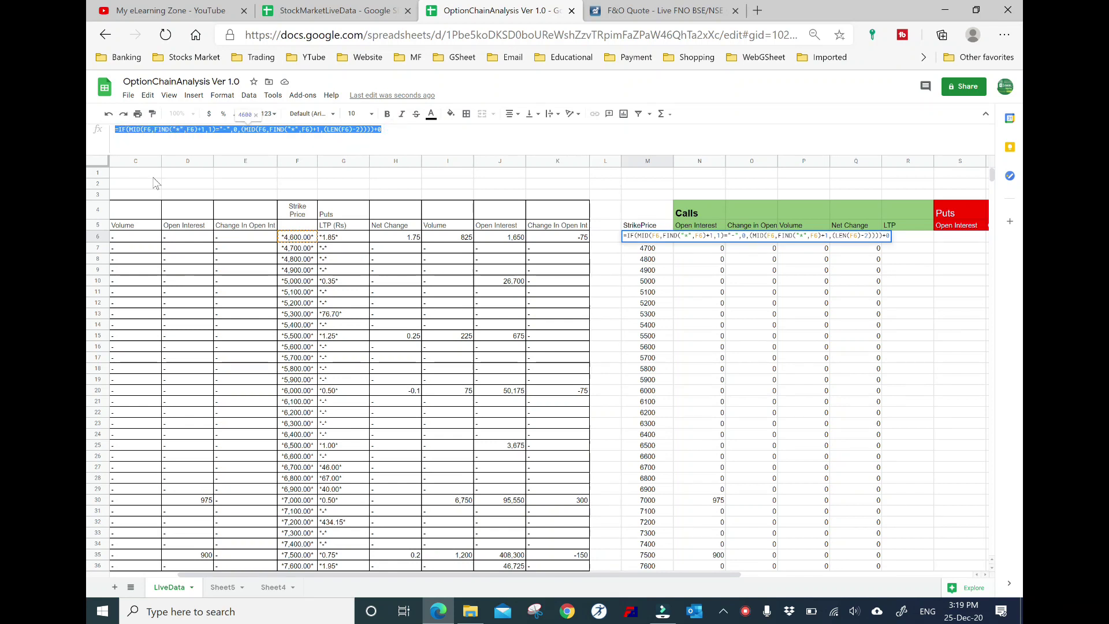
key("Escape")
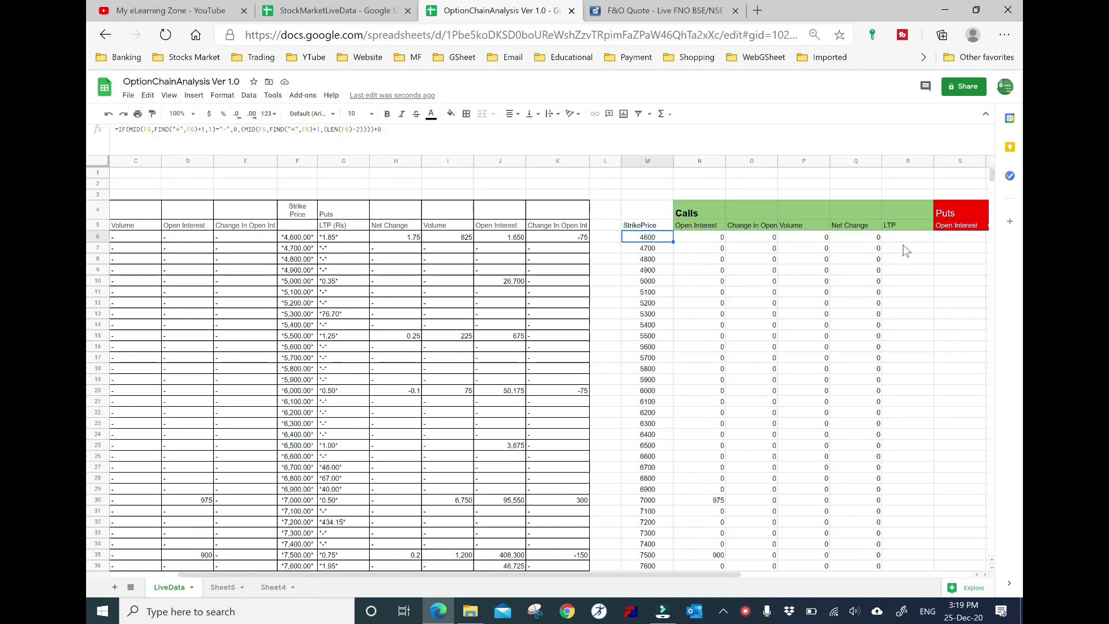
left_click(902, 240)
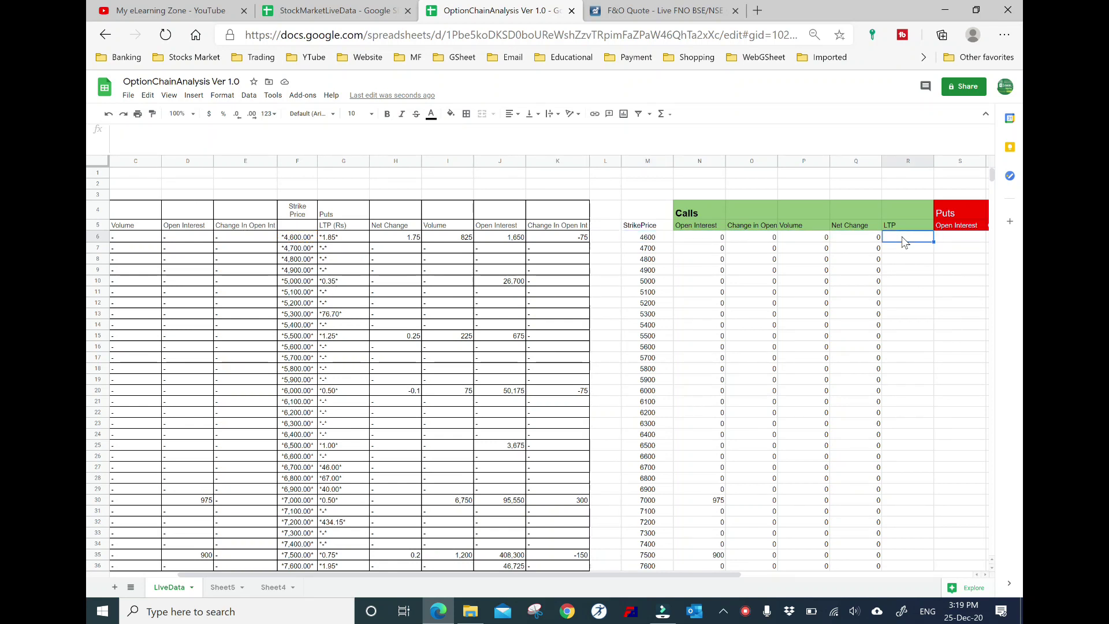
key("Return")
type("=IF(MID(F6,FIND(\"*\",F6)+1,1)=\"-\",0,(MID(F6,FIND(\"*\",F6)+1,(LEN(F6)-2))))+0")
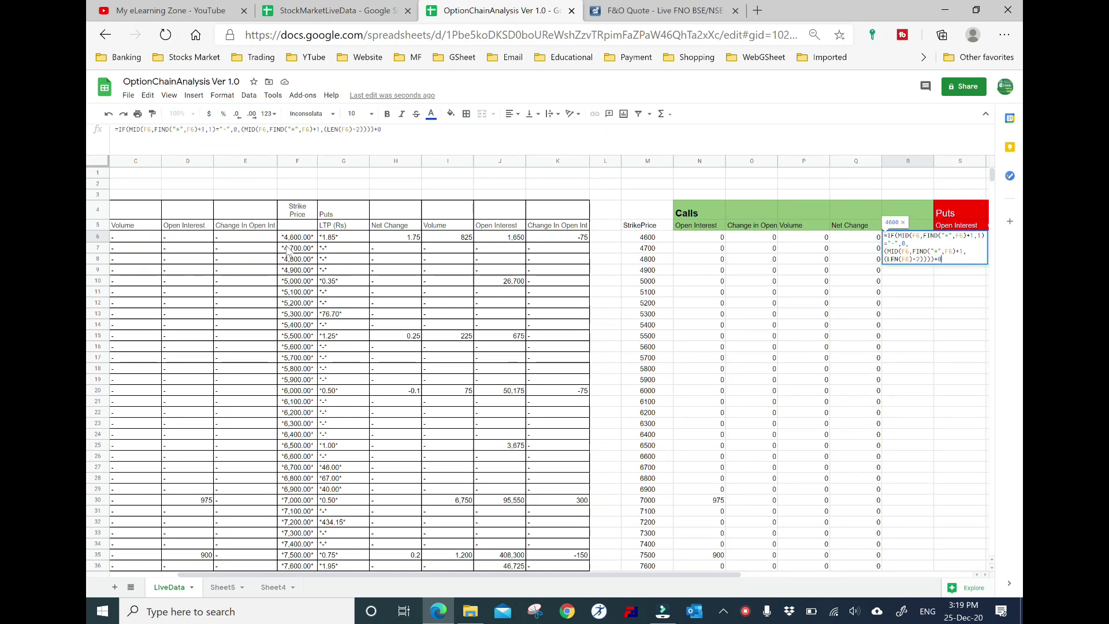
left_click_drag(696, 570, 299, 587)
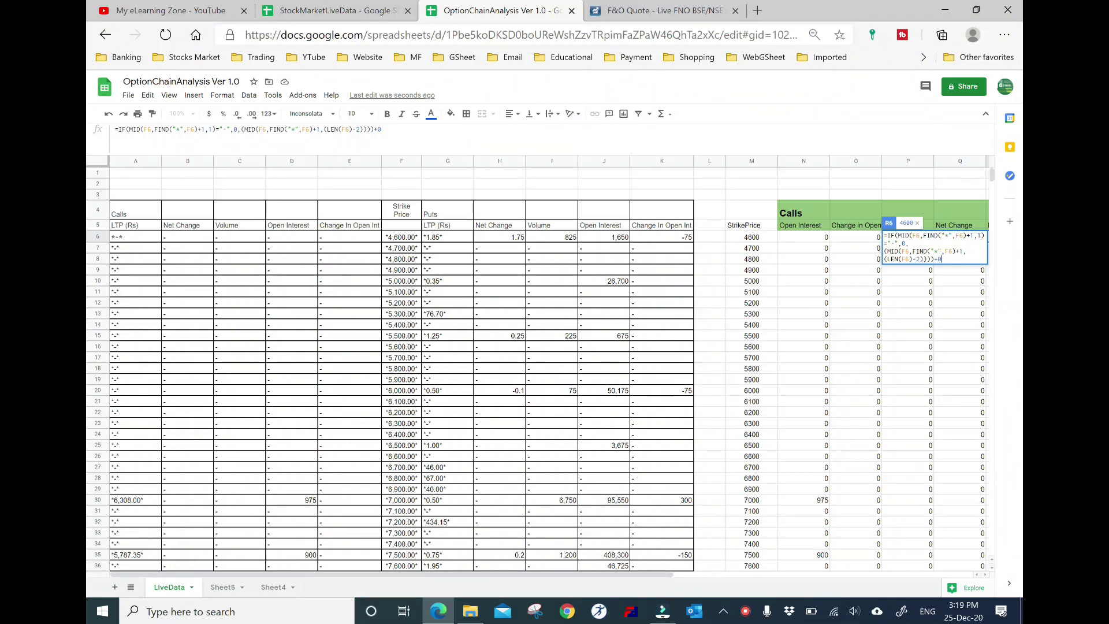
- Change every F6 reference in R6's formula to A6 and enter it
left_click(918, 235)
key("BackSpace")
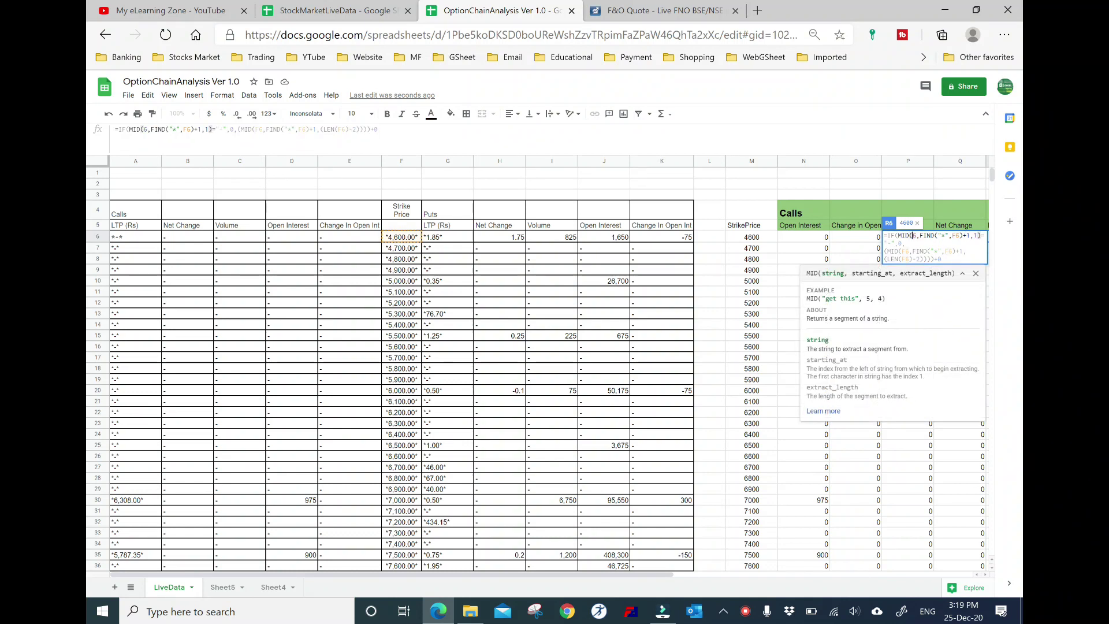
type("A")
key("Right")
key("Right")
key("Right")
key("Right")
key("Right")
key("Right")
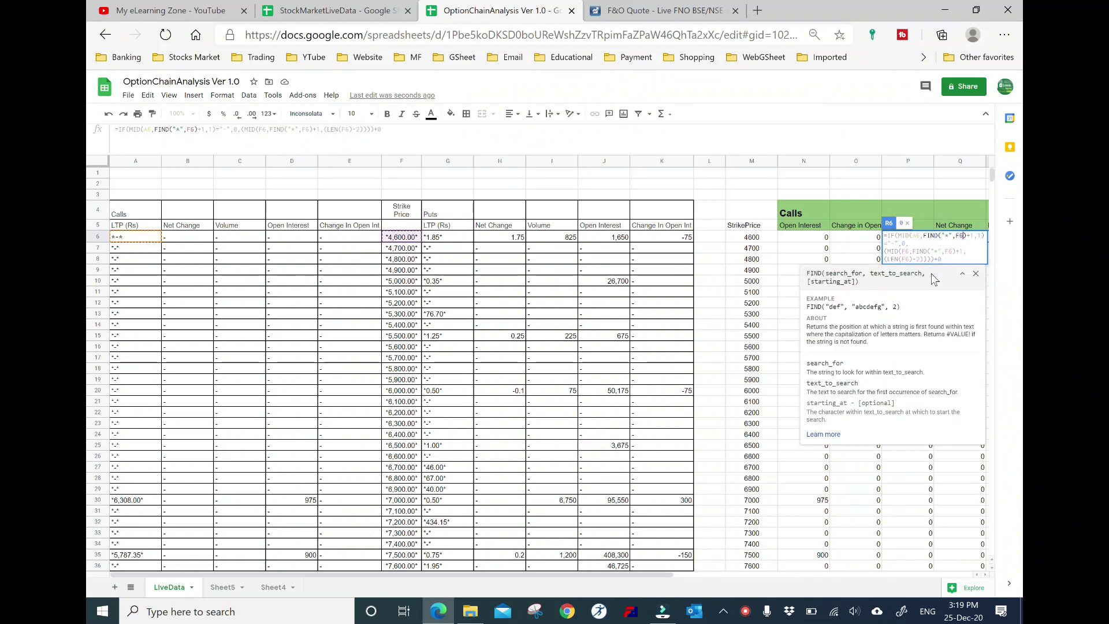
key("BackSpace")
type("A")
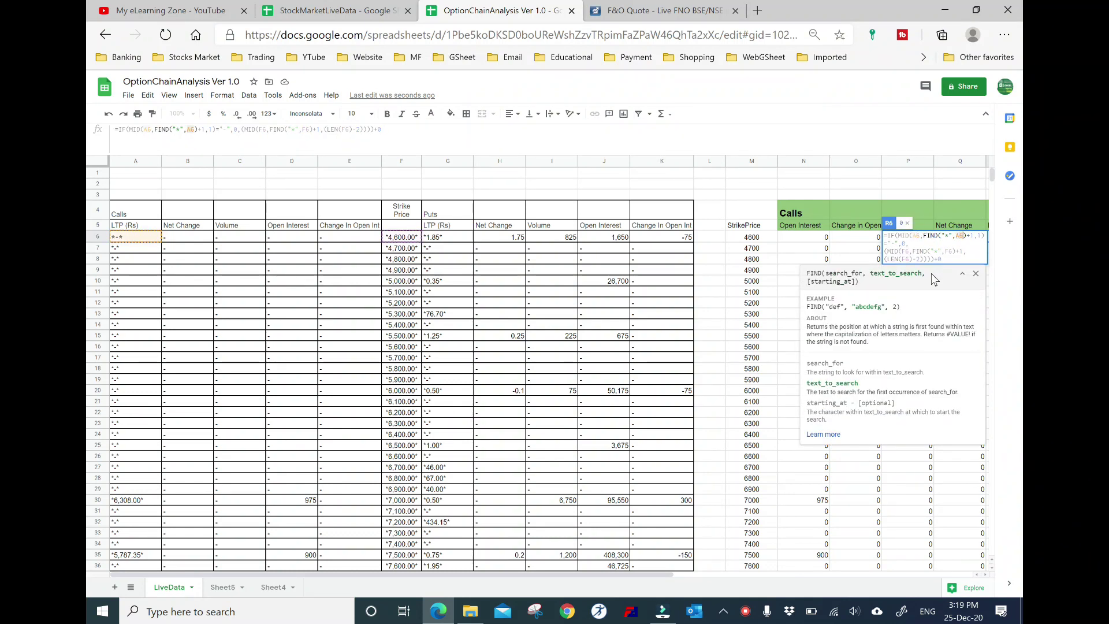
key("Right")
key("Right")
key("Right")
key("Right")
key("Right")
key("Right")
key("Right")
key("Right")
key("Right")
key("Right")
key("Right")
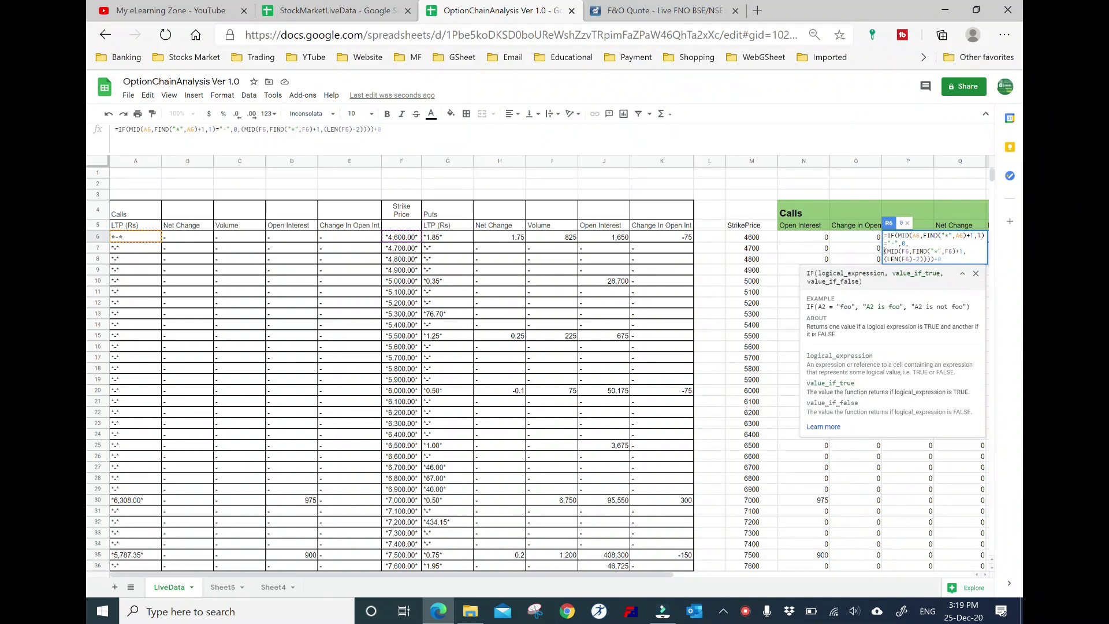
key("Right")
key("Right")
key("Right")
key("Right")
key("Right")
key("Right")
key("Right")
key("Right")
key("BackSpace")
type("A")
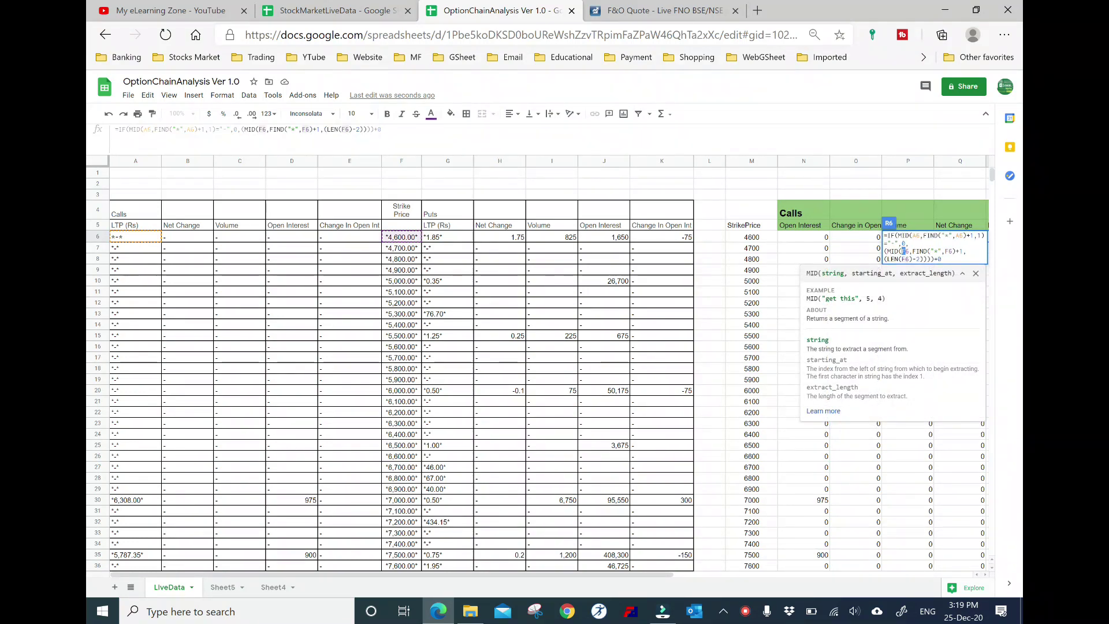
key("Right")
key("Right")
key("Right")
key("Right")
key("Right")
key("Right")
key("BackSpace")
type("A")
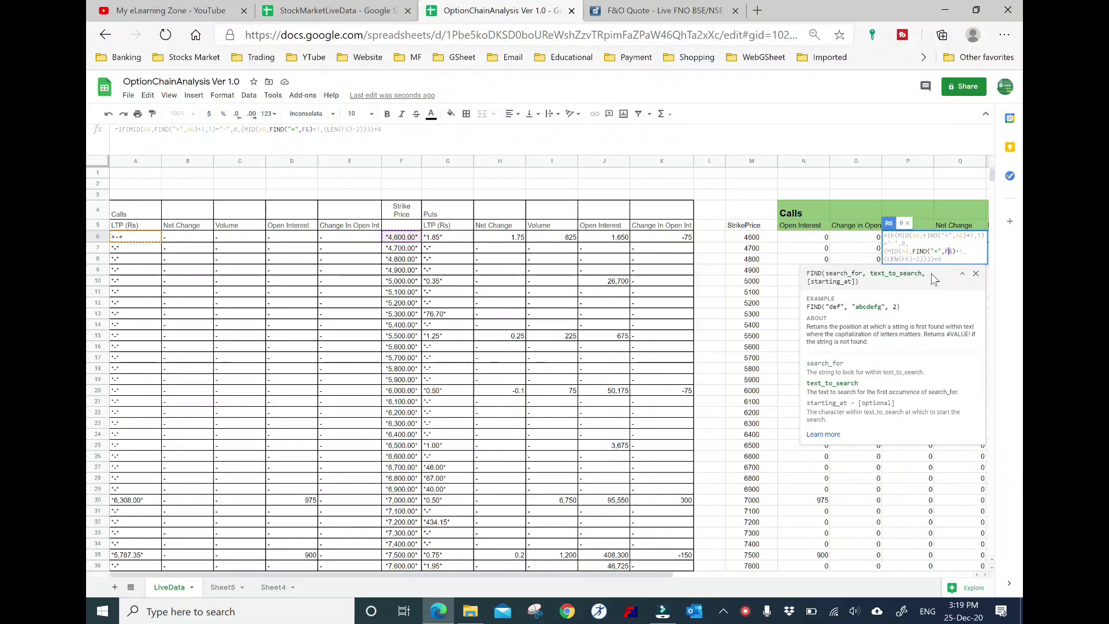
key("Right")
key("Right")
key("Right")
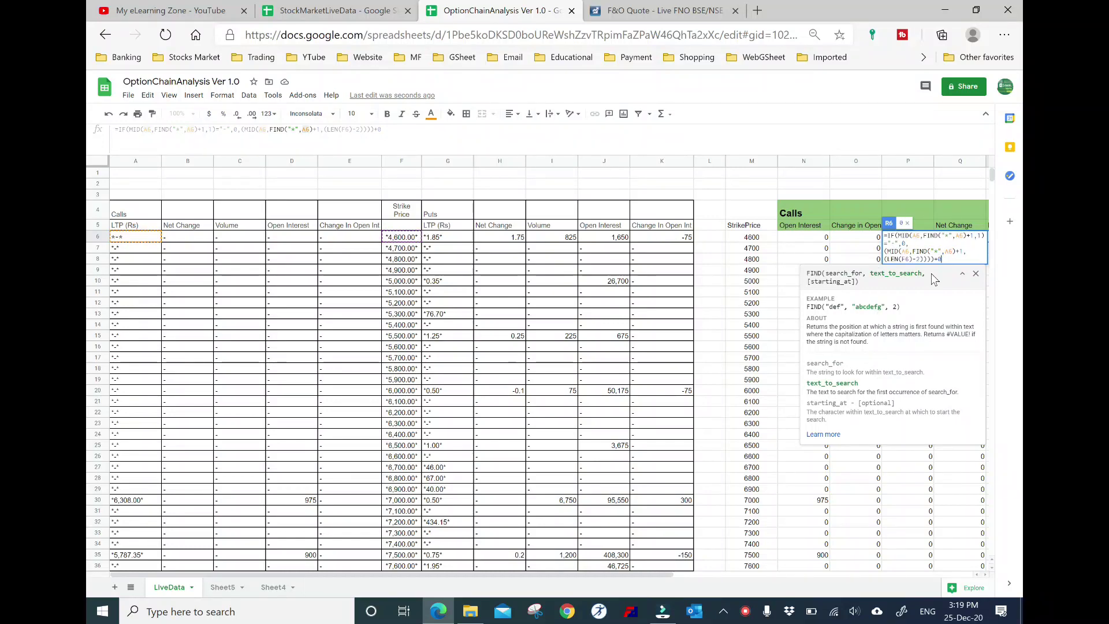
key("Right")
key("Right")
key("Right")
key("Right")
key("Right")
key("Right")
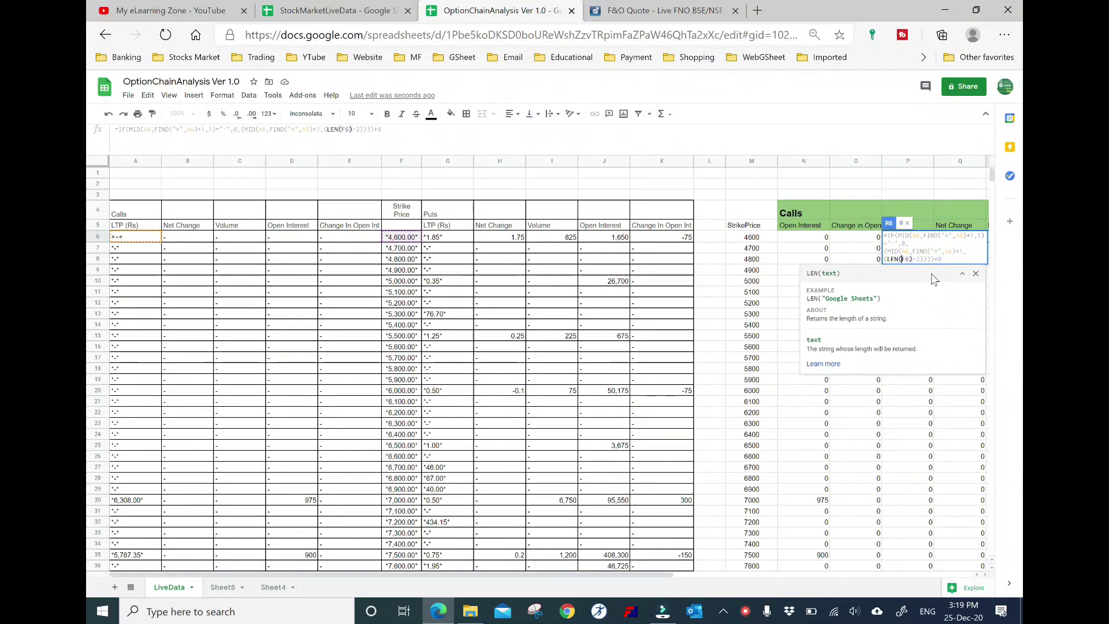
key("BackSpace")
type("A")
key("Return")
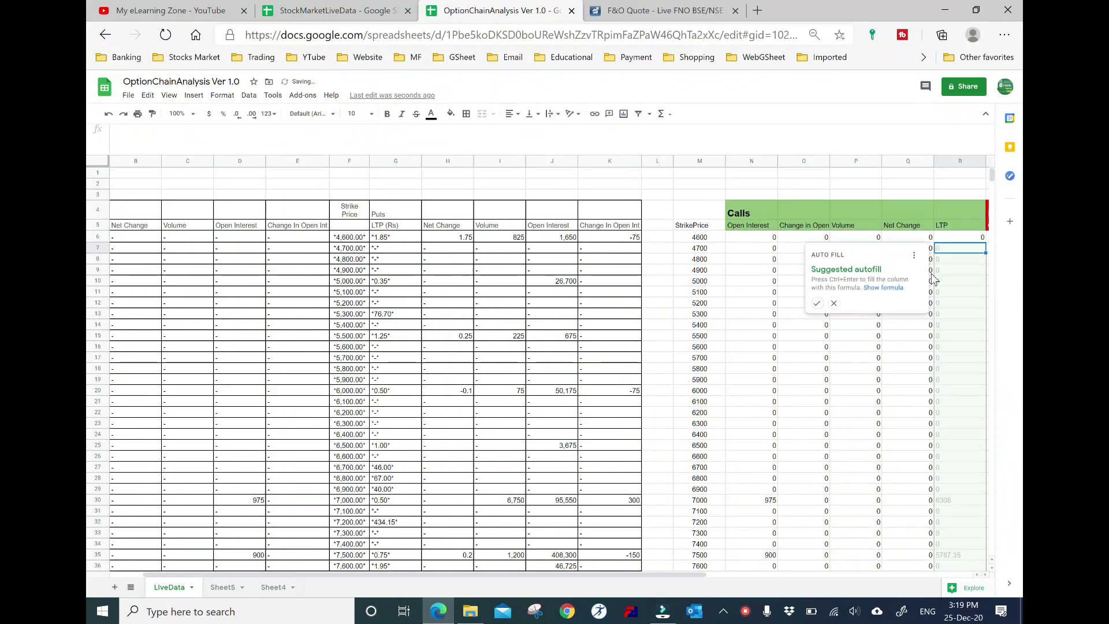
- Fill the Calls LTP formula down column R and check the converted price at strike 7500
left_click(816, 303)
left_click(803, 489)
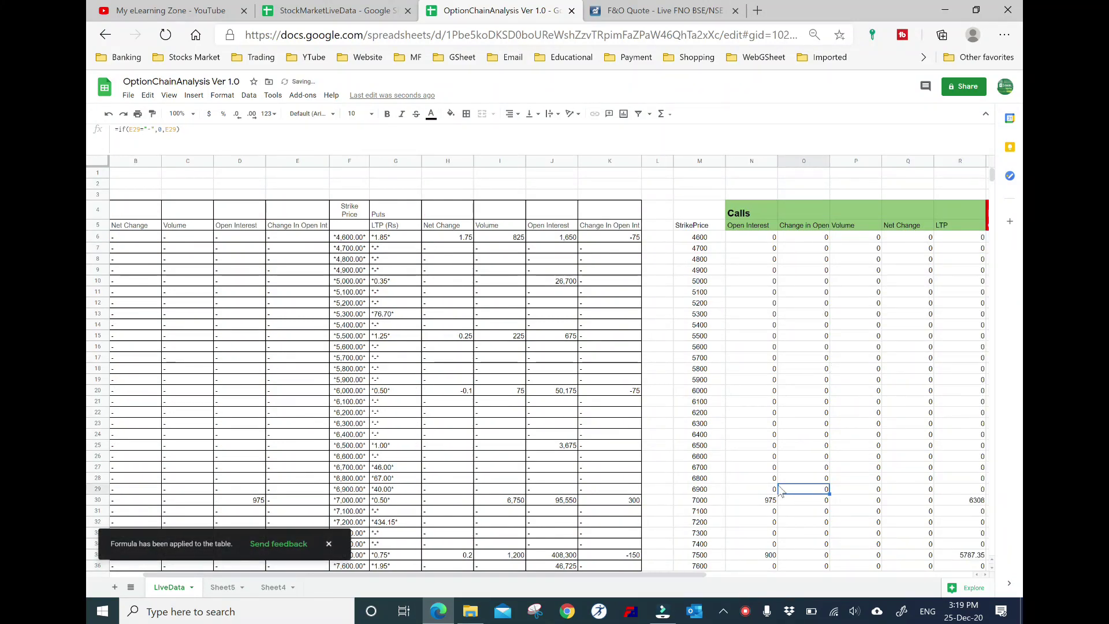
scroll(808, 488, "down", 3)
left_click(975, 416)
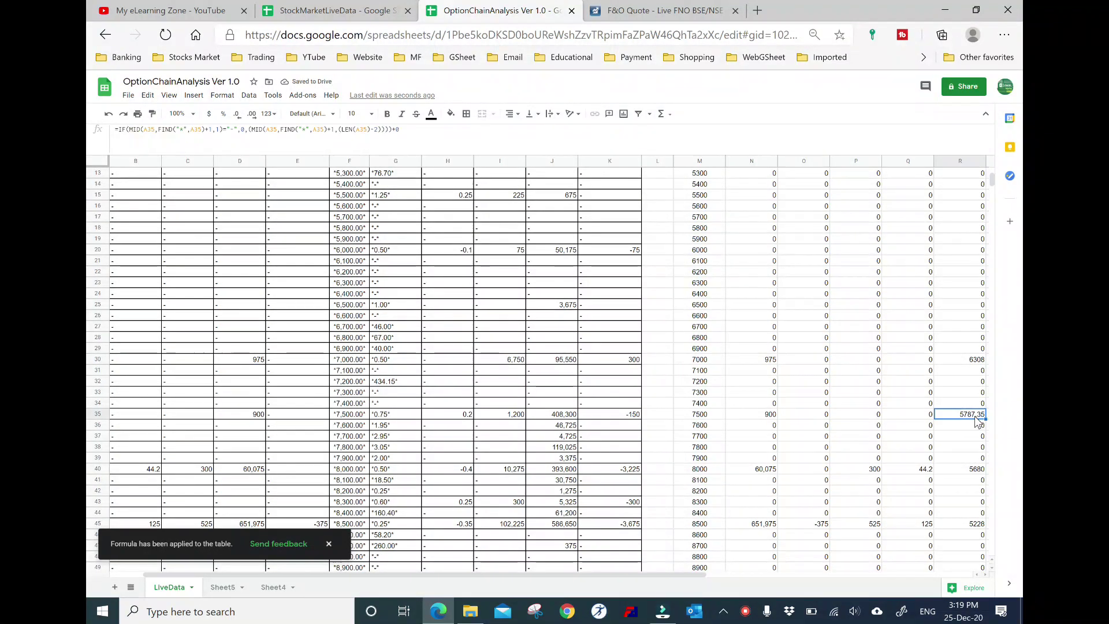
- Compare row 35's converted values against the raw LTP, open interest and net change cells
key("Left")
key("Left")
key("Left")
key("Left")
key("Left")
key("Left")
key("Left")
key("Right")
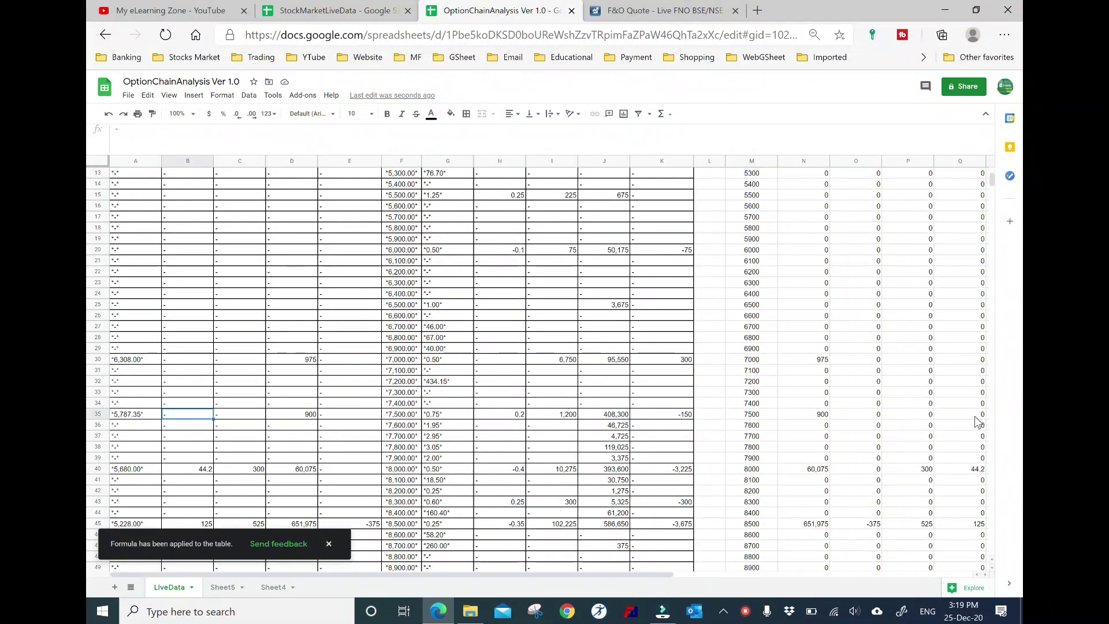
key("Right")
key("Right")
key("Right")
key("Right")
key("Right")
key("Right")
key("Right")
key("Right")
key("Left")
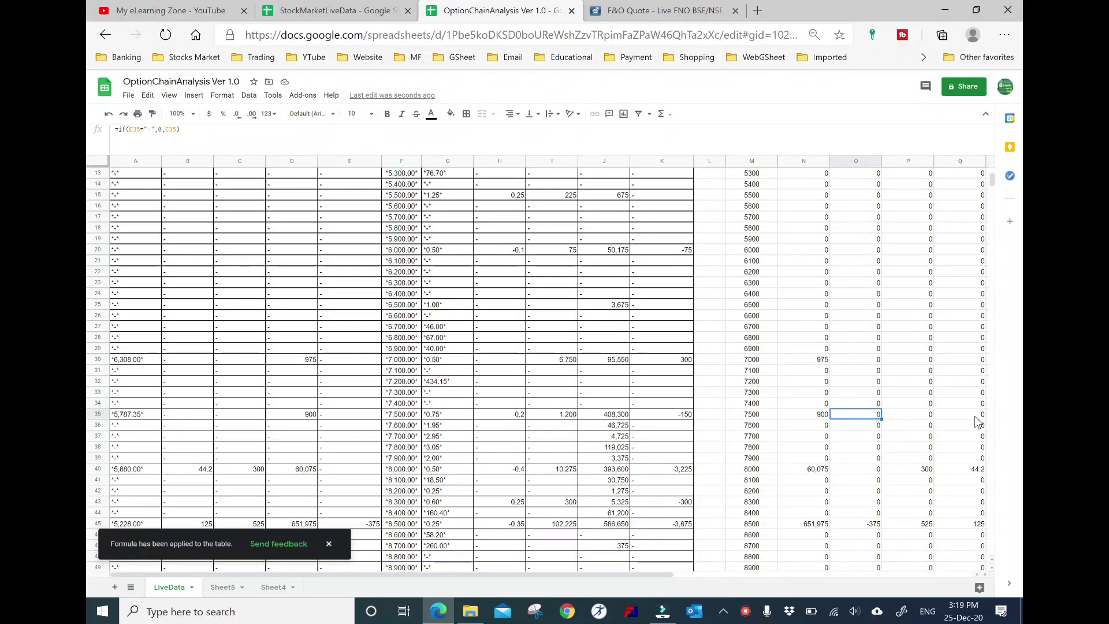
key("Left")
key("Left")
key("Left")
key("Left")
key("Left")
key("Left")
key("Left")
key("Left")
key("Left")
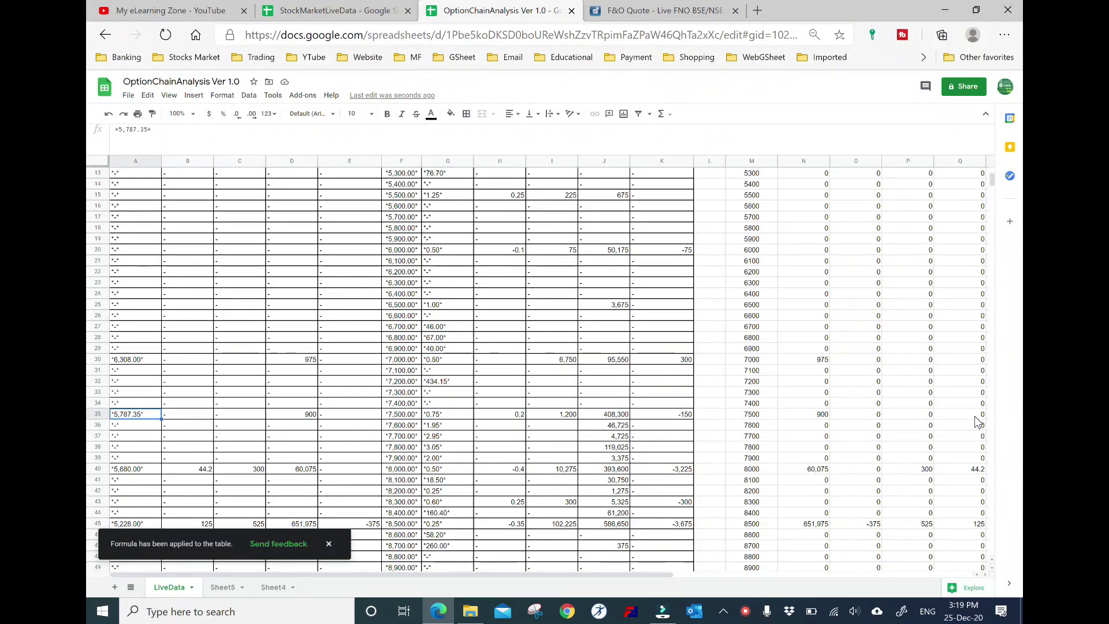
key("Right")
key("Right")
key("Right")
key("Right")
key("Right")
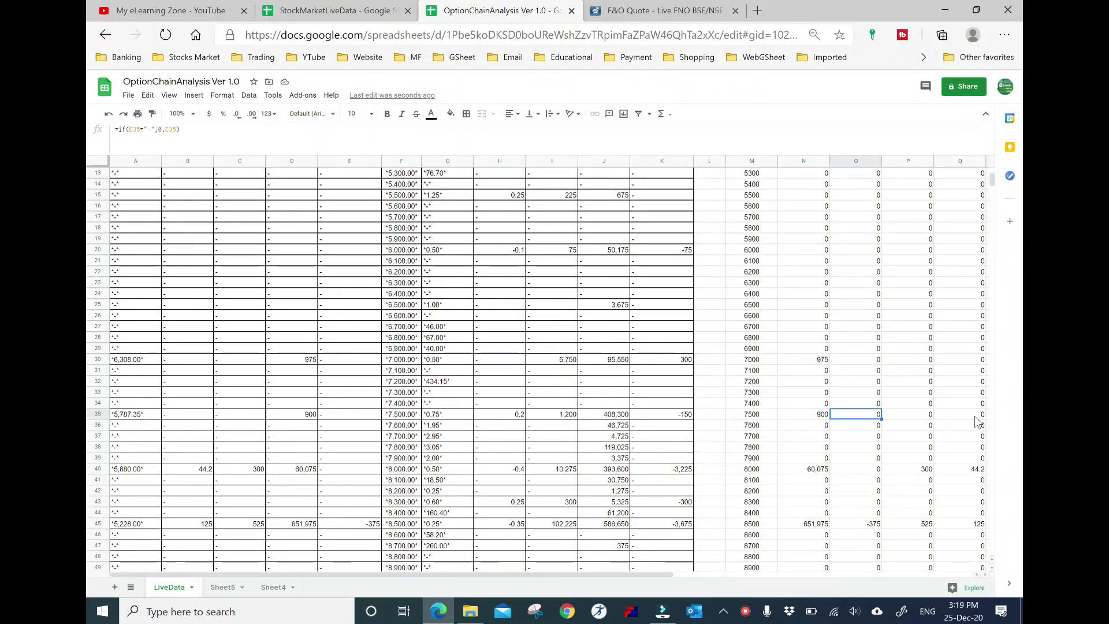
key("Right")
key("Right")
key("Right")
key("Left")
key("Left")
- Return to row 6 and review the Calls Open Interest and LTP formulas in R6
key("Left")
key("Up")
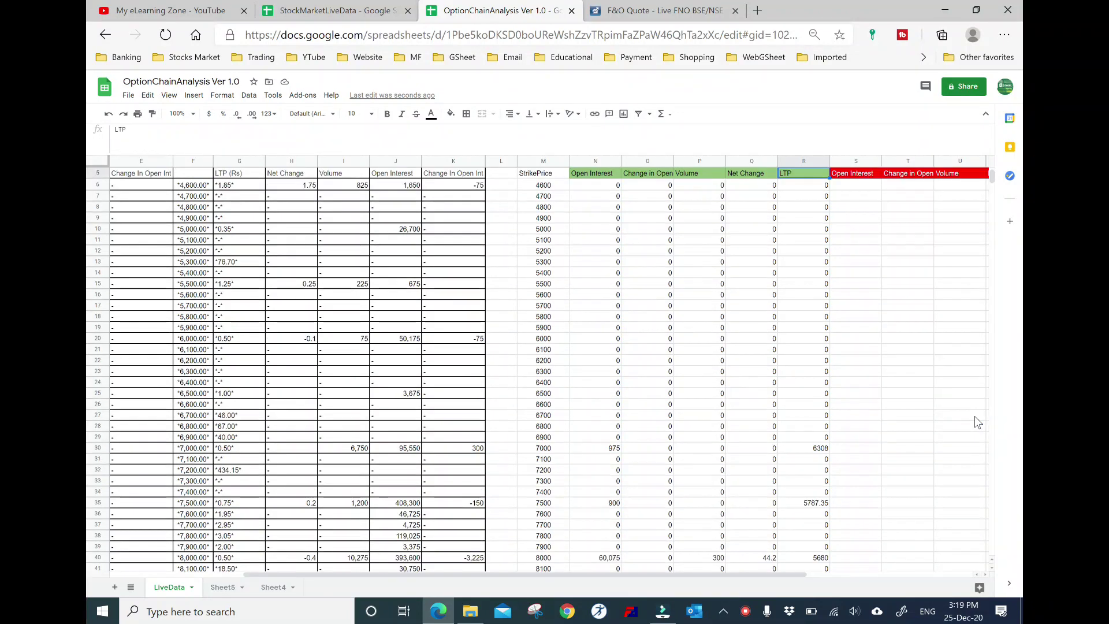
key("ctrl+Up")
key("Down")
key("Down")
key("Left")
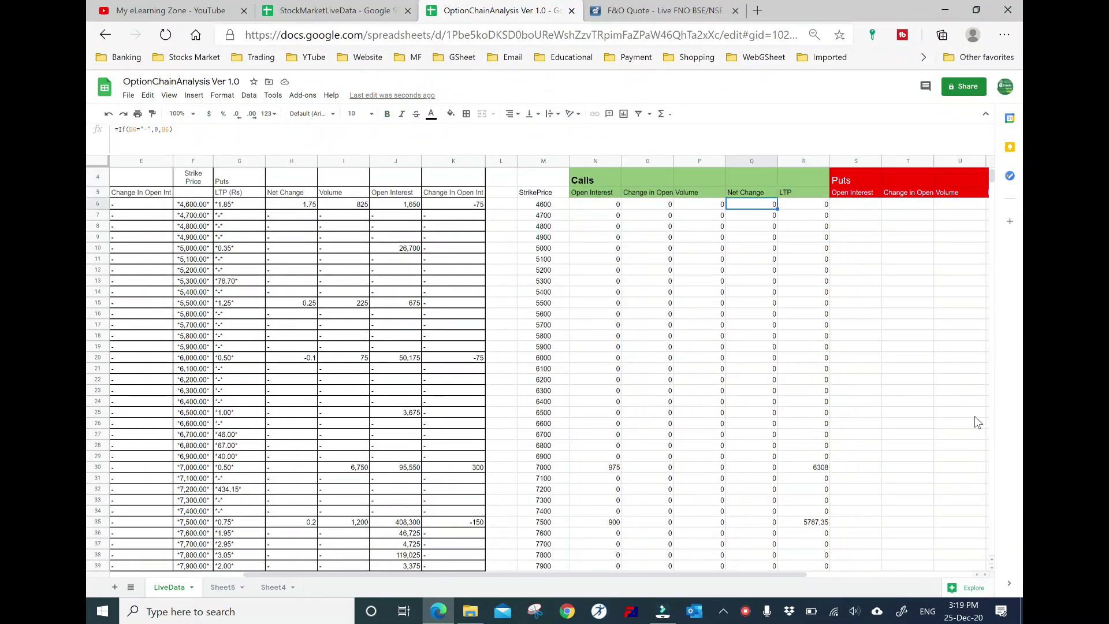
key("Left")
key("Left")
key("Left")
key("Left")
key("Right")
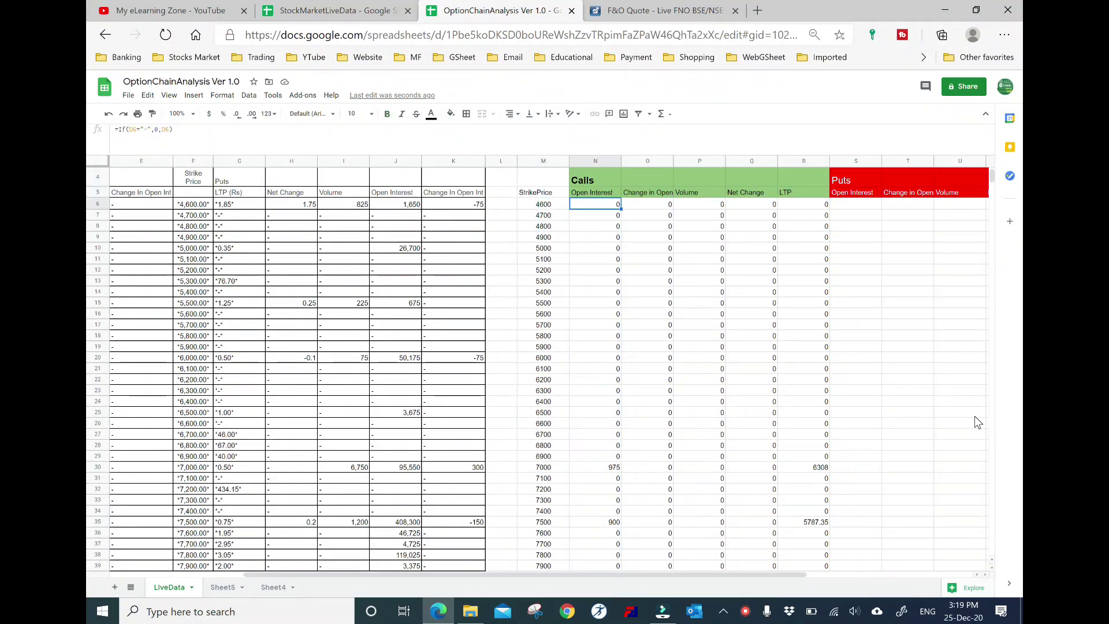
key("Right")
key("Right")
key("Right")
key("Right")
key("Right")
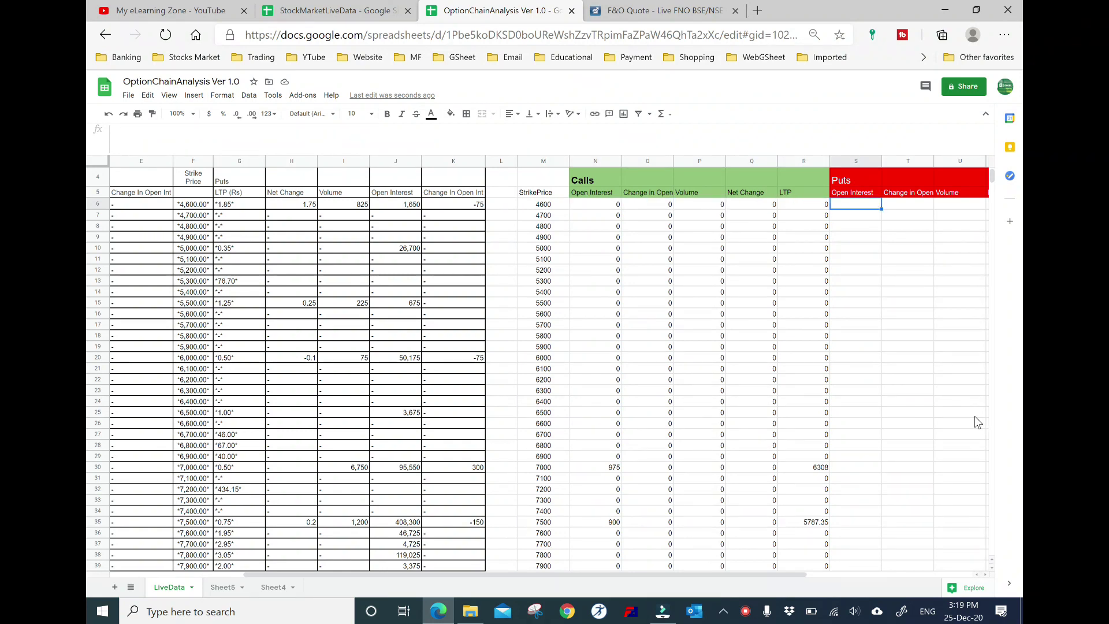
key("Left")
key("Left")
key("Right")
key("Right")
key("Left")
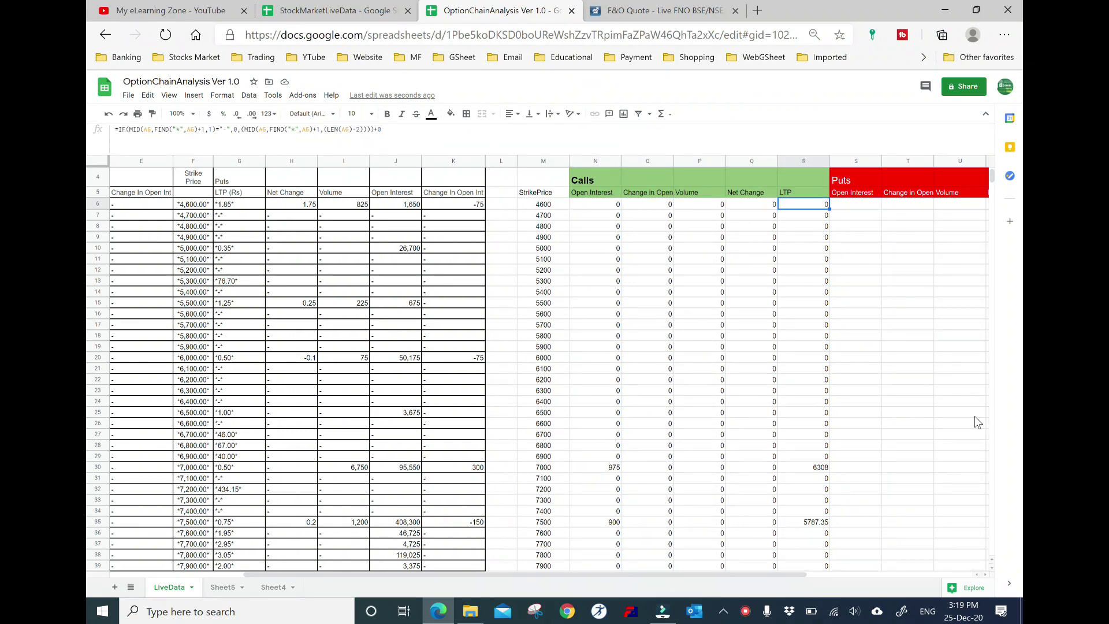
key("Left")
key("Right")
key("Right")
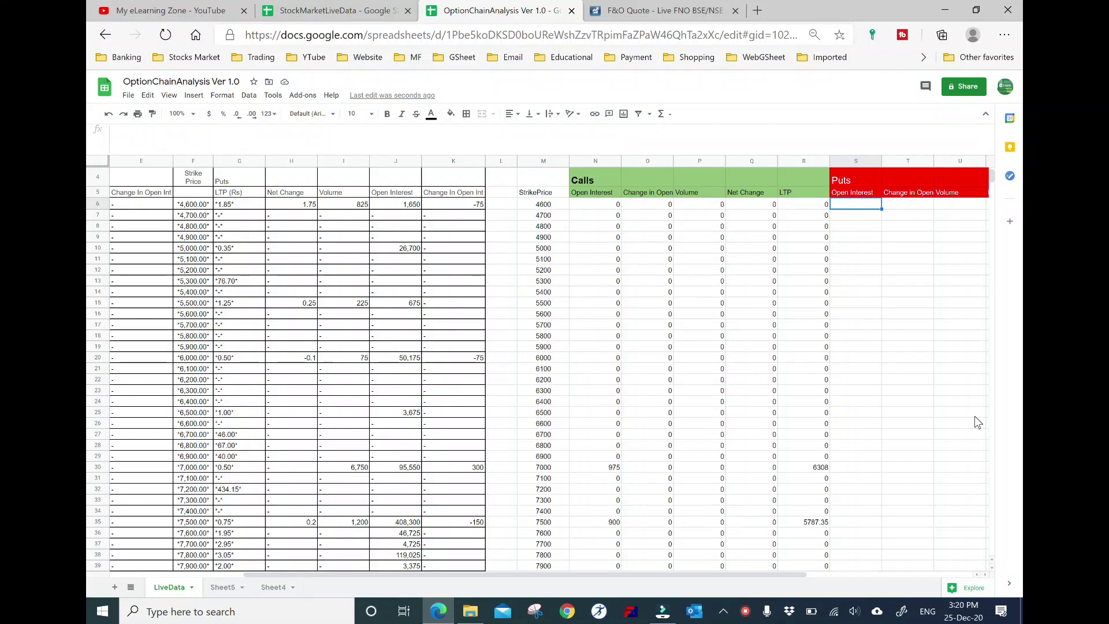
- Enter =IF(J6="-",0,J6) in S6 and fill it down the Puts Open Interest column
type("=")
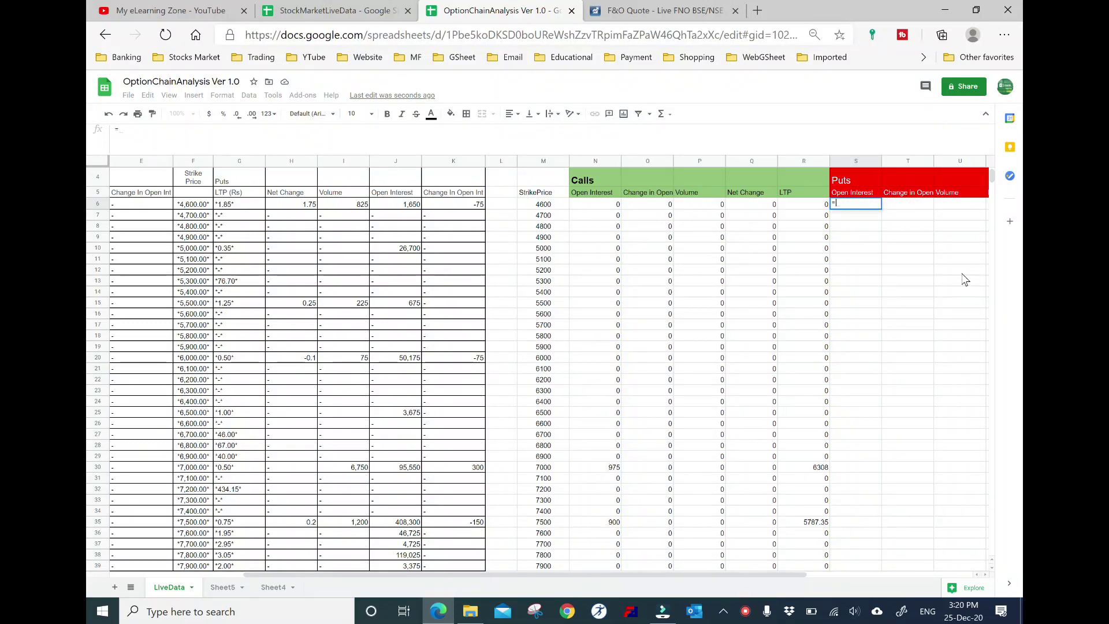
type("IF(")
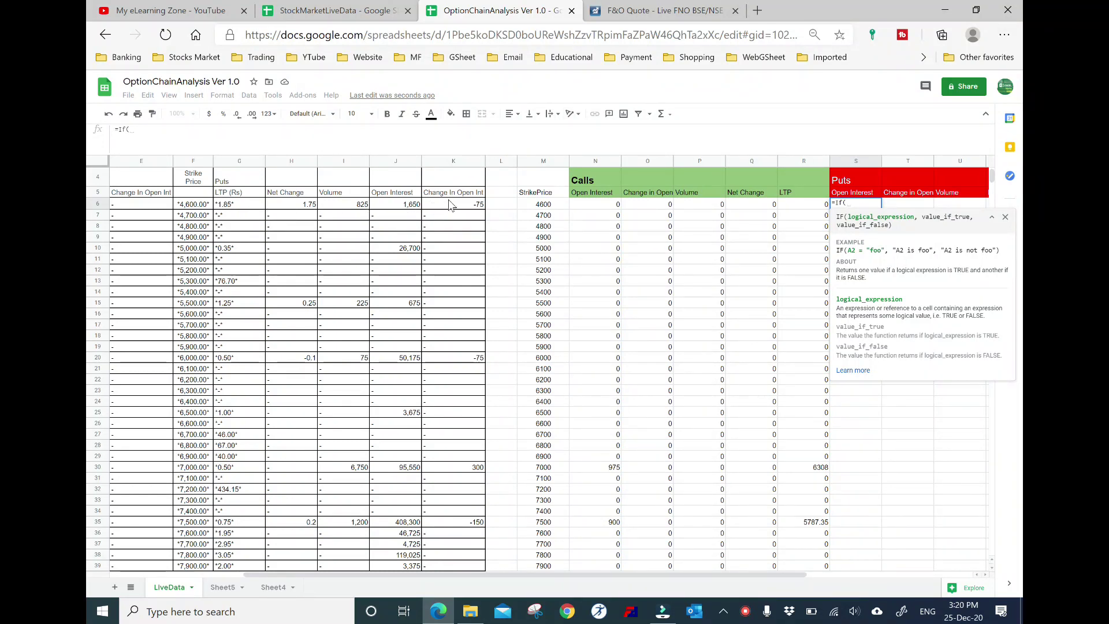
left_click(413, 207)
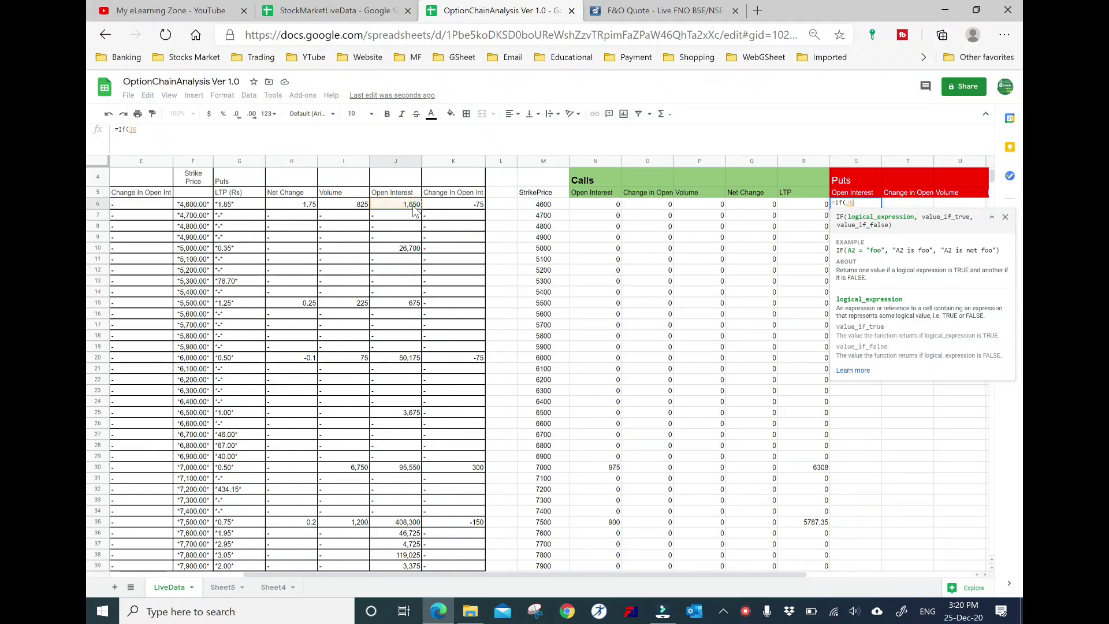
type("\"")
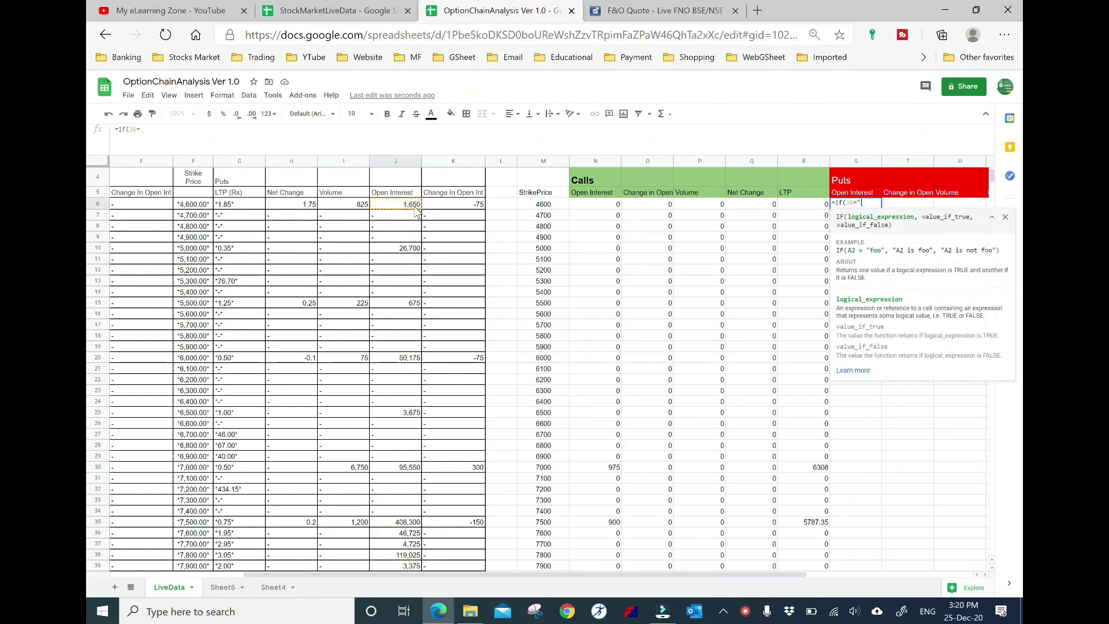
type("-\",")
type("0,")
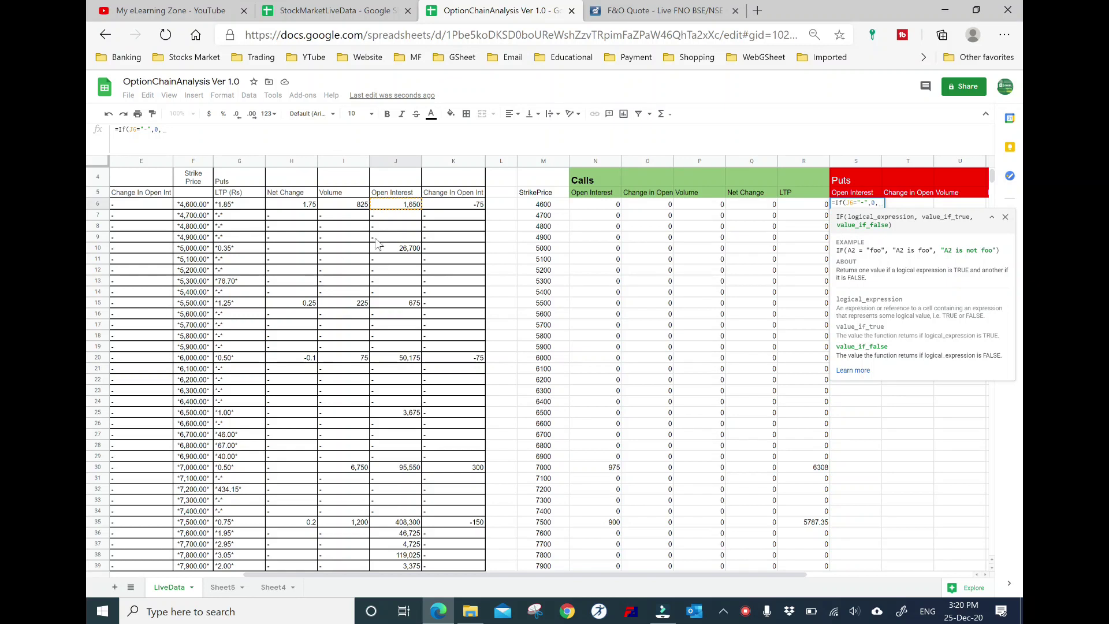
left_click(417, 205)
type(")")
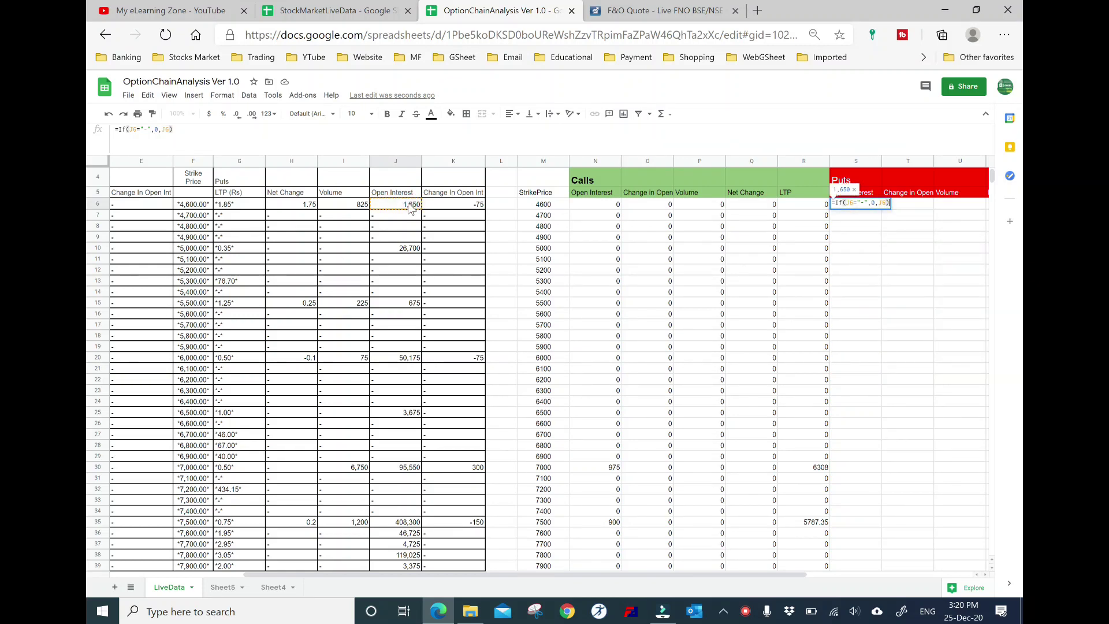
key("Return")
left_click(714, 271)
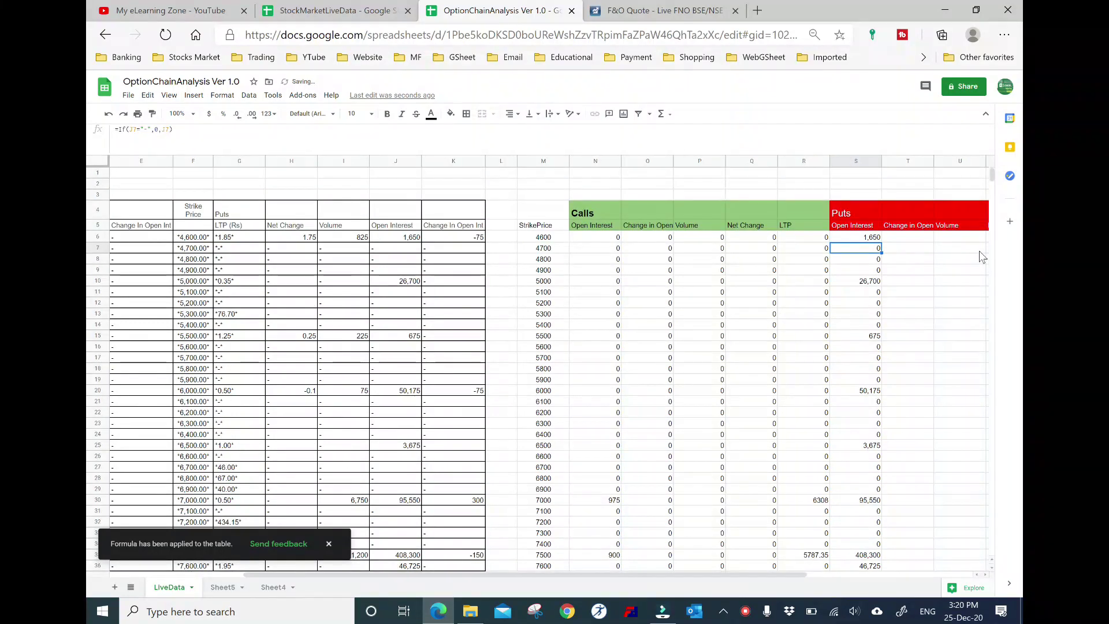
left_click(908, 239)
type("=")
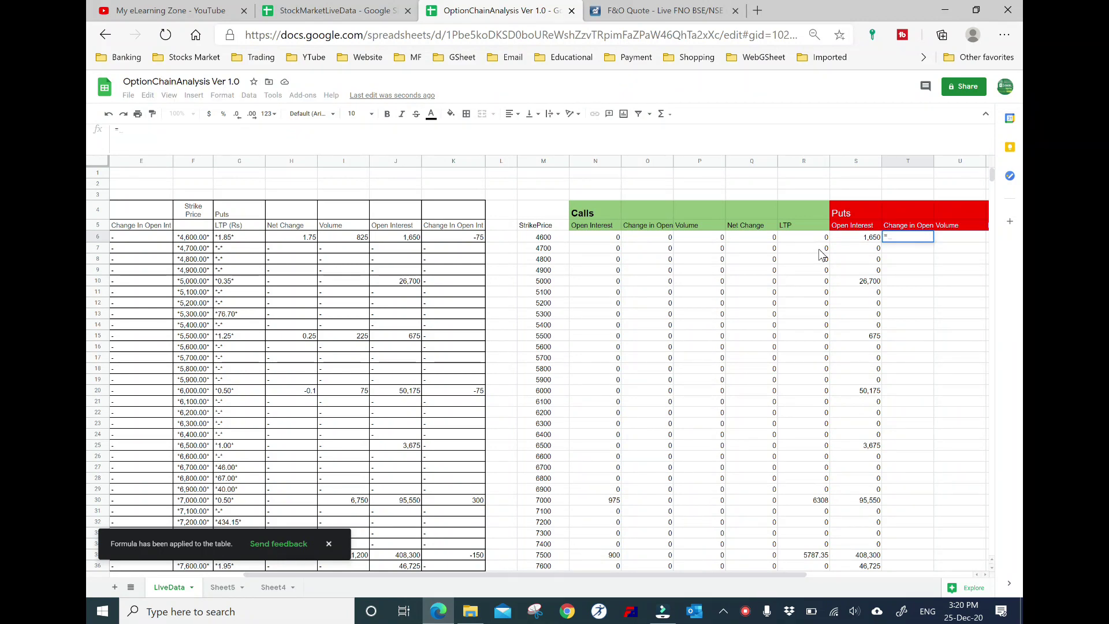
- Enter =IF(K6="-",0,K6) in T6 and fill it down the Puts Change in Open Volume column
type("If(")
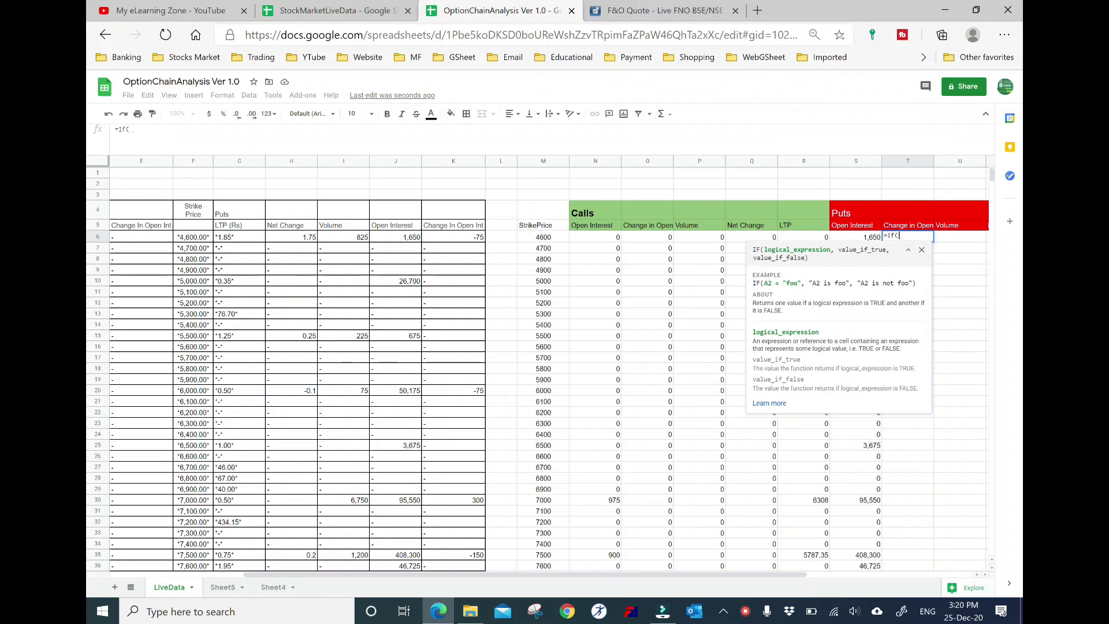
key("Escape")
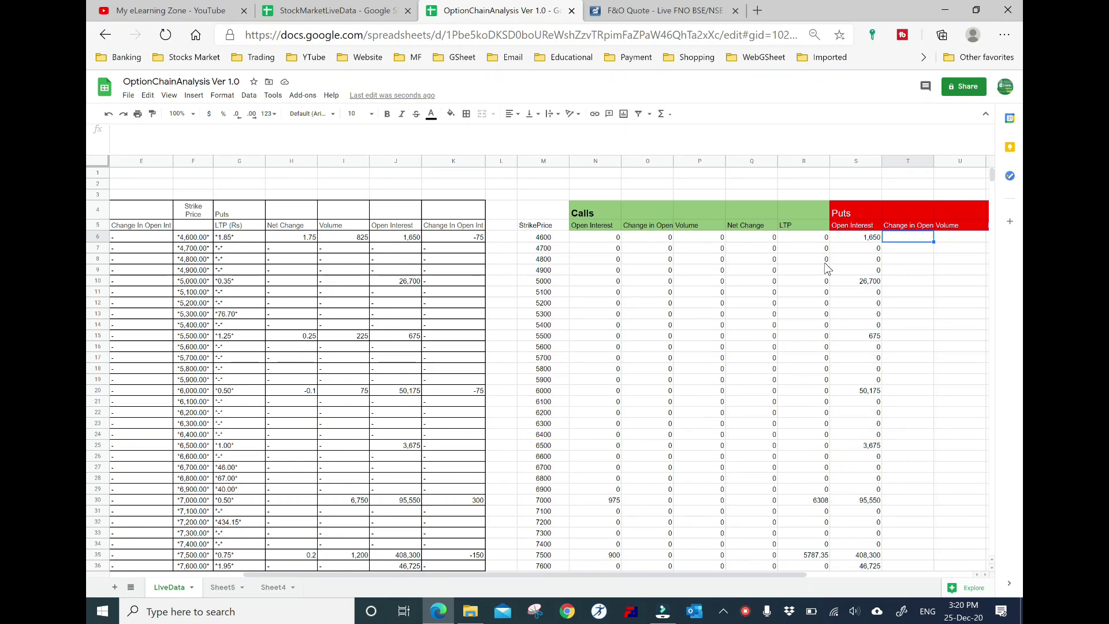
type("=If(")
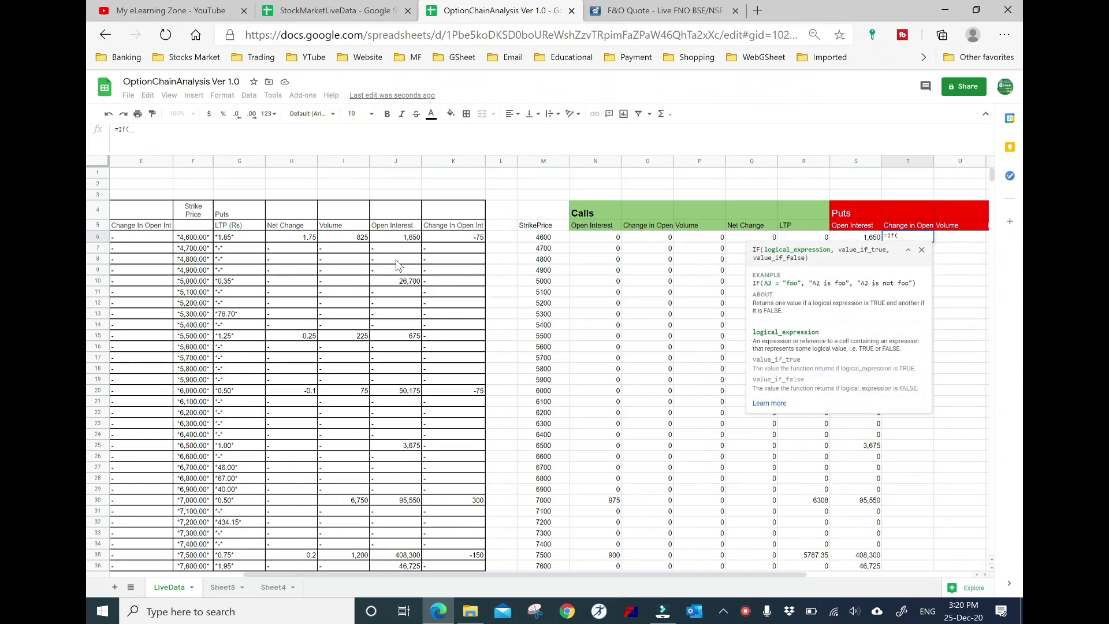
left_click(446, 237)
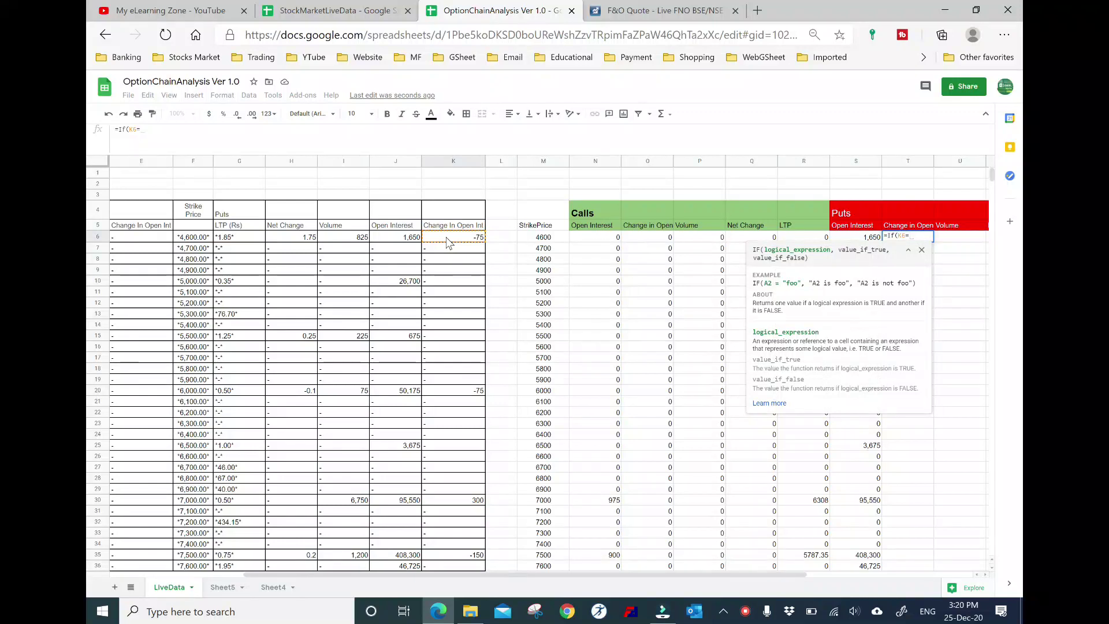
type("\"-")
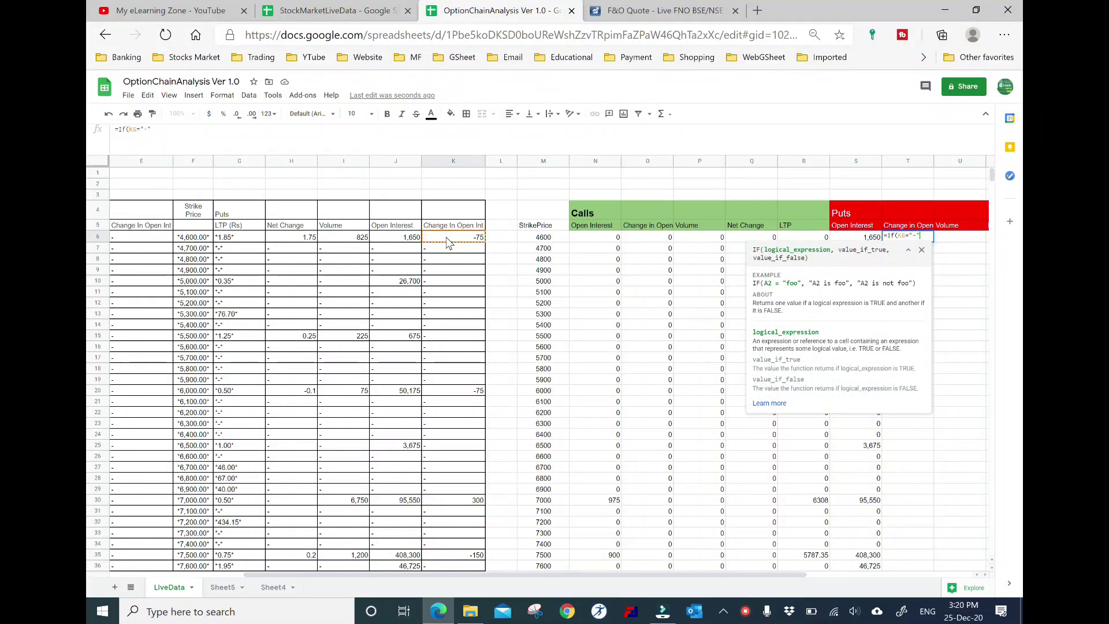
type(",")
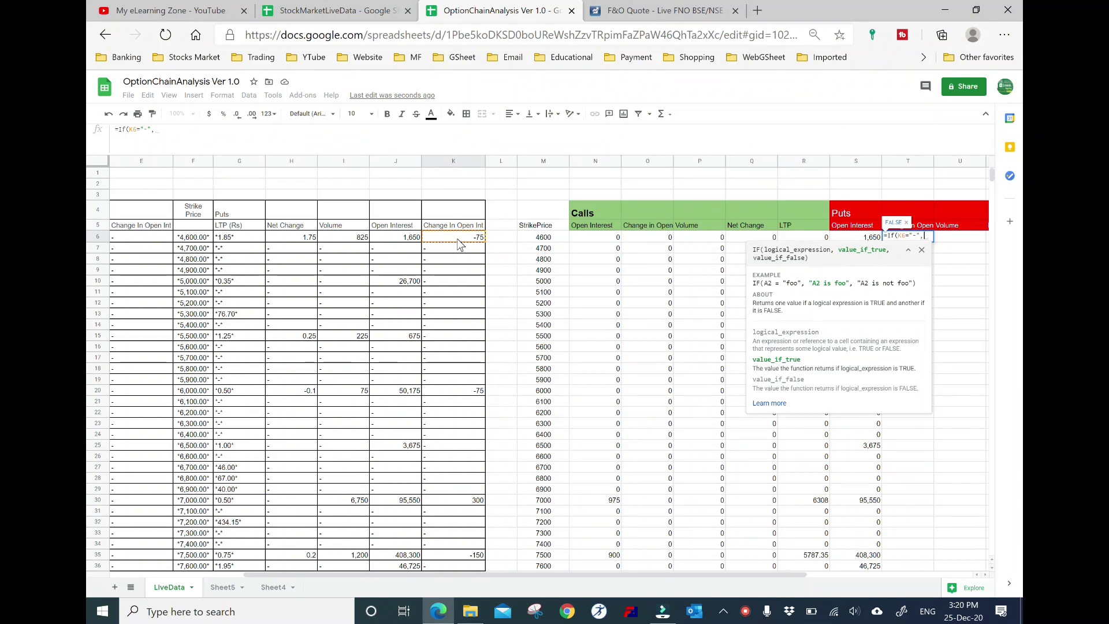
type("0,")
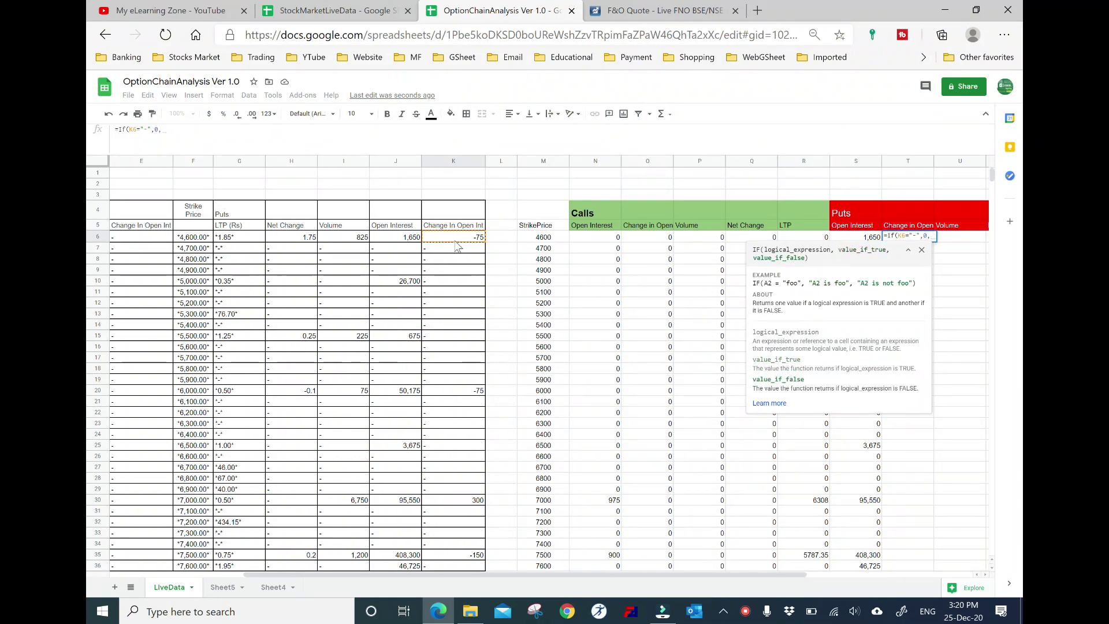
type("K6)")
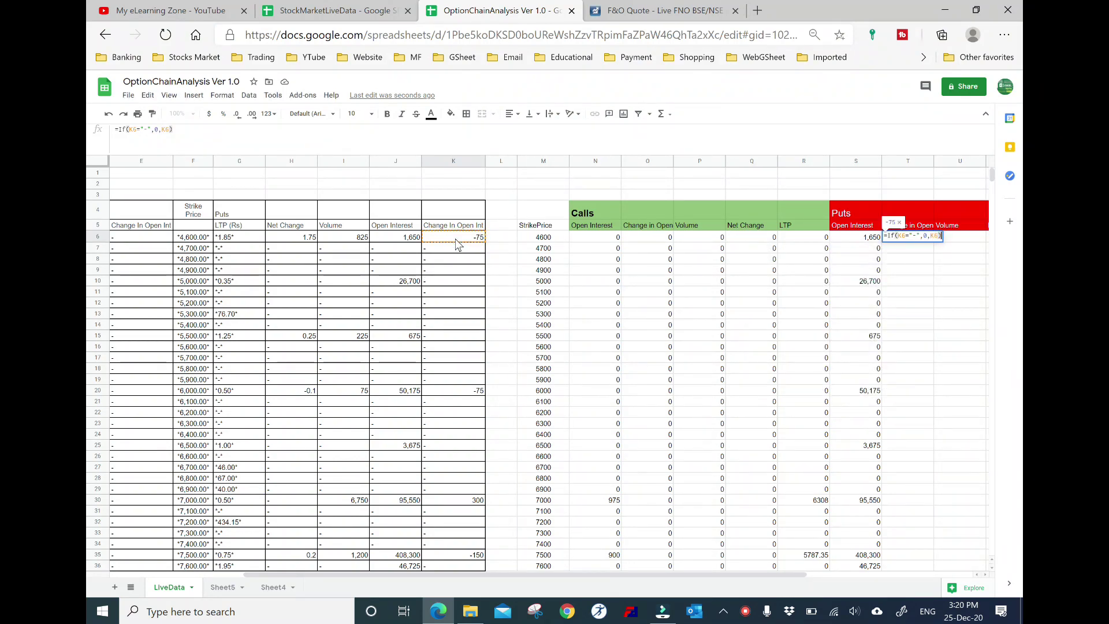
key("Return")
left_click(769, 304)
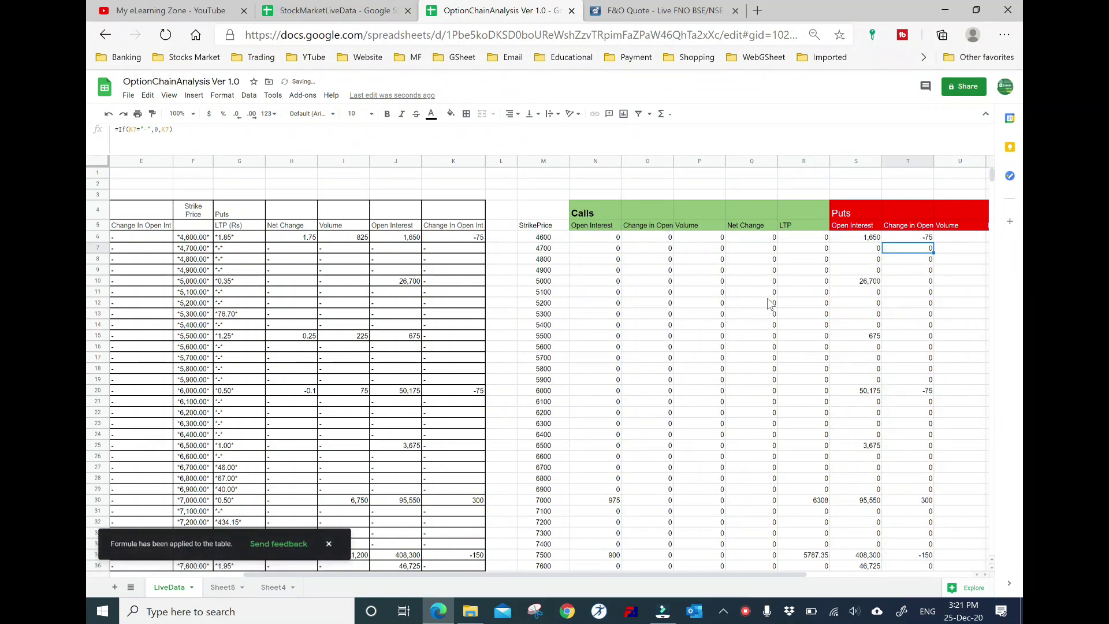
left_click(960, 242)
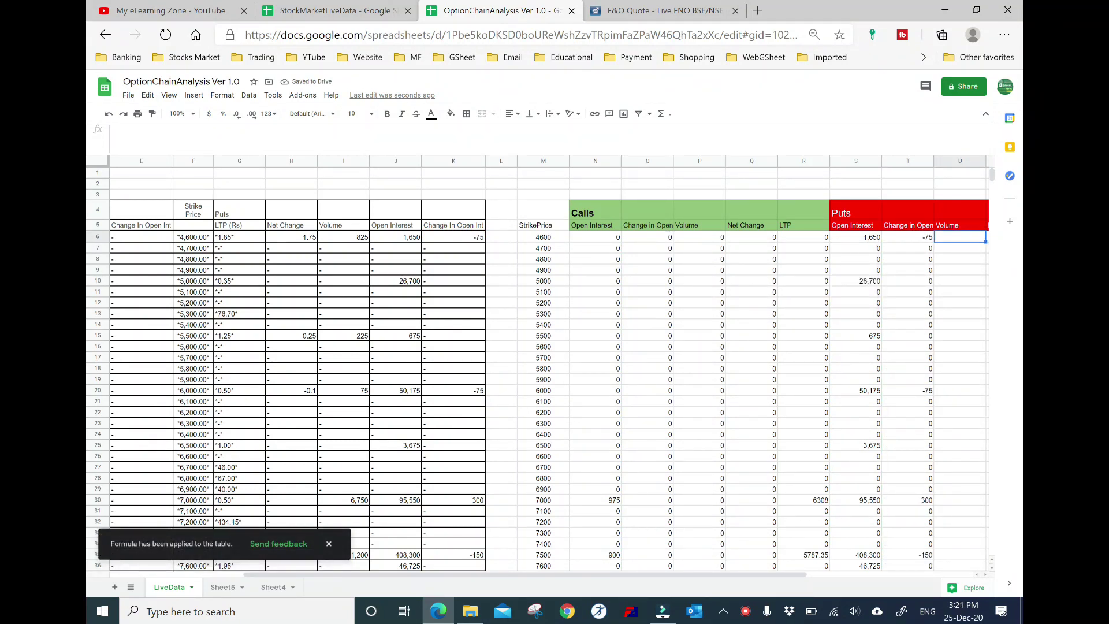
type("=IF(")
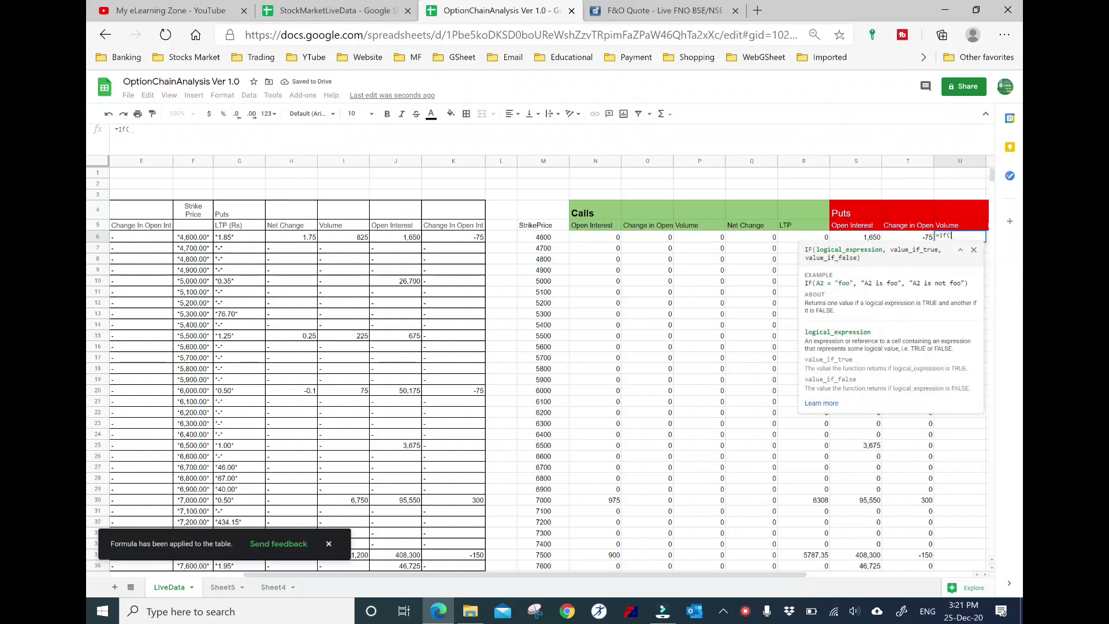
- Complete =IF(I6="-",0,I6) in U6 and fill it down the Puts Volume column
left_click(352, 241)
type("=\"-\"")
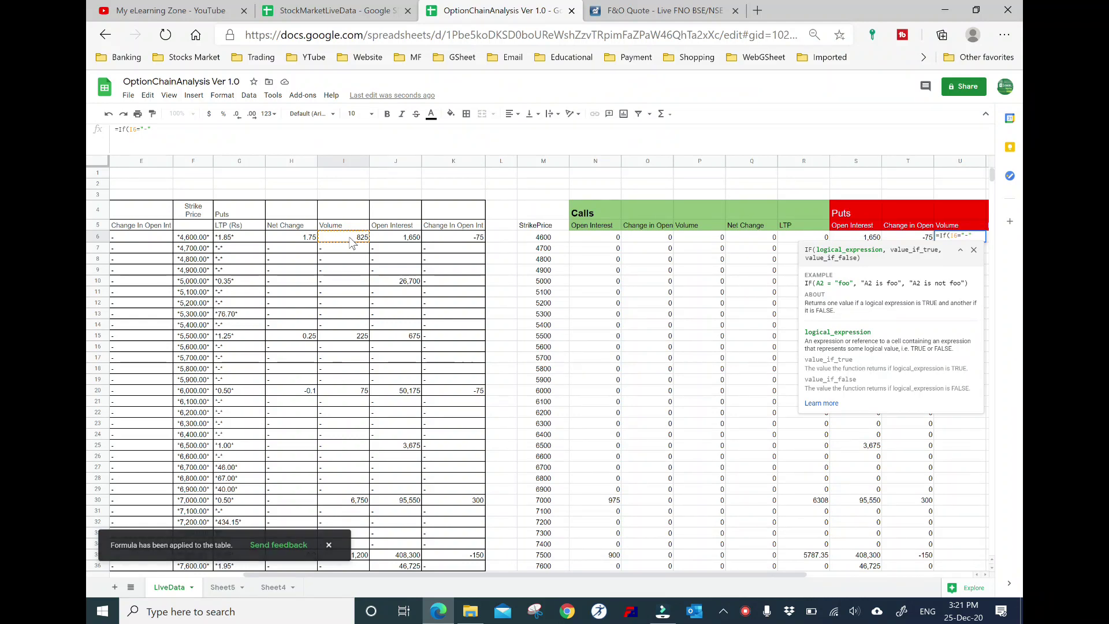
type(",0,")
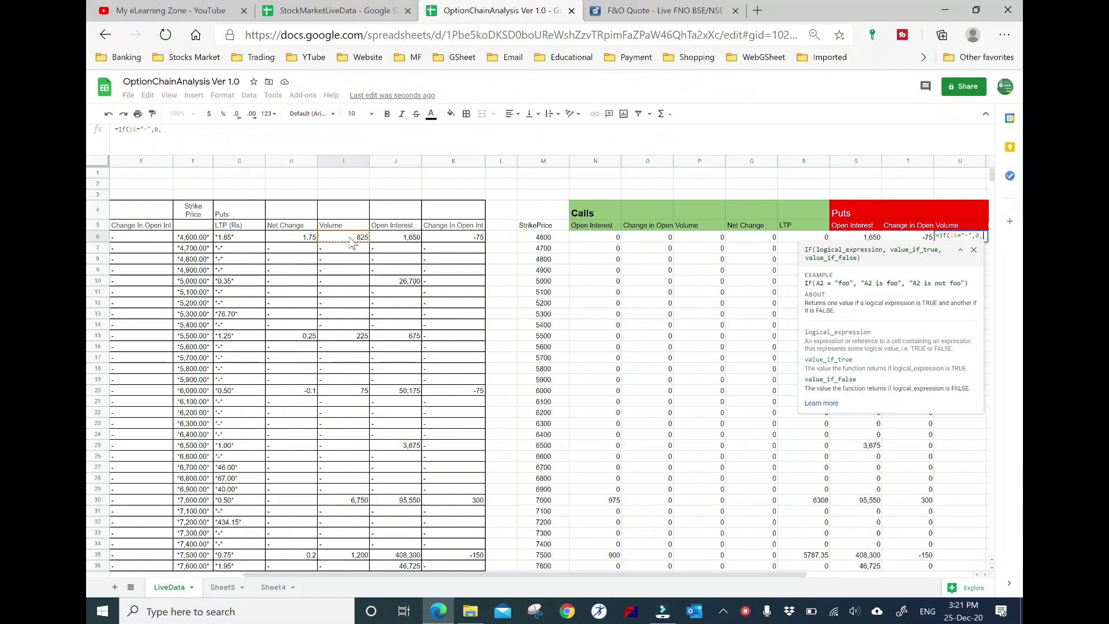
left_click(350, 242)
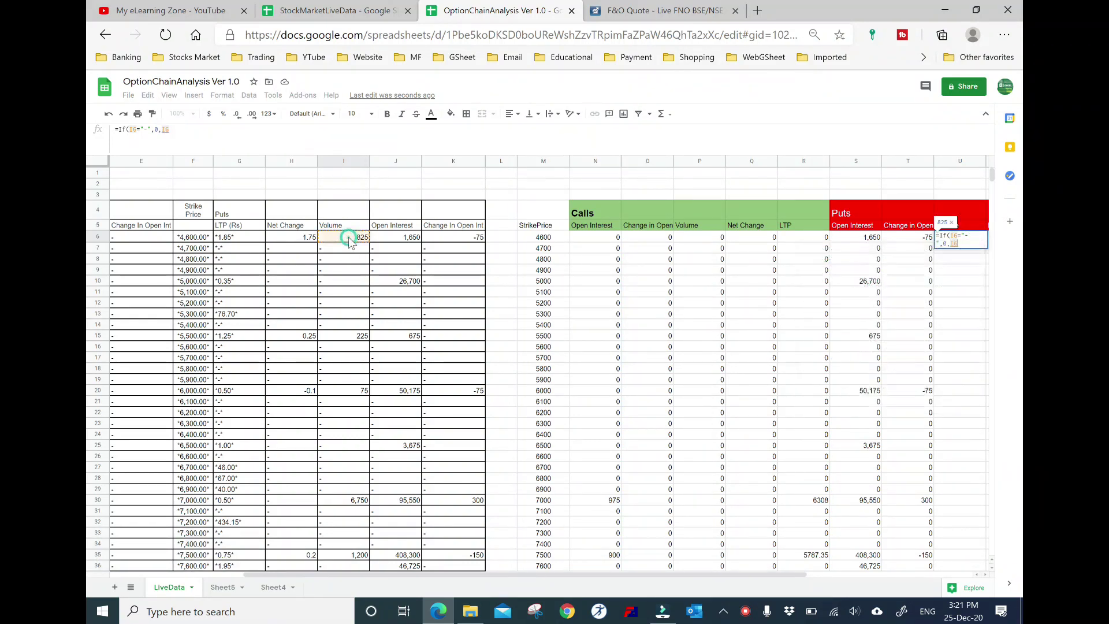
key("Return")
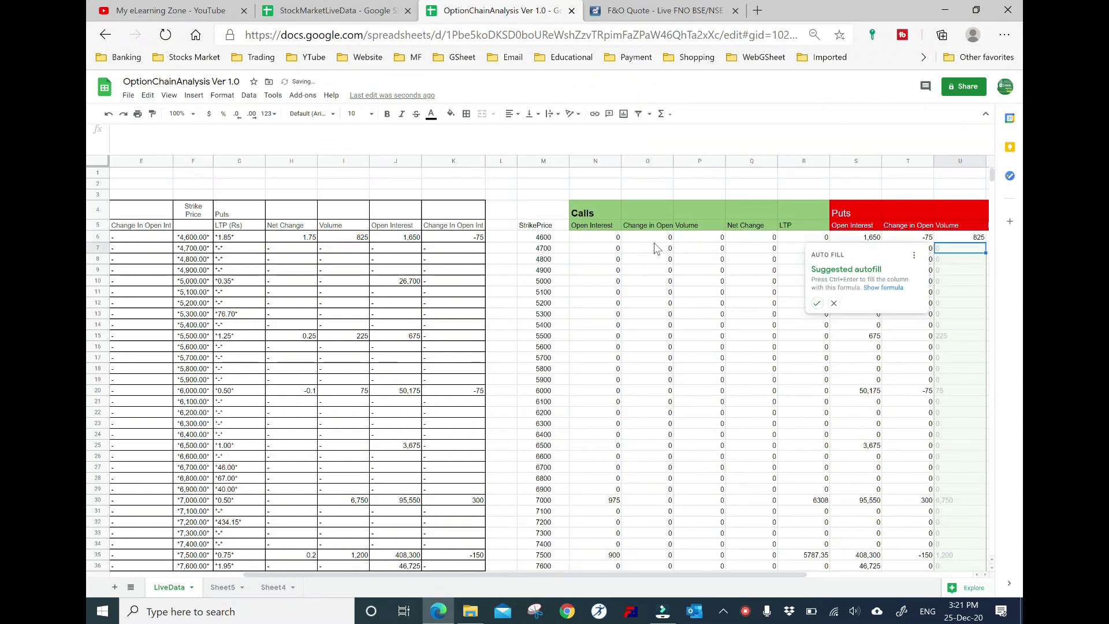
left_click(817, 304)
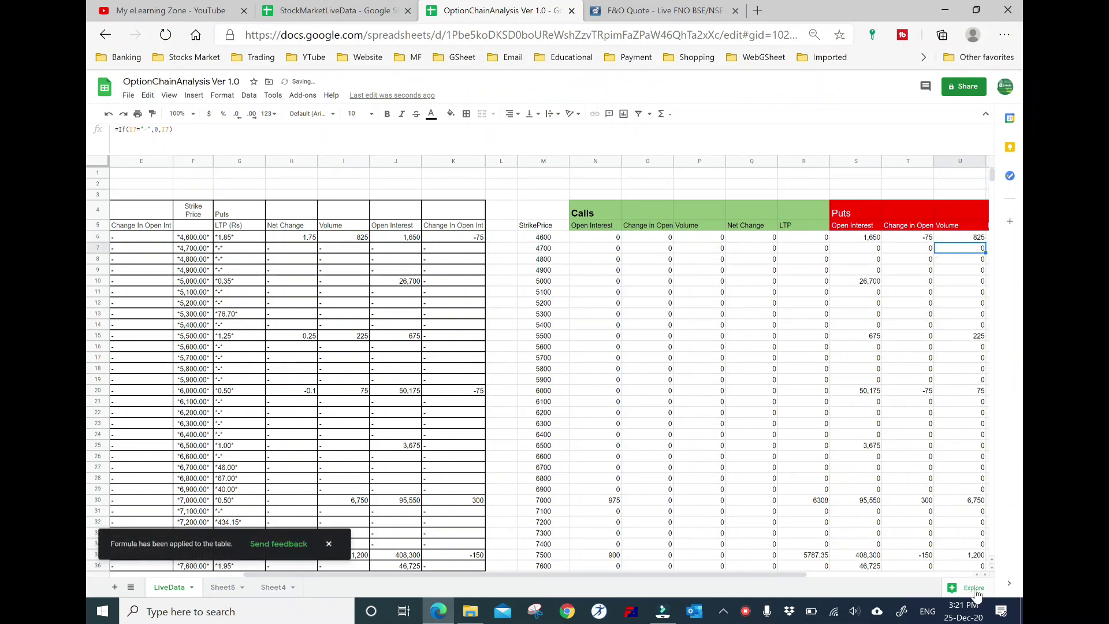
left_click(985, 574)
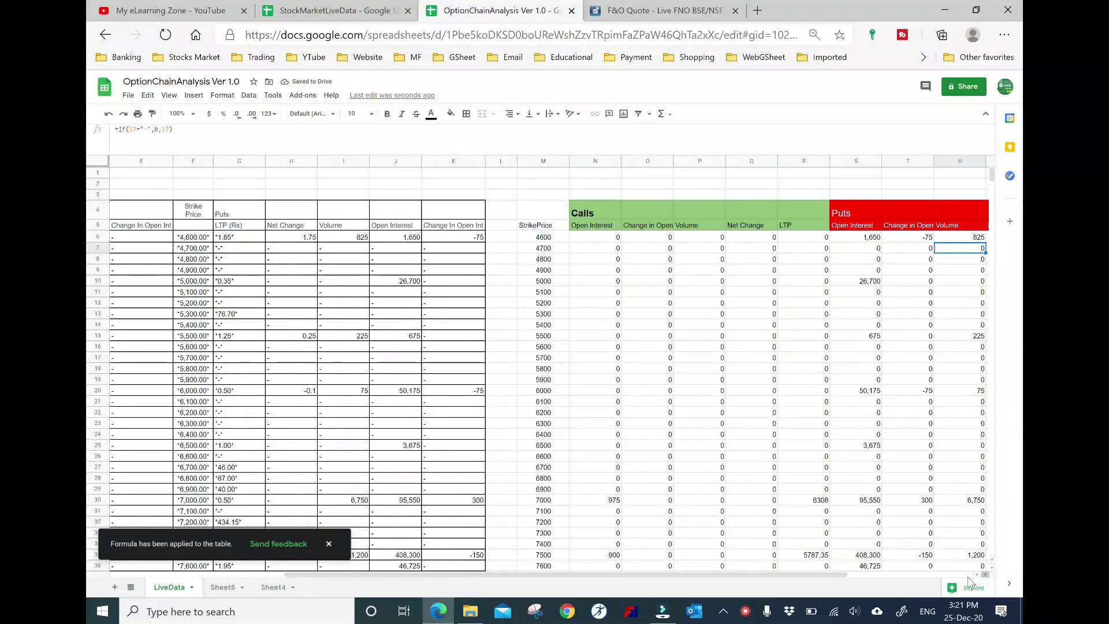
left_click_drag(837, 574, 873, 574)
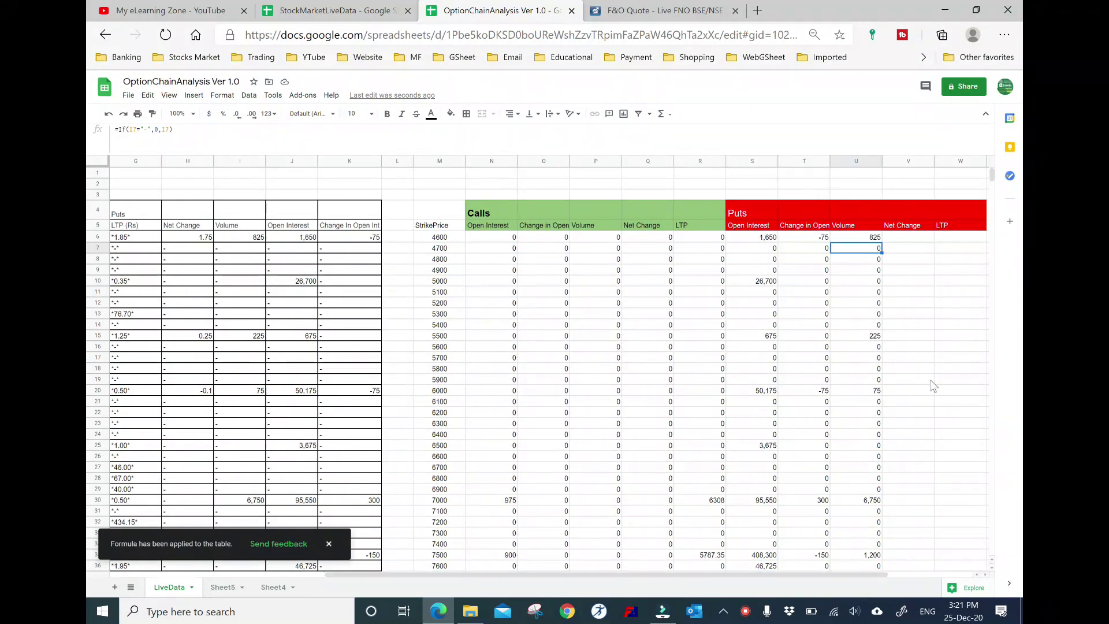
left_click(904, 241)
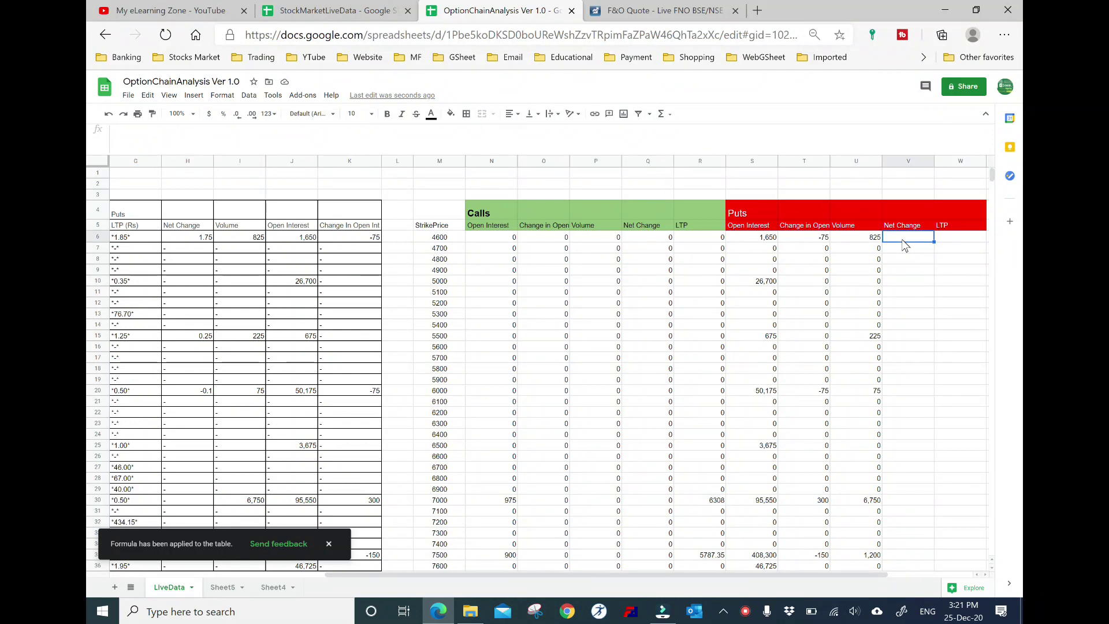
- Enter =IF(H6="-",0,H6) in V6 and fill it down the Puts Net Change column
key("Left")
key("Left")
key("Left")
key("Left")
key("Left")
key("Right")
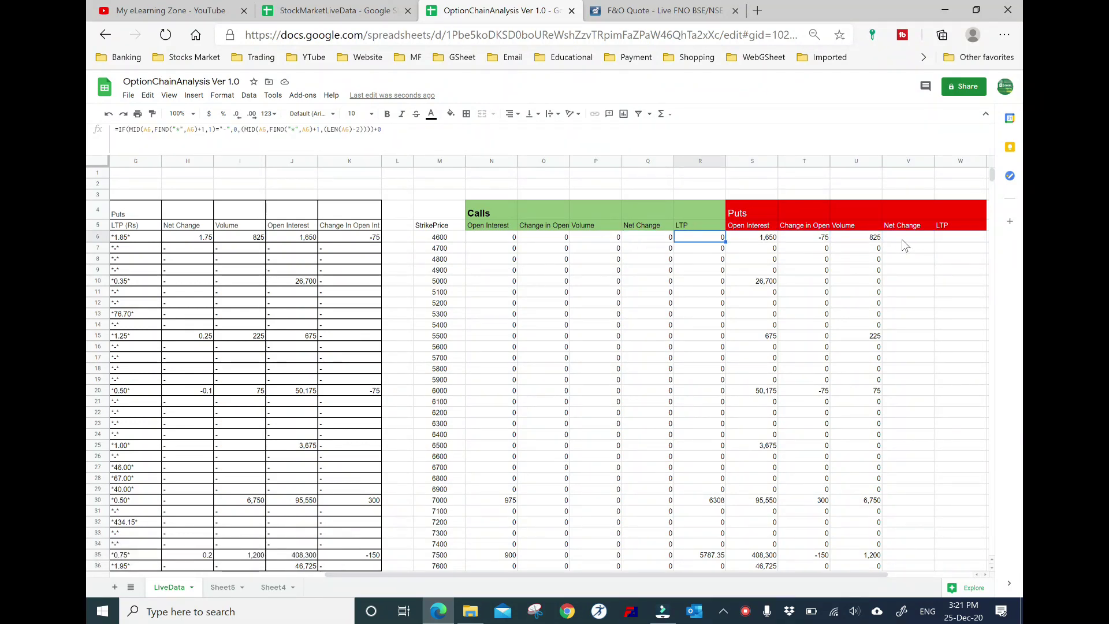
key("Right")
key("Right")
key("Right")
key("Right")
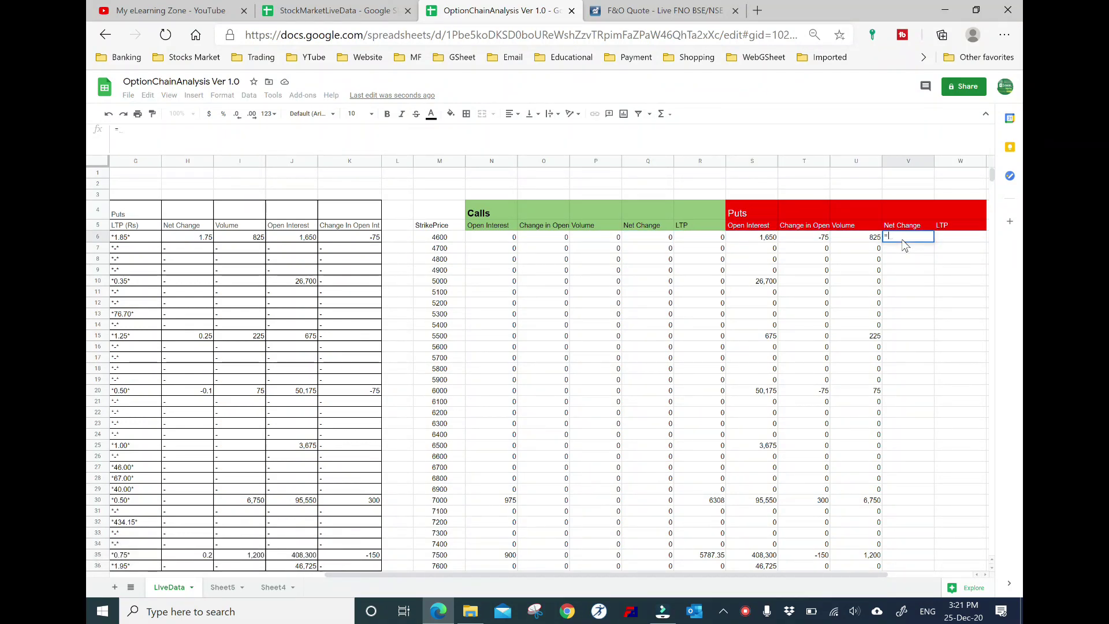
type("If")
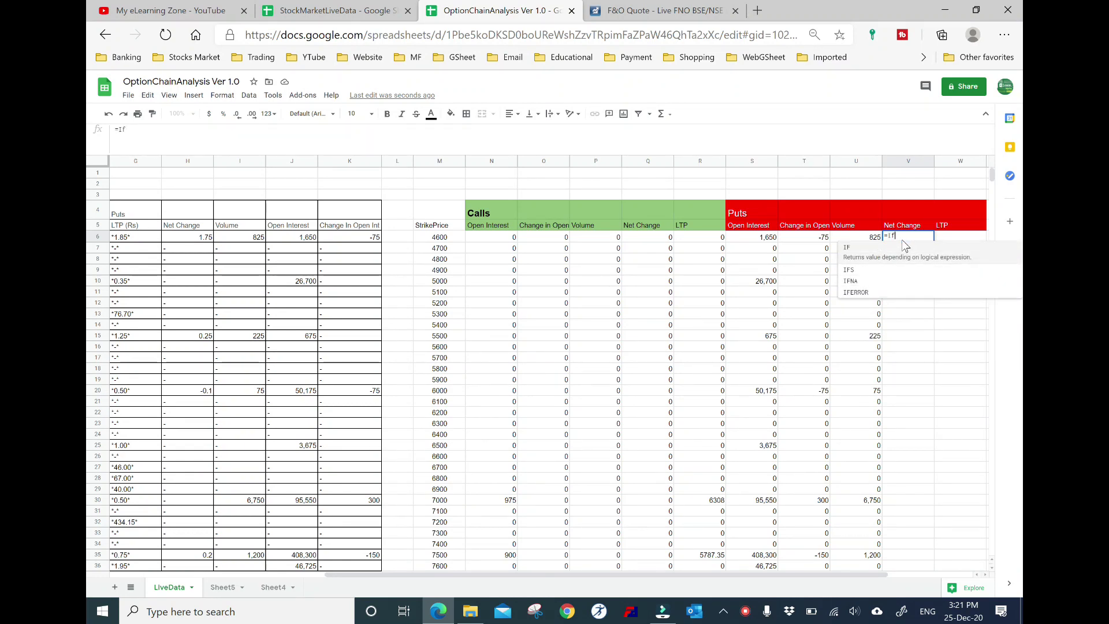
type("(")
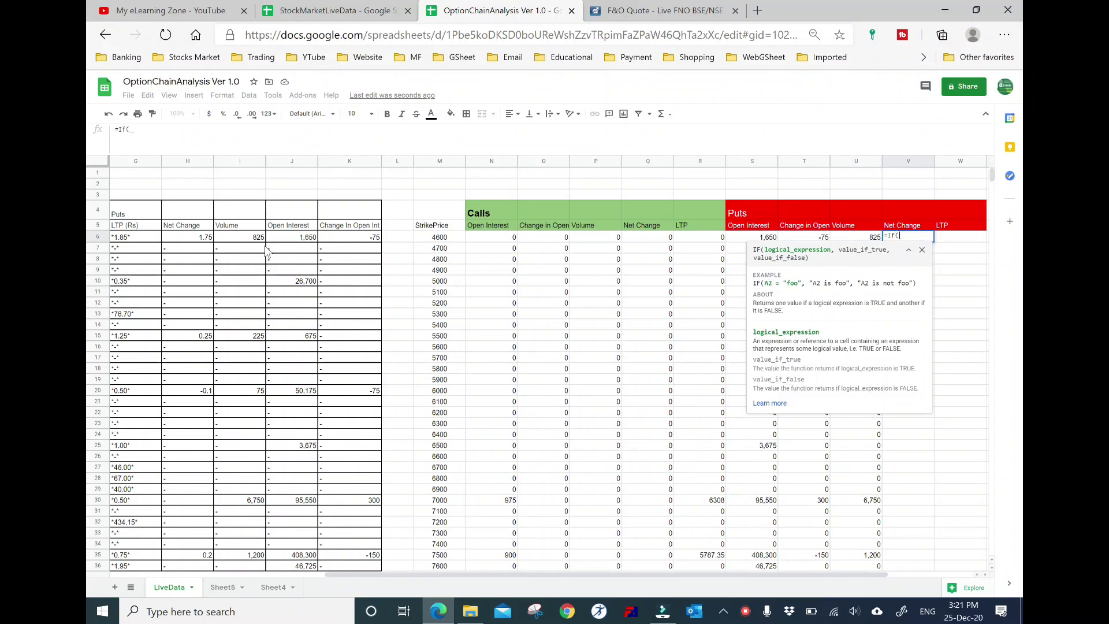
left_click(209, 240)
type("=")
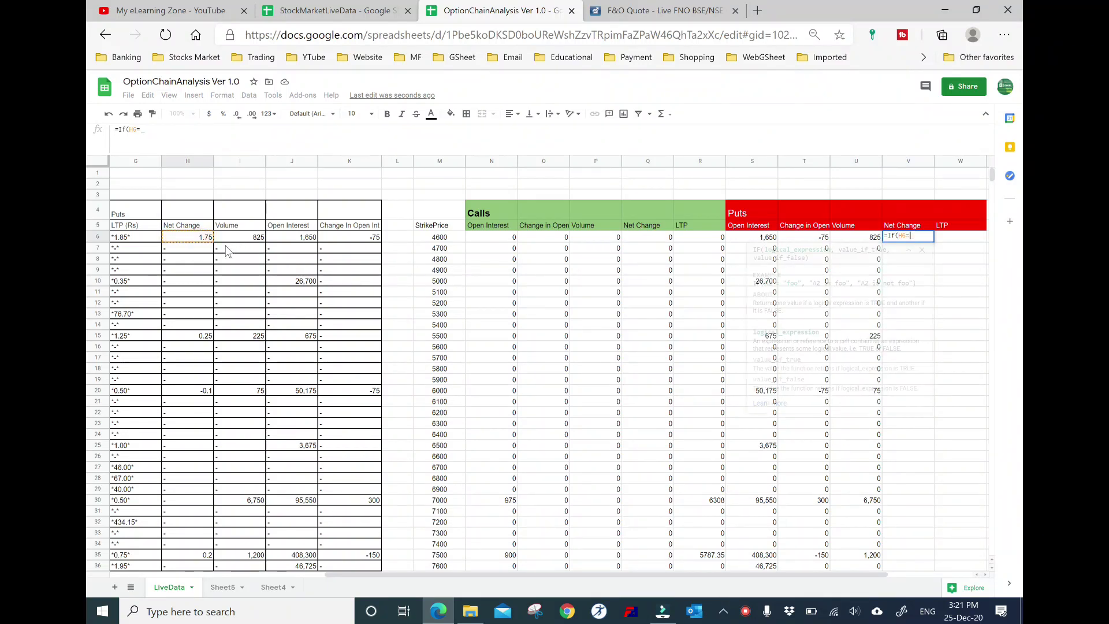
type("\"-")
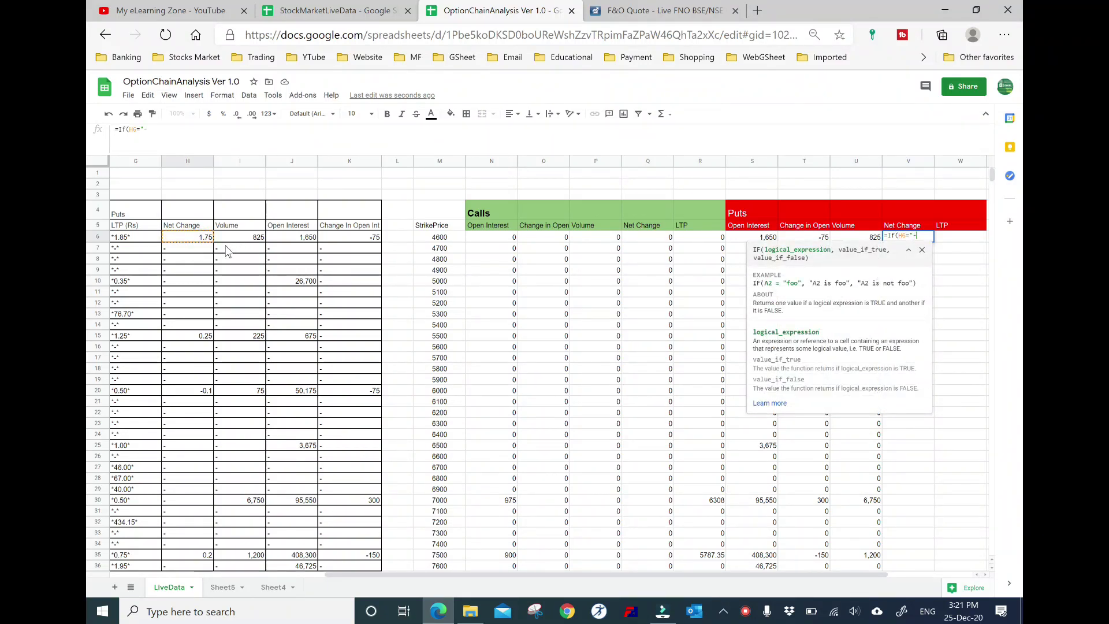
type("\",")
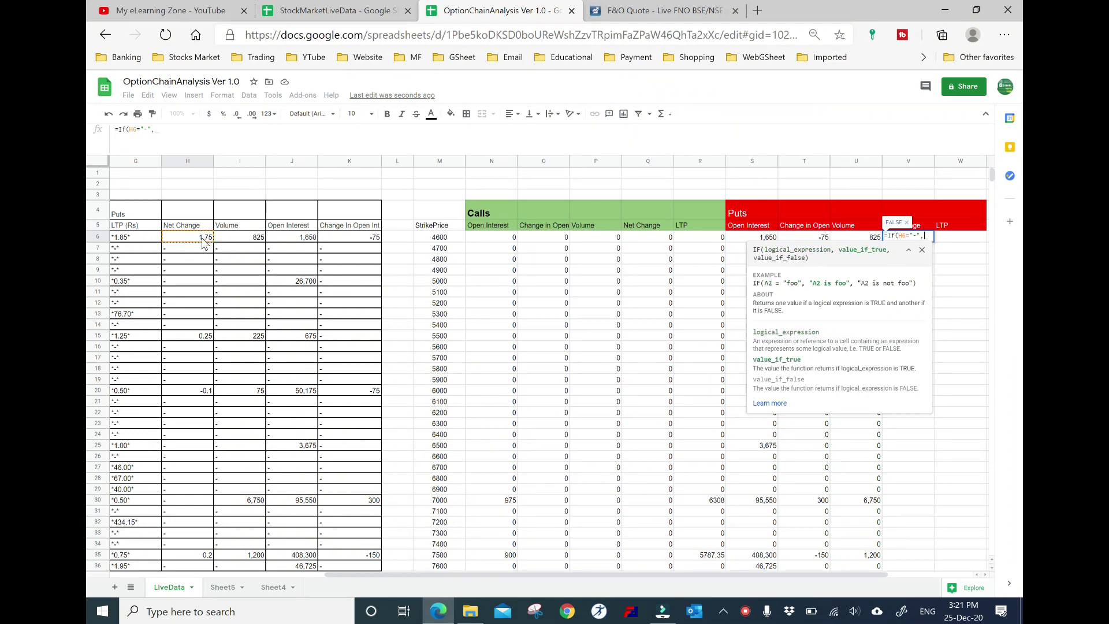
type("0,")
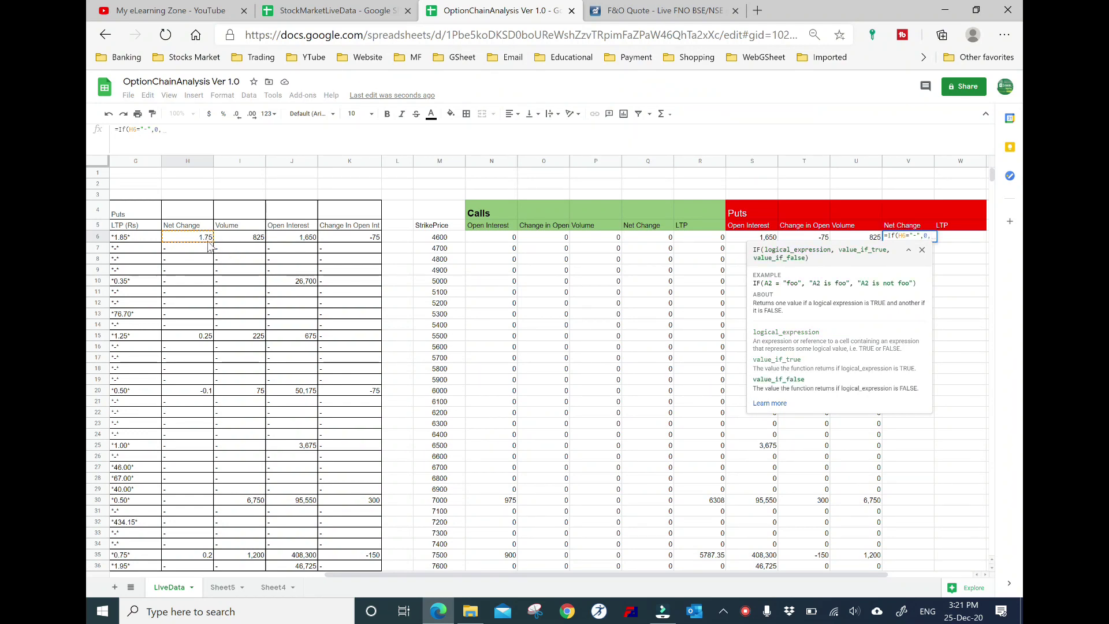
left_click(203, 241)
key("Return")
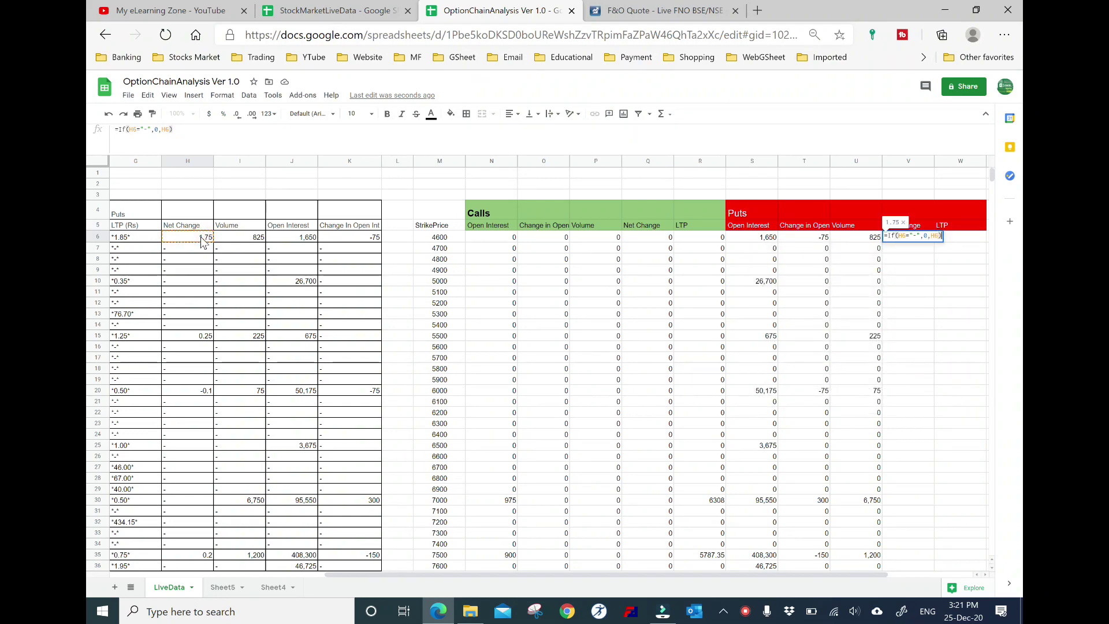
left_click(767, 303)
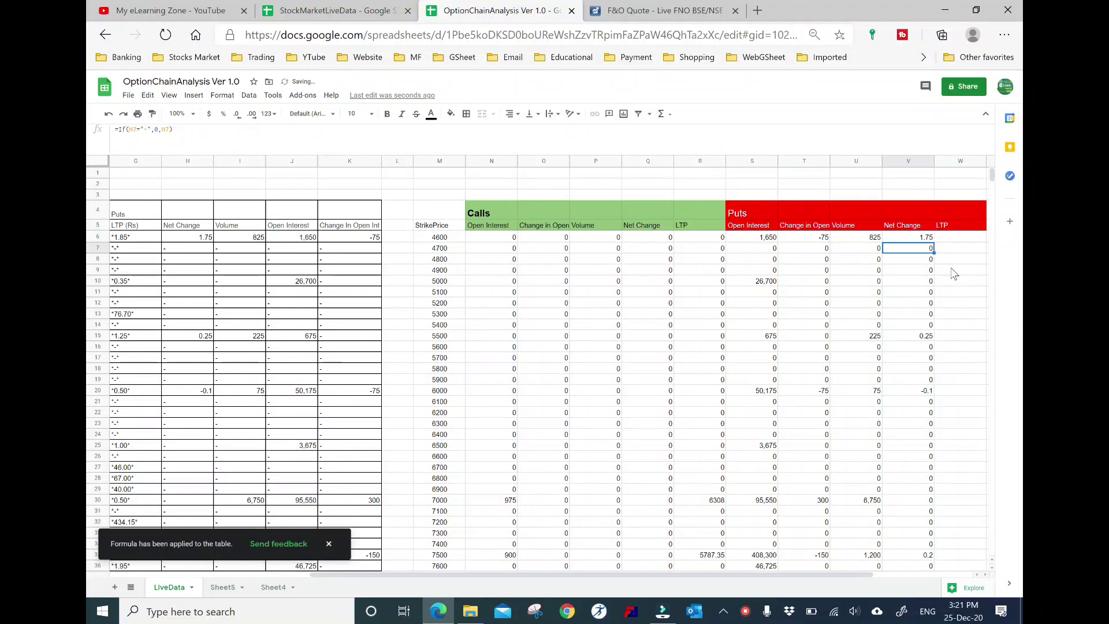
- Review the row 6 formulas between the Puts Open Interest, Calls LTP and empty Puts LTP cells
left_click(750, 238)
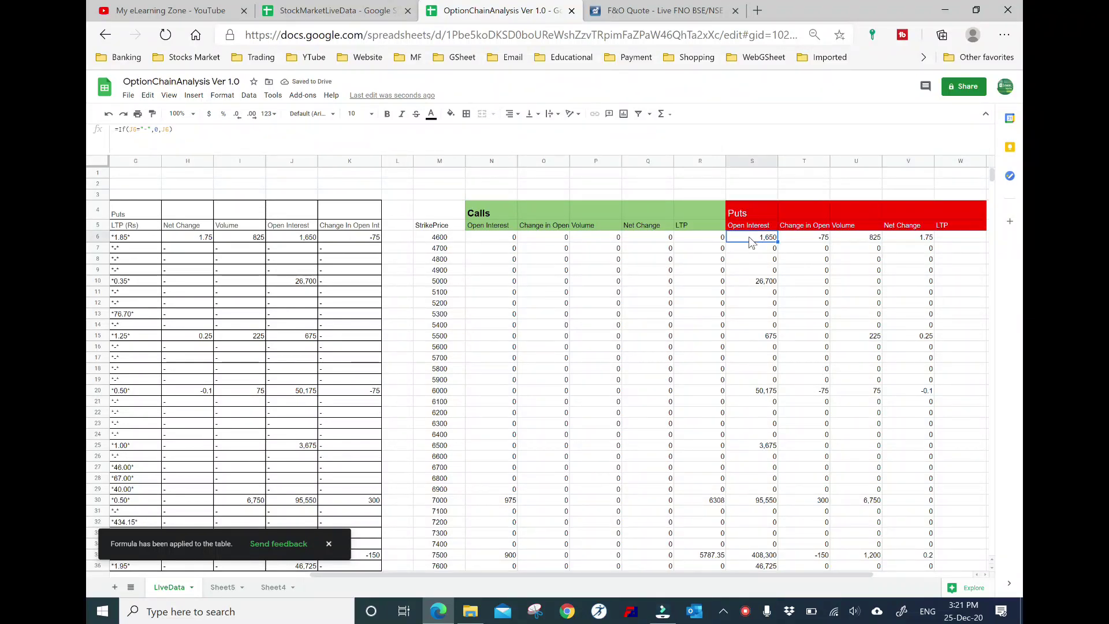
key("Right")
key("Right")
key("Right")
key("Right")
key("Left")
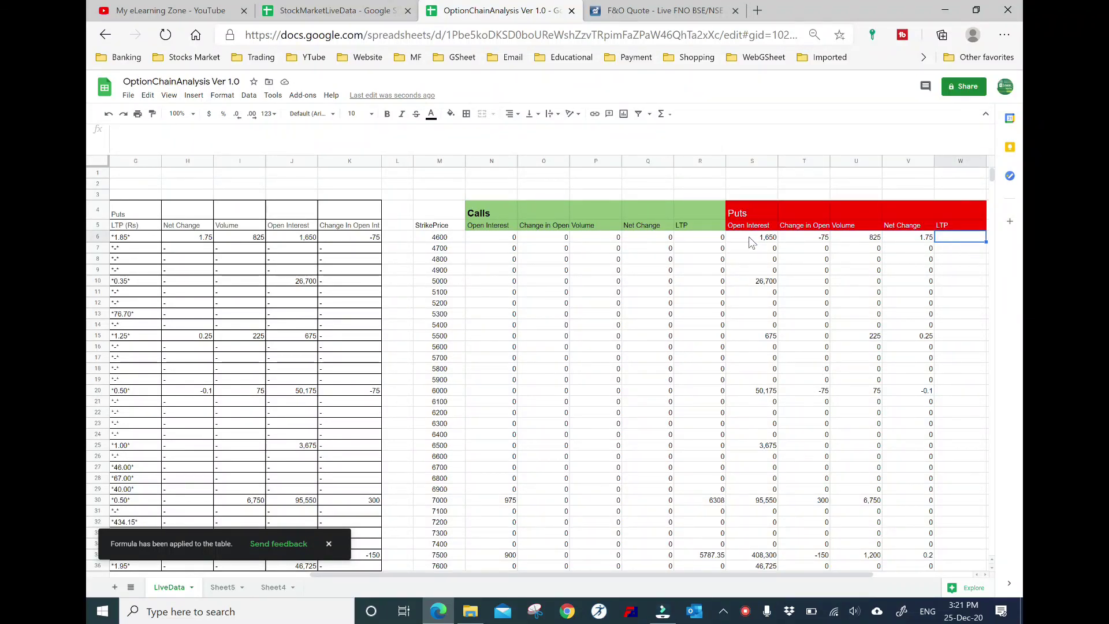
key("Left")
key("Left")
key("Left")
key("Left")
key("Right")
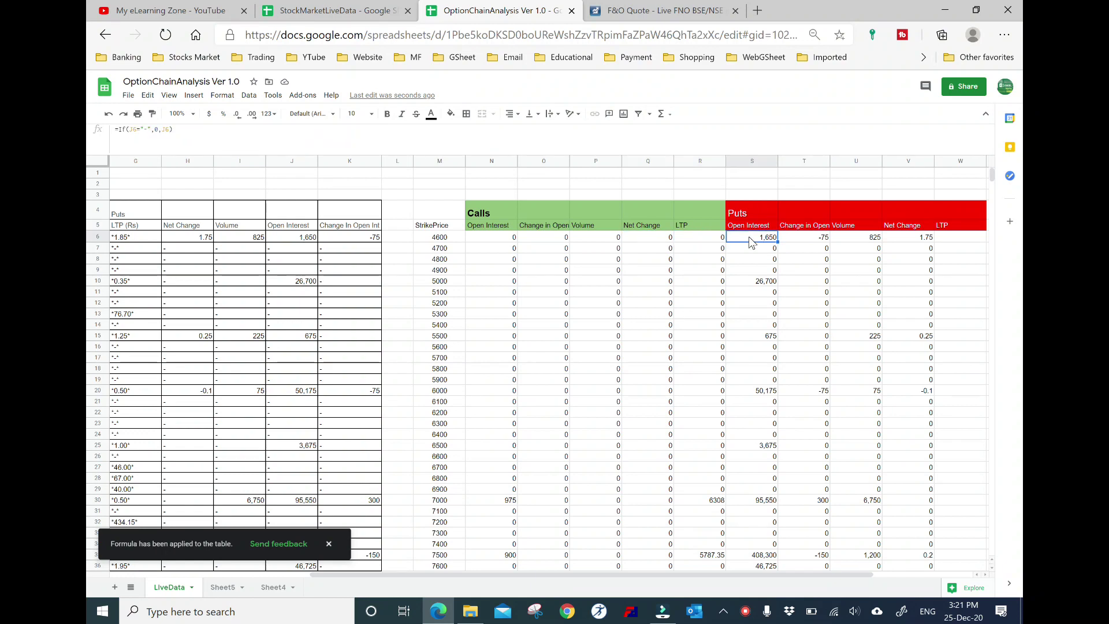
key("Left")
key("Left")
key("Left")
key("Left")
key("Right")
key("Right")
key("Right")
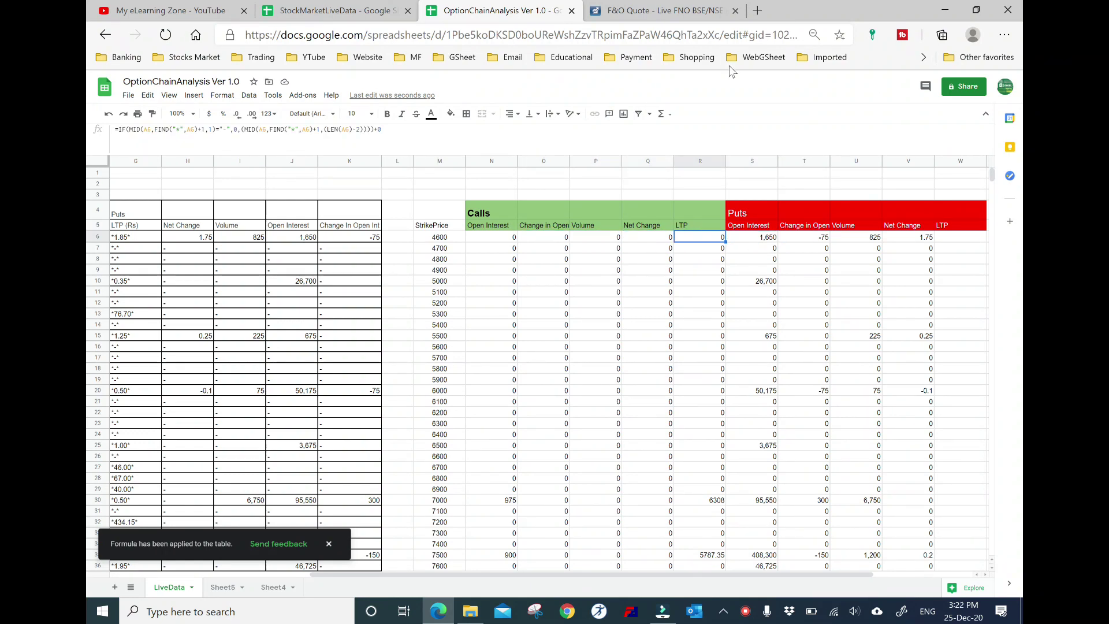
- Copy the Calls LTP formula from R6 and paste it into W6
left_click_drag(396, 130, 118, 129)
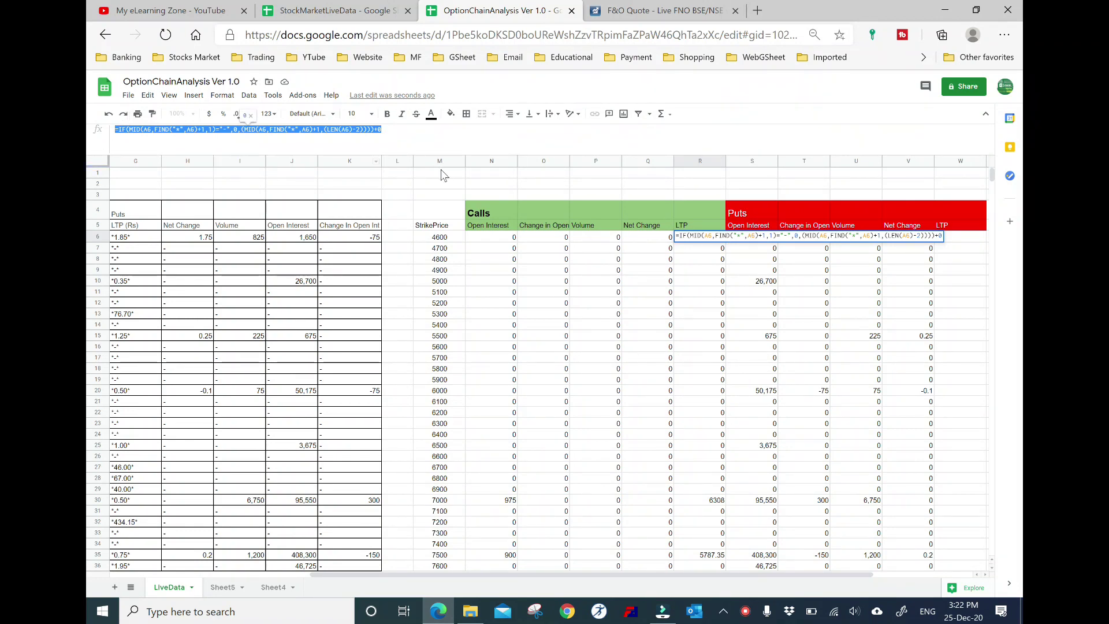
key("Escape")
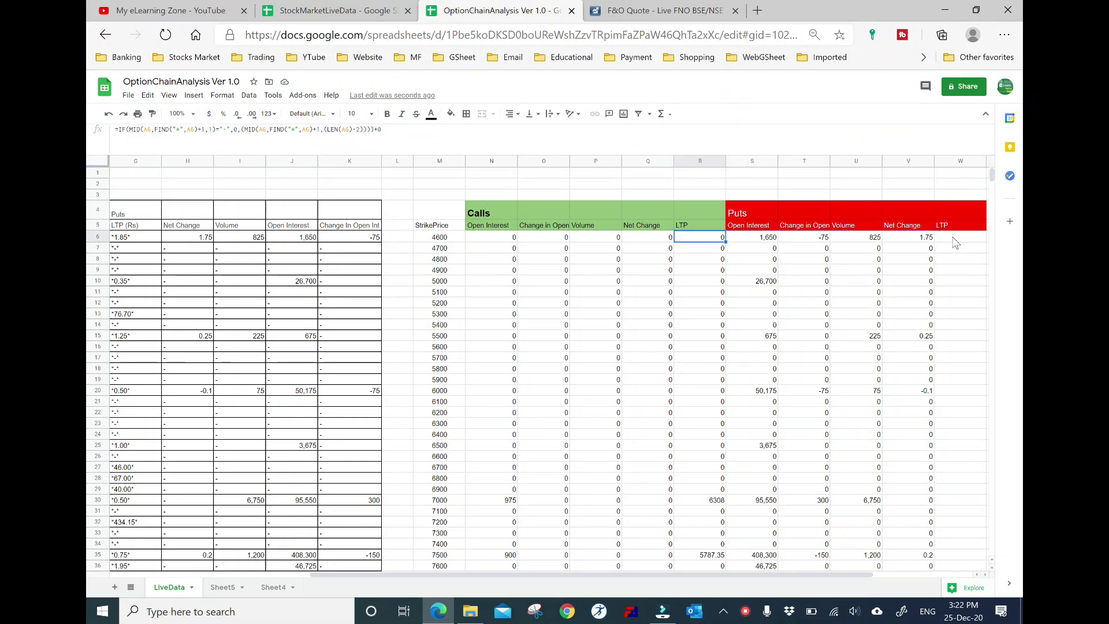
left_click(954, 241)
type("=IF(MID(A6,FIND(\"*\",A6)+1,1)=\"-\",0,(MID(A6,FIND(\"*\",A6)+1,(LEN(A6)-2))))+0")
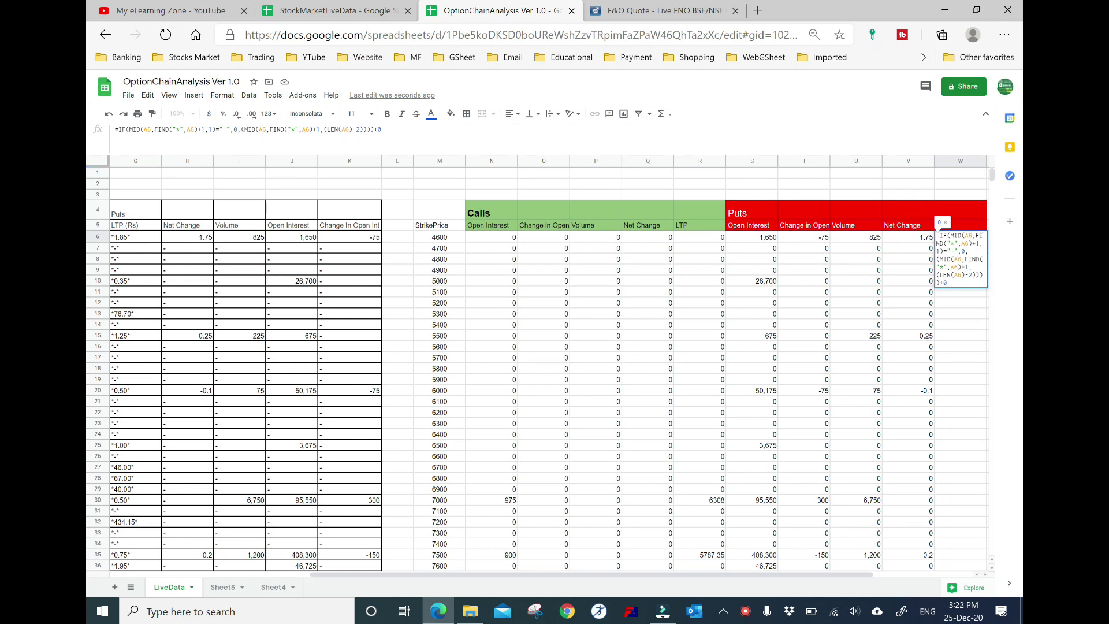
- Repoint the pasted formula's A6 references in MID, FIND and LEN to G6
key("F1")
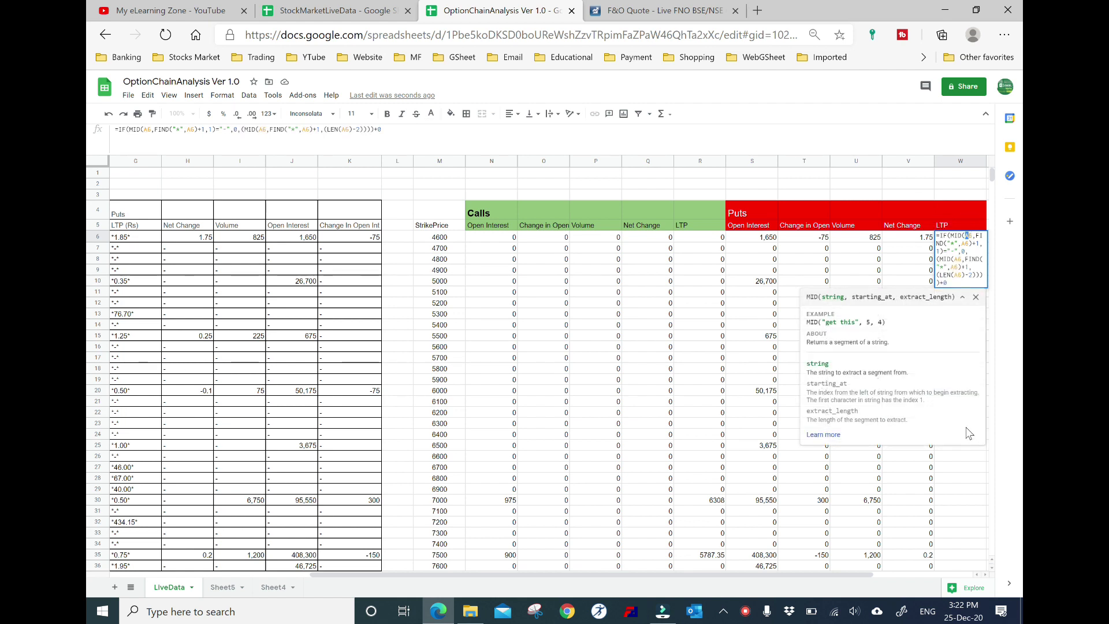
key("Right")
key("Right")
key("Right")
key("Right")
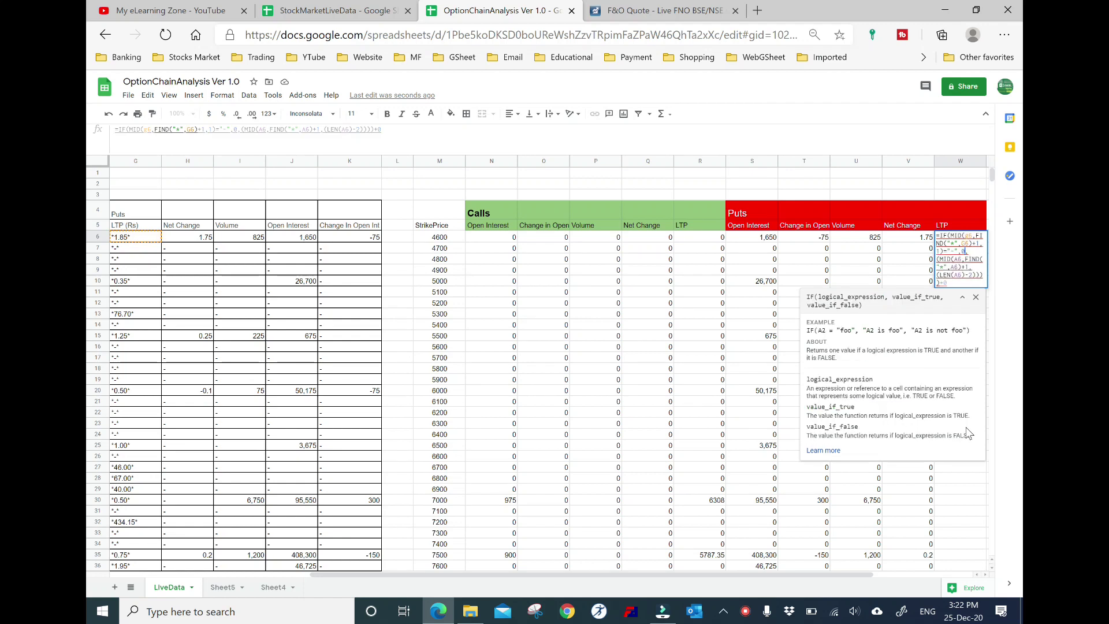
key("Right")
key("Right")
key("Right")
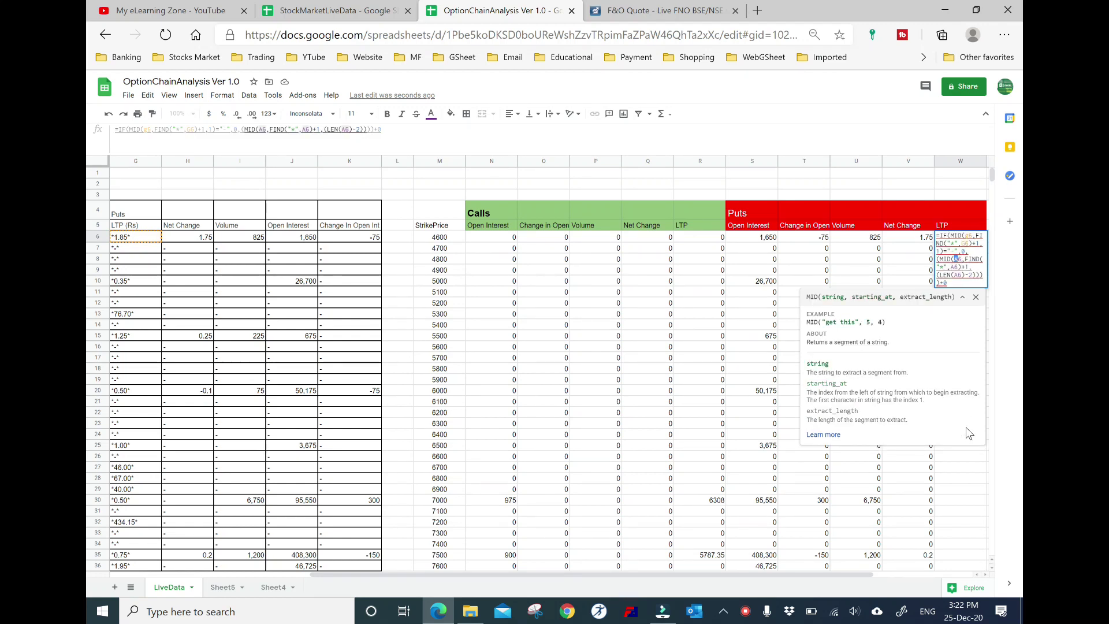
key("BackSpace")
type("G")
key("Right")
key("Right")
key("Right")
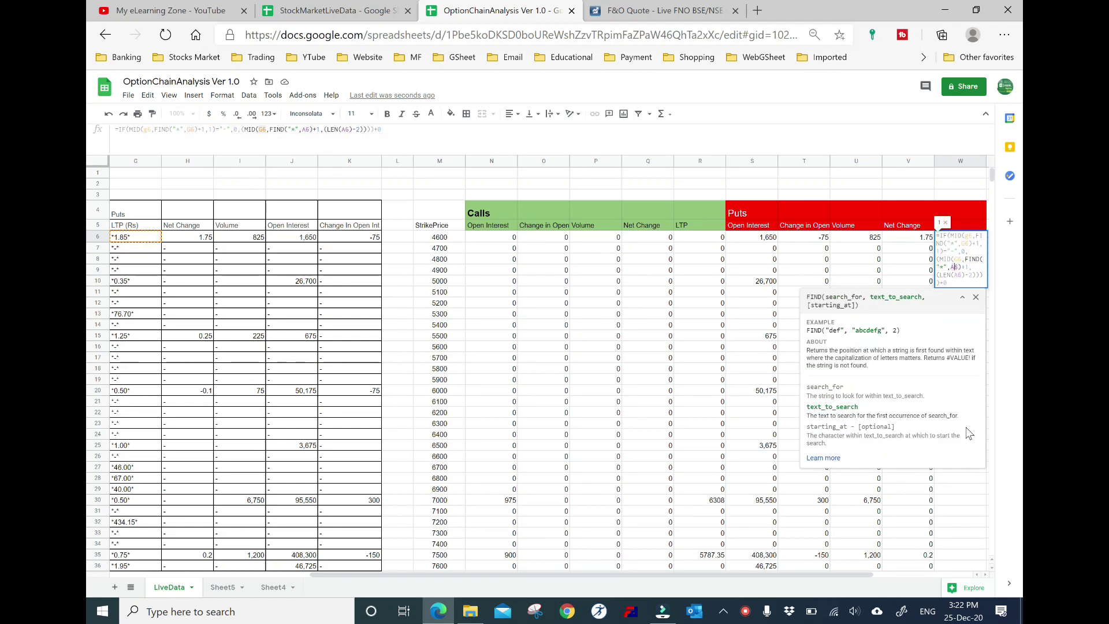
key("BackSpace")
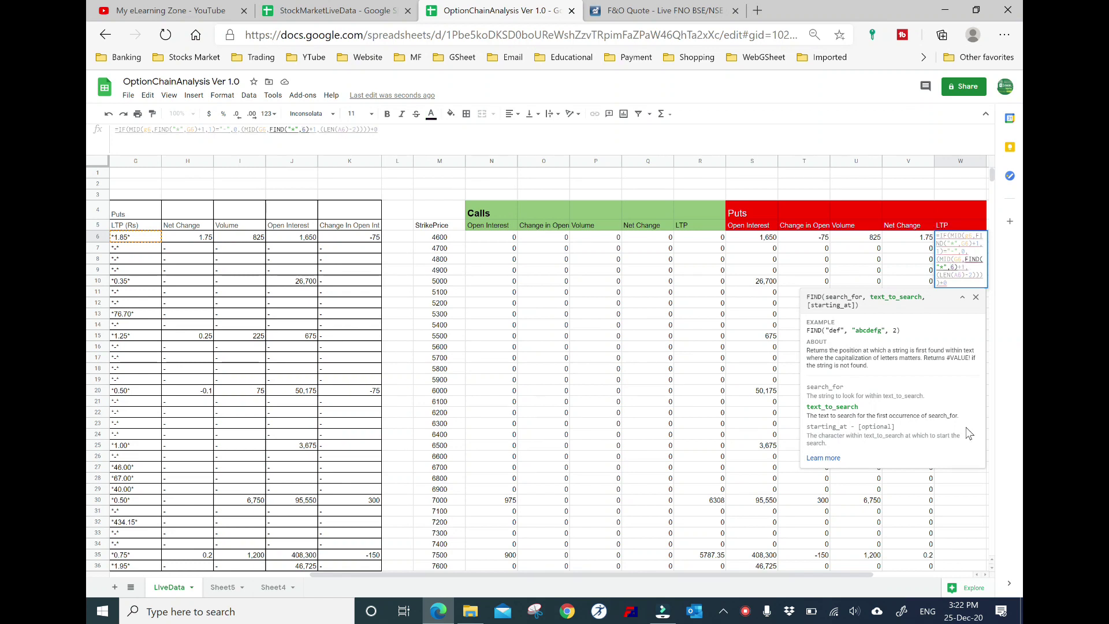
type("G")
key("Right")
key("Right")
key("Right")
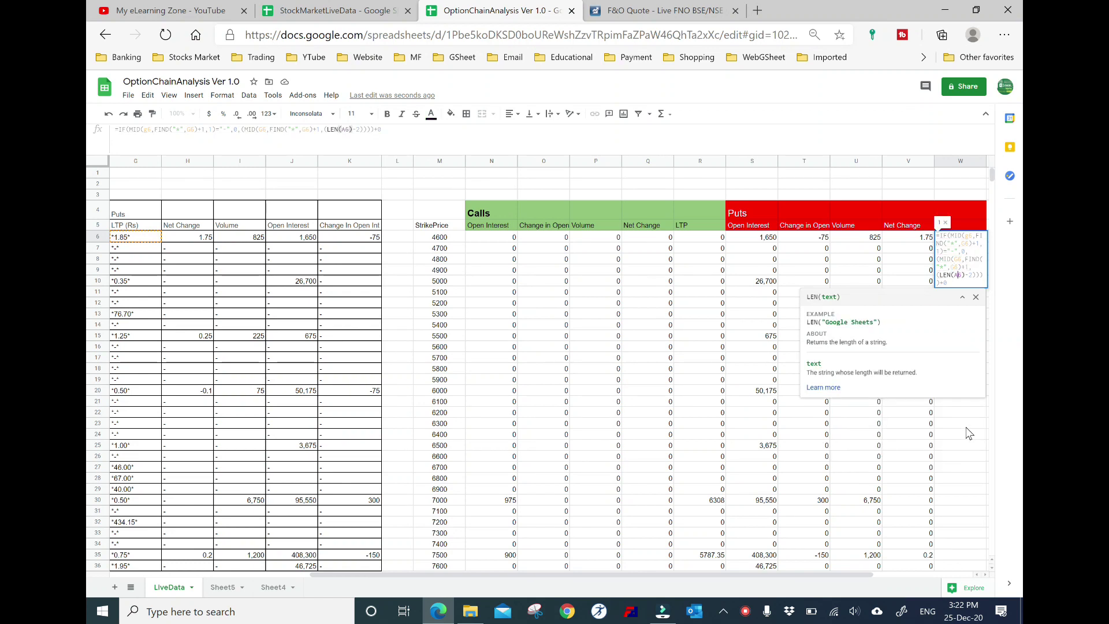
key("BackSpace")
type("G7")
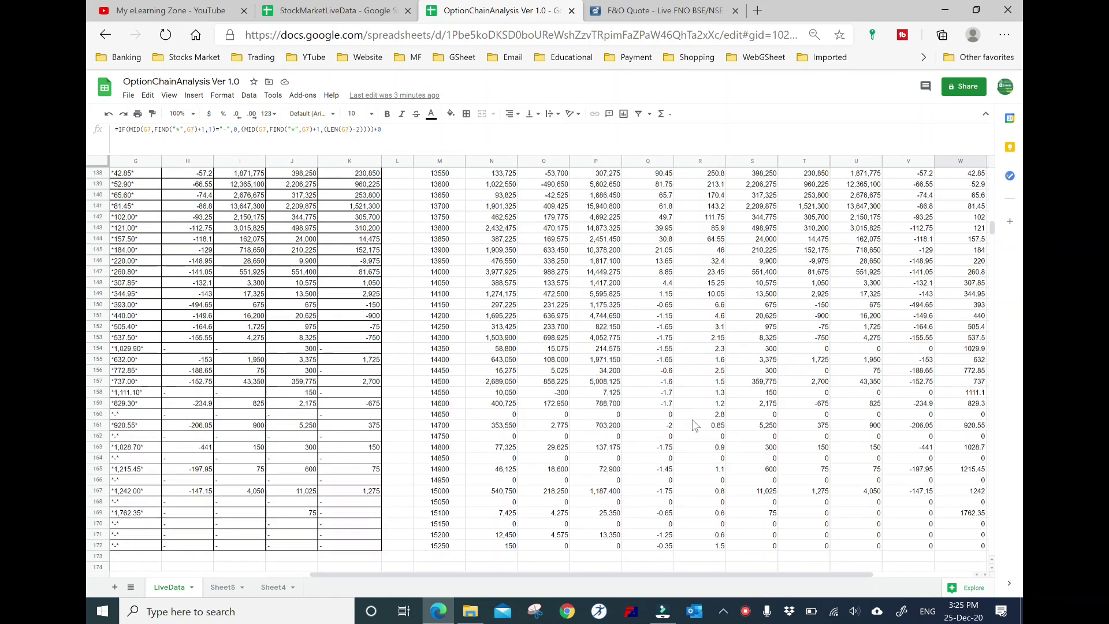
scroll(699, 433, "up", 5)
scroll(698, 433, "up", 5)
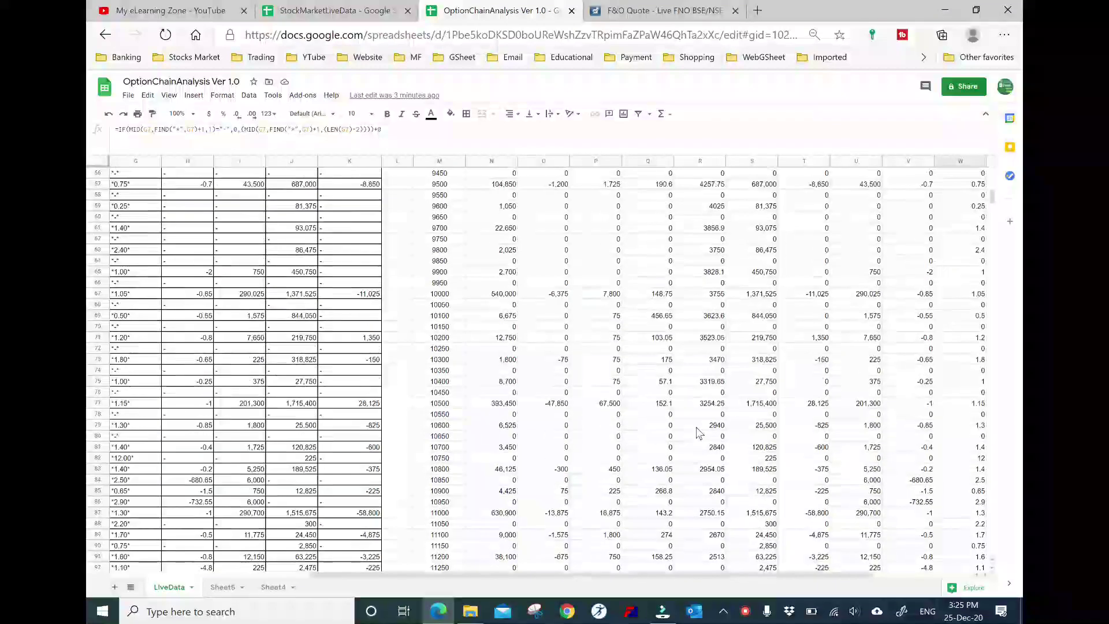
scroll(699, 433, "up", 5)
scroll(699, 434, "up", 5)
scroll(699, 433, "up", 3)
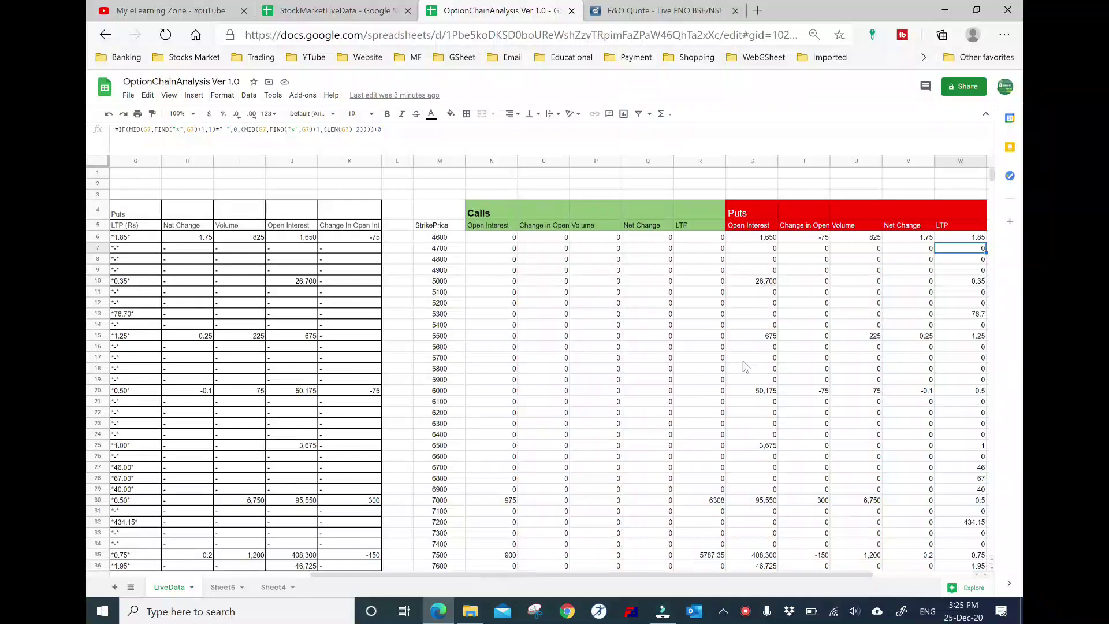
left_click(733, 214)
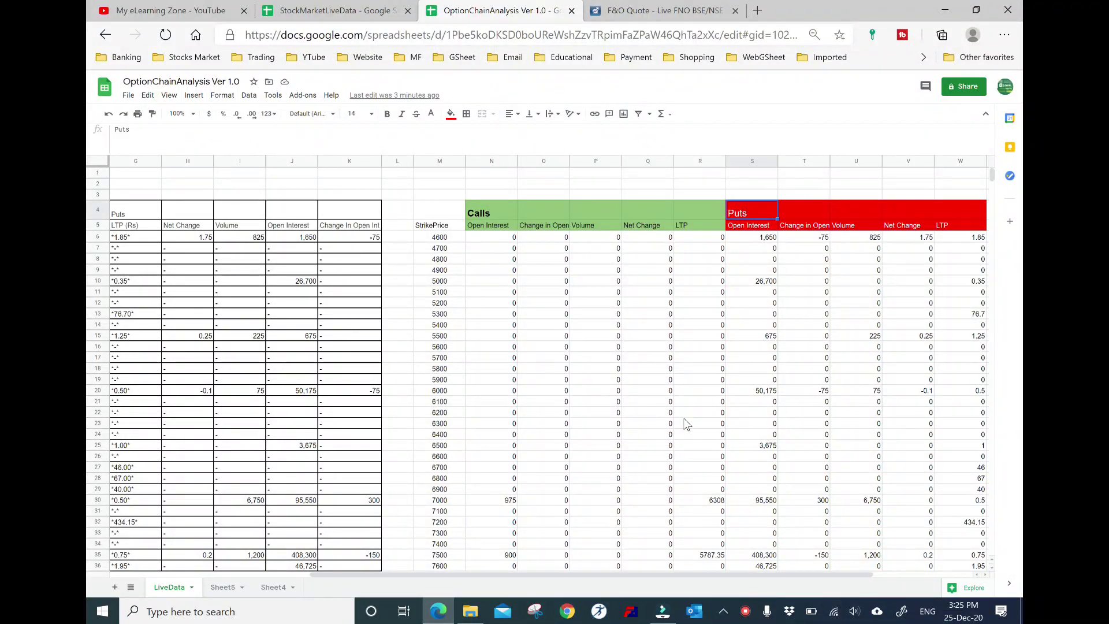
left_click(976, 239)
key("Down")
key("Down")
key("Down")
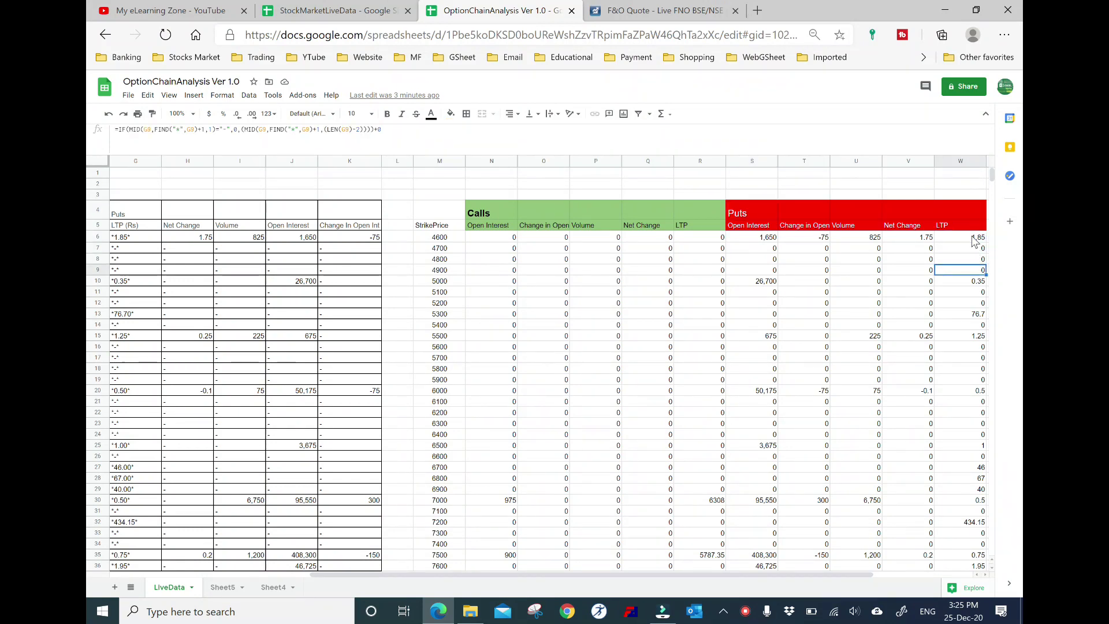
key("Down")
key("Down")
key("Up")
key("Up")
key("Up")
key("Up")
key("Up")
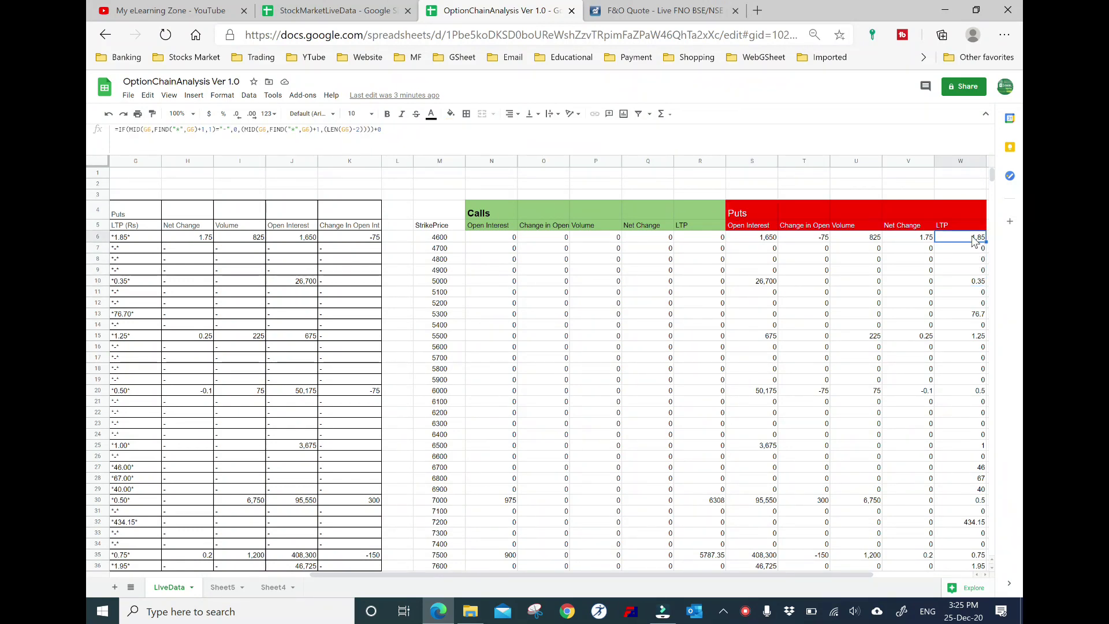
key("Left")
key("Left")
key("Left")
key("ctrl+Left")
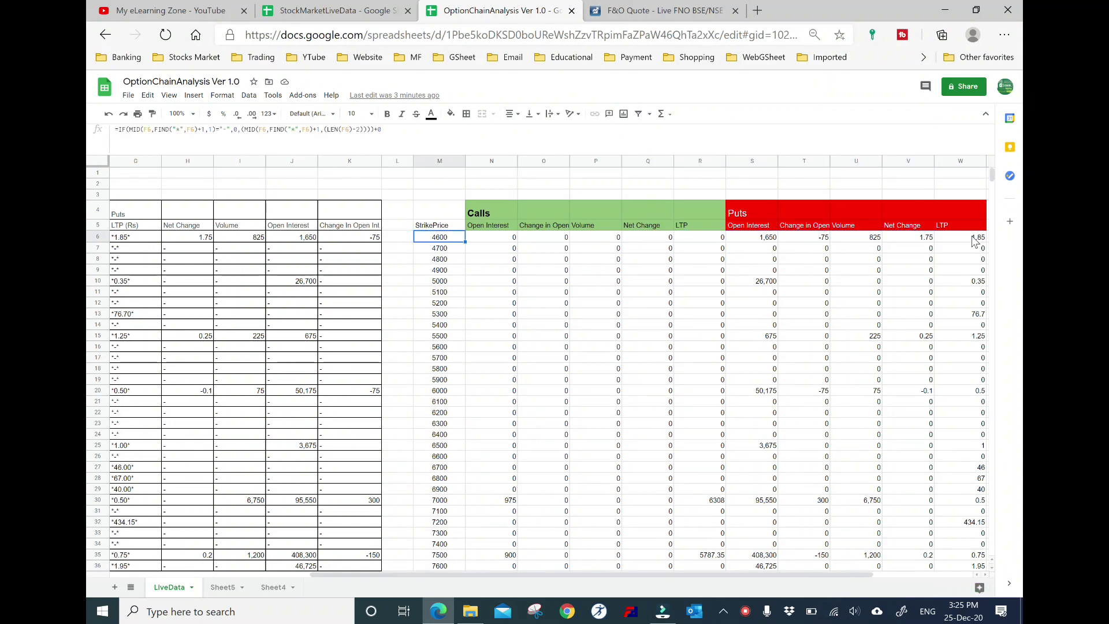
key("Right")
key("Right")
key("Right")
key("Right")
key("Right")
key("Right")
key("Right")
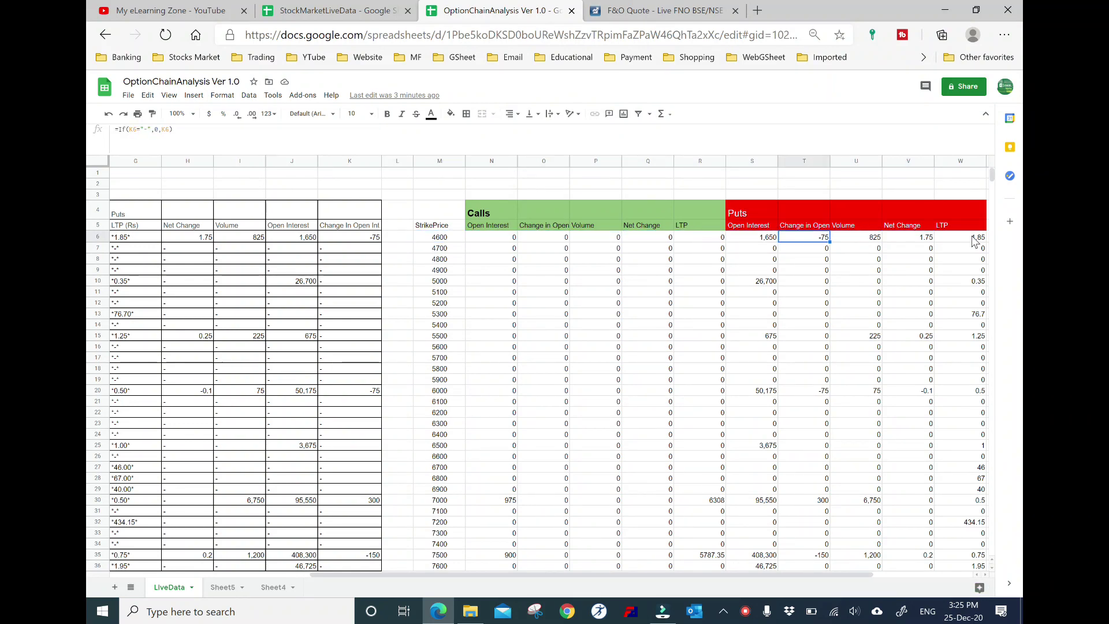
key("Up")
key("Down")
key("Left")
key("Left")
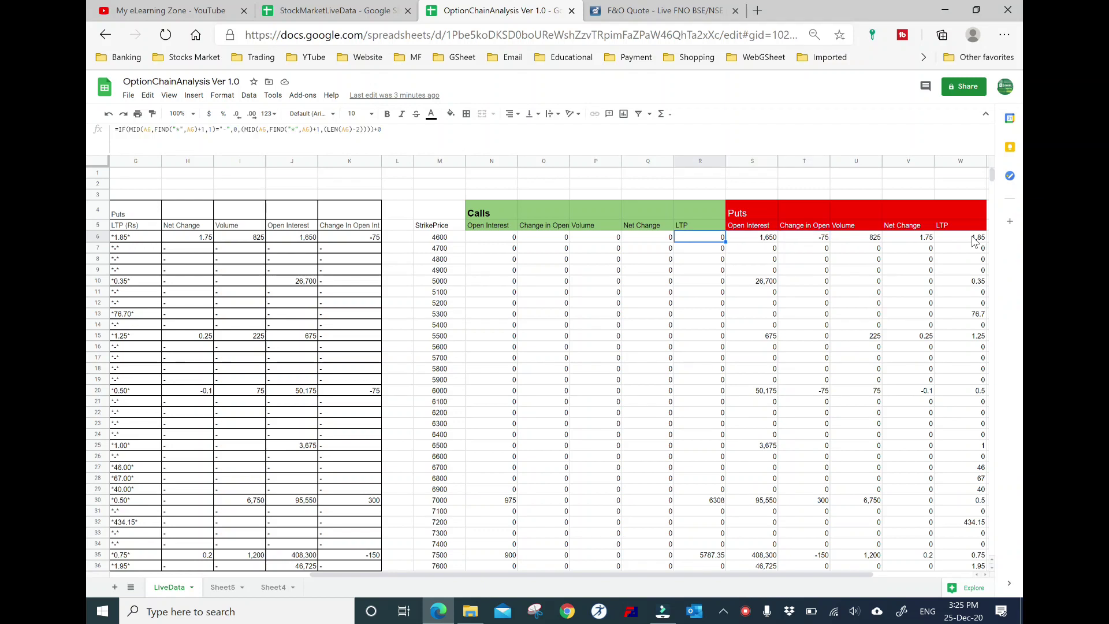
key("Left")
key("Left")
key("Left")
key("Left")
key("Right")
key("Right")
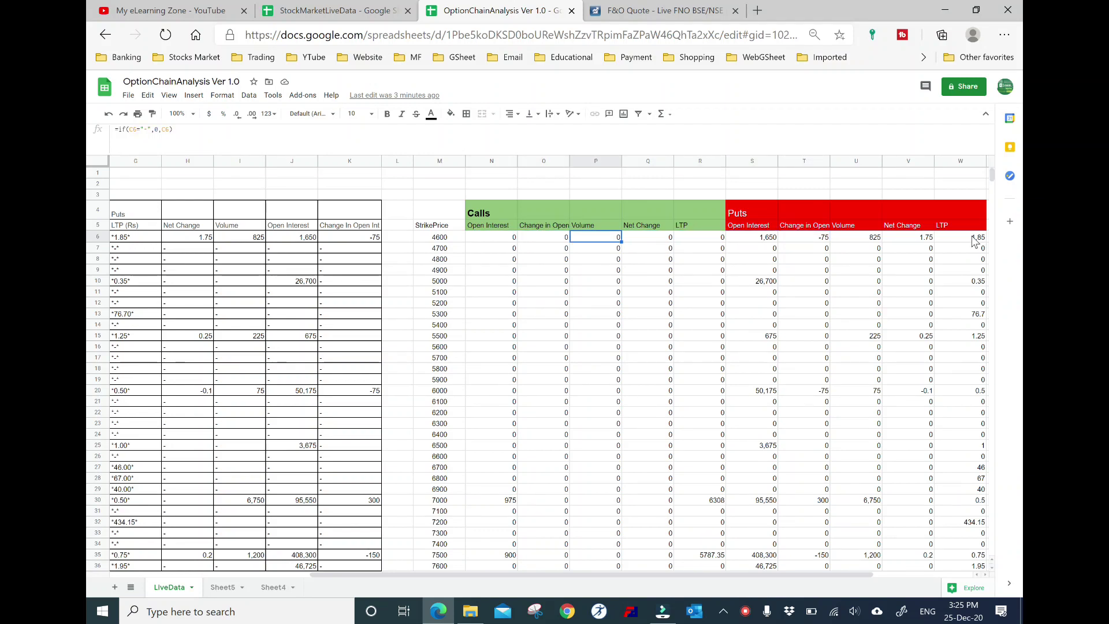
key("Right")
key("Right")
key("Right")
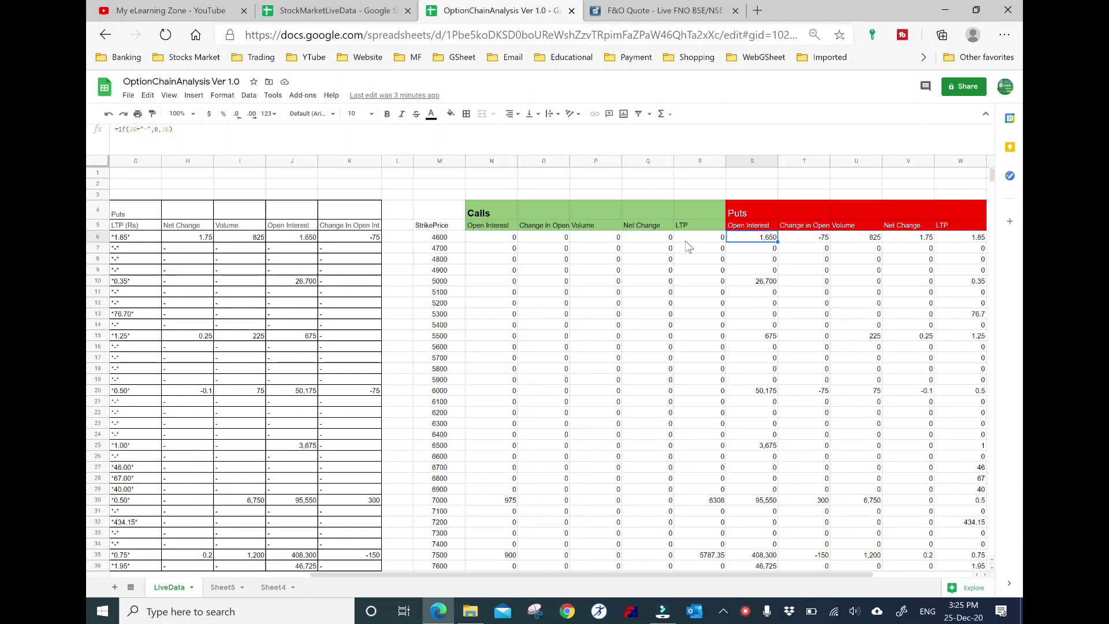
left_click(455, 218)
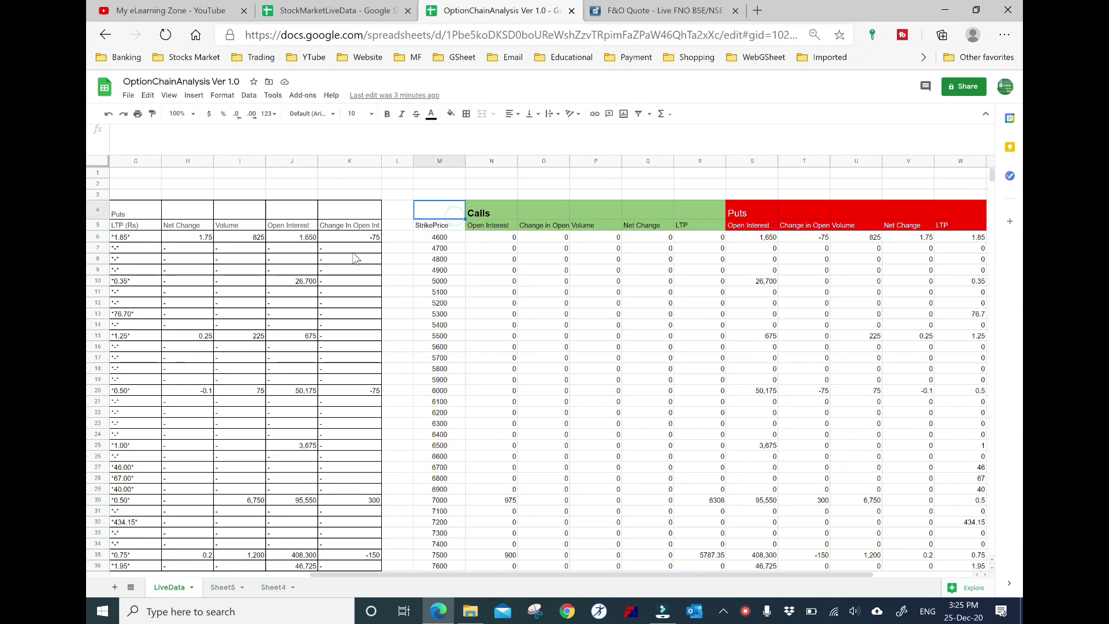
left_click(354, 248)
key("Left")
key("Left")
key("Left")
key("Left")
key("Left")
key("Left")
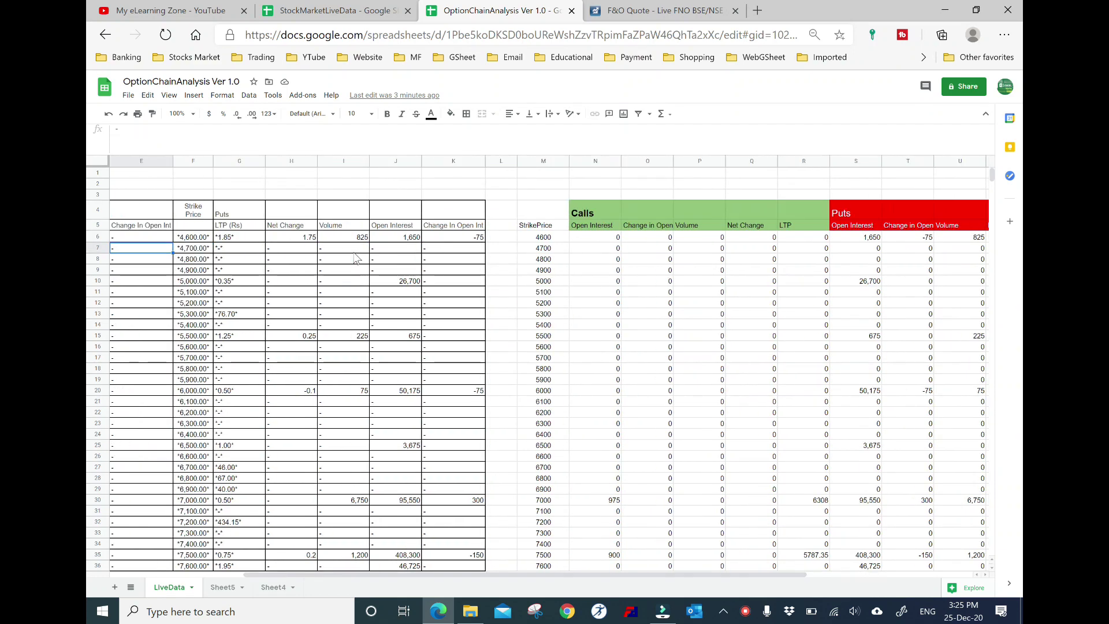
key("Left")
key("Left")
key("Left")
key("Left")
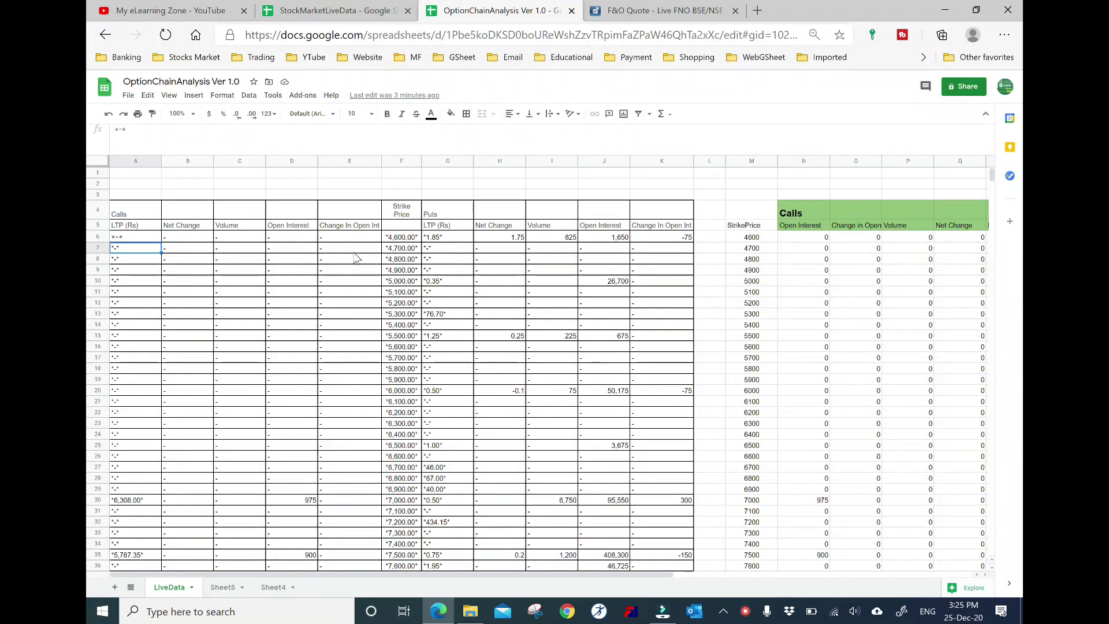
key("Right")
key("Right")
key("Right")
key("Right")
key("Right")
key("Right")
key("Right")
key("Right")
key("Right")
key("Right")
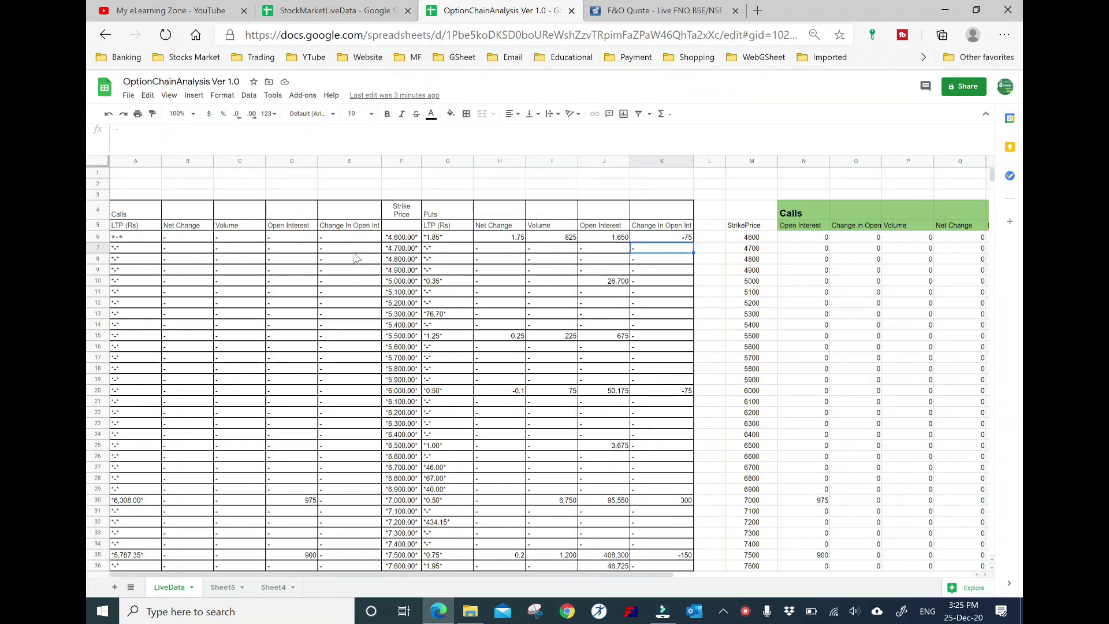
key("Right")
key("Left")
key("Left")
key("Left")
key("Left")
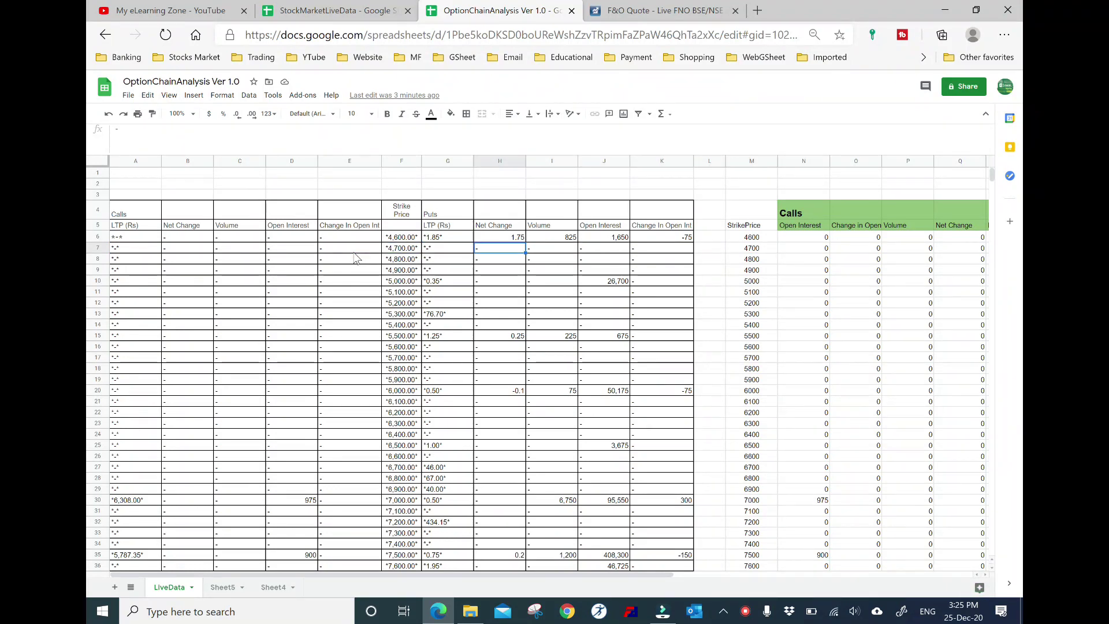
key("Left")
key("Right")
key("Right")
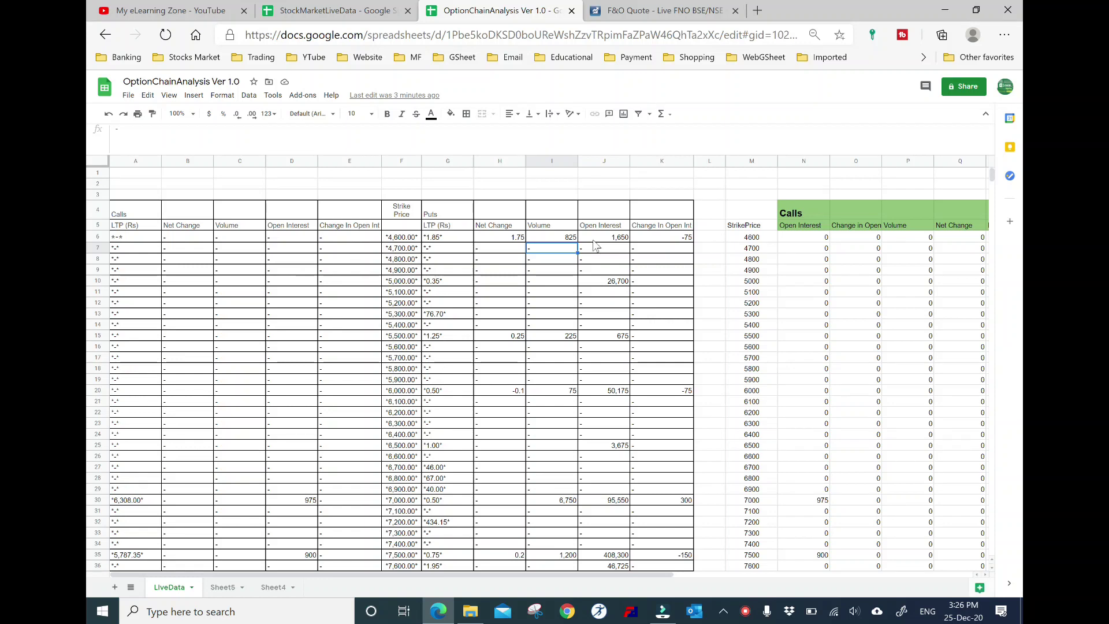
left_click(766, 218)
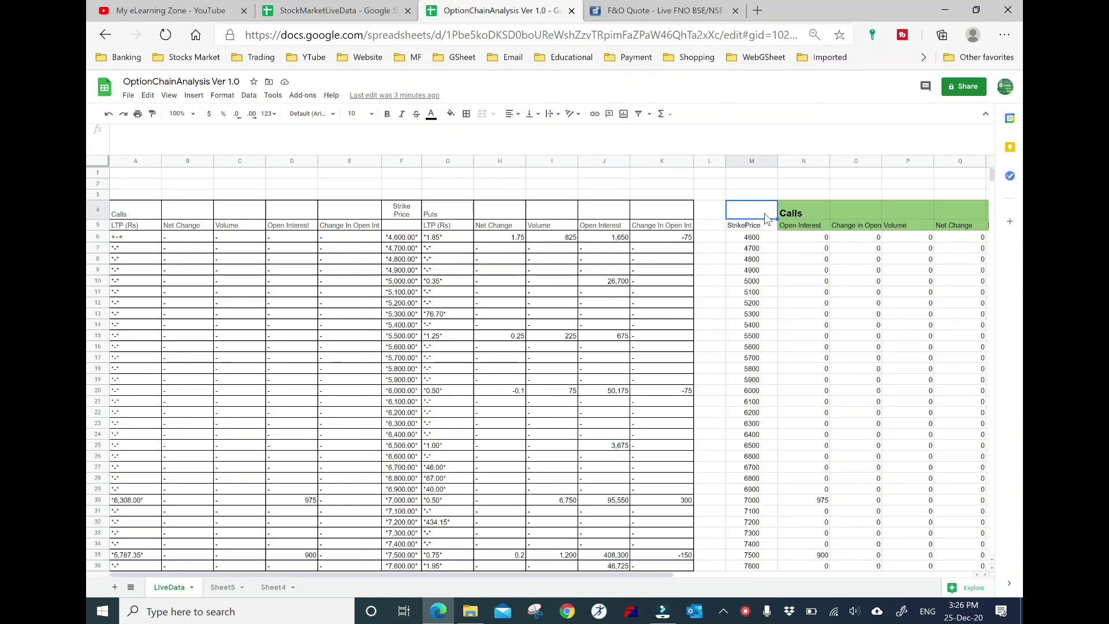
key("Right")
key("Right")
key("Right")
key("Right")
key("Right")
key("Right")
key("Right")
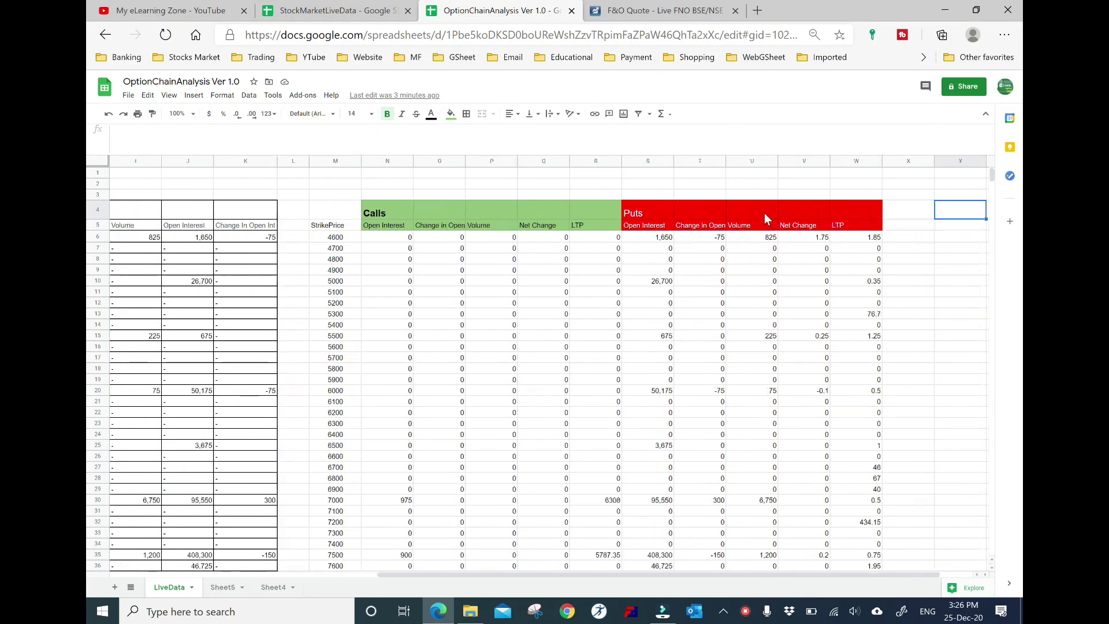
key("Left")
key("Left")
key("Left")
key("Left")
key("Left")
key("Left")
key("Left")
key("Left")
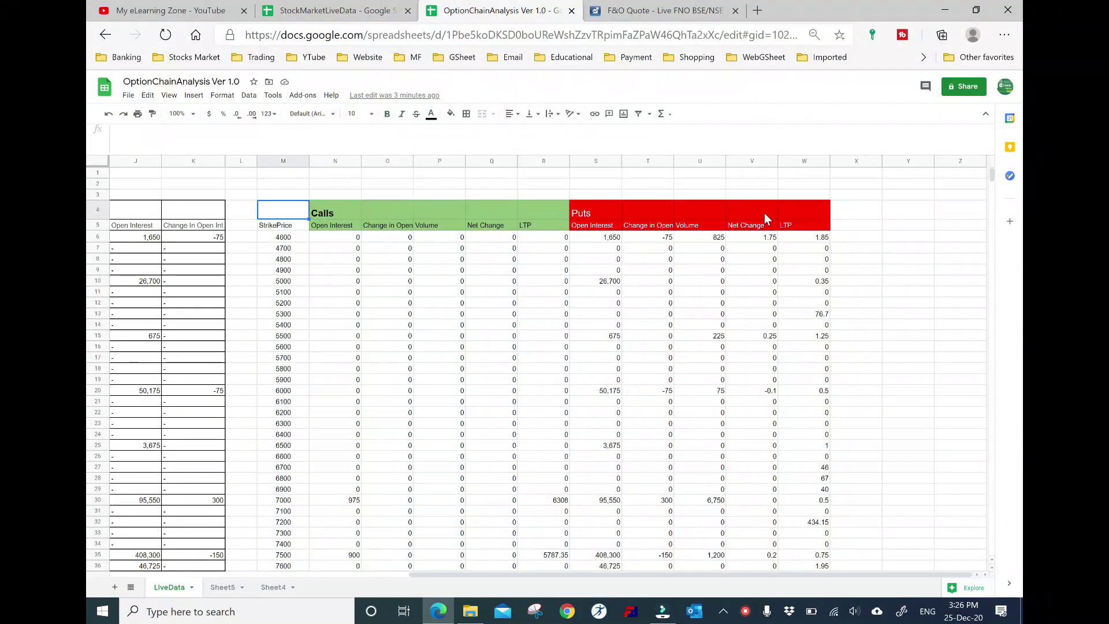
key("shift+Down")
key("shift+Down")
key("shift+Down")
key("shift+Down")
key("shift+Down")
key("shift+Down")
key("shift+Down")
key("shift+Down")
key("shift+Down")
key("shift+Down")
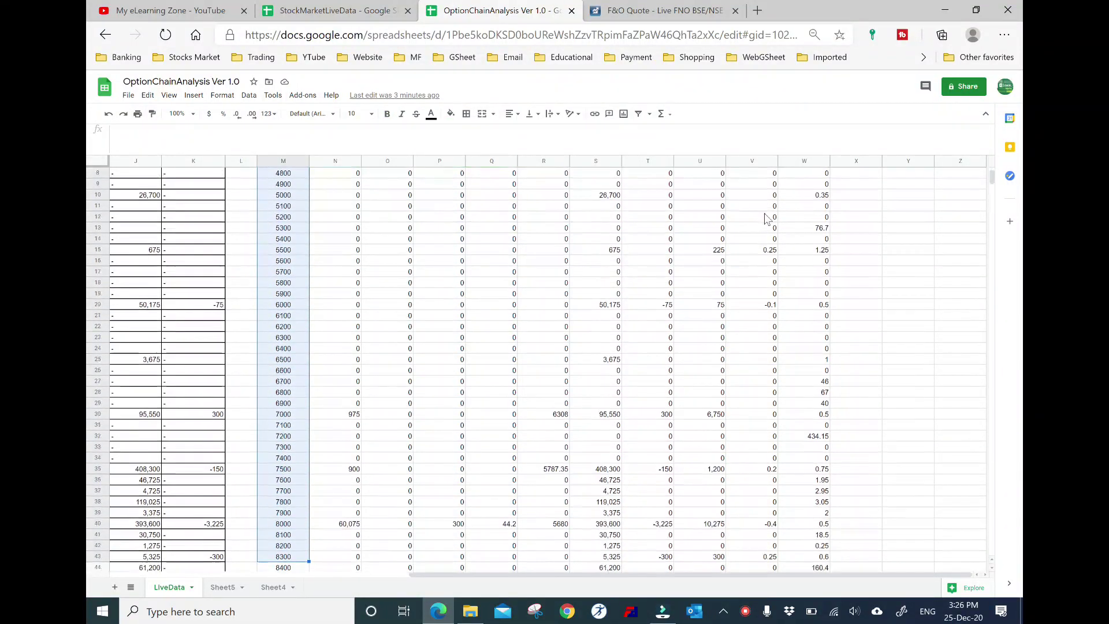
key("shift+Down")
key("shift+Down")
key("shift+Down")
key("shift+Down")
key("shift+Down")
key("shift+Down")
key("shift+Down")
key("shift+Down")
key("shift+Down")
key("shift+Down")
key("shift+Down")
key("shift+Down")
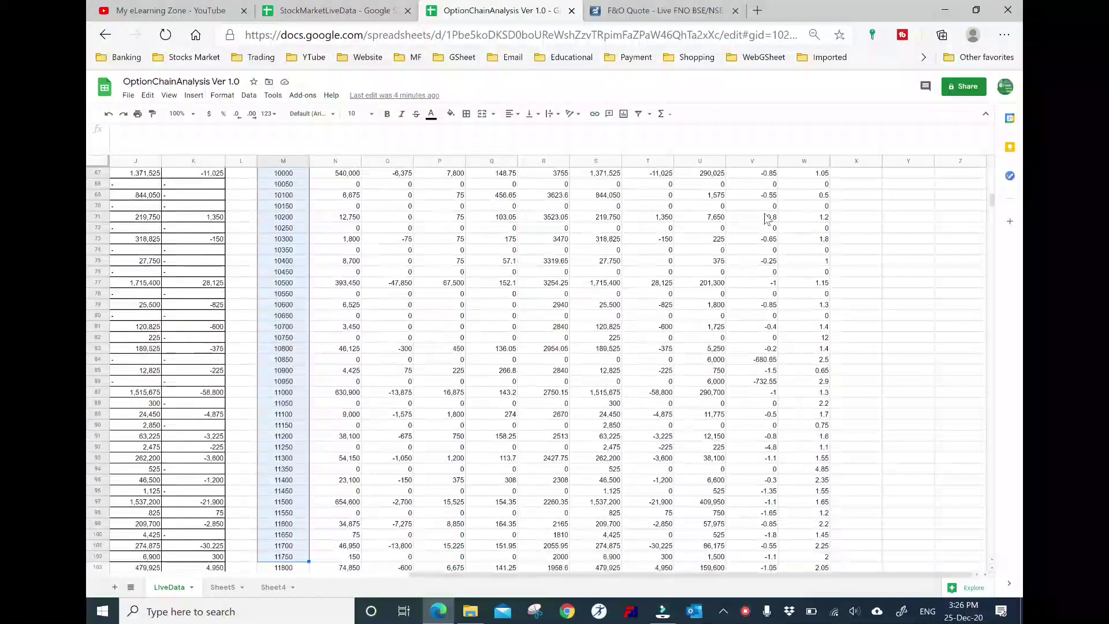
key("shift+Down")
key("shift+Down")
key("shift+Down")
key("shift+Down")
key("shift+Down")
key("shift+Down")
key("shift+Down")
key("shift+Down")
key("shift+Down")
key("shift+Down")
key("shift+Down")
key("shift+Down")
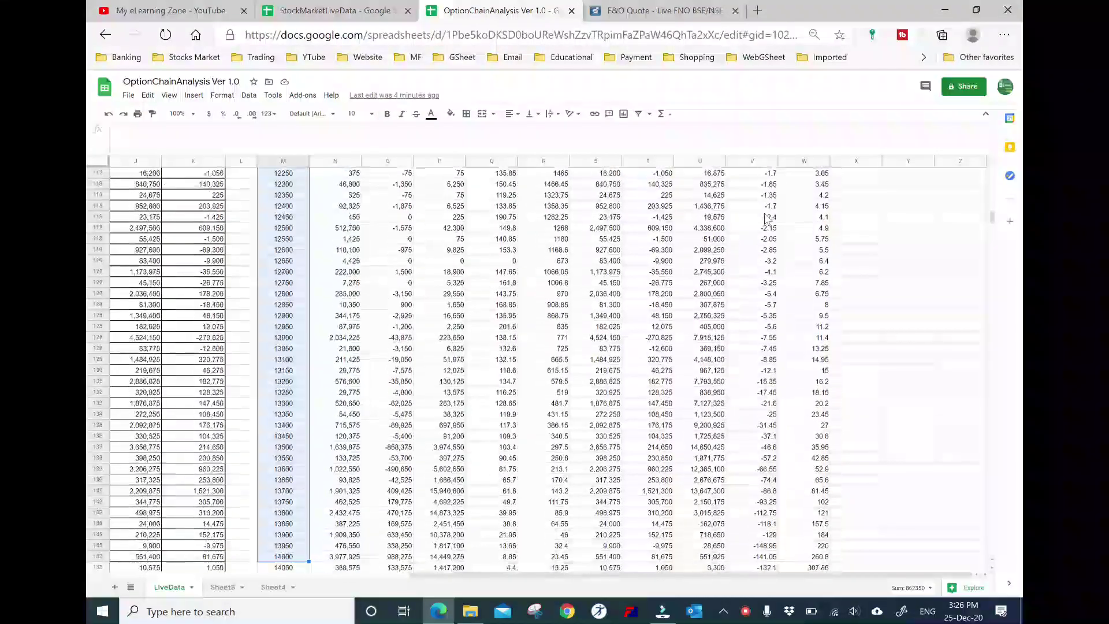
key("shift+Down")
key("shift+Down")
key("shift+Down")
key("shift+Down")
key("shift+Down")
key("shift+Down")
key("shift+Down")
key("shift+Down")
key("shift+Down")
key("shift+Up")
key("shift+Up")
key("shift+Up")
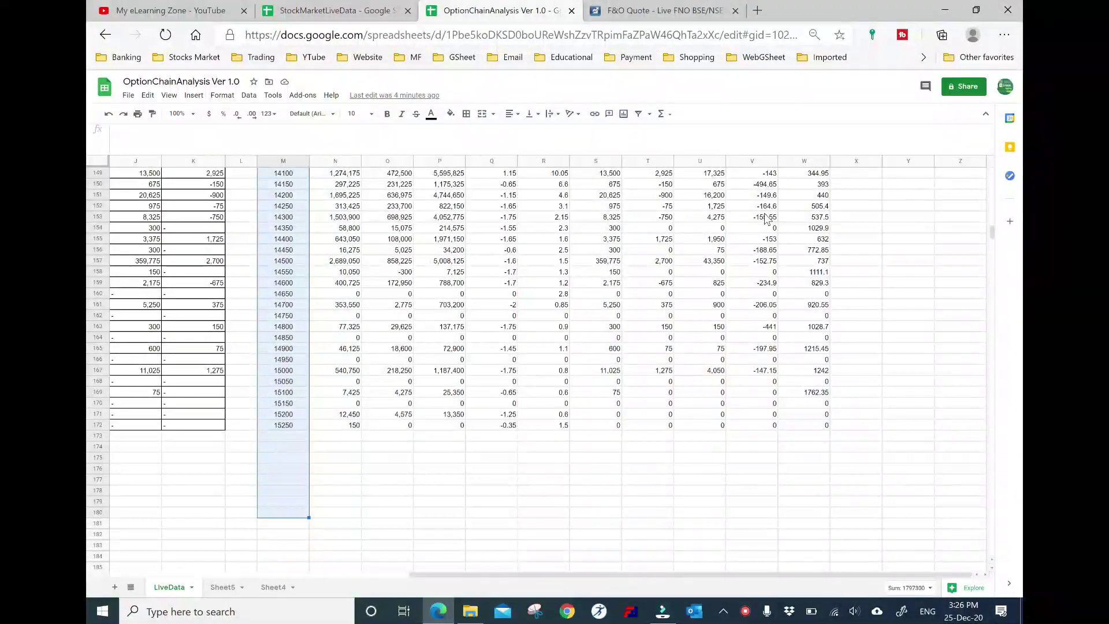
key("shift+Up")
key("shift+Up")
key("shift+Up")
key("shift+Down")
key("shift+Down")
key("shift+Down")
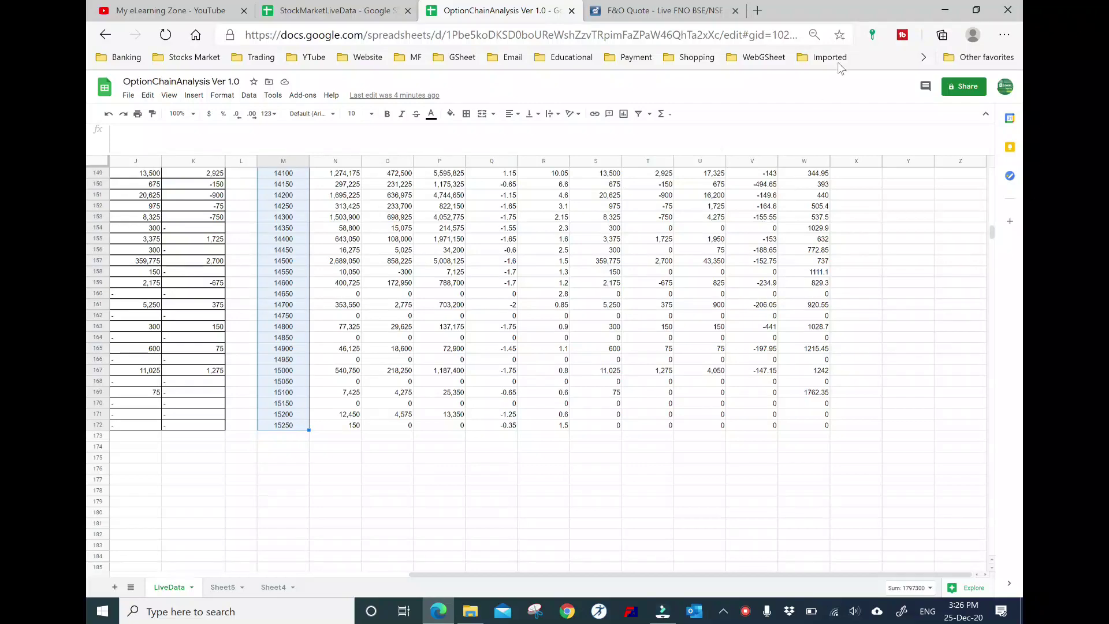
scroll(523, 280, "up", 3)
scroll(523, 280, "up", 5)
scroll(522, 281, "up", 4)
scroll(523, 281, "up", 4)
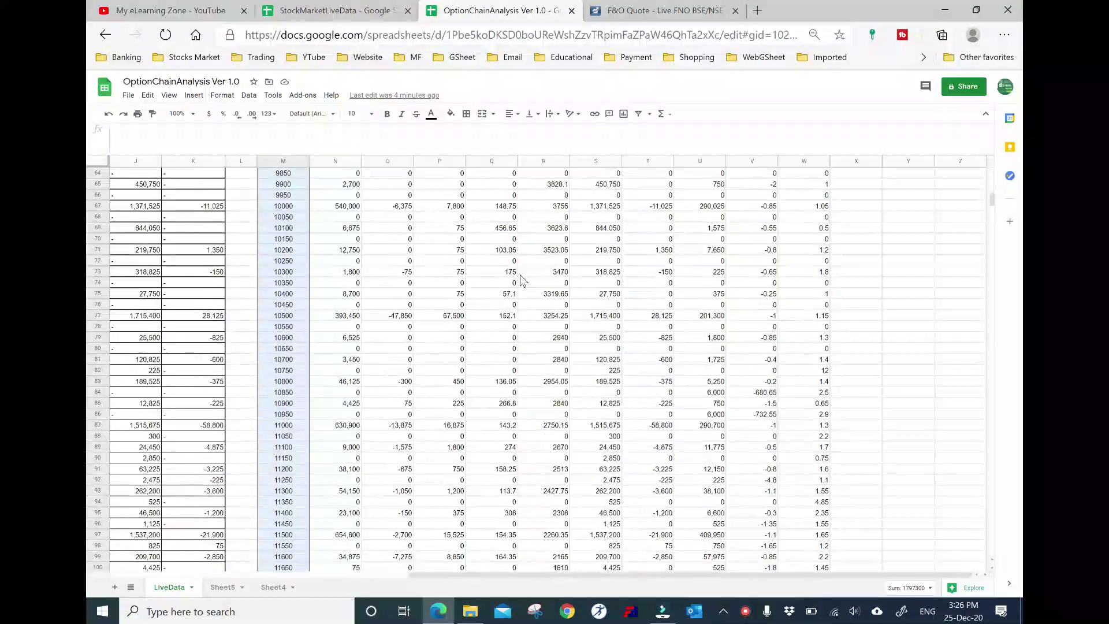
scroll(523, 281, "up", 7)
scroll(519, 283, "up", 5)
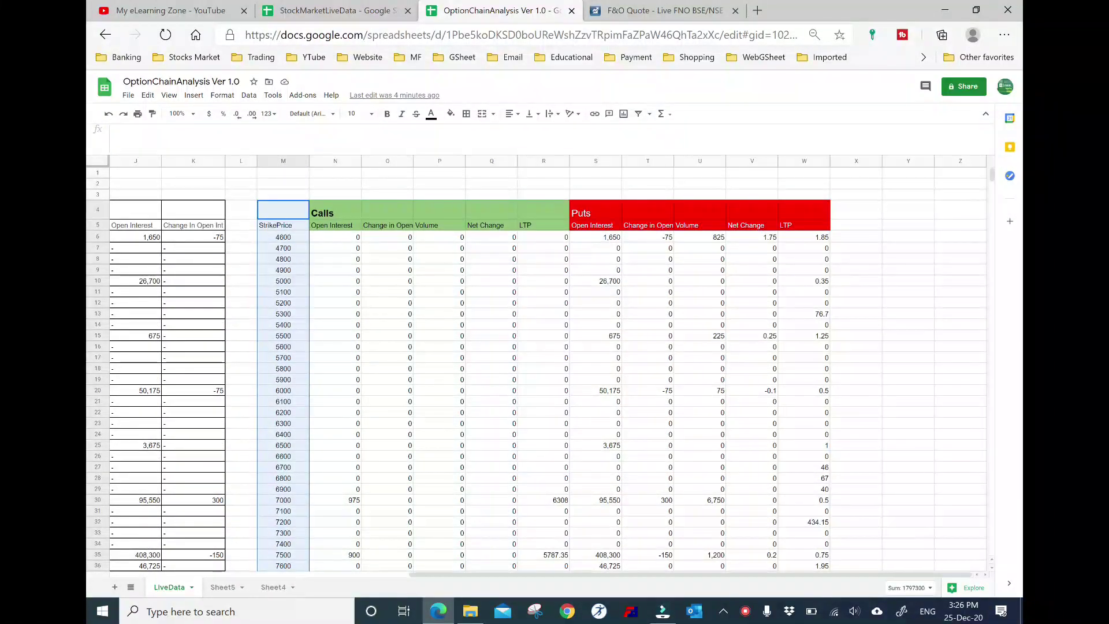
- Give the StrikePrice column a blue fill with white text
left_click(451, 114)
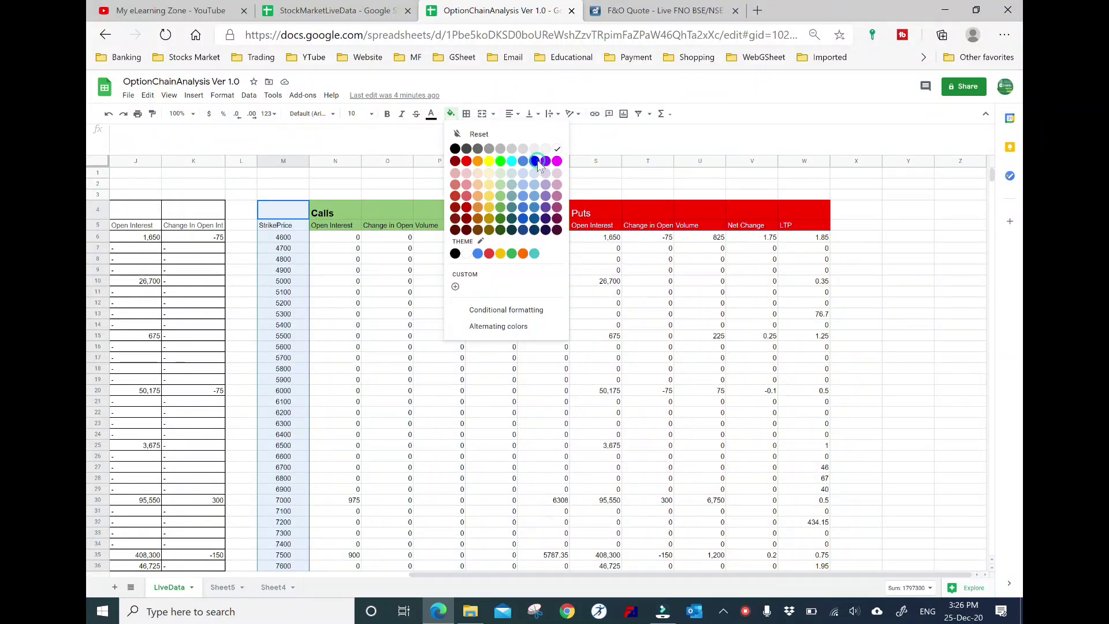
left_click(535, 162)
left_click(431, 115)
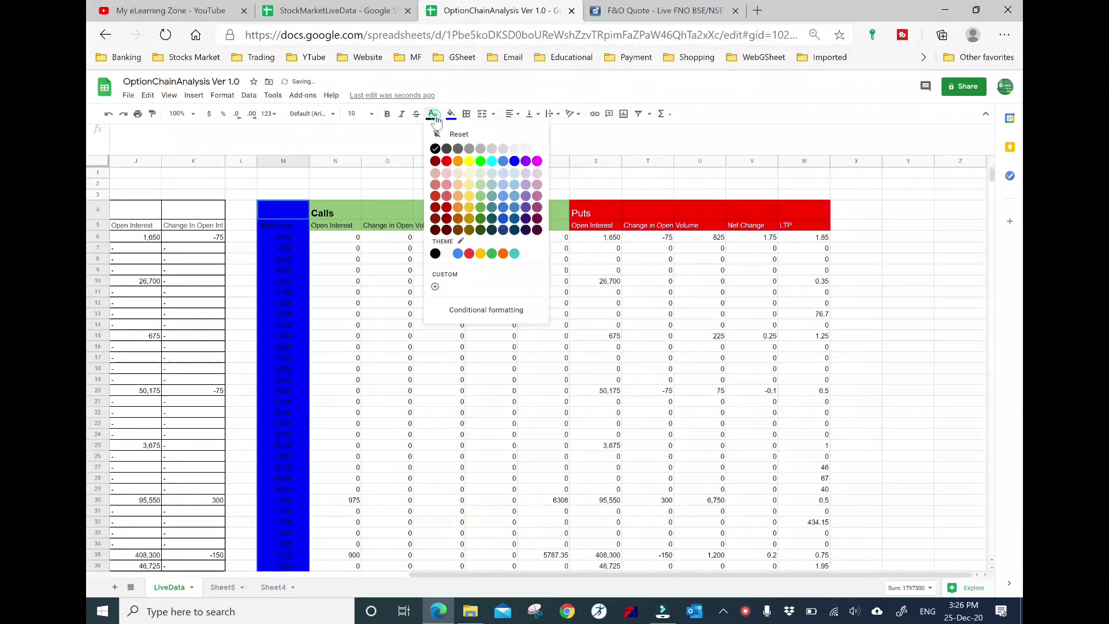
left_click(537, 150)
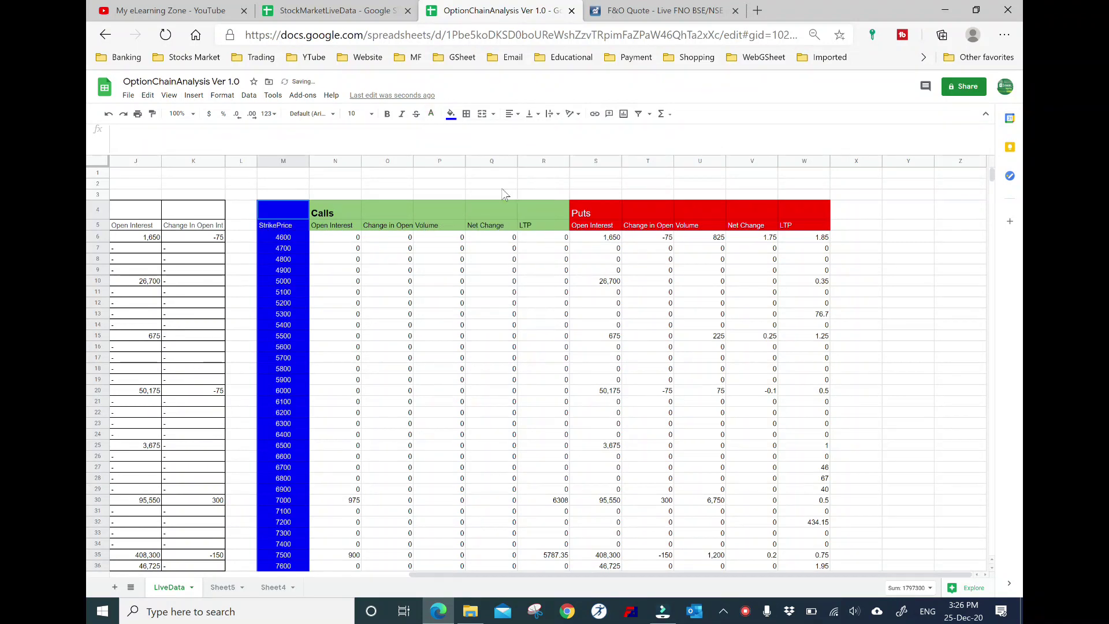
- Select the combined Strike, Calls and Puts range M4:W172
left_click(316, 238)
left_click(295, 213)
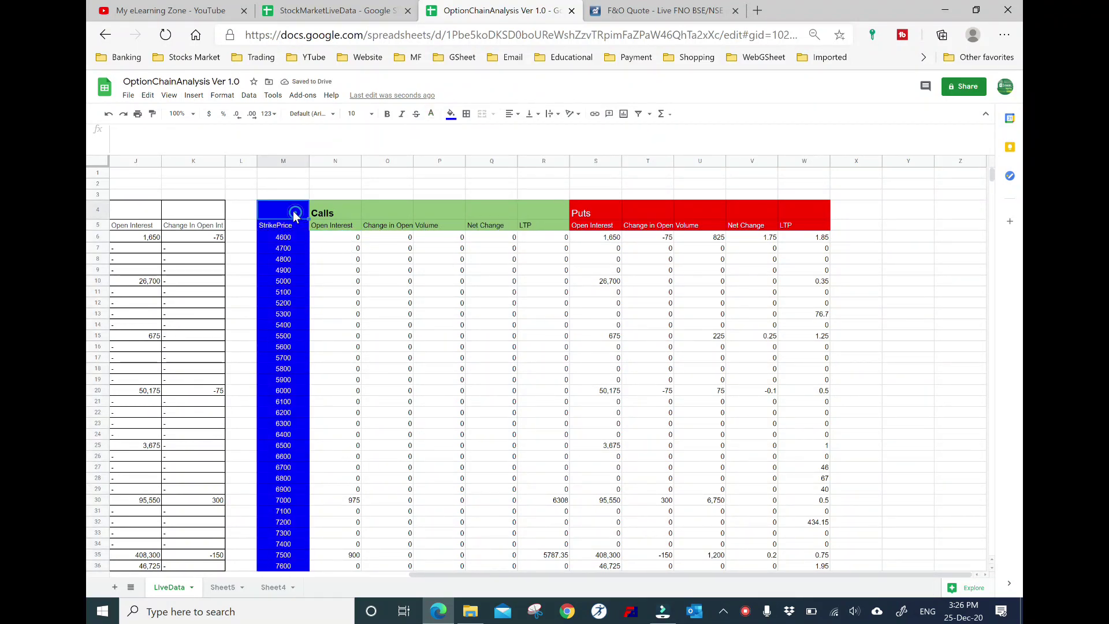
key("shift+Right")
key("shift+Right")
key("shift+Right")
key("shift+Right")
key("shift+Right")
key("shift+Right")
key("shift+Right")
key("shift+Right")
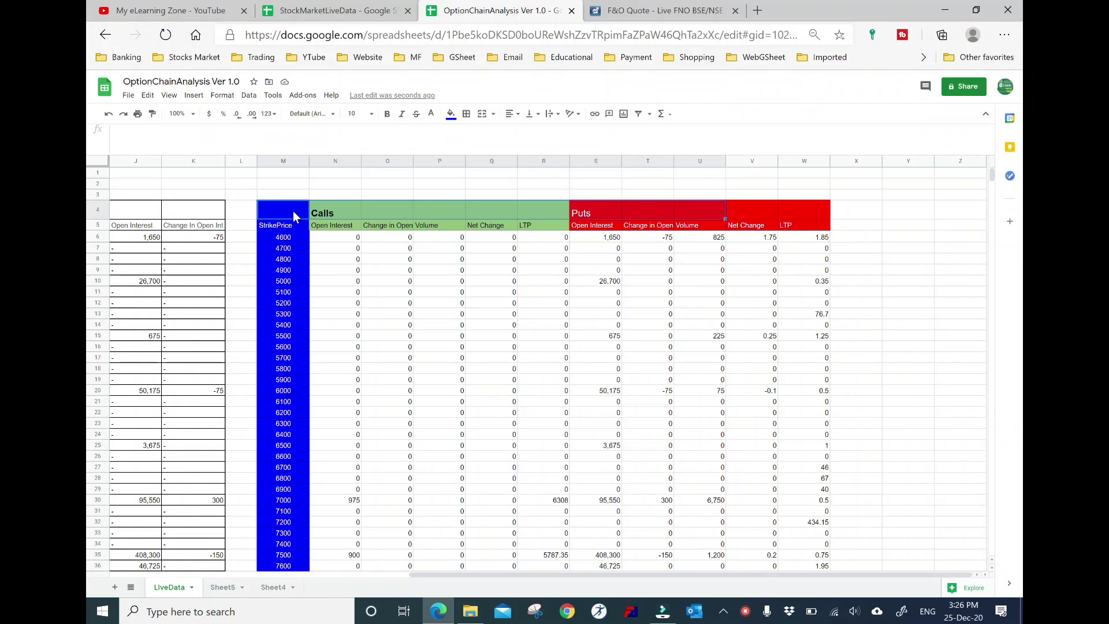
key("shift+Right")
key("shift+Right")
key("shift+Down")
key("shift+Down")
key("shift+Down")
key("shift+Down")
key("shift+Down")
key("shift+Down")
key("shift+Down")
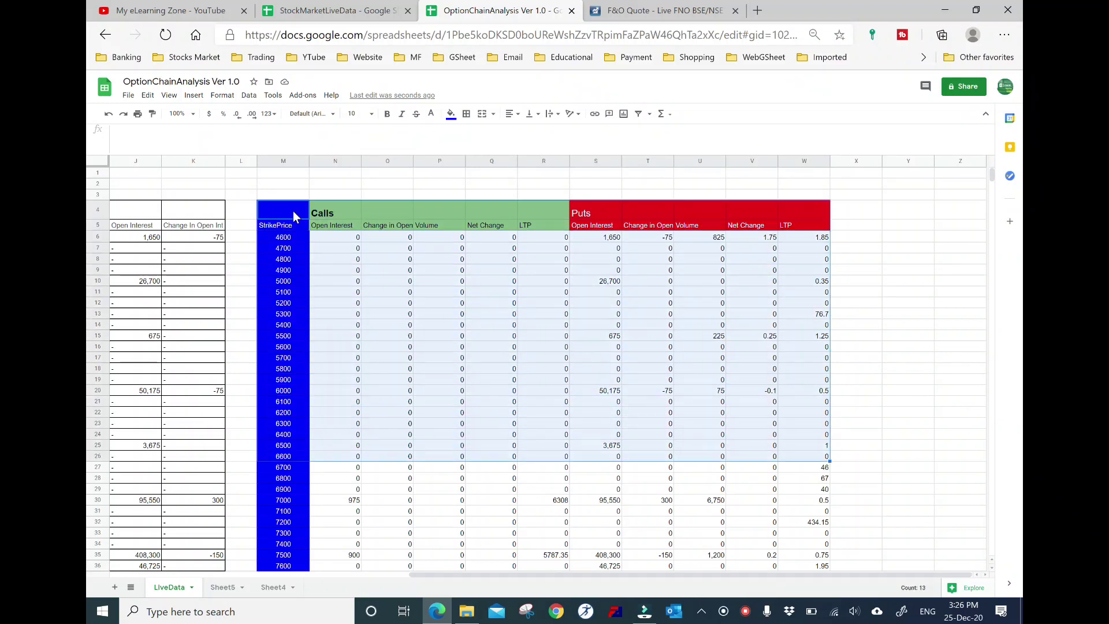
key("shift+Down")
key("shift+Down")
key("shift+Down")
key("ctrl+shift+Down")
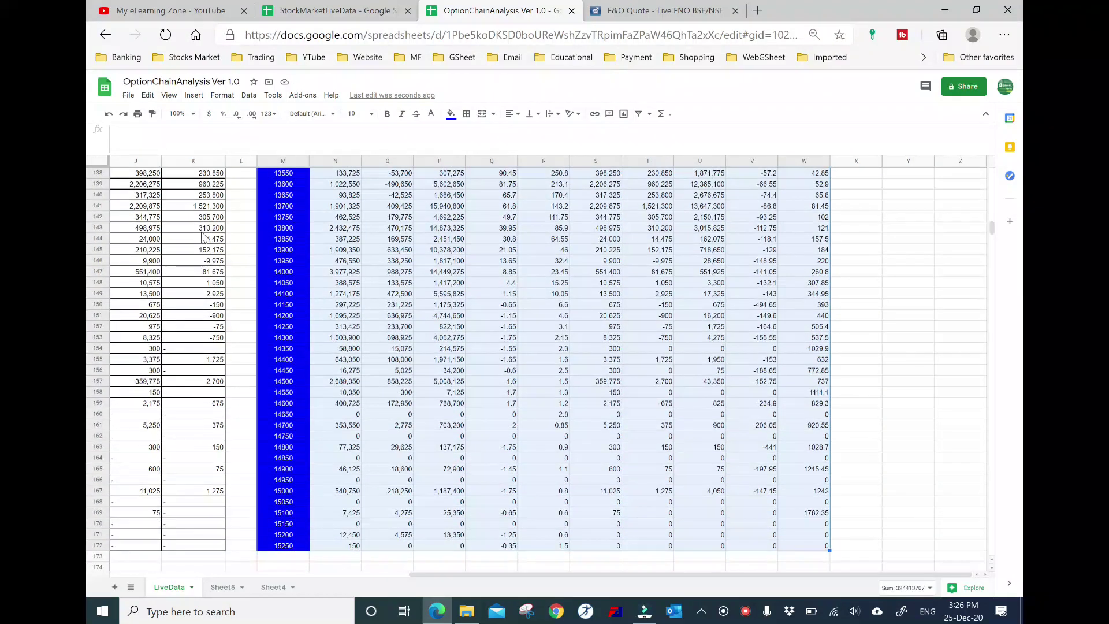
- Put borders on every cell of the selected Strike, Calls and Puts tables
left_click(466, 113)
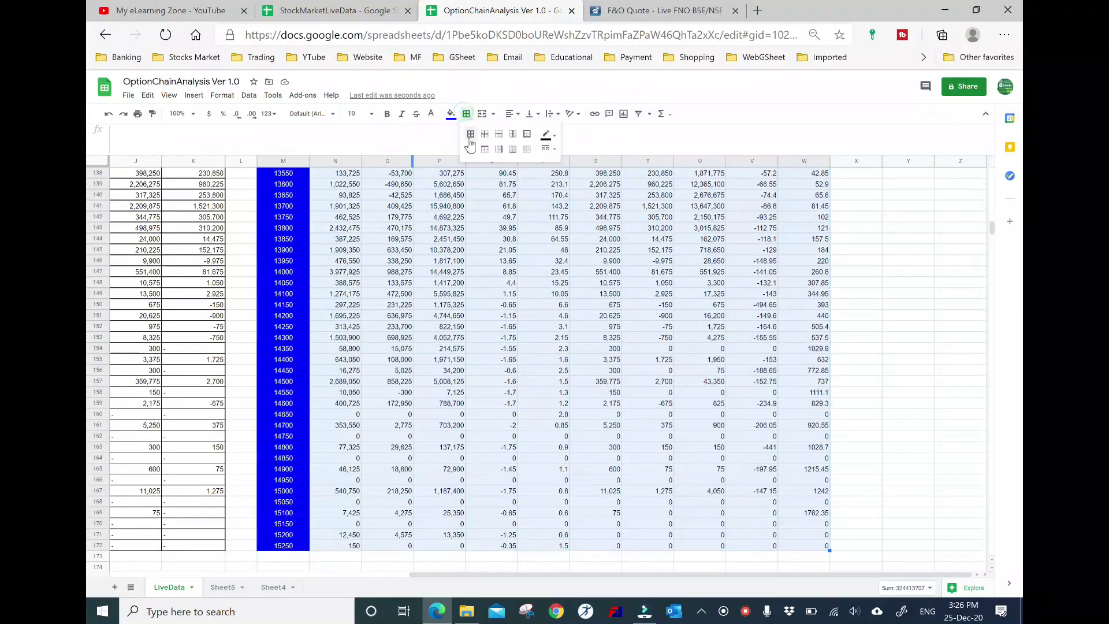
left_click(471, 136)
scroll(478, 346, "up", 5)
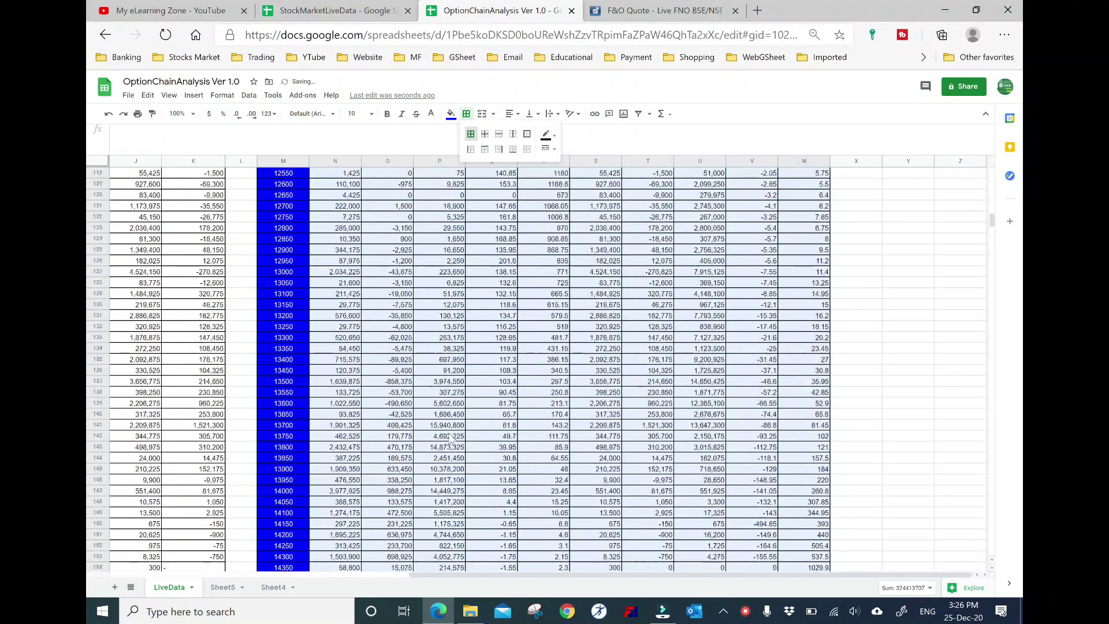
scroll(478, 408, "up", 5)
scroll(478, 408, "up", 6)
scroll(478, 407, "up", 5)
scroll(306, 312, "up", 6)
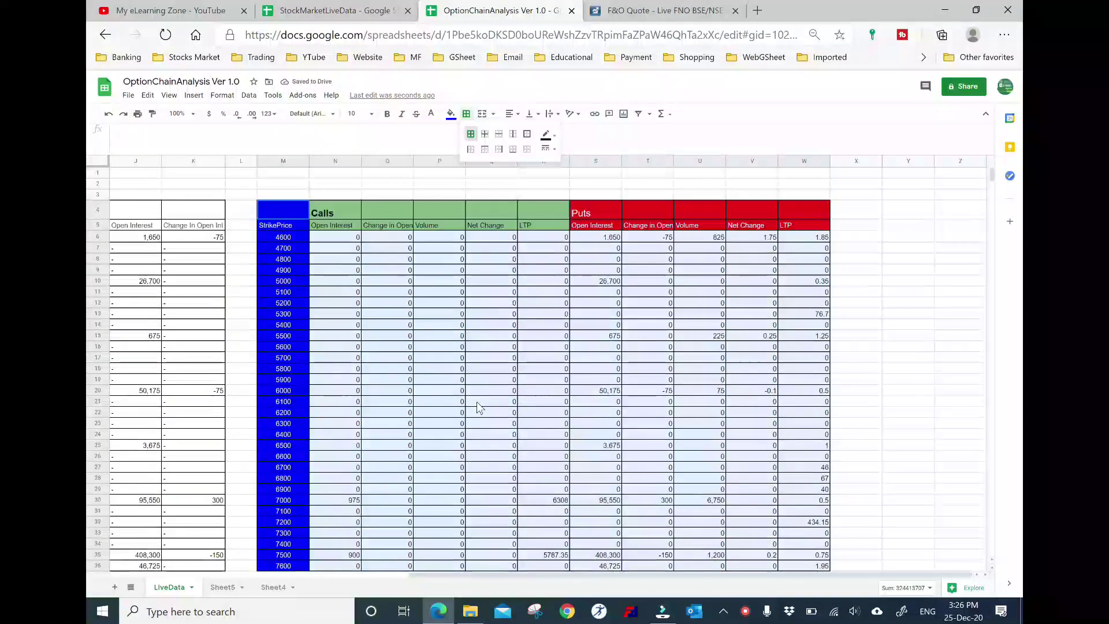
- Apply the two-decimal Number format to all Calls and Puts values from N6 to column W
left_click(345, 237)
key("shift+Right")
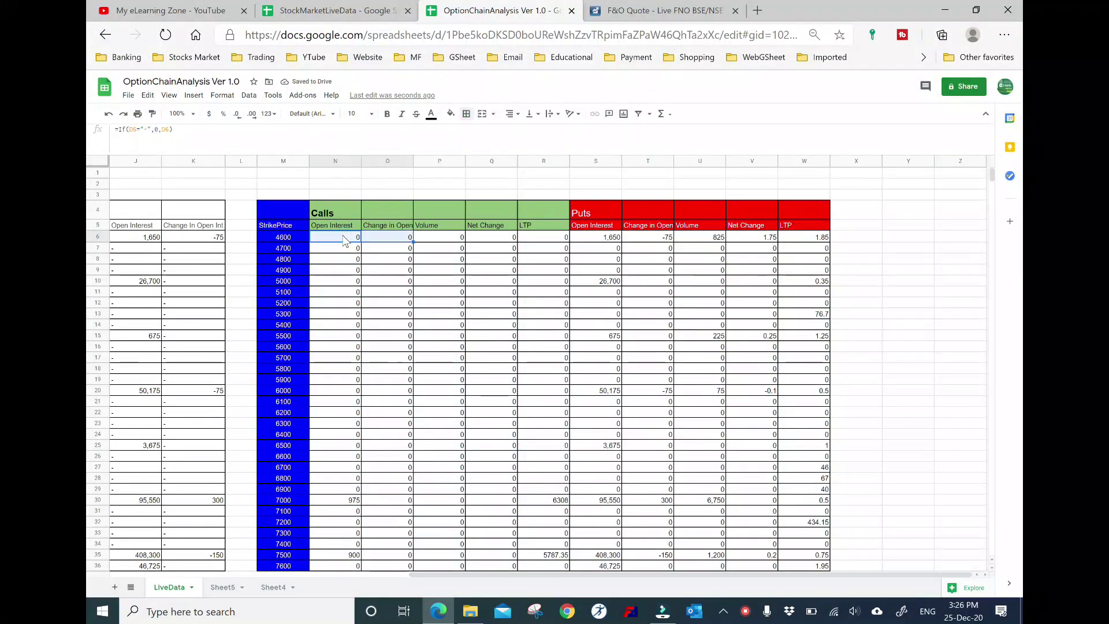
key("shift+Right")
key("shift+Right")
key("shift+Right")
key("shift+Right")
key("shift+Right")
key("shift+Right")
key("shift+Right")
key("shift+Right")
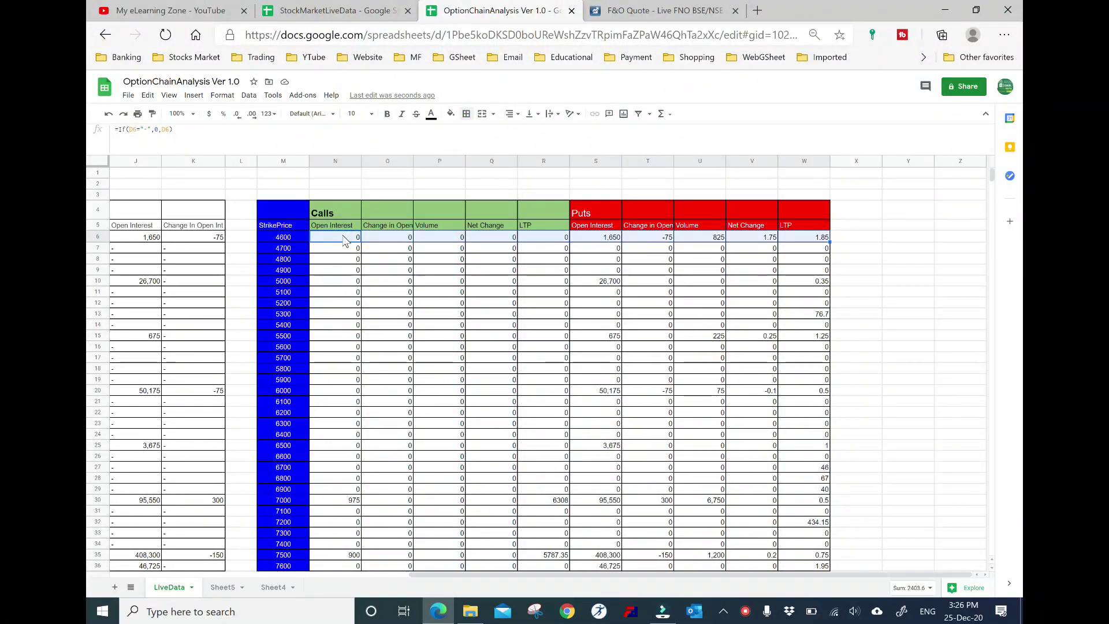
key("ctrl+shift+Down")
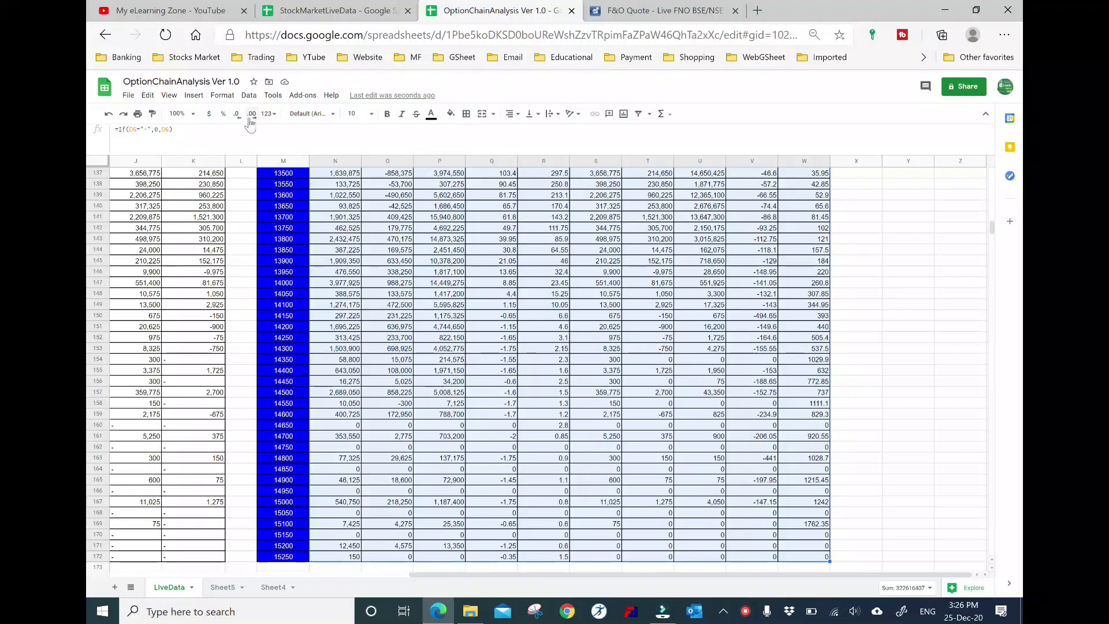
left_click(275, 115)
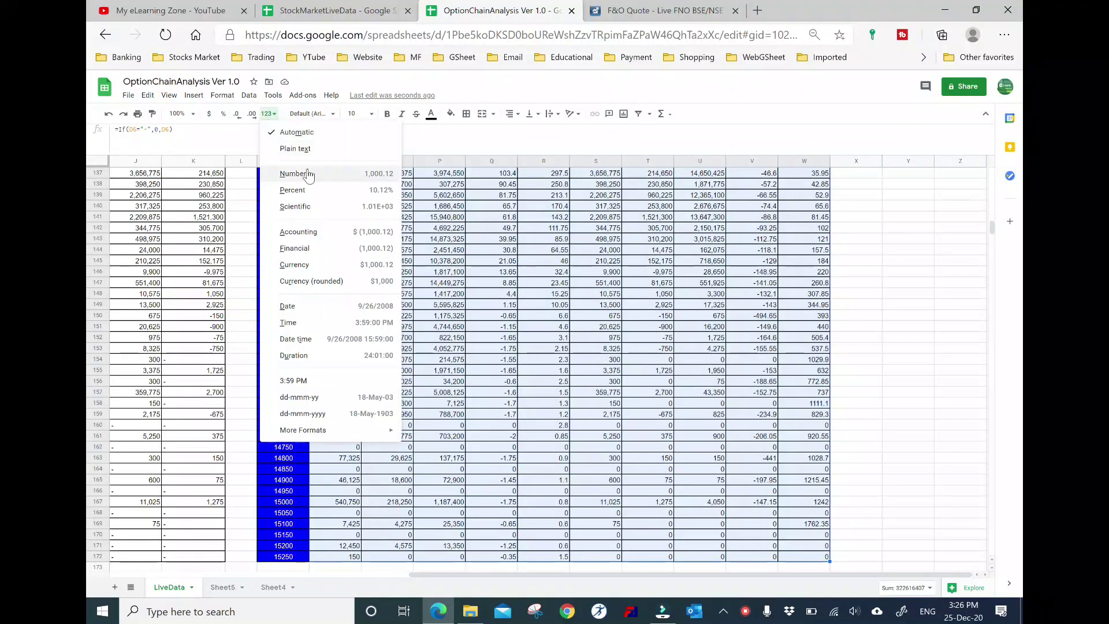
left_click(309, 174)
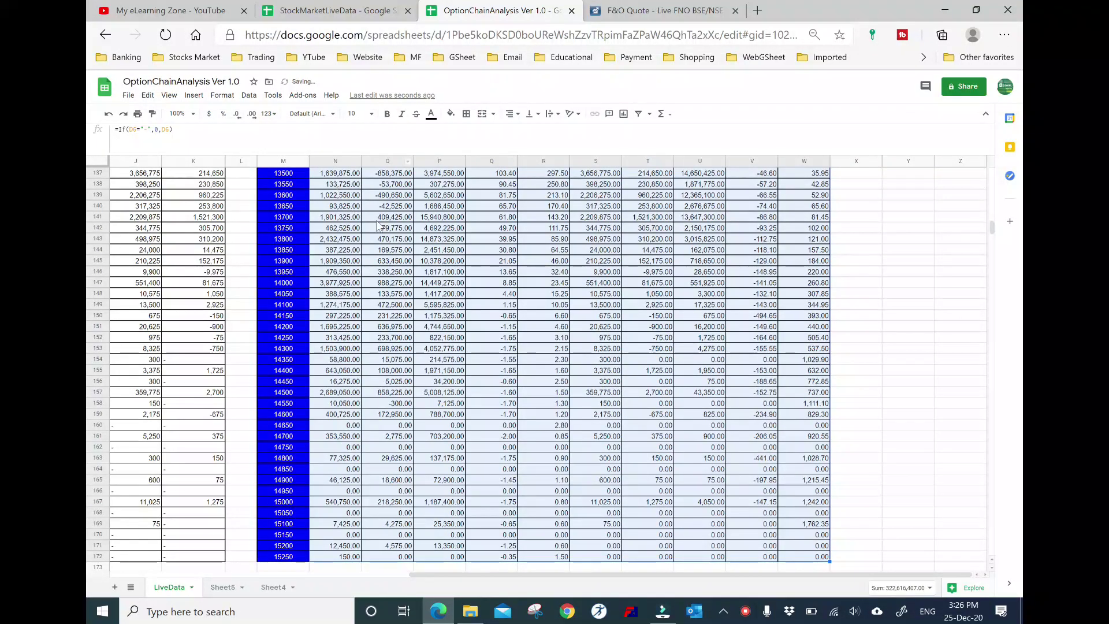
scroll(433, 308, "up", 10)
scroll(432, 305, "up", 6)
scroll(431, 304, "up", 6)
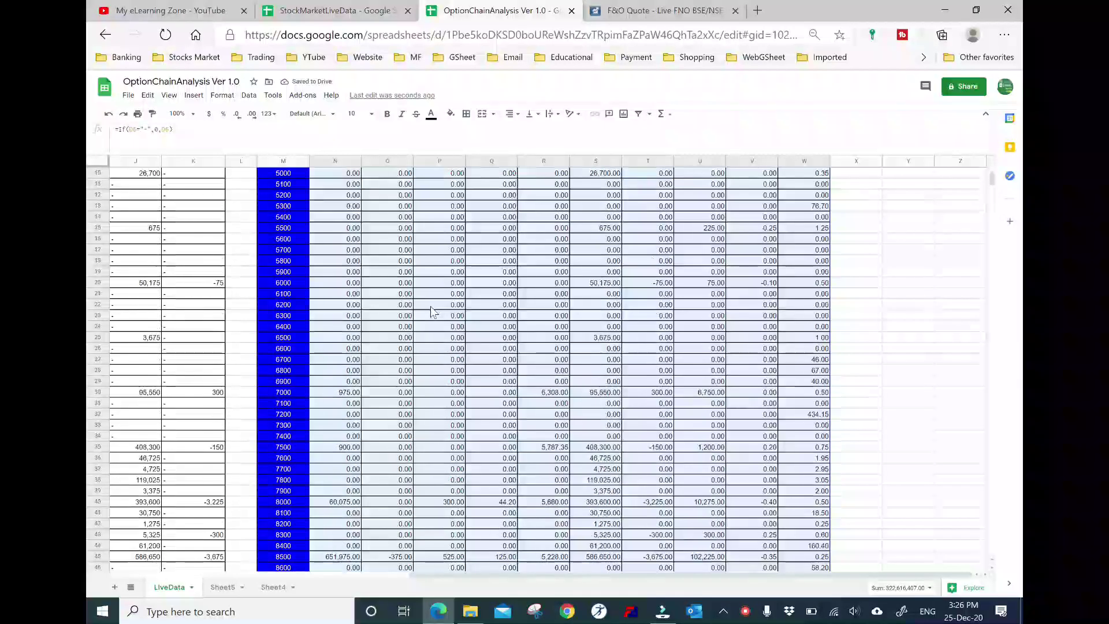
scroll(432, 305, "up", 5)
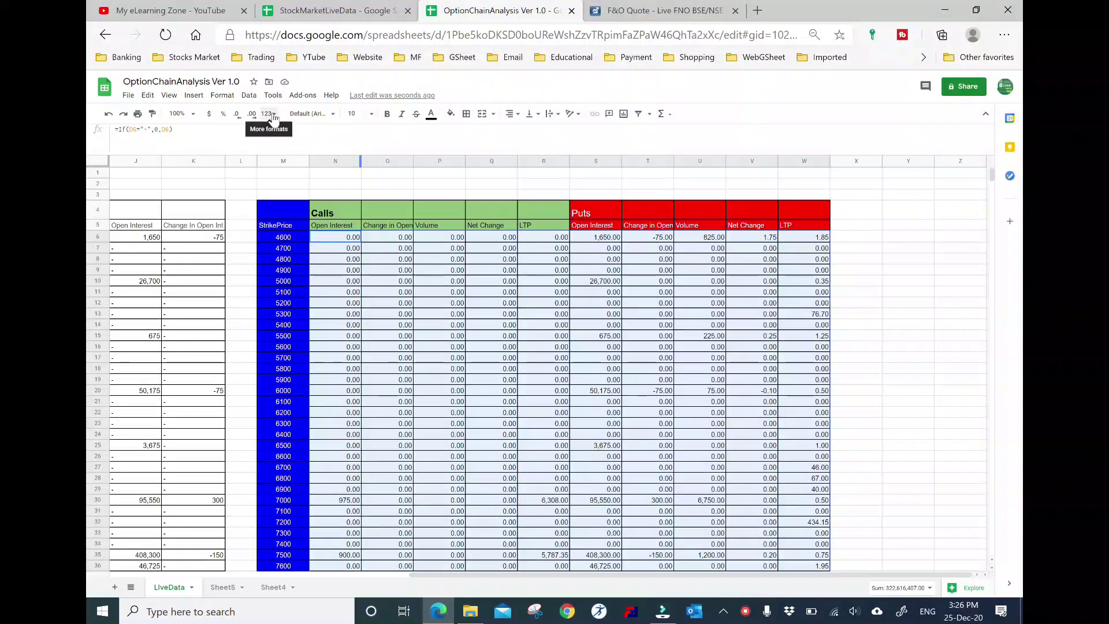
left_click(269, 114)
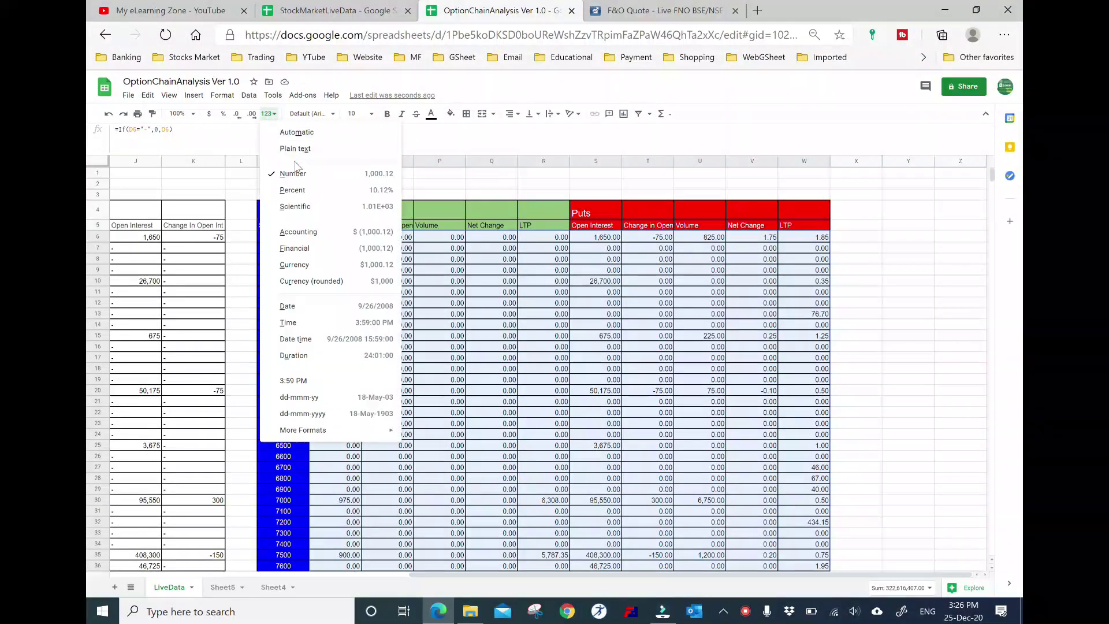
left_click(382, 177)
- Clear the range selection and move back toward column A
left_click(373, 284)
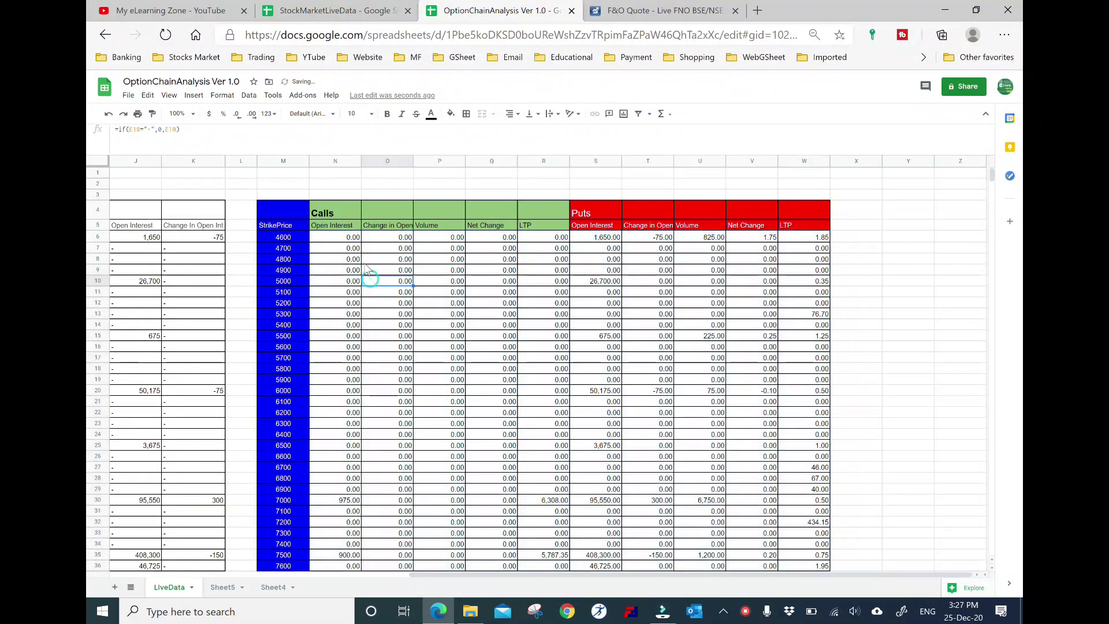
left_click(440, 273)
key("Left")
key("Left")
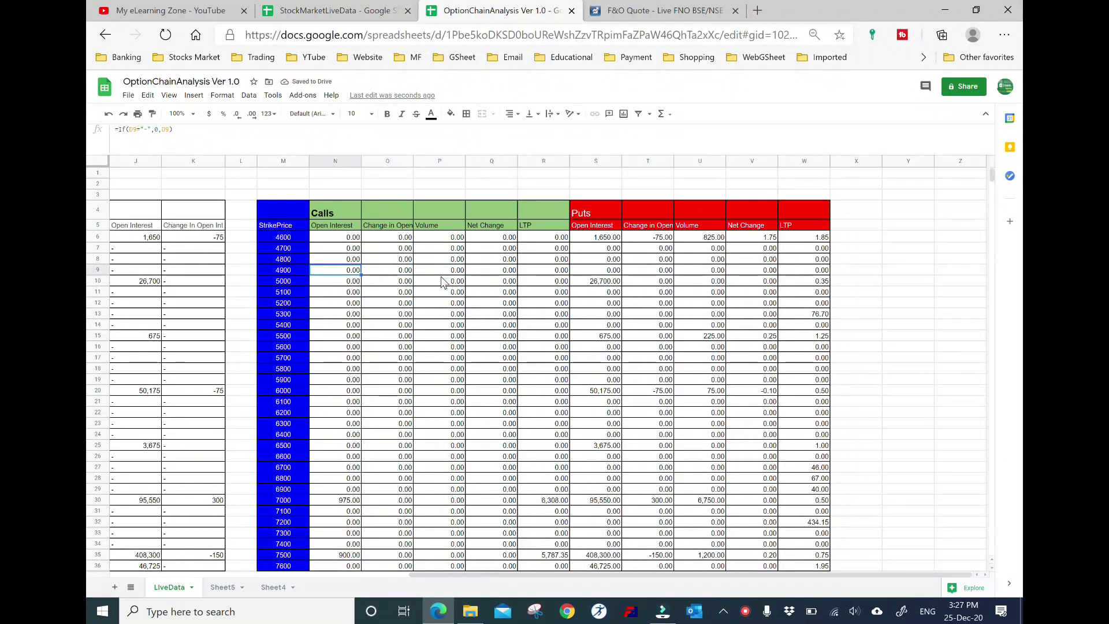
key("Left")
key("Left")
key("Left")
key("Left")
key("Left")
key("Left")
key("Left")
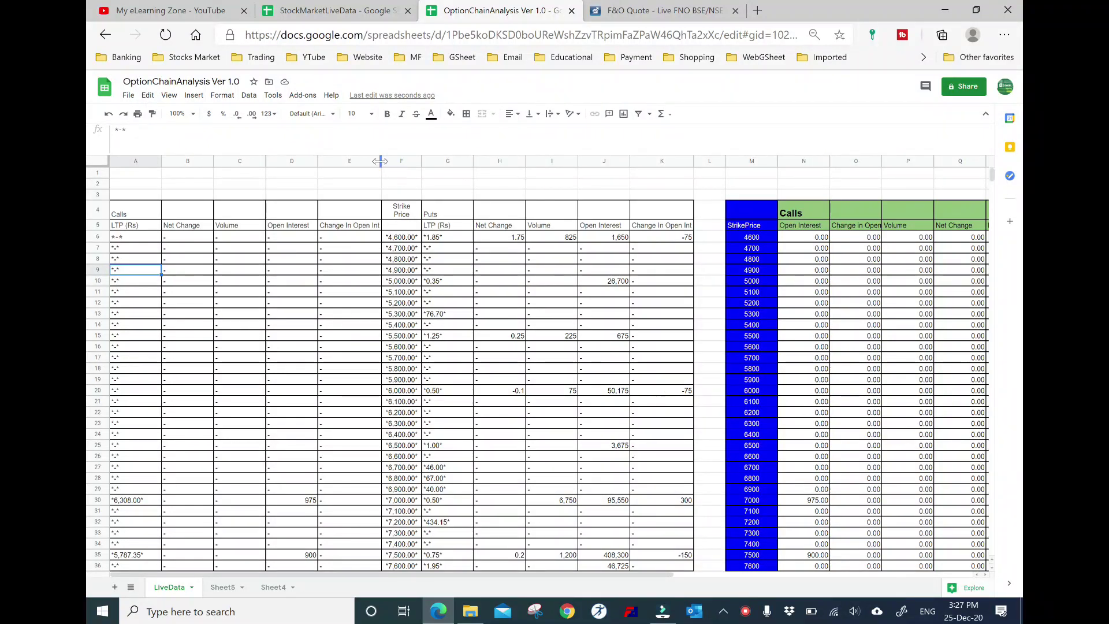
- Narrow the raw table's Change In Open Int column K
left_click(291, 238)
left_click(715, 249)
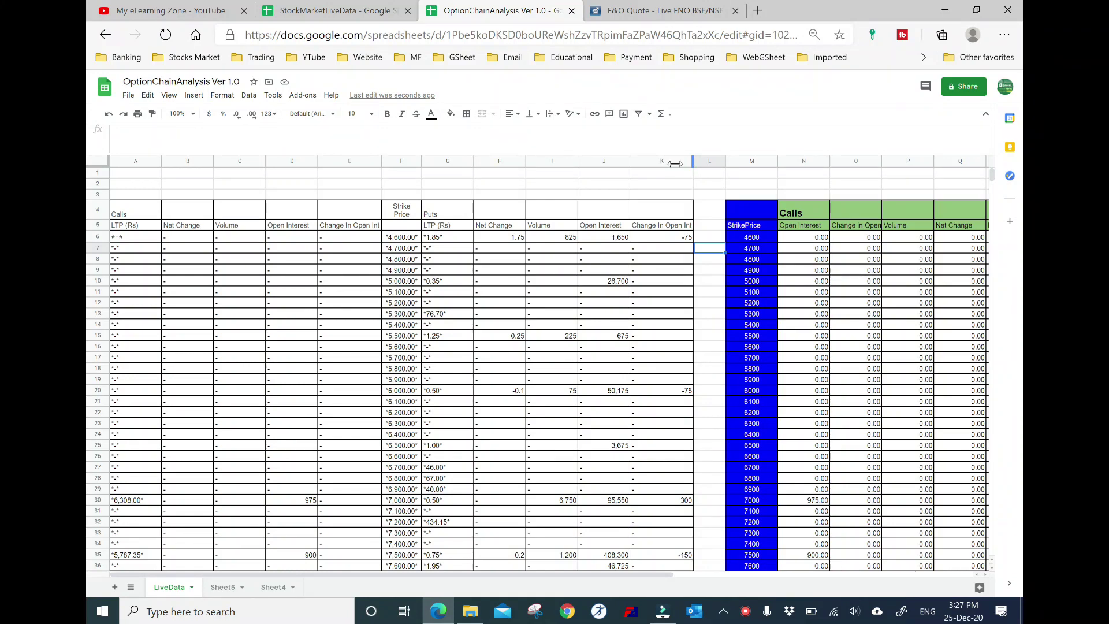
left_click_drag(695, 161, 679, 161)
left_click(769, 261)
- Check the formulas of the first Puts values
key("Right")
key("Right")
key("Right")
key("Right")
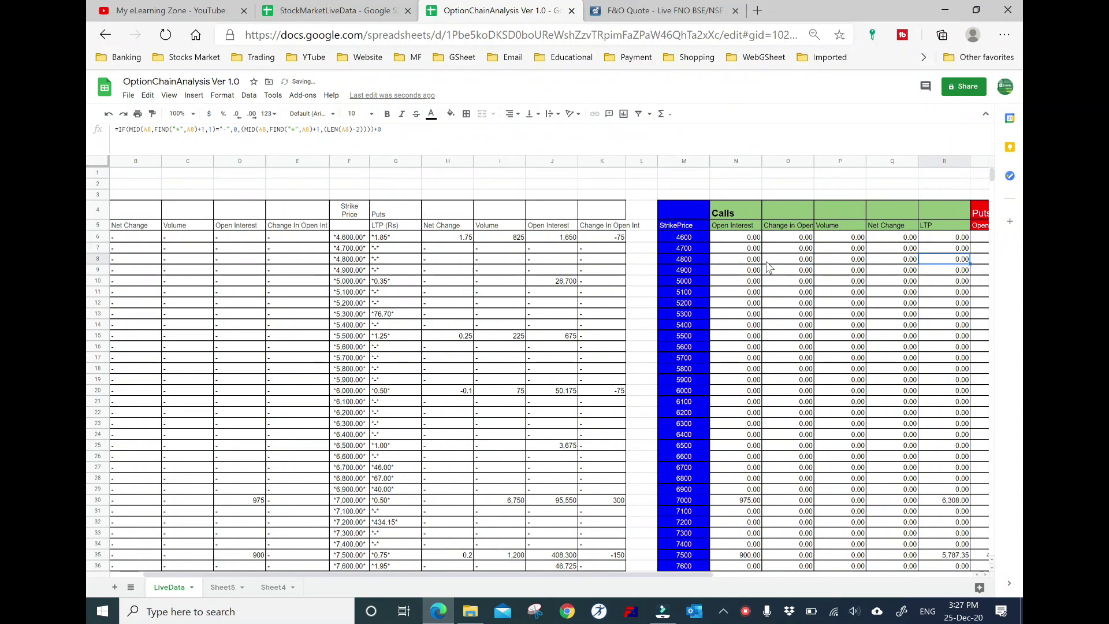
key("Right")
key("Right")
key("Right")
key("Right")
key("Right")
key("Right")
key("Left")
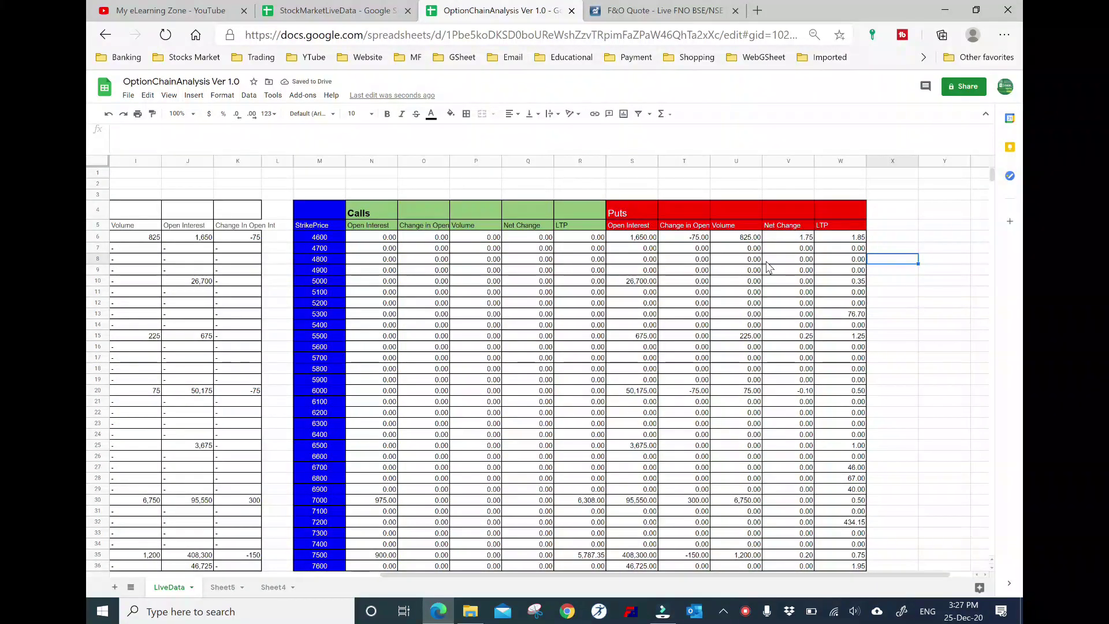
key("Left")
key("Left")
key("Left")
key("Left")
key("Left")
key("Up")
key("Up")
key("Right")
key("Right")
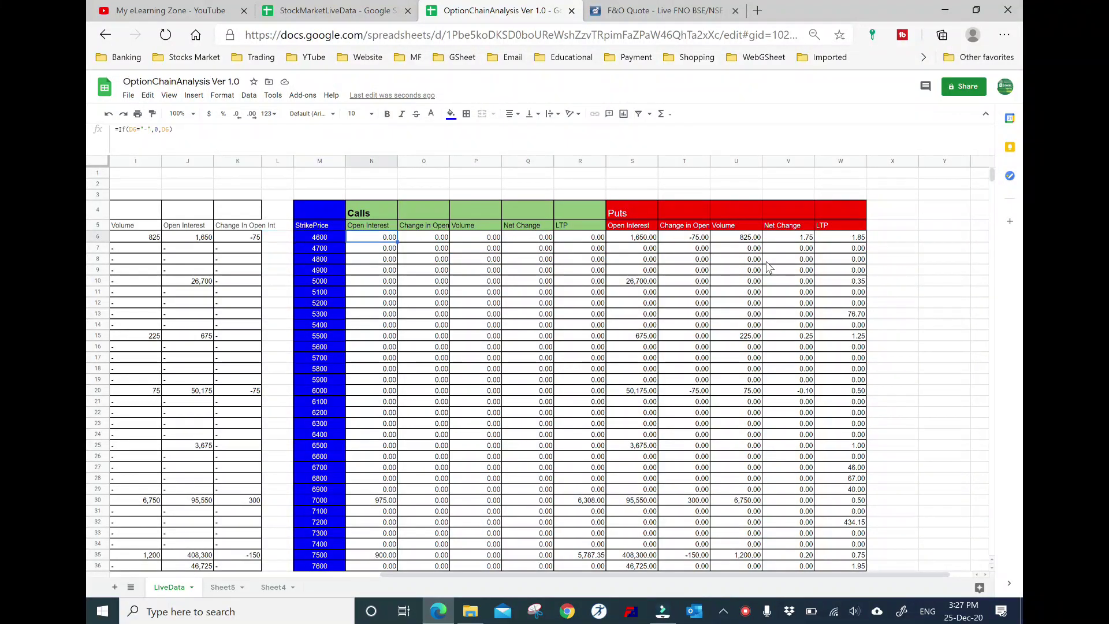
key("Right")
key("Right")
key("Right")
key("Right")
key("Right")
key("Right")
key("Right")
key("Left")
key("Left")
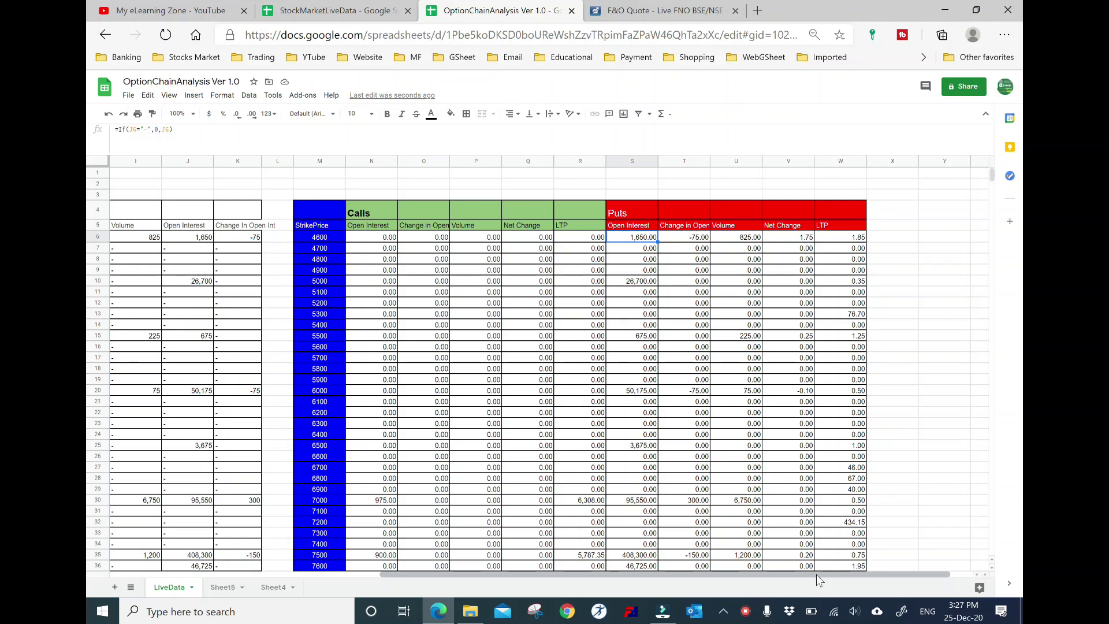
- Scroll back left and return to A6 holding the IMPORTHTML formula
left_click_drag(816, 575, 625, 574)
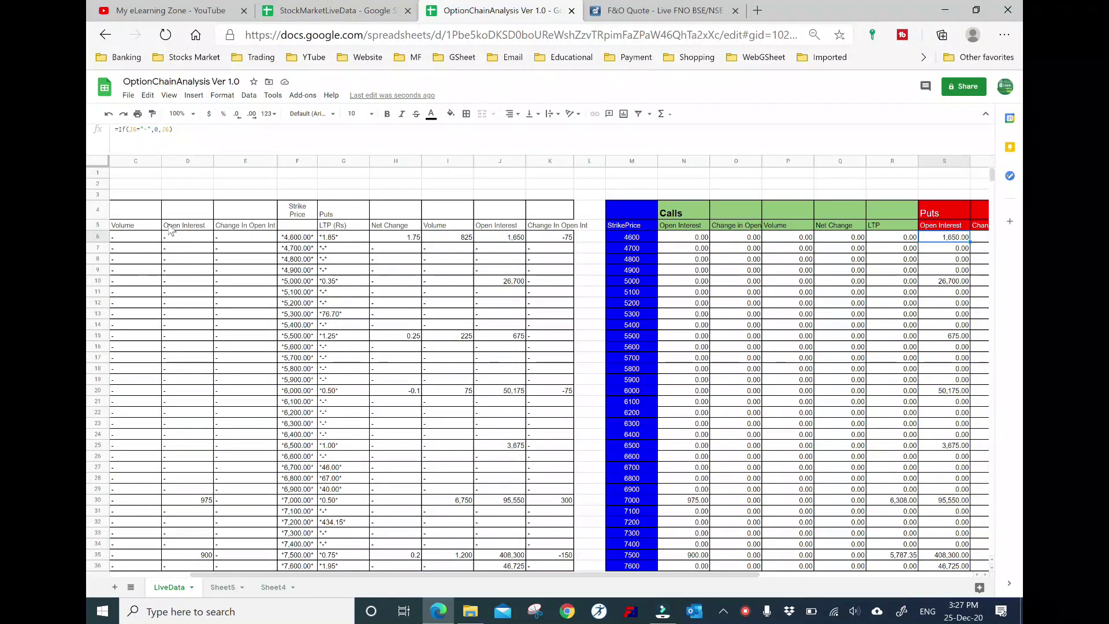
left_click(196, 225)
key("Left")
key("Left")
key("Left")
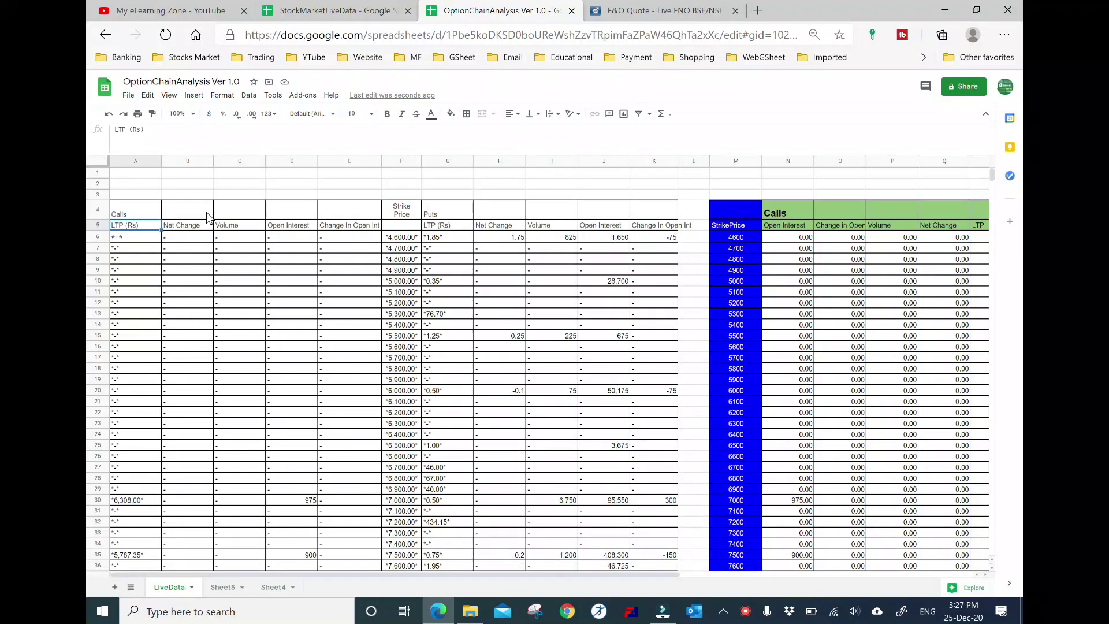
key("Up")
key("Down")
key("Down")
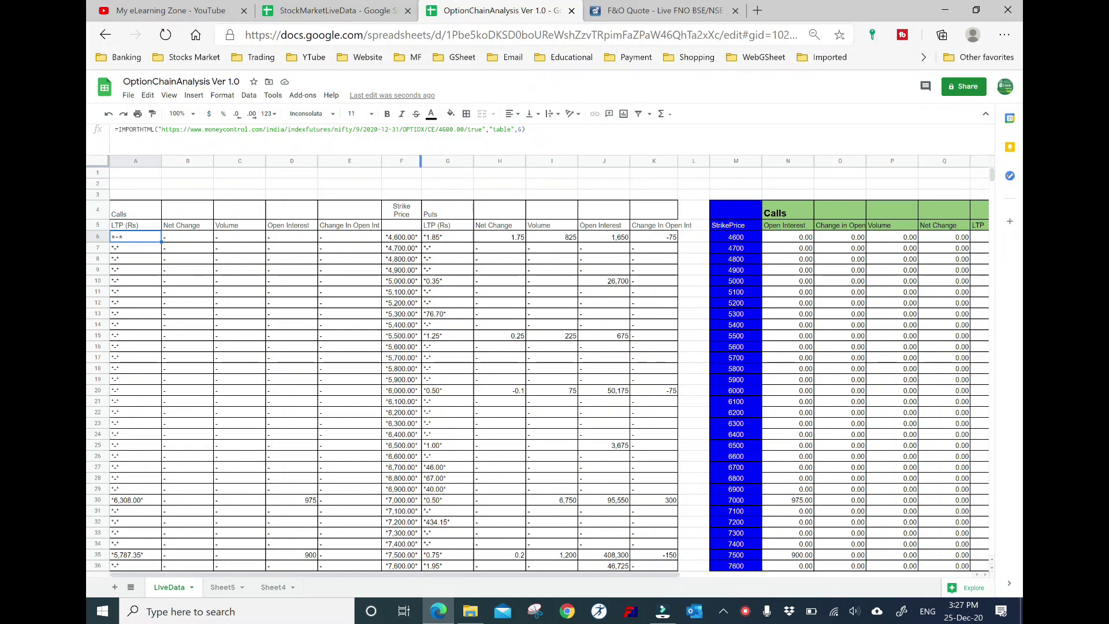
- Delete /OPTIDX/CE/4600.00/true from the A6 IMPORTHTML URL so it ends at the 2020-12-31 expiry
left_click_drag(399, 129, 475, 130)
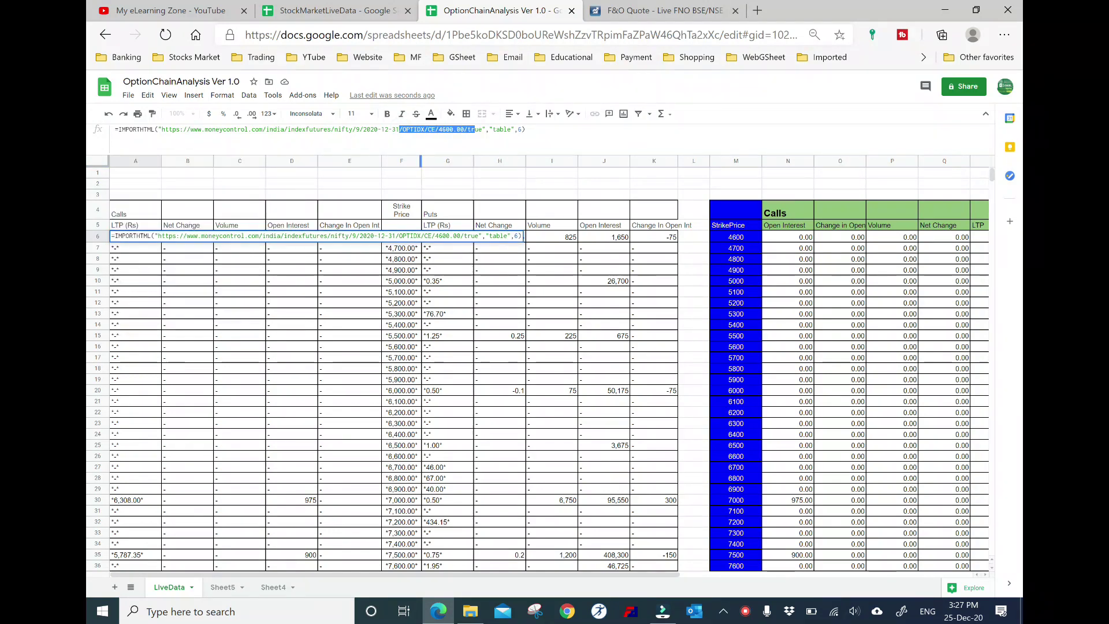
key("shift+Left")
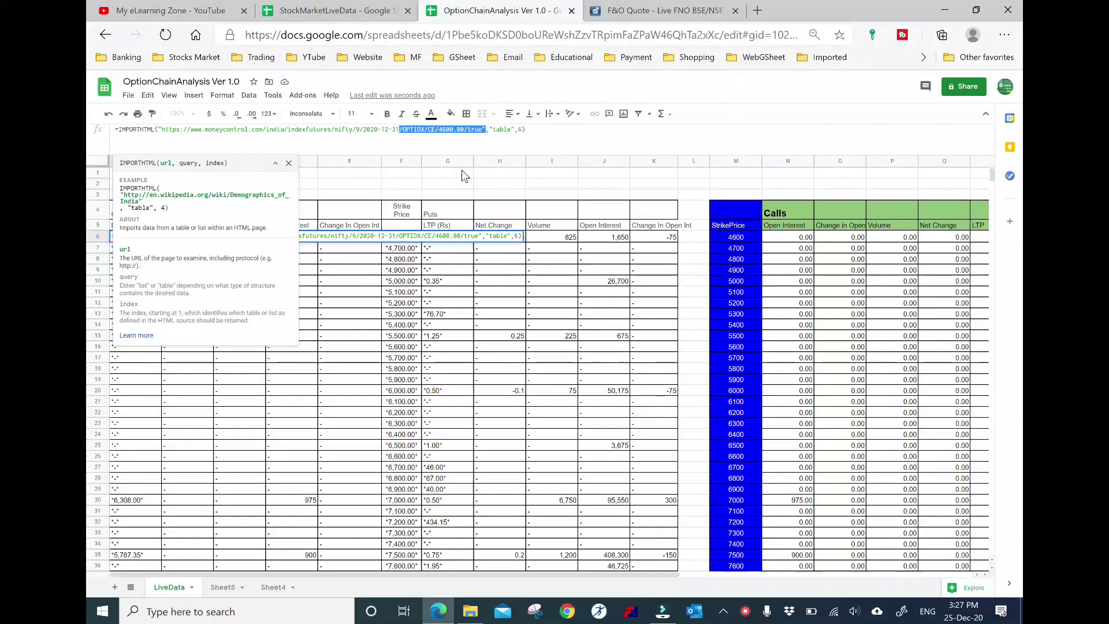
key("BackSpace")
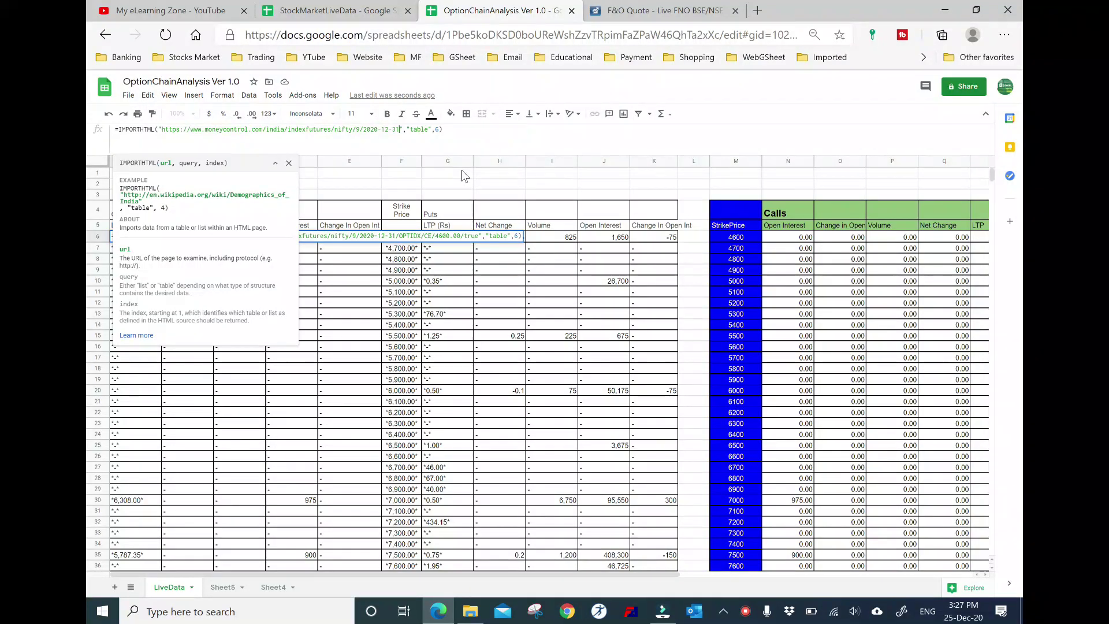
key("Return")
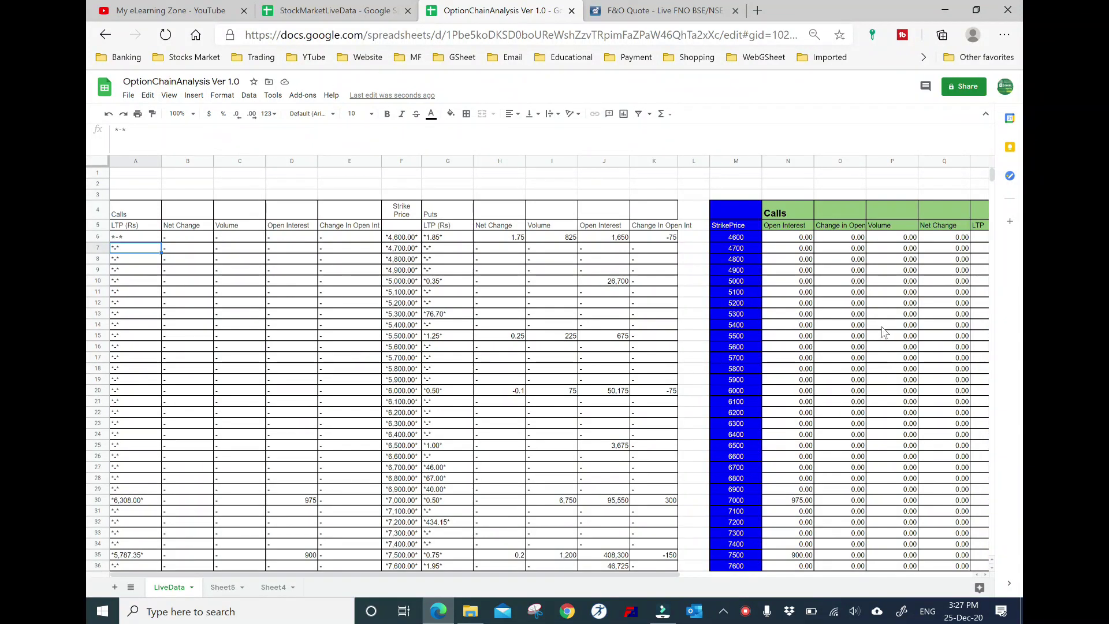
- Scroll through the reloaded option chain to verify the data, then reselect A6
scroll(924, 370, "down", 5)
scroll(837, 387, "down", 5)
scroll(806, 395, "down", 5)
scroll(693, 375, "up", 4)
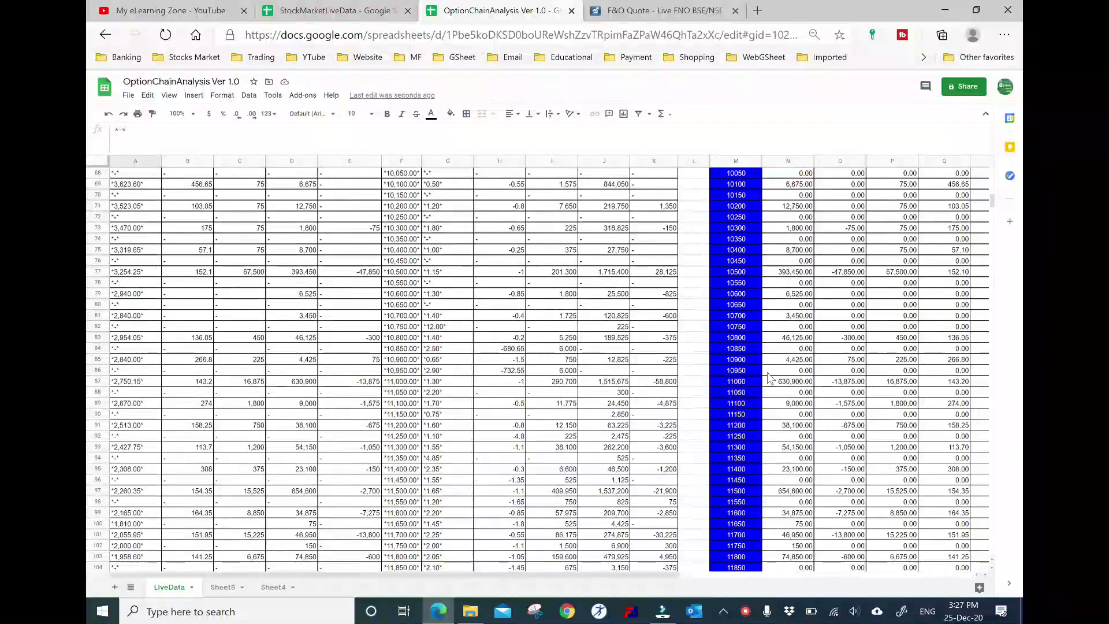
scroll(577, 358, "up", 4)
scroll(462, 341, "up", 4)
scroll(364, 319, "up", 5)
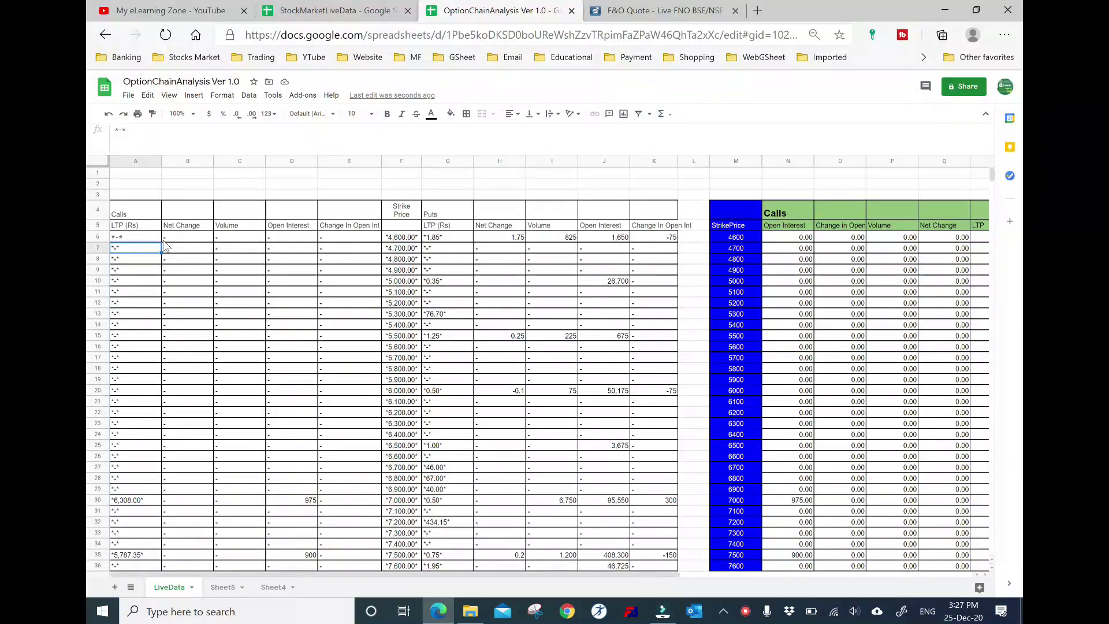
left_click(145, 237)
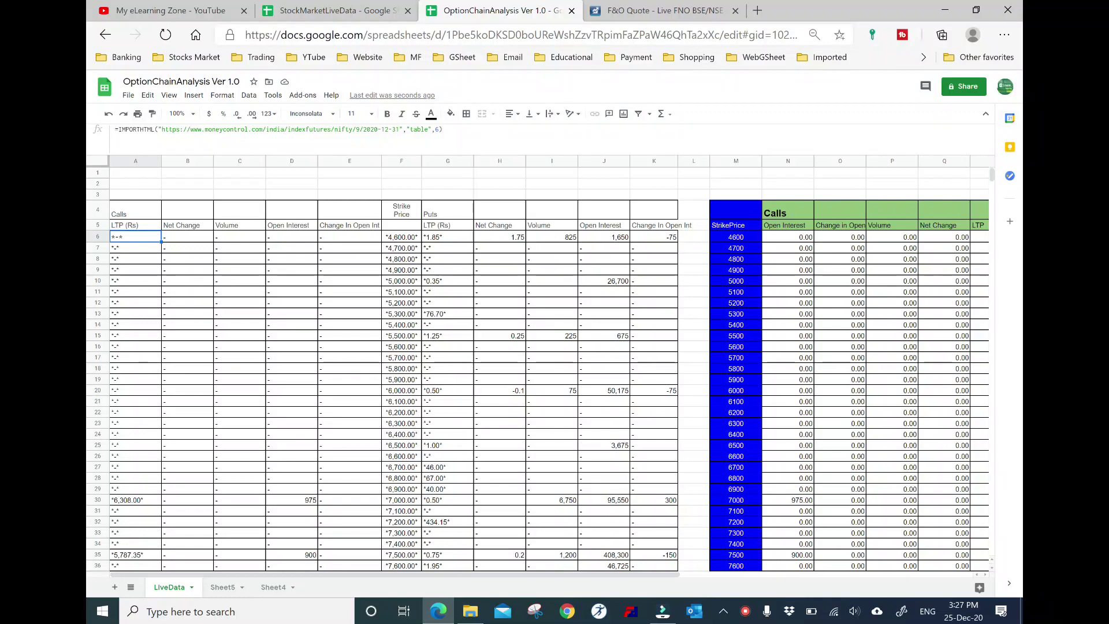
- Change the expiry day in the A6 URL from 31 to 24 to import the 2020-12-24 chain
double_click(395, 129)
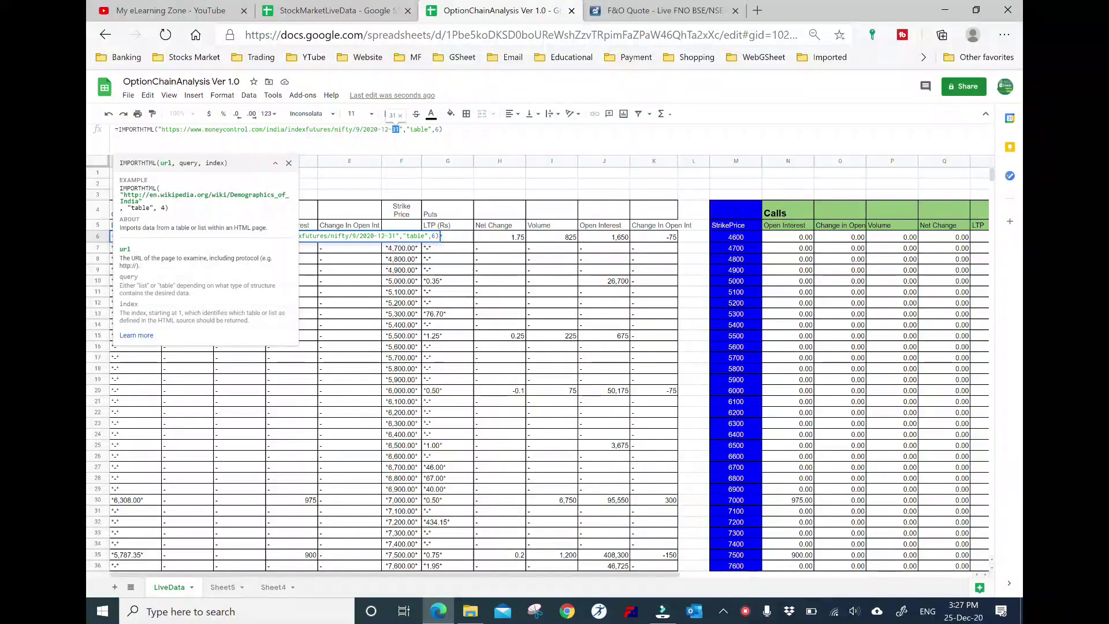
type("24")
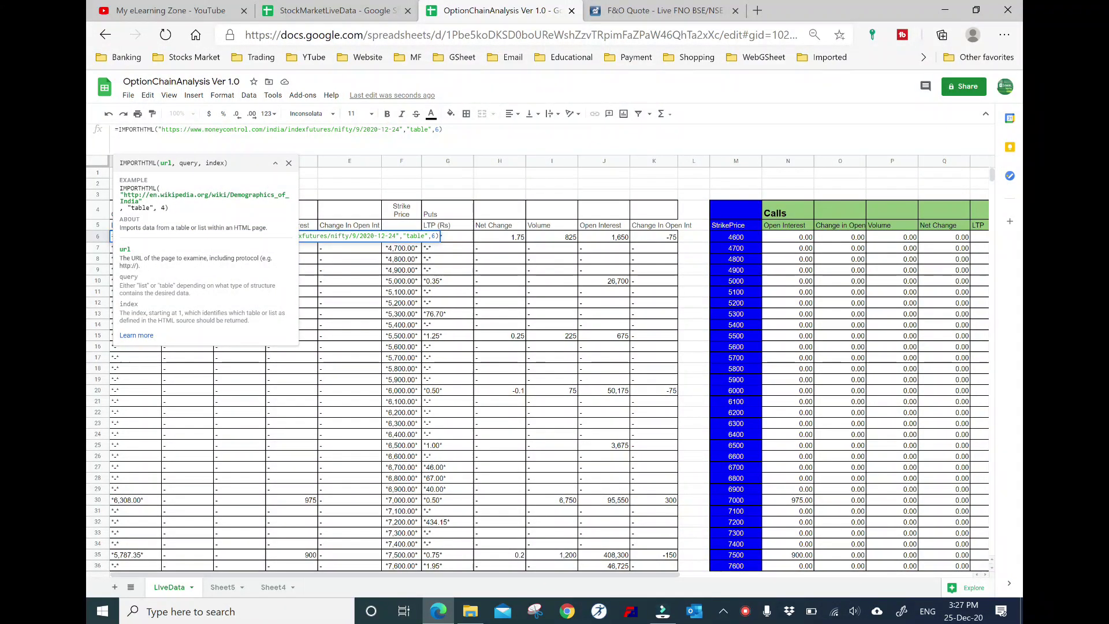
key("Return")
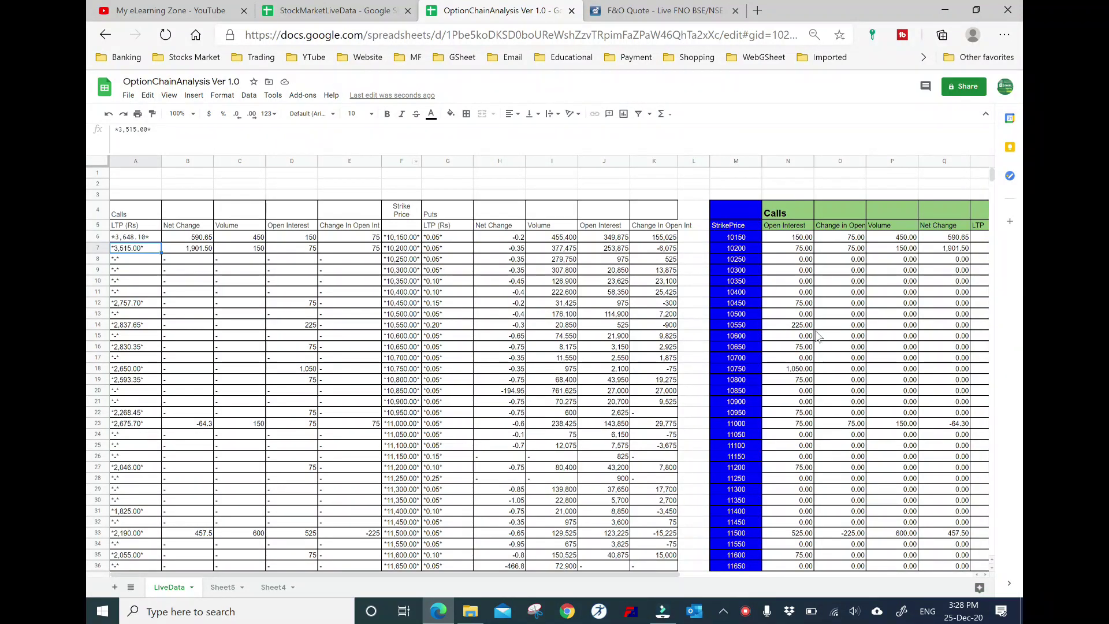
- Check the reloaded chain down to its last row, strikes 10150 to 15250, then return to the top
scroll(726, 325, "down", 5)
scroll(725, 325, "up", 5)
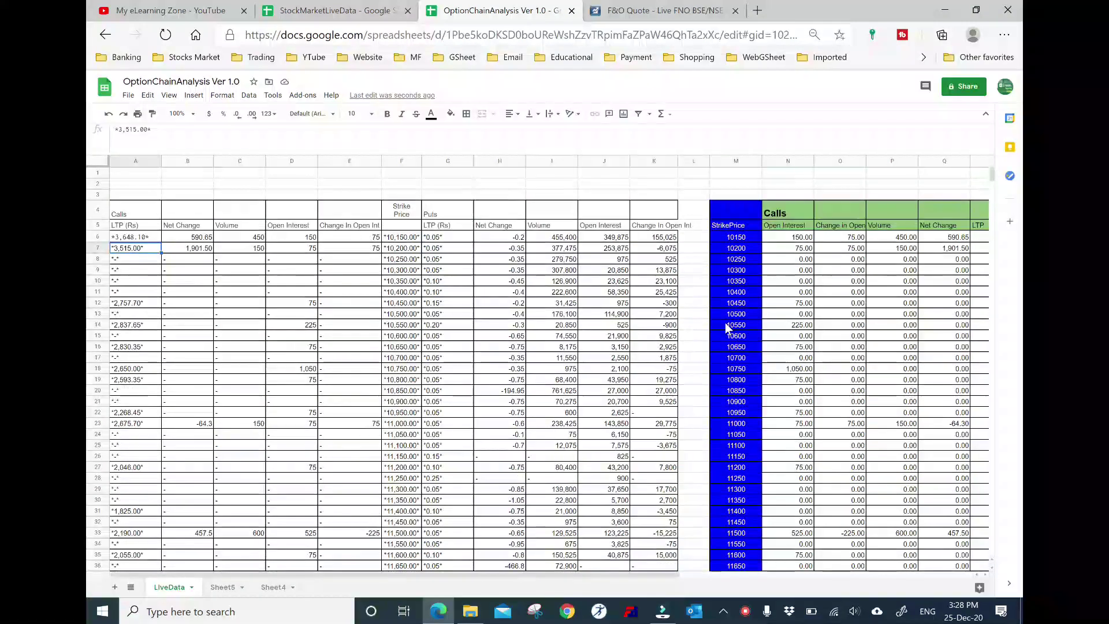
scroll(726, 325, "down", 5)
scroll(723, 324, "down", 5)
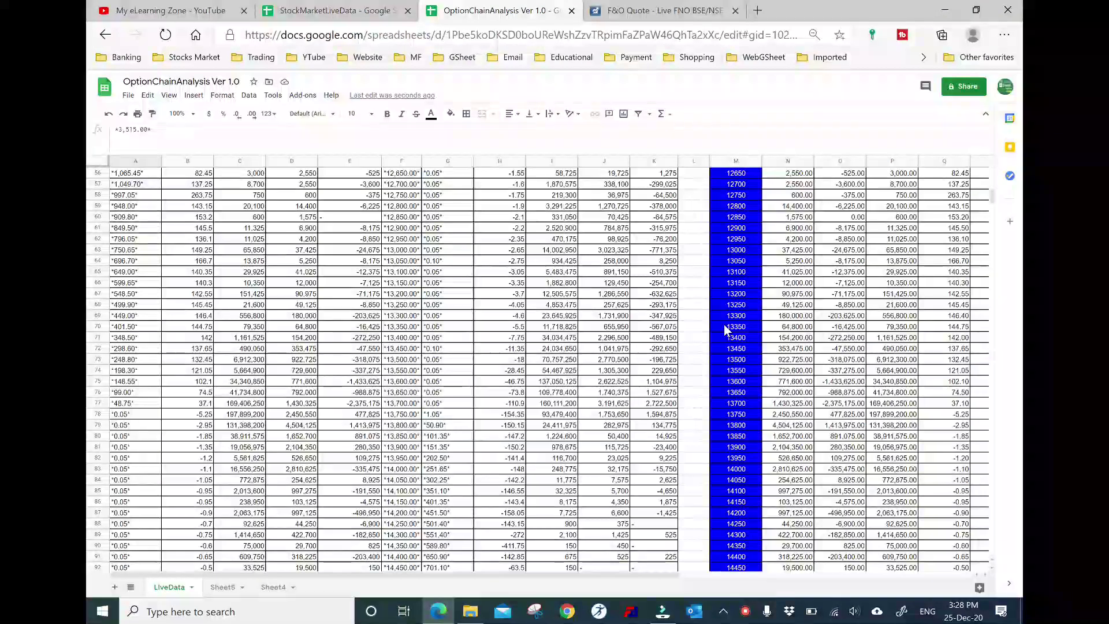
scroll(723, 324, "down", 5)
scroll(725, 327, "down", 5)
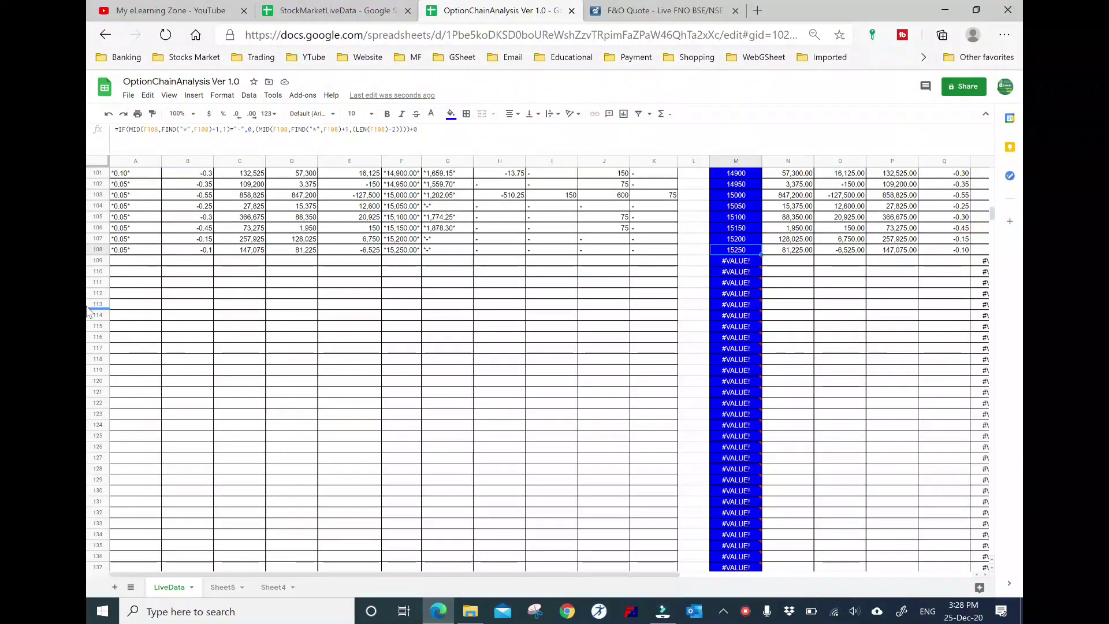
left_click(123, 252)
scroll(688, 306, "up", 3)
scroll(687, 306, "down", 3)
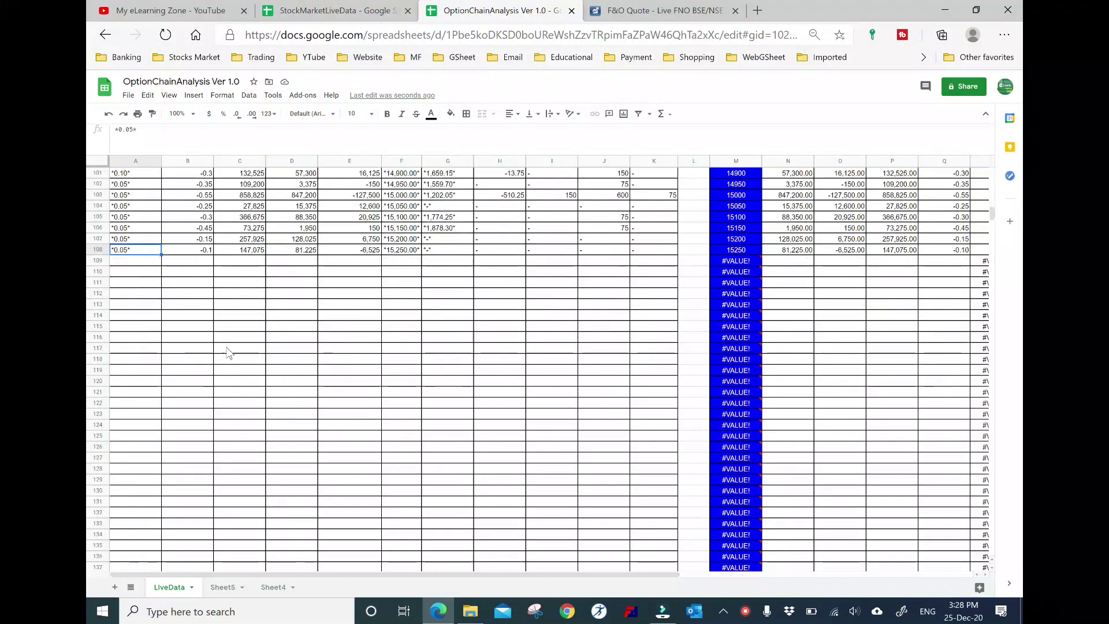
scroll(732, 283, "up", 2)
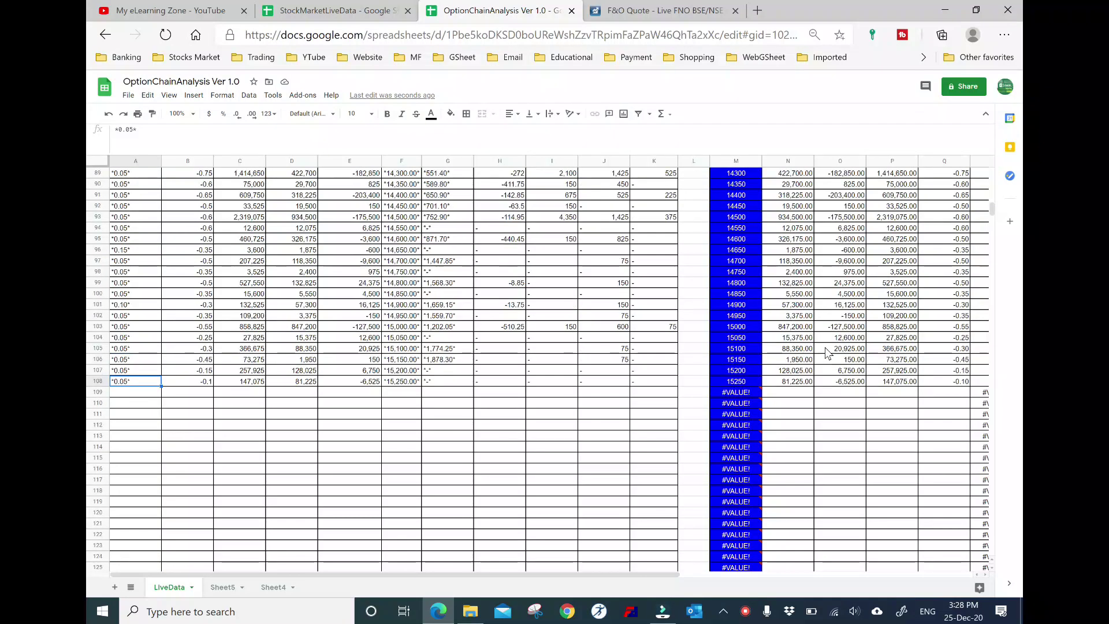
scroll(768, 311, "up", 2)
scroll(823, 354, "up", 2)
scroll(823, 353, "up", 3)
scroll(826, 350, "up", 2)
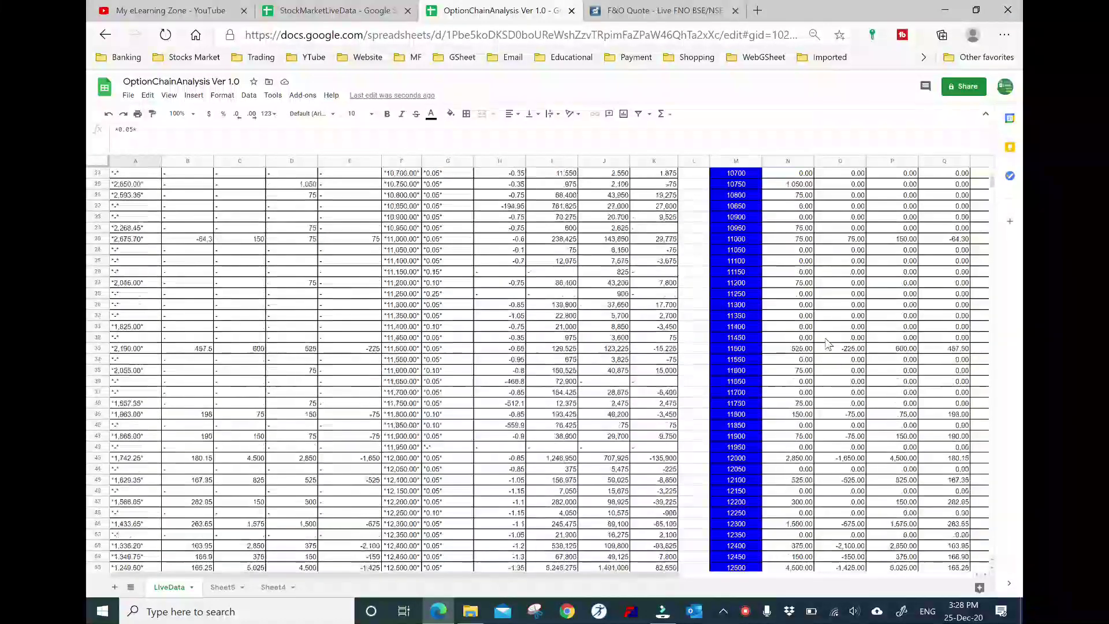
scroll(828, 344, "up", 3)
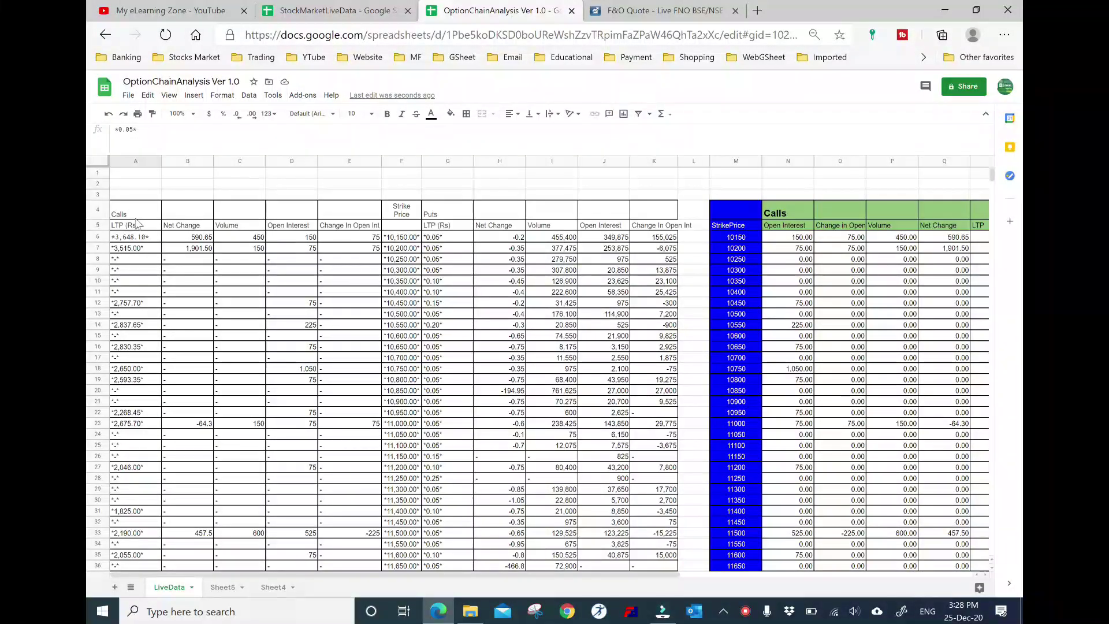
- Change the expiry date in the A6 IMPORTHTML URL back to 2020-12-31
left_click(134, 237)
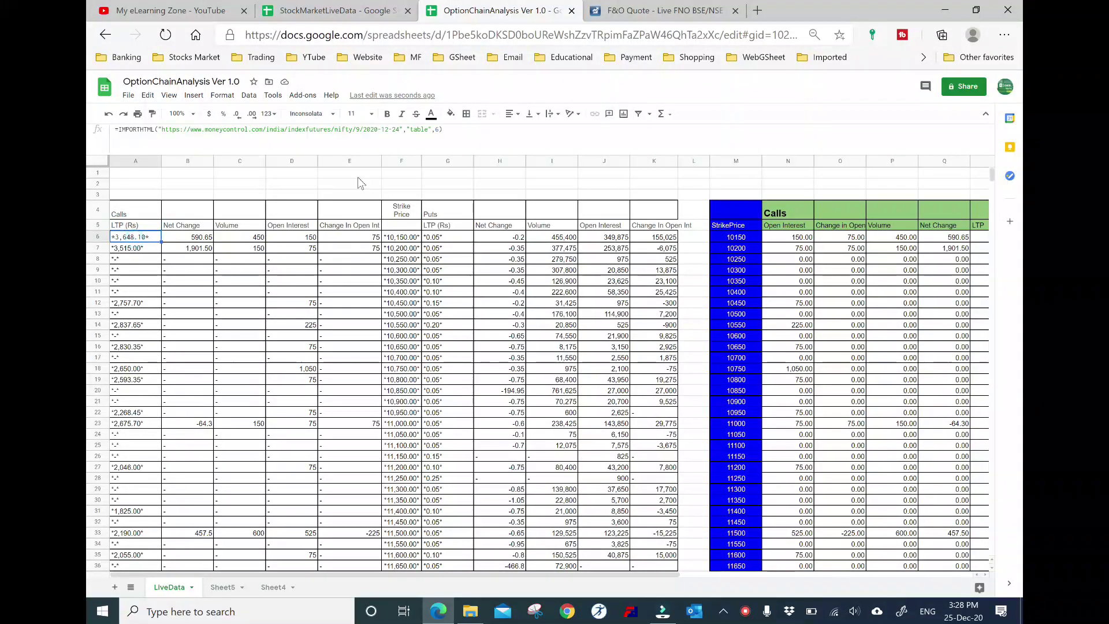
double_click(395, 129)
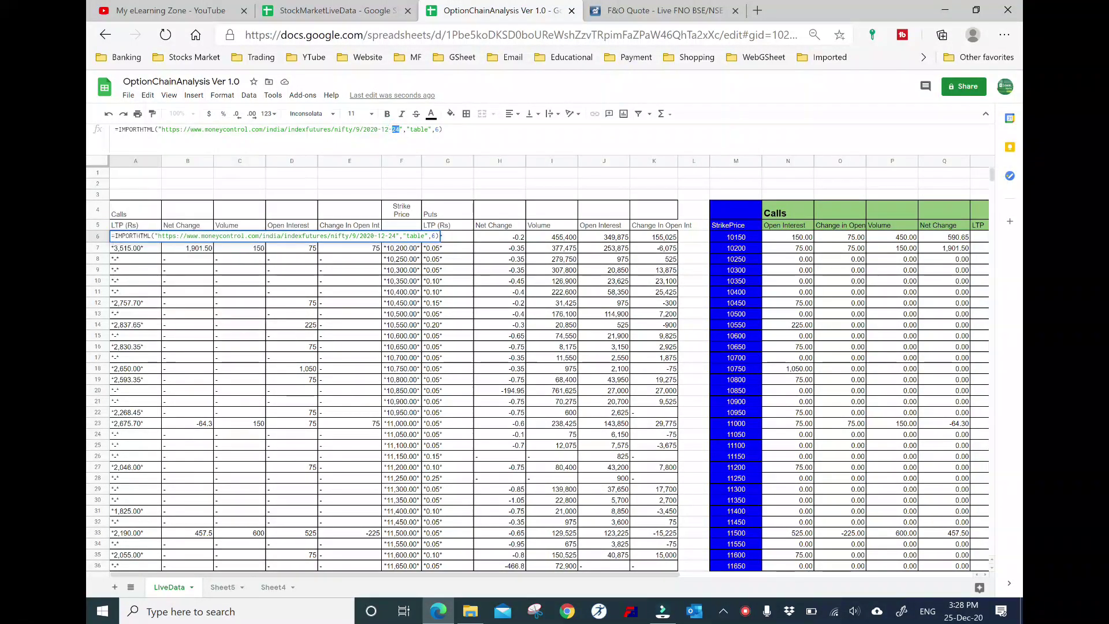
type("24")
key("Return")
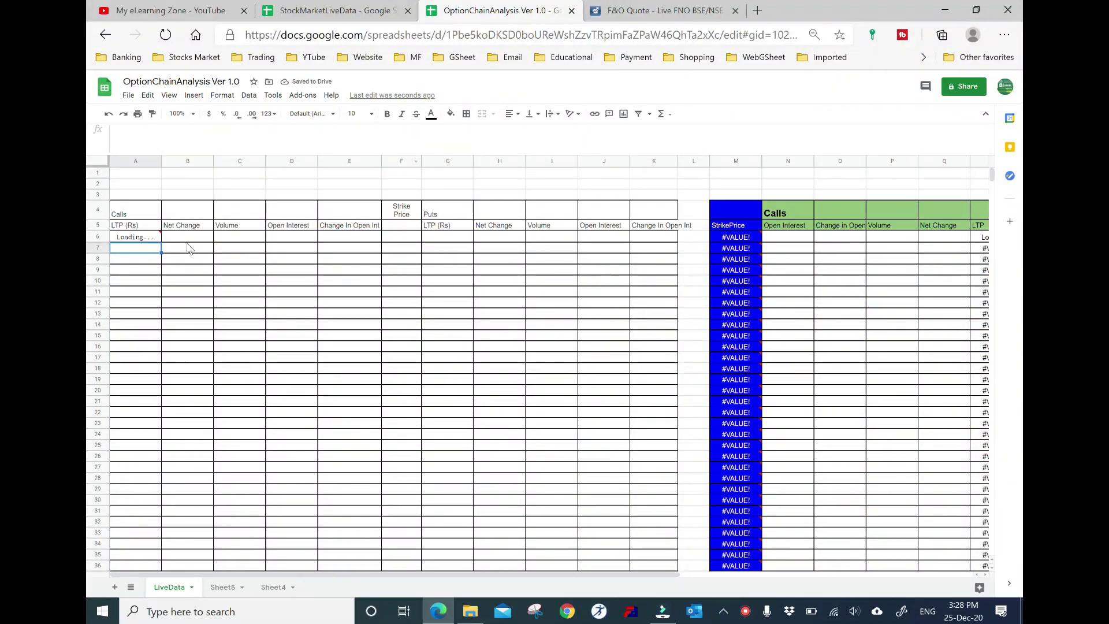
- Review the expiry date in A6's import formula without making further changes
left_click(149, 237)
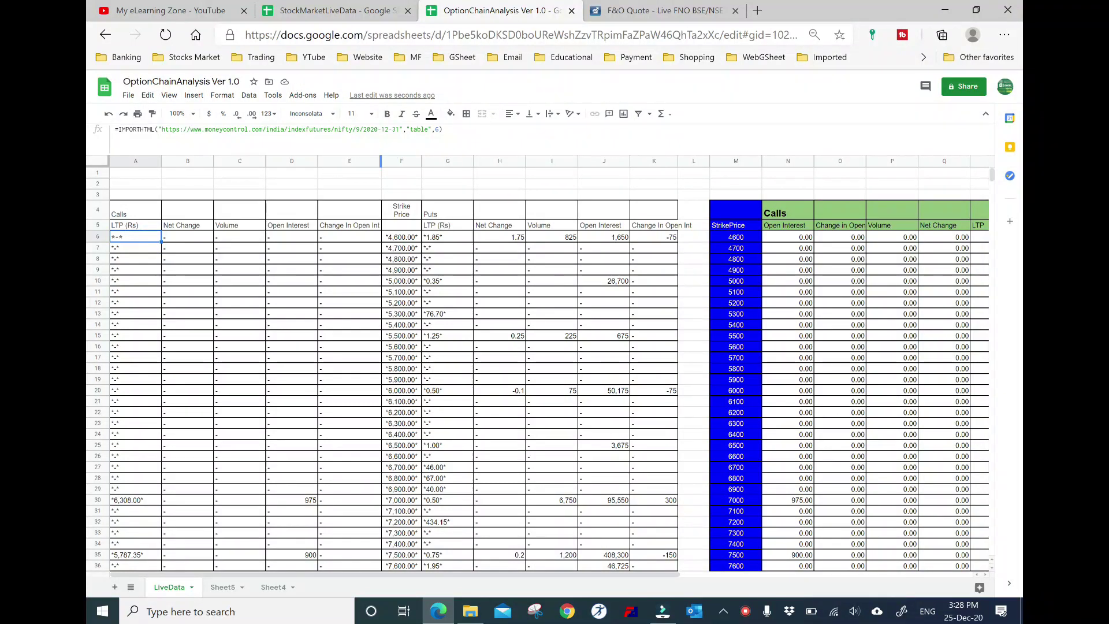
left_click_drag(363, 129, 395, 129)
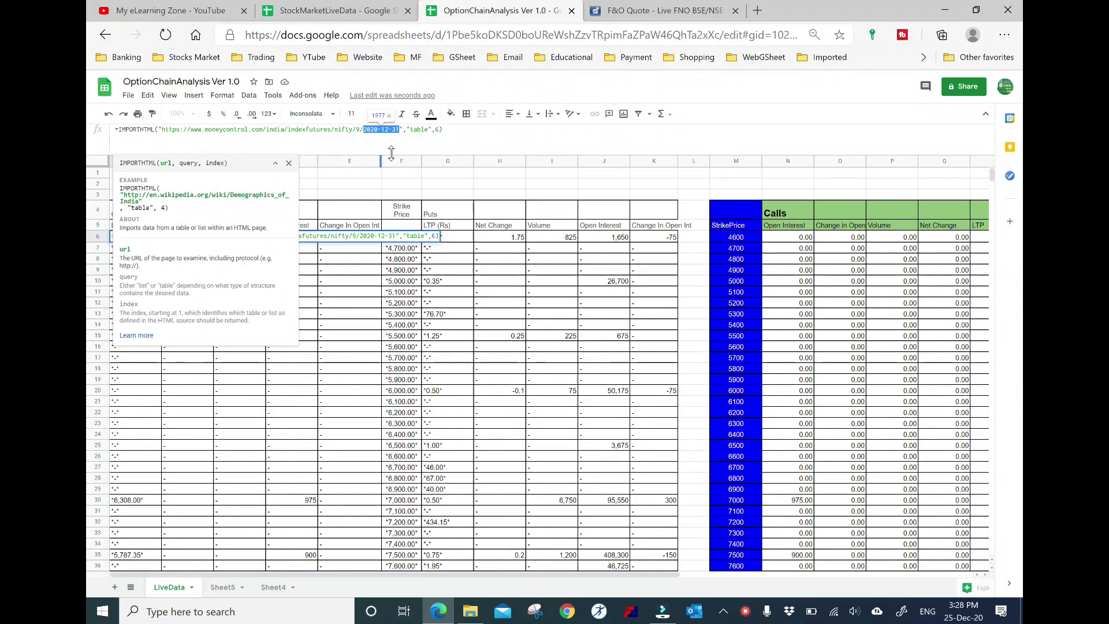
left_click(335, 174)
left_click(134, 239)
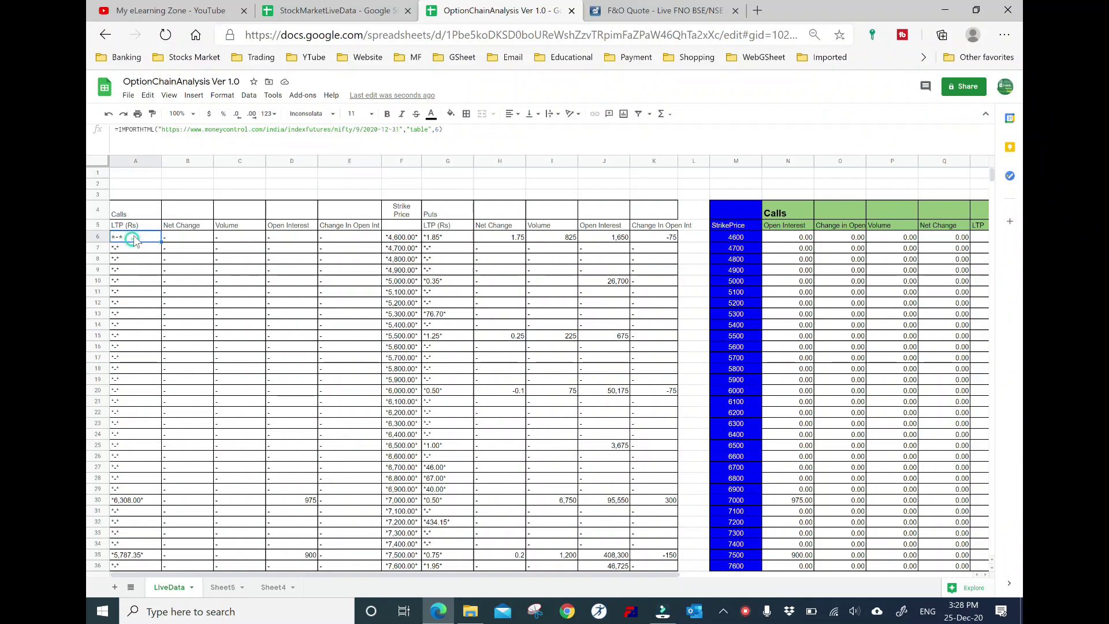
left_click(228, 184)
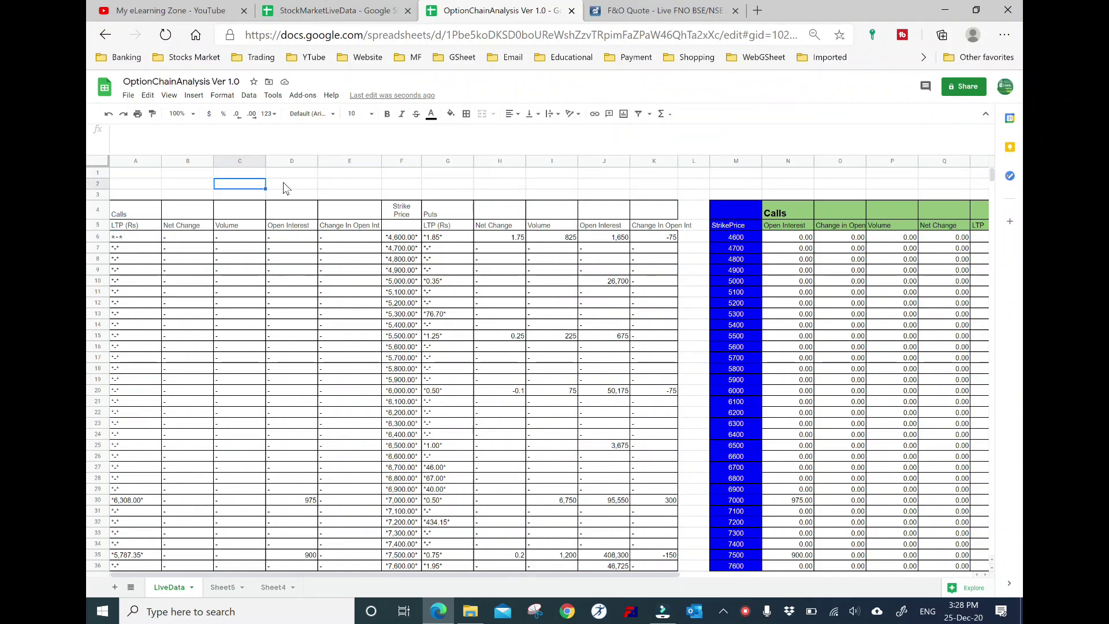
left_click(141, 238)
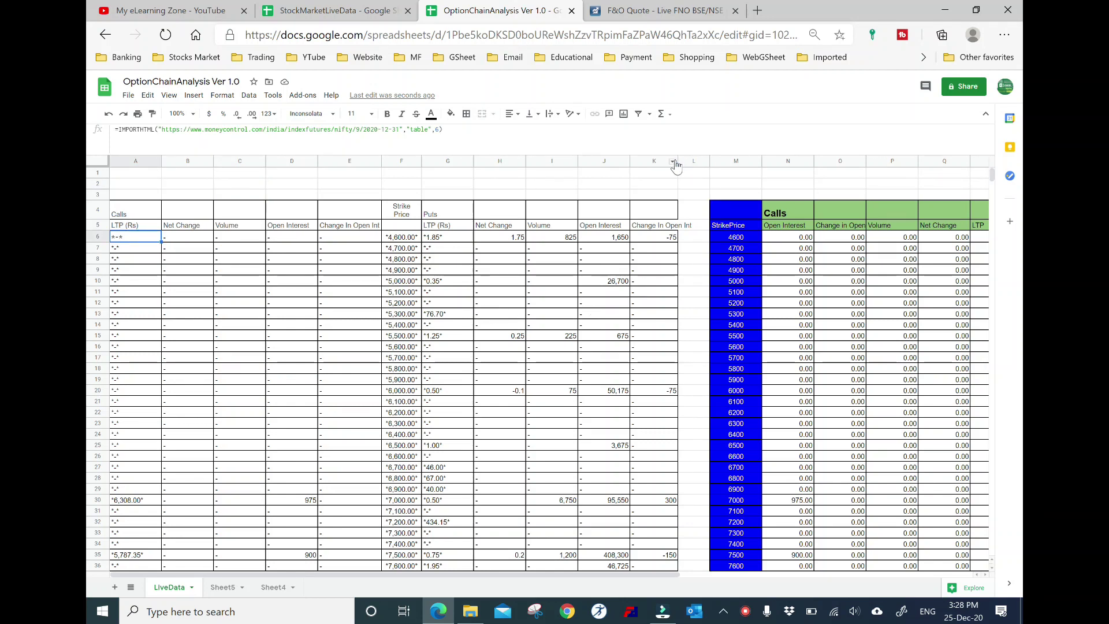
left_click_drag(678, 160, 691, 160)
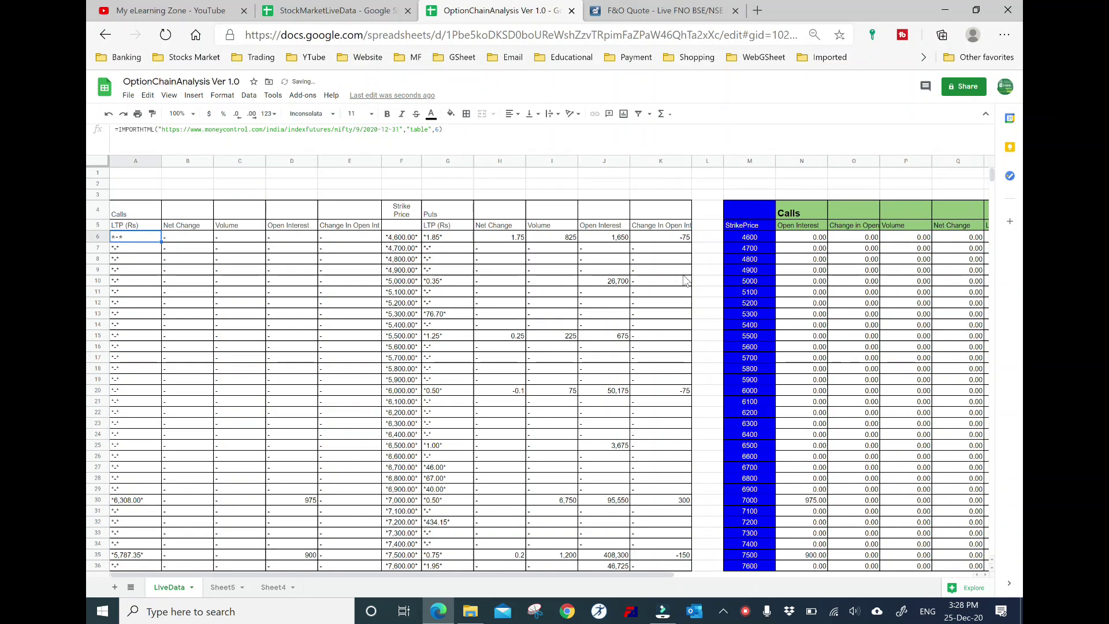
left_click(751, 340)
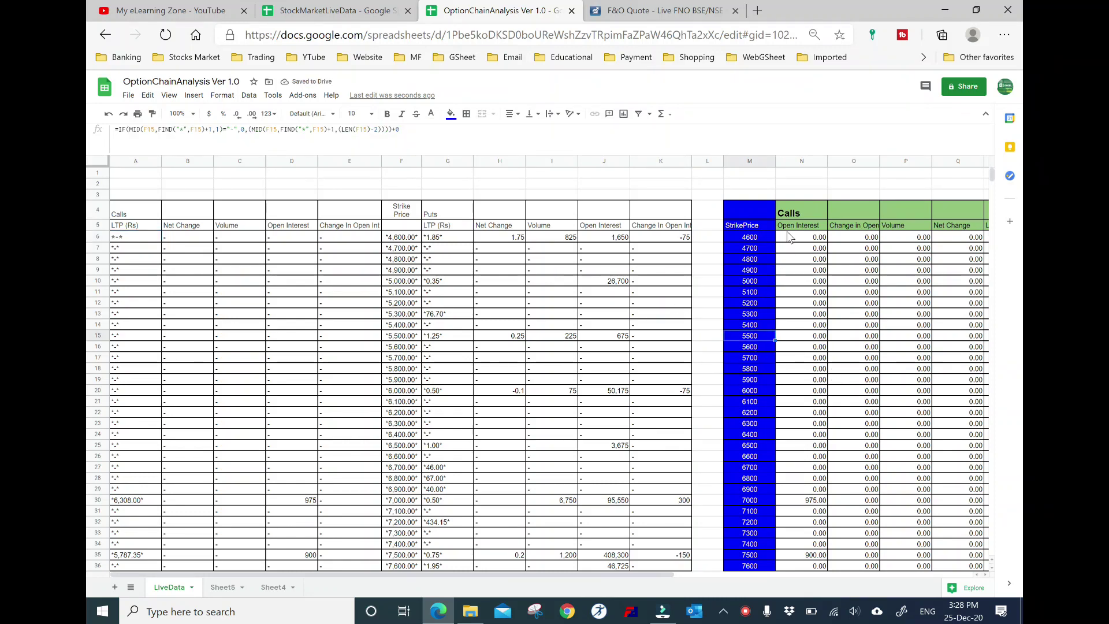
left_click(766, 231)
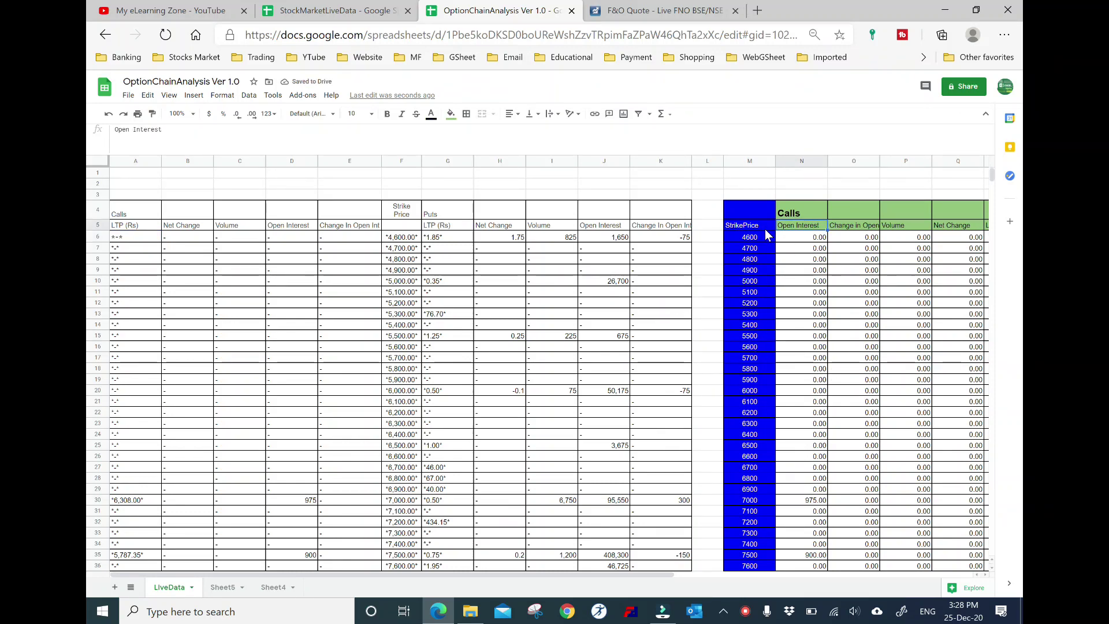
left_click(515, 326)
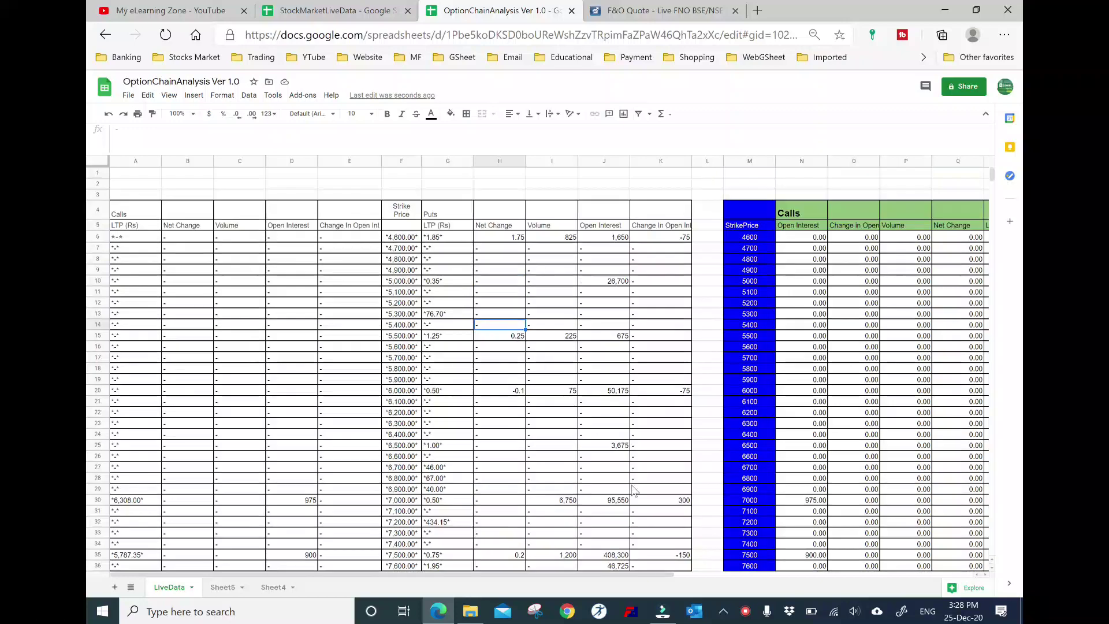
mouse_move(643, 567)
left_mouse_down()
mouse_move(641, 580)
mouse_move(865, 567)
left_mouse_up()
scroll(620, 522, "up", 1)
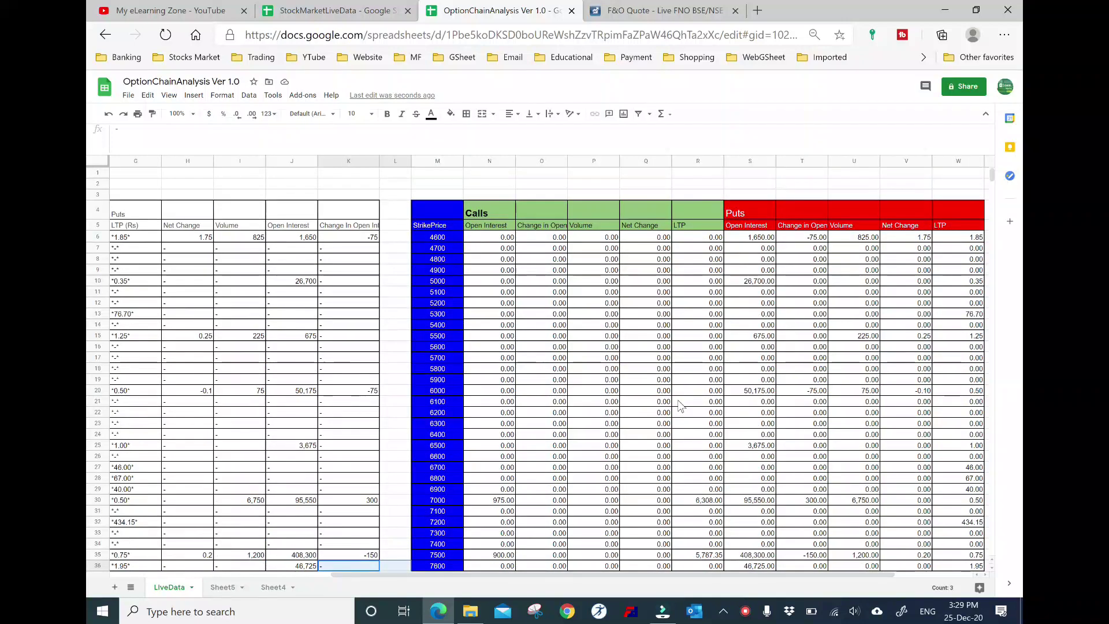
scroll(620, 522, "right", 1)
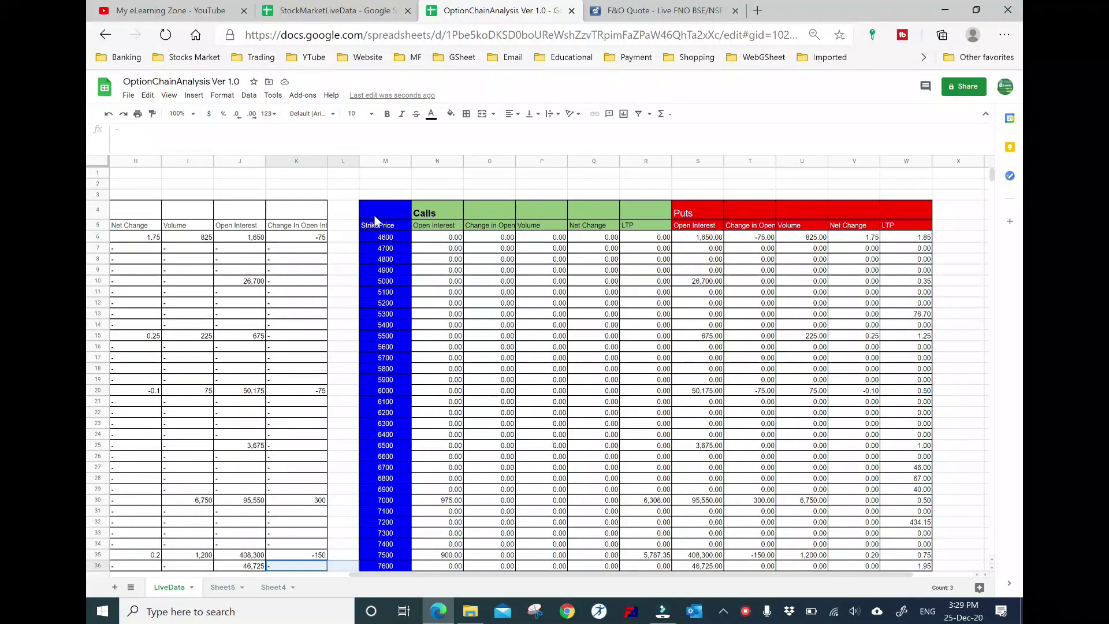
left_click(384, 184)
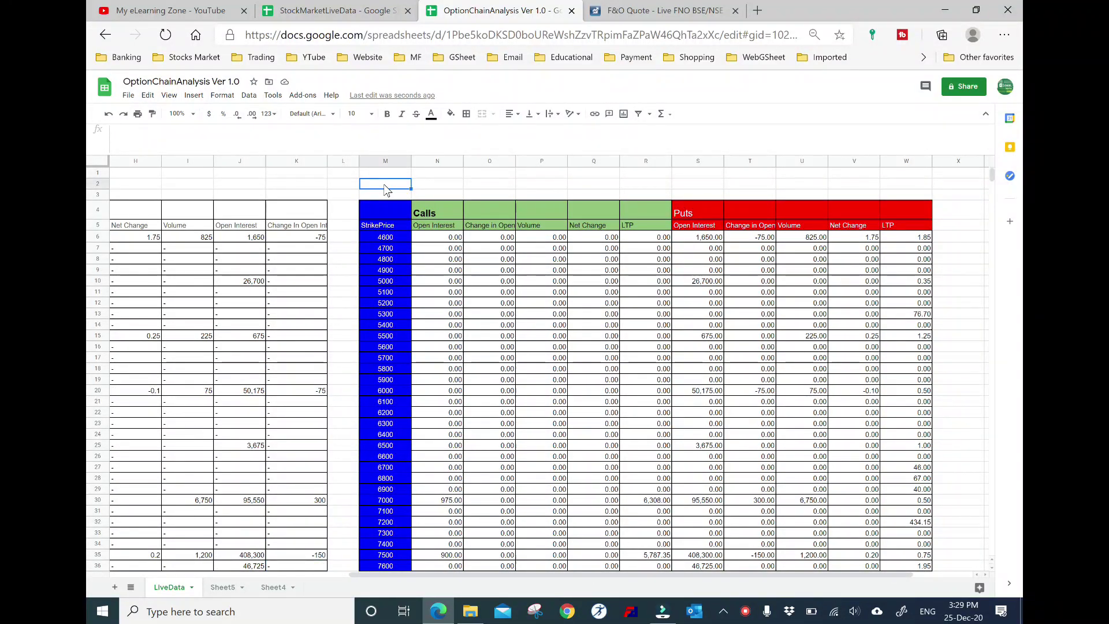
key("Right")
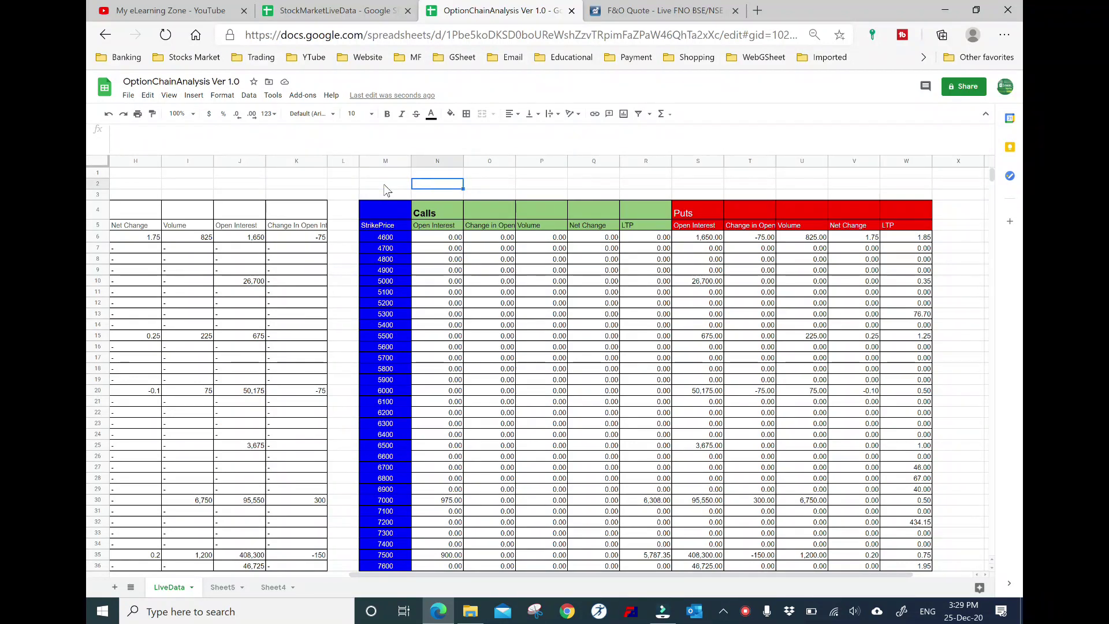
key("Right")
key("Right")
key("Right")
key("Right")
key("Right")
key("Right")
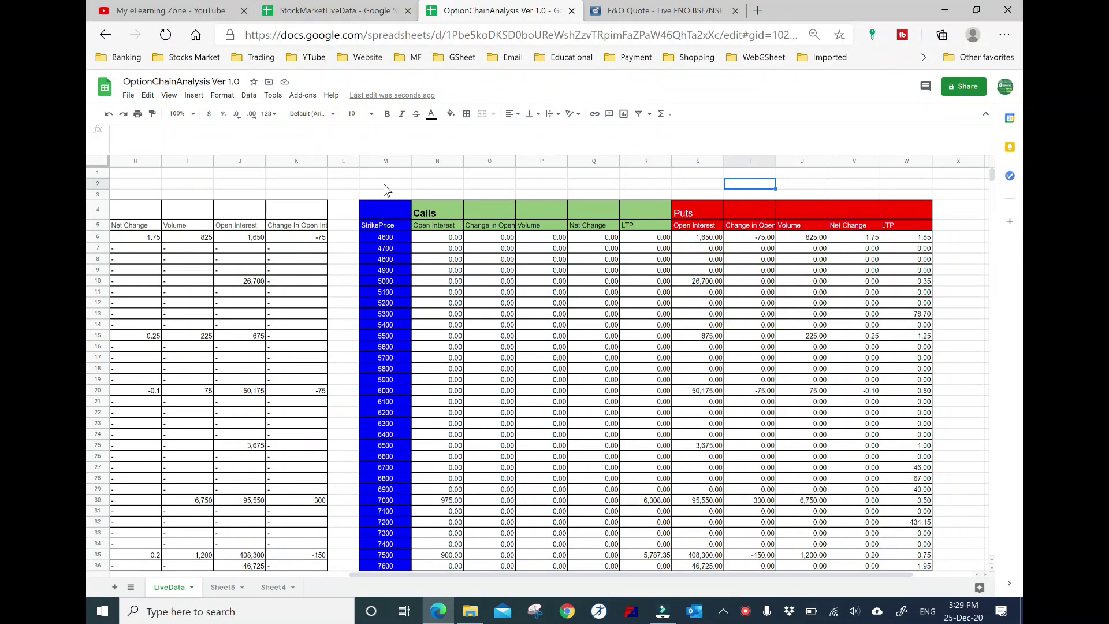
key("Right")
key("Right")
key("Right")
key("Left")
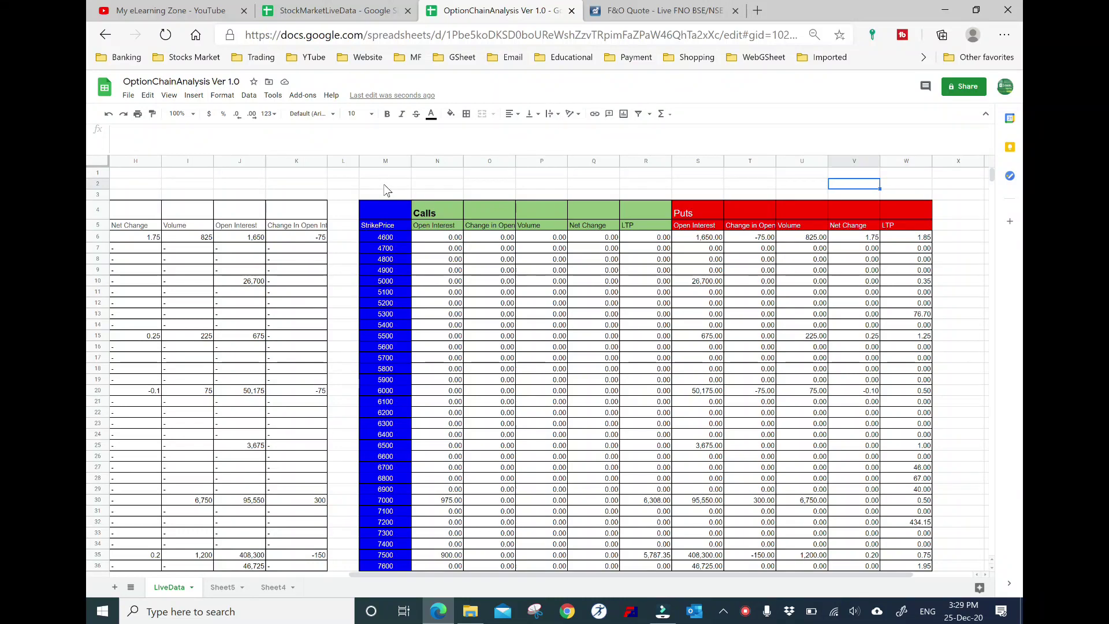
key("Left")
key("Left")
key("Left")
key("Left")
key("Left")
key("Left")
key("Right")
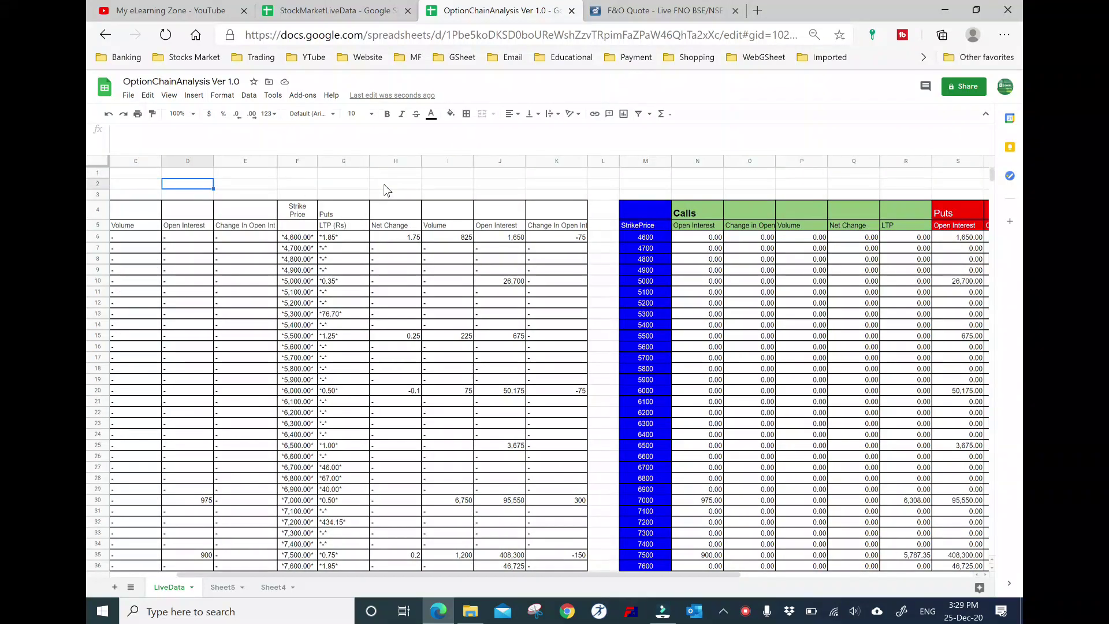
key("Right")
key("Right")
key("Right")
key("Right")
key("Right")
key("Right")
key("Right")
key("Right")
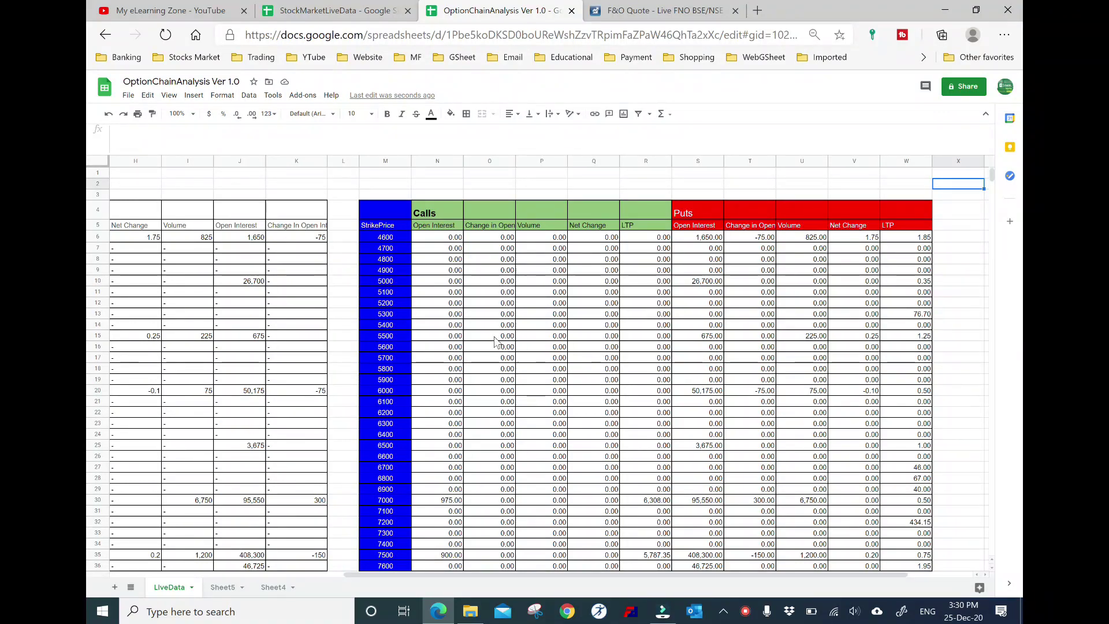
left_click(405, 183)
key("Right")
key("Right")
key("Right")
key("Right")
key("Right")
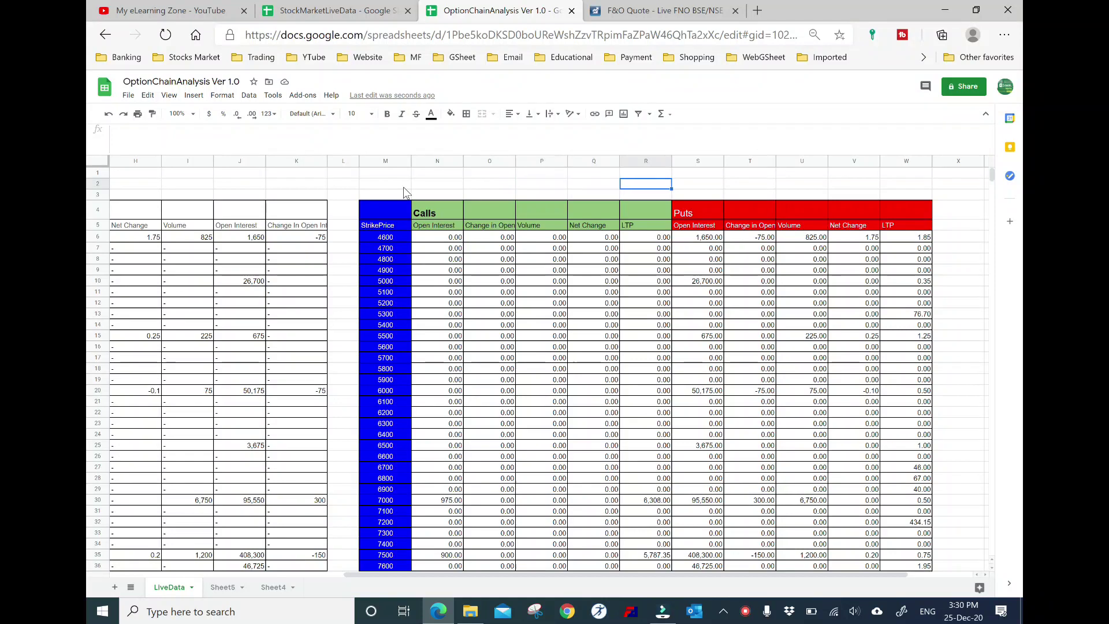
key("Right")
key("Right")
key("Right")
key("Right")
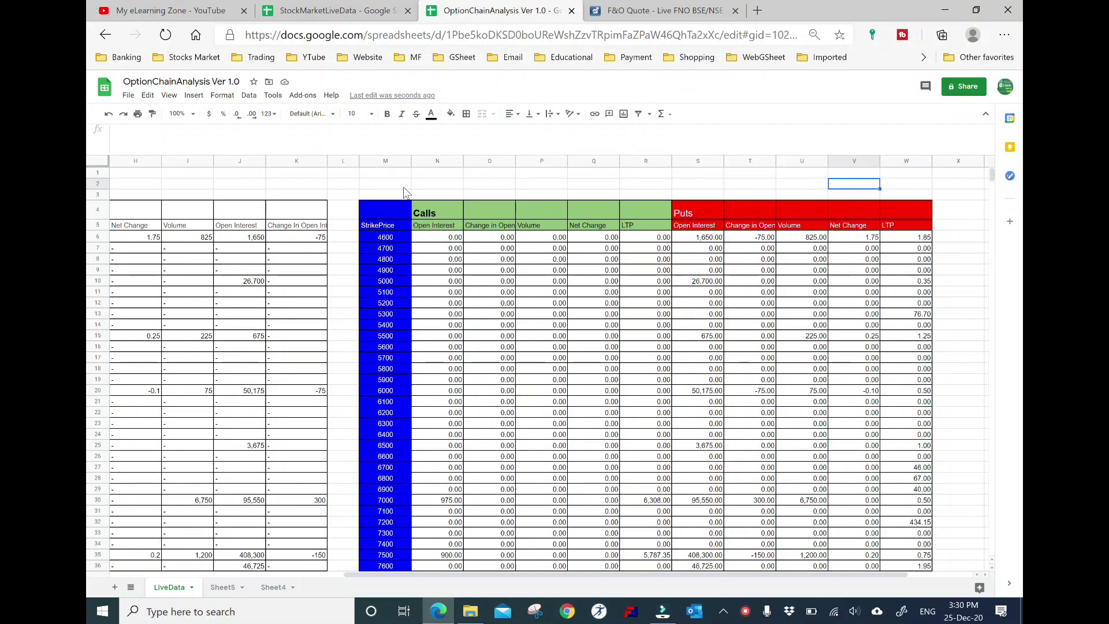
key("Left")
key("Left")
key("Left")
key("Left")
key("Left")
key("Left")
key("Left")
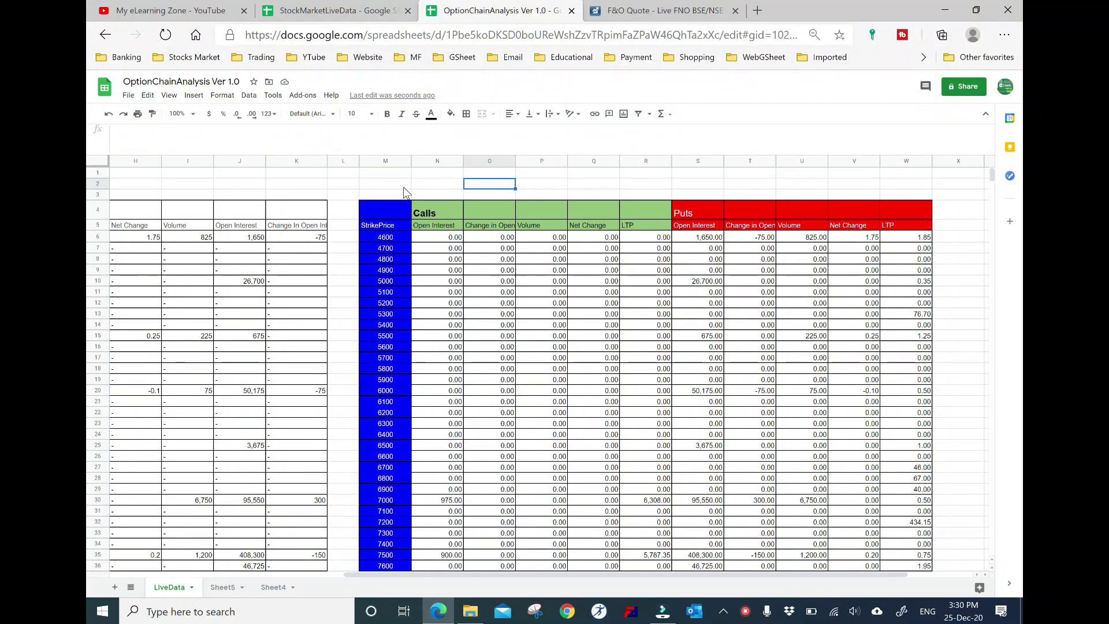
key("Left")
key("Left")
key("Right")
key("Right")
key("Right")
key("Right")
key("Right")
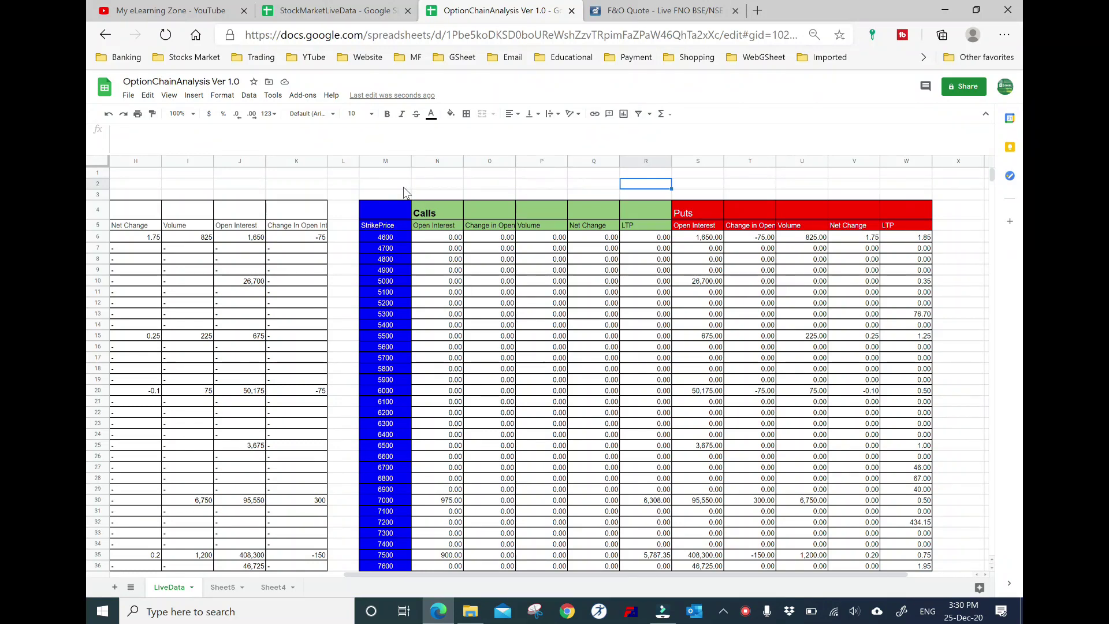
key("Right")
key("Right")
key("Right")
key("Right")
key("Right")
key("Right")
key("Left")
key("Left")
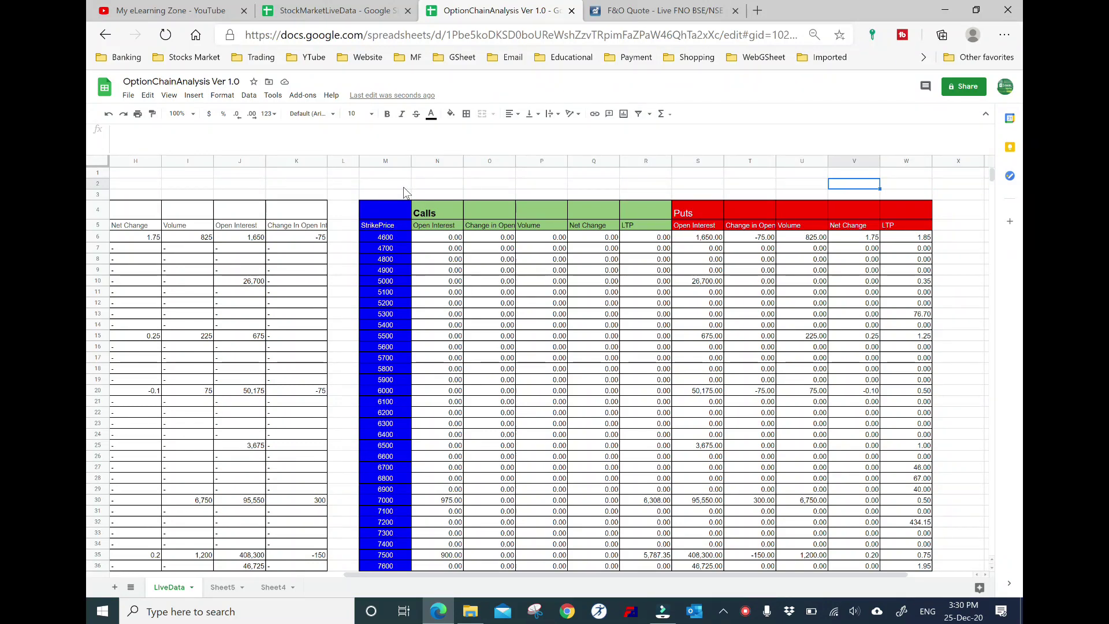
key("Left")
key("Left")
key("Left")
key("Left")
key("Left")
key("Left")
key("Left")
key("Right")
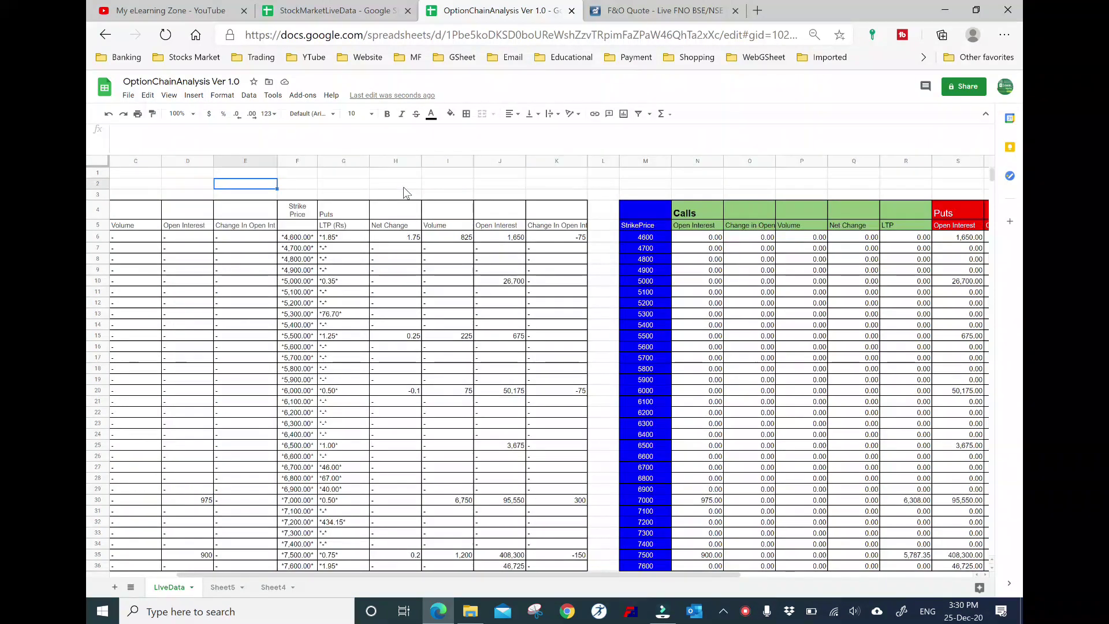
key("Down")
key("Down")
key("Down")
key("Right")
key("Right")
key("Right")
key("Right")
key("Right")
key("Right")
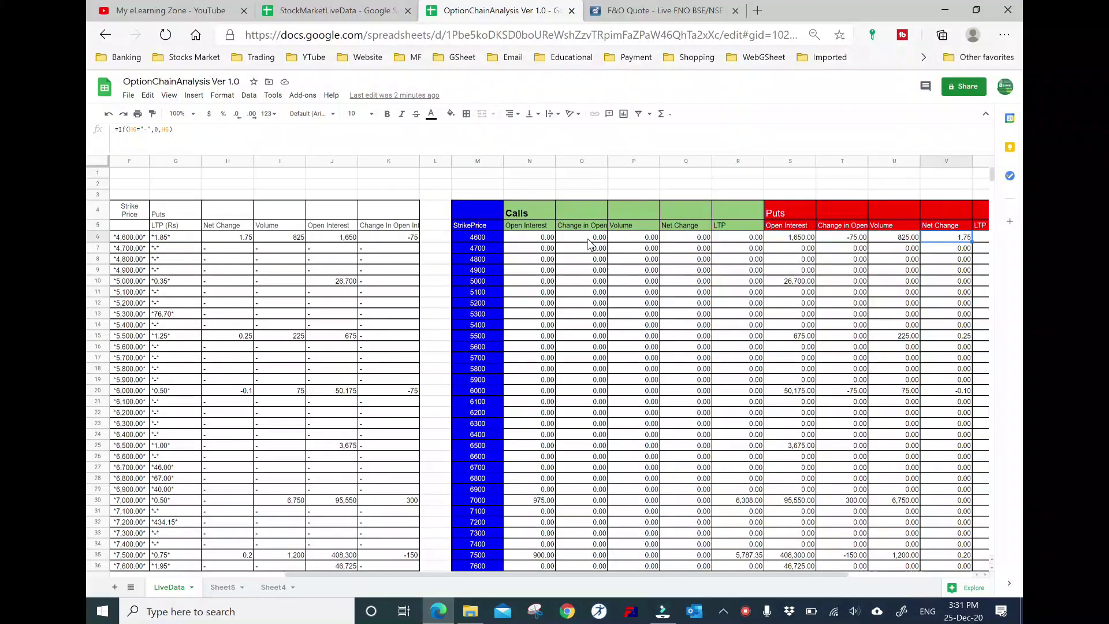